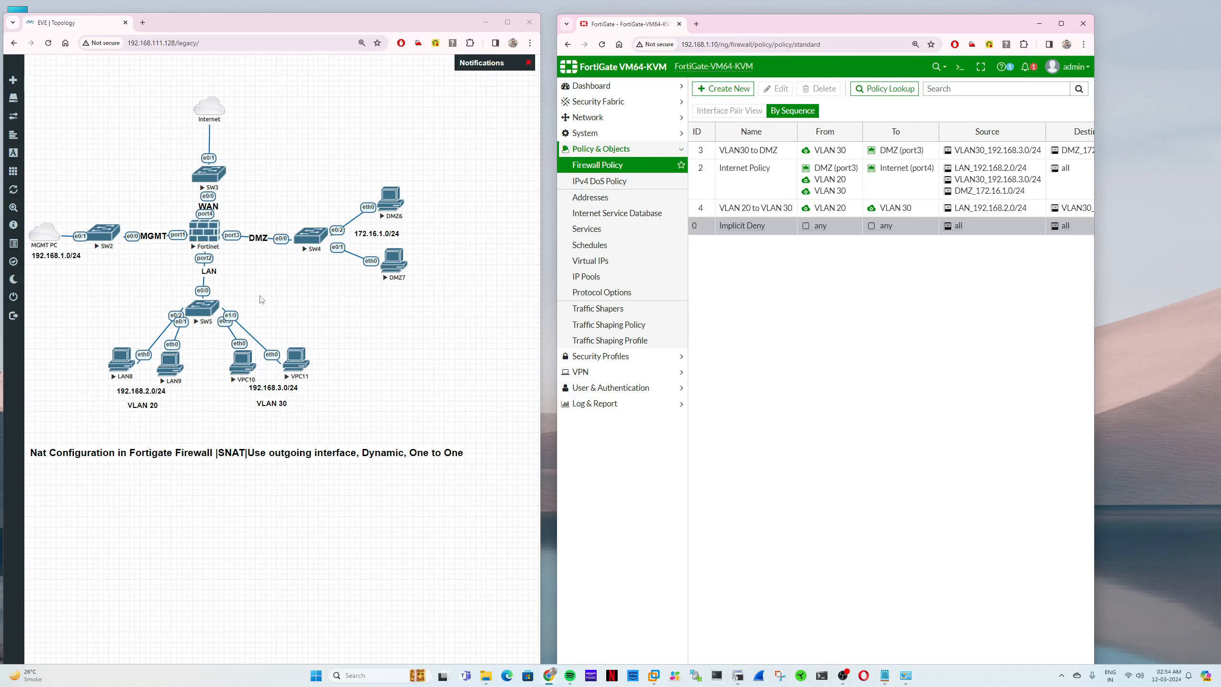
# Step: Widen the firewall's browser window beside the topology and open the Internet Policy for editing
pyautogui.click(620, 166)
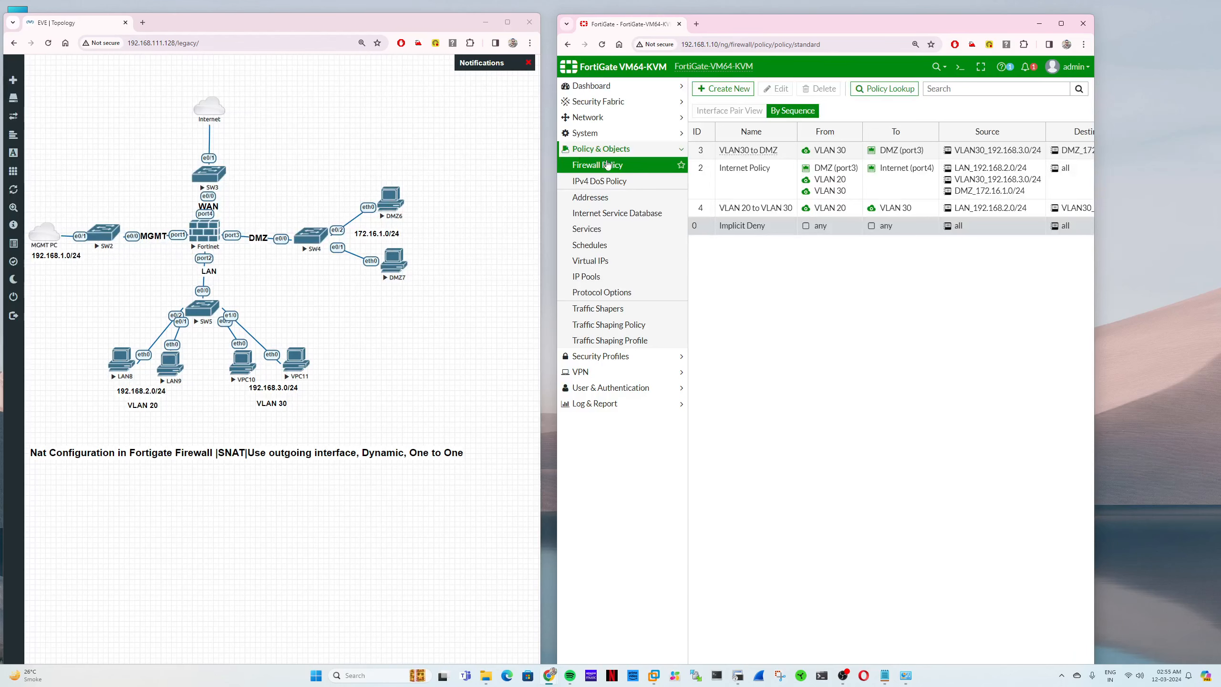
pyautogui.moveTo(755, 29); pyautogui.dragTo(740, 29)
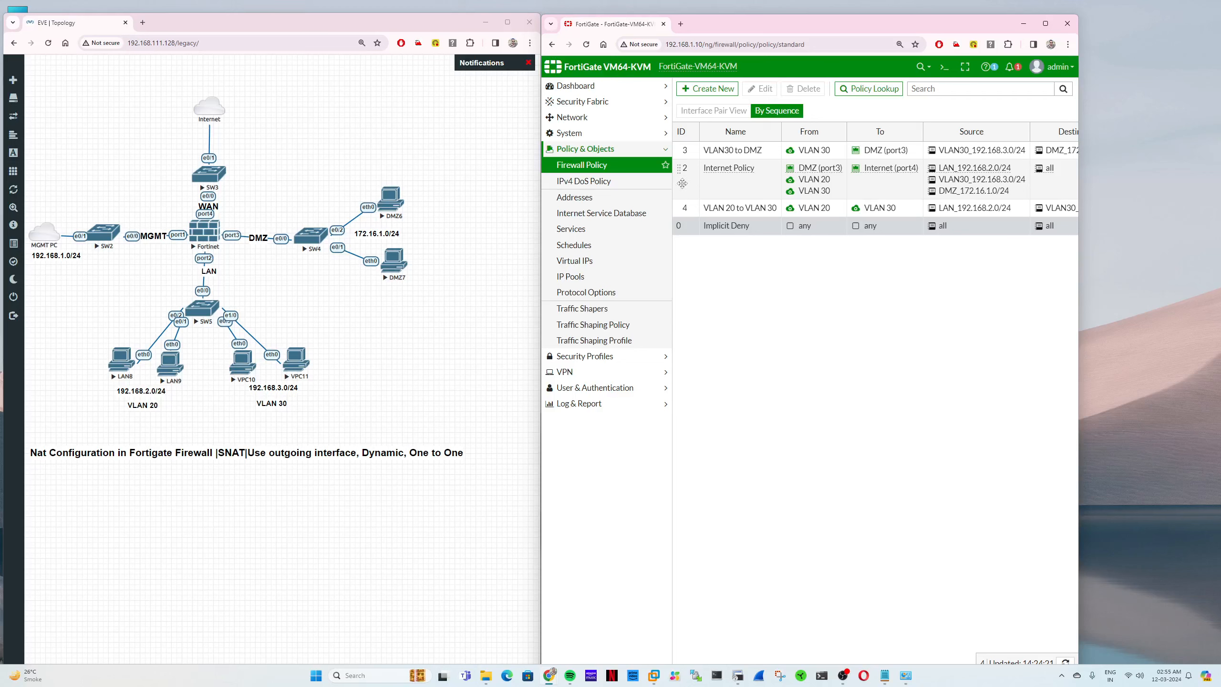
pyautogui.click(615, 170)
pyautogui.moveTo(1079, 303); pyautogui.dragTo(1198, 304)
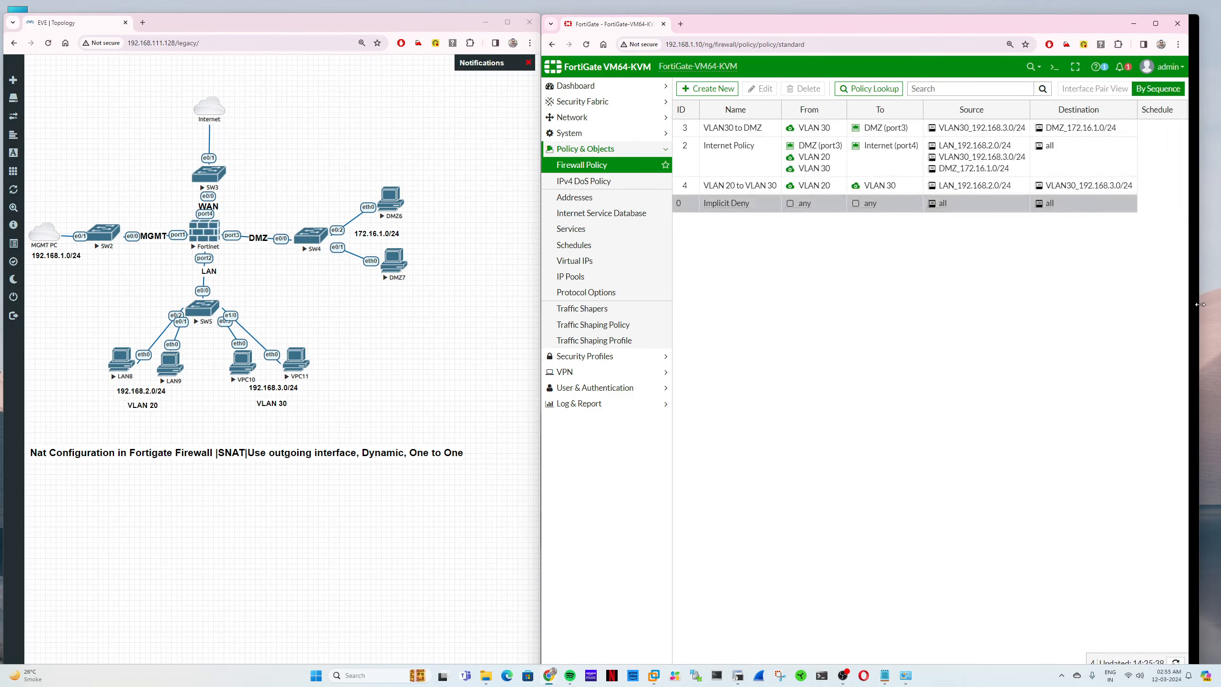
pyautogui.doubleClick(884, 159)
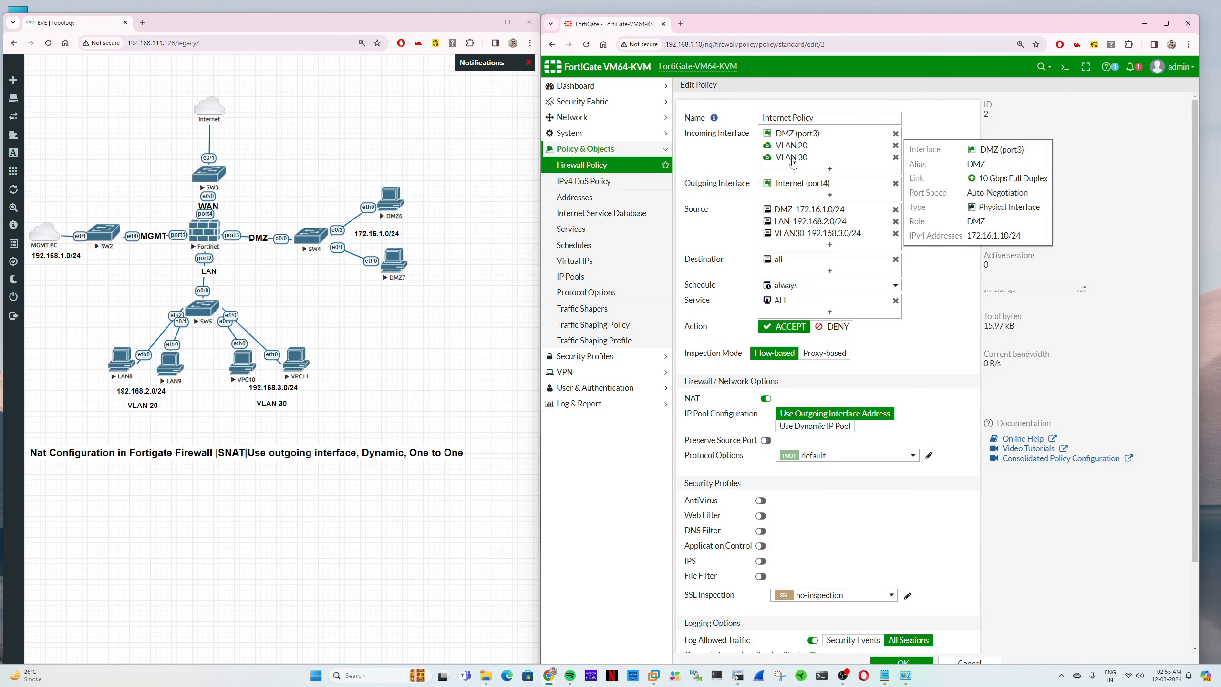
# Step: Review the Internet Policy's interfaces, source addresses, outgoing interface IP and NAT options, and close it by saving
pyautogui.moveTo(793, 162)
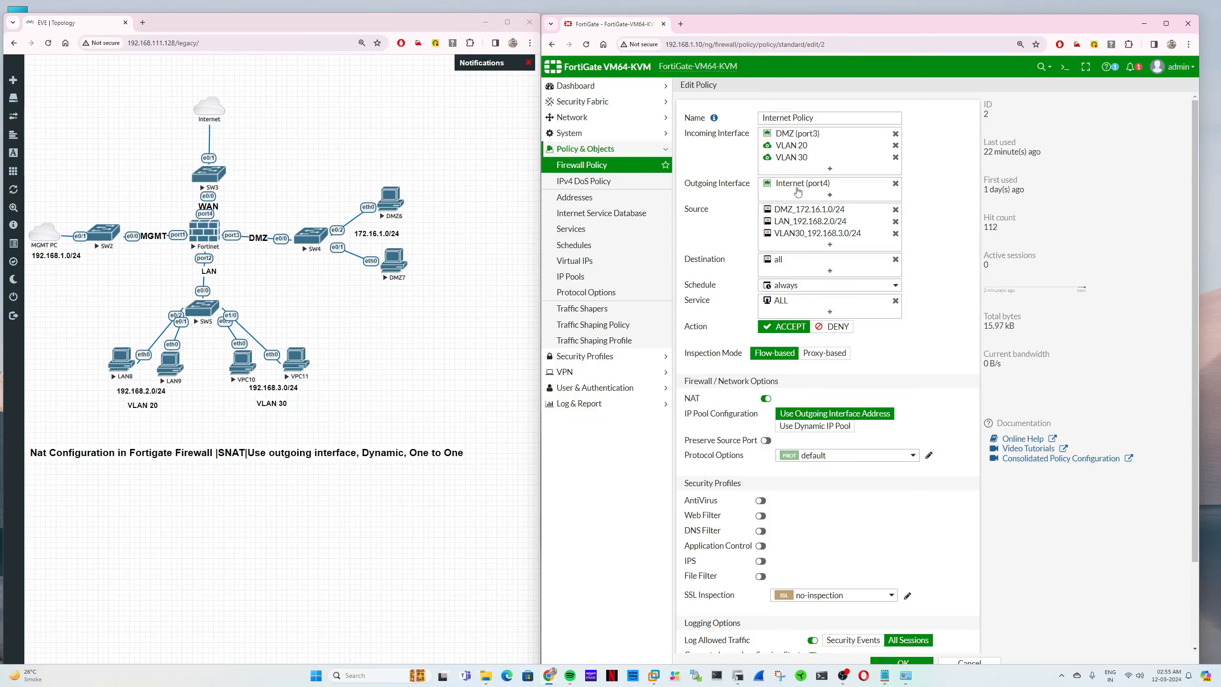
pyautogui.moveTo(800, 191)
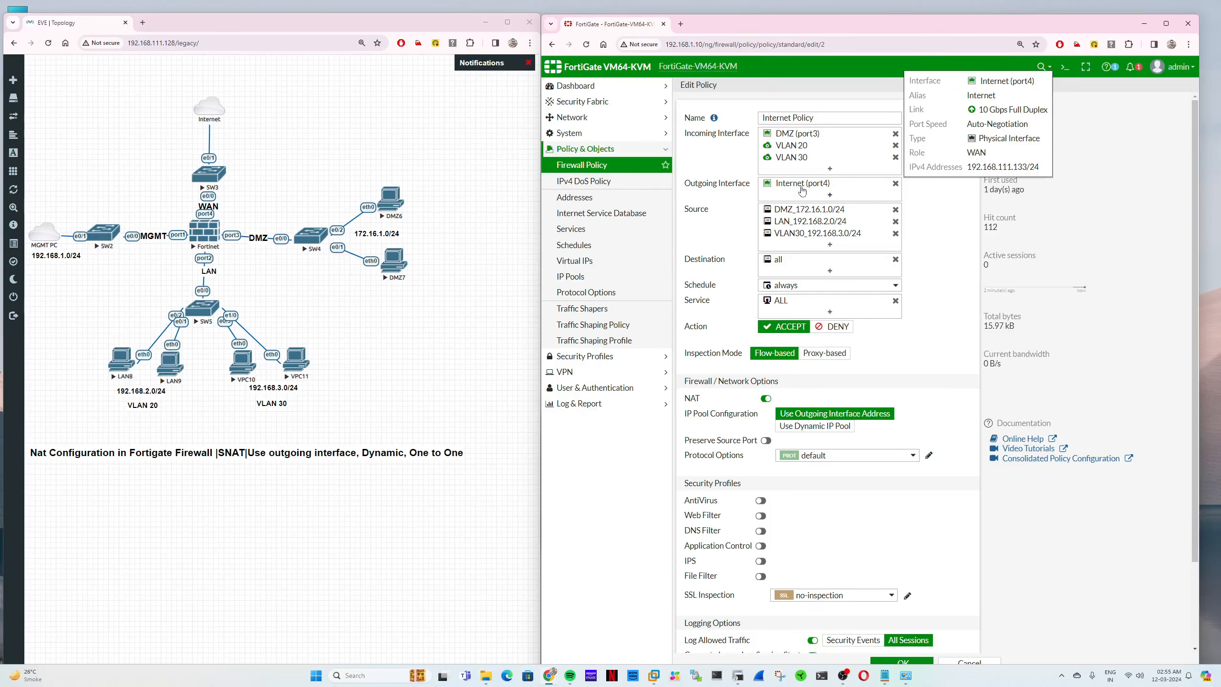
pyautogui.moveTo(830, 216)
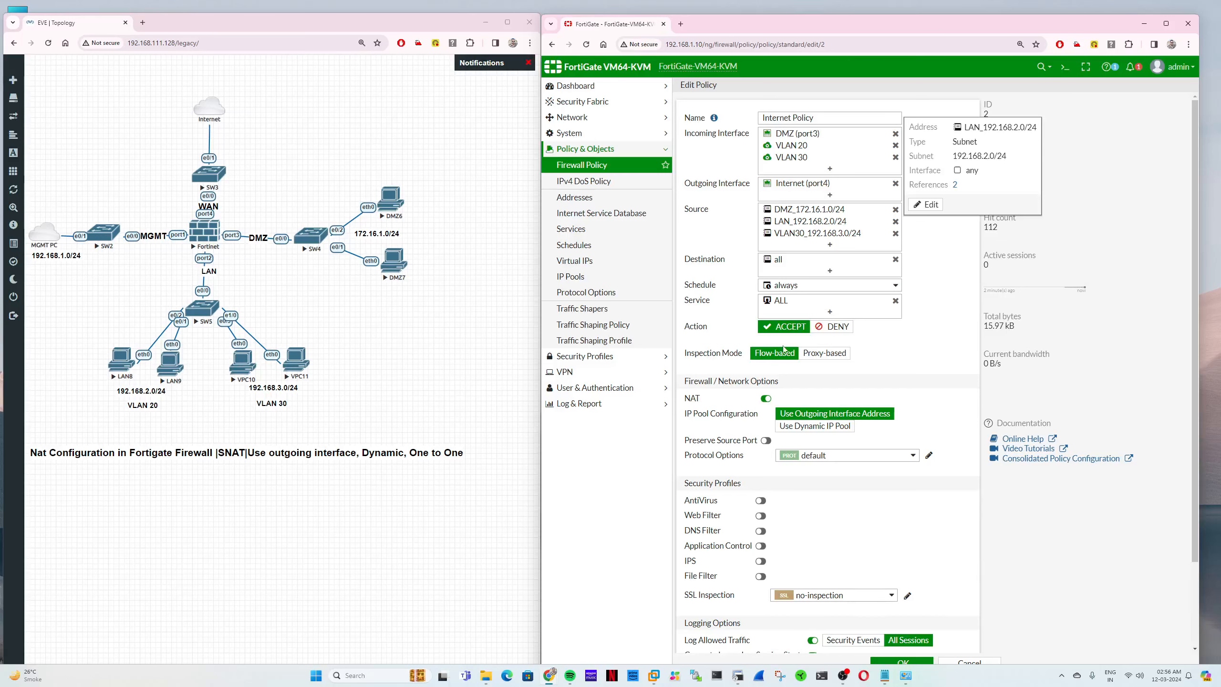
pyautogui.moveTo(683, 381); pyautogui.dragTo(775, 382)
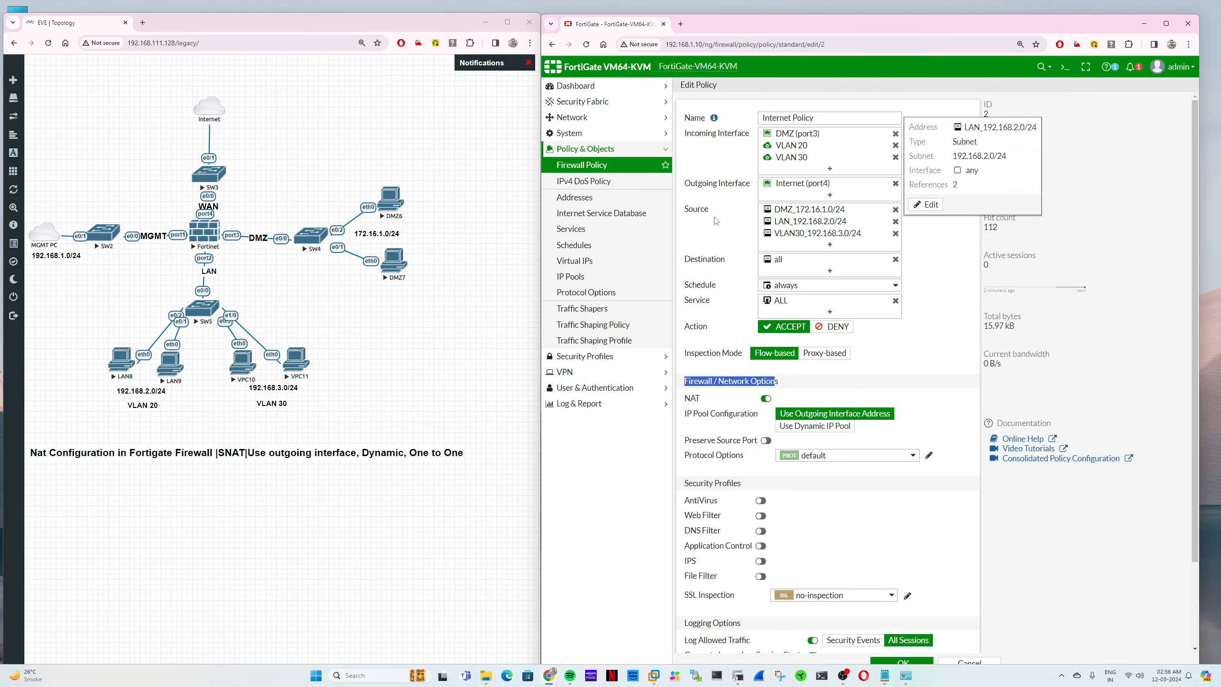
pyautogui.moveTo(786, 216)
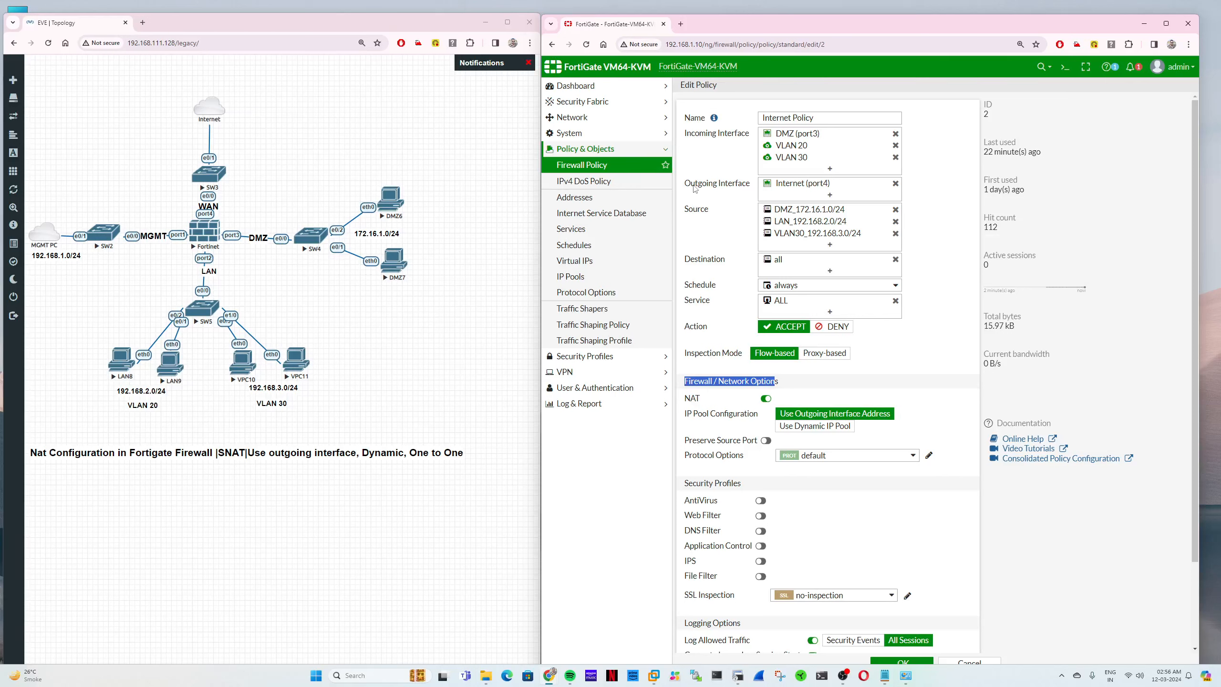
pyautogui.moveTo(685, 183); pyautogui.dragTo(752, 189)
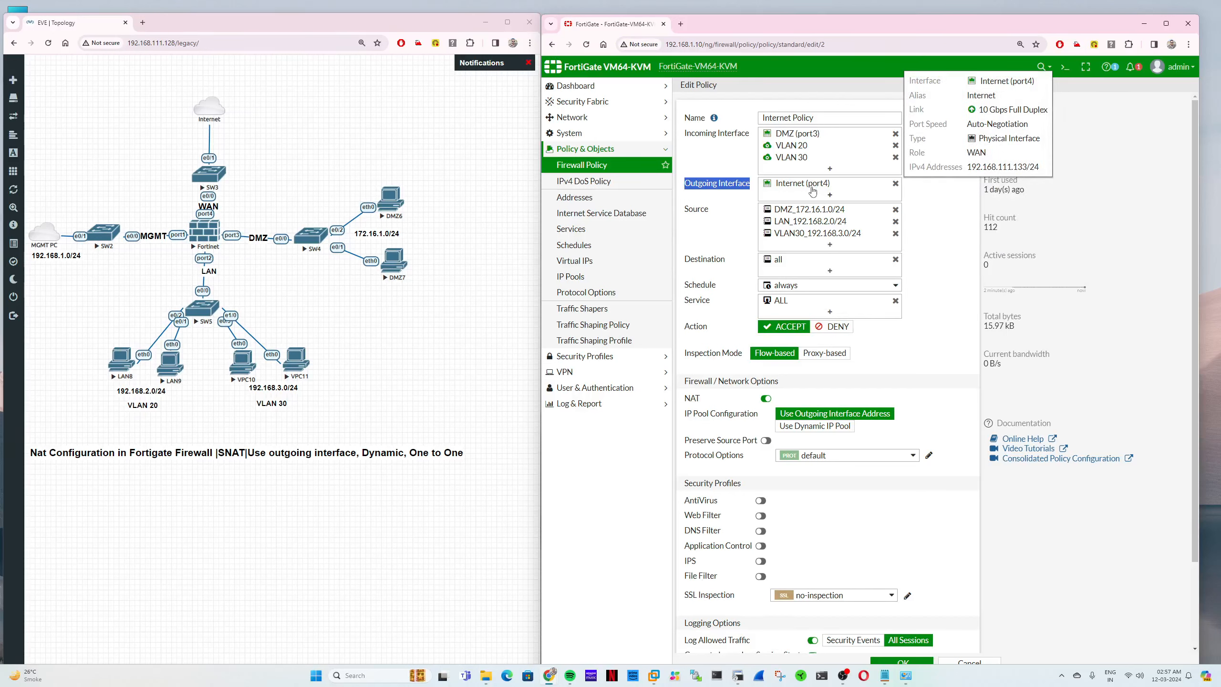
pyautogui.moveTo(986, 167); pyautogui.dragTo(1027, 167)
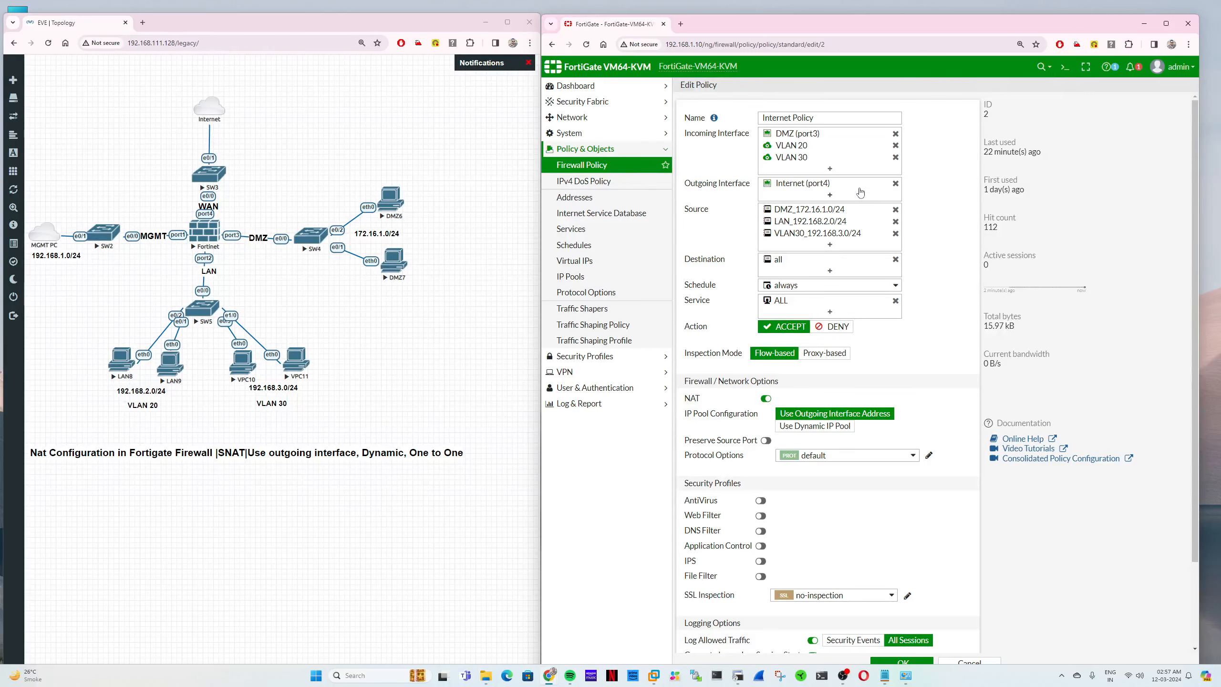
pyautogui.moveTo(871, 183)
pyautogui.scroll(-2, 870, 184)
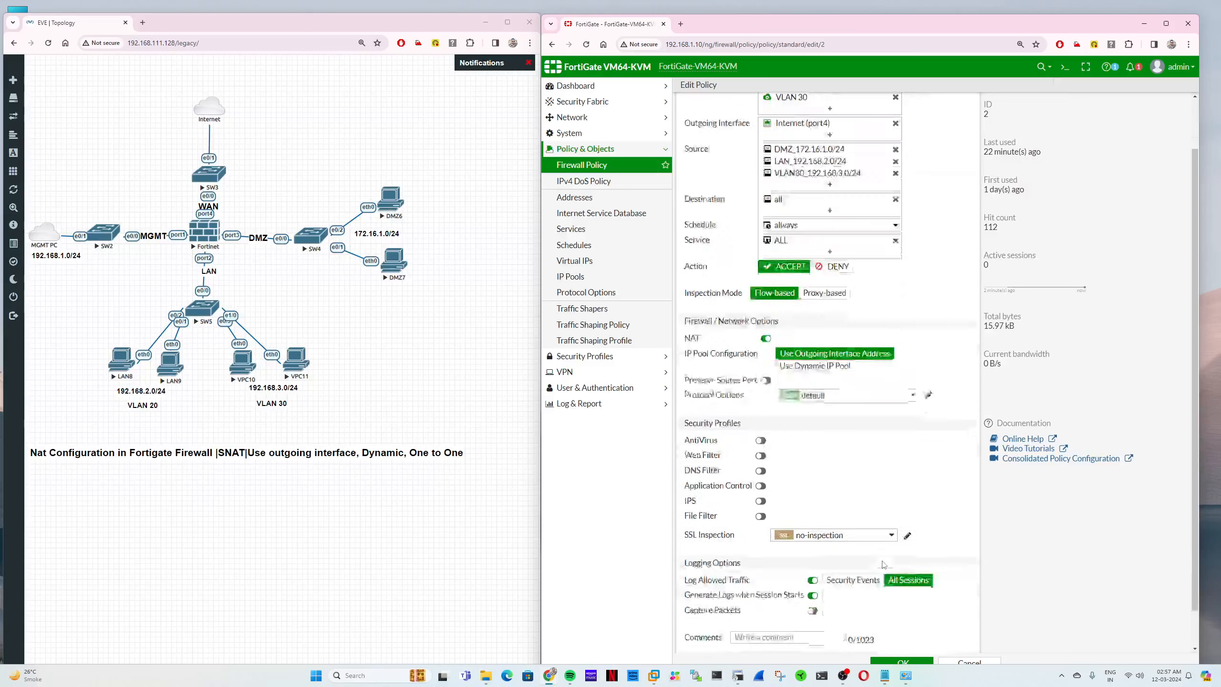
pyautogui.click(903, 662)
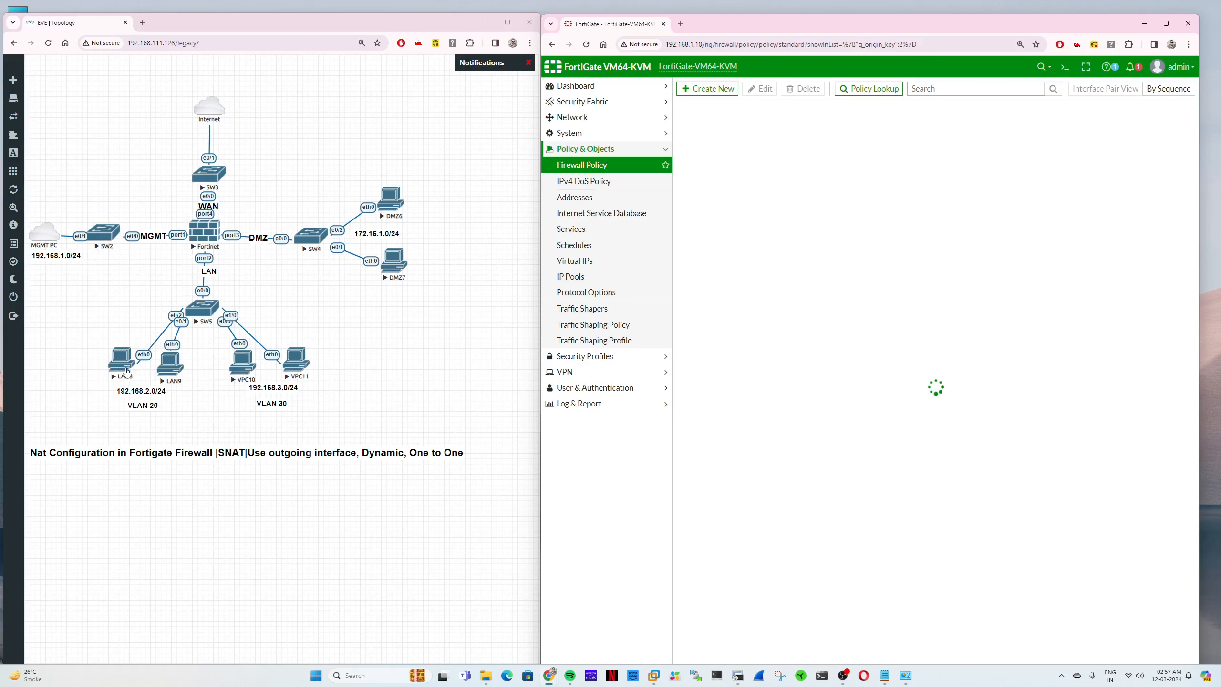
# Step: Open the LAN8 node's console in SecureCRT, move the terminal clear of the topology and bring up the LAN8 session
pyautogui.click(127, 373)
pyautogui.click(288, 116)
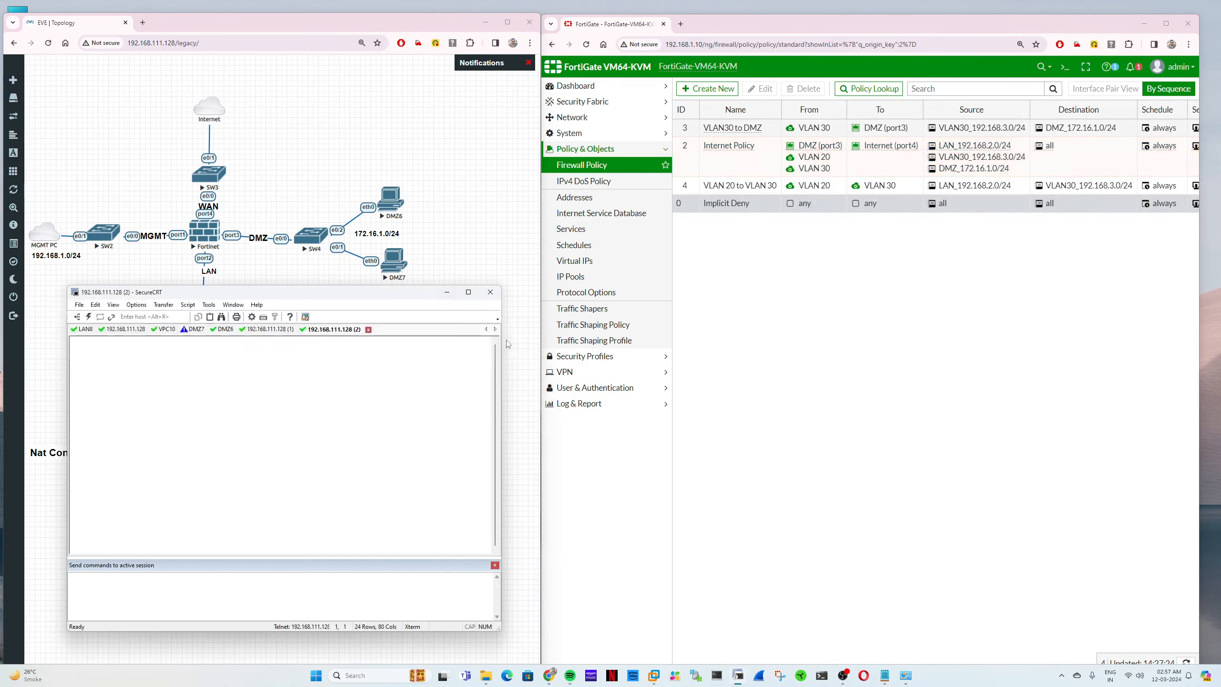
pyautogui.moveTo(297, 292); pyautogui.dragTo(566, 342)
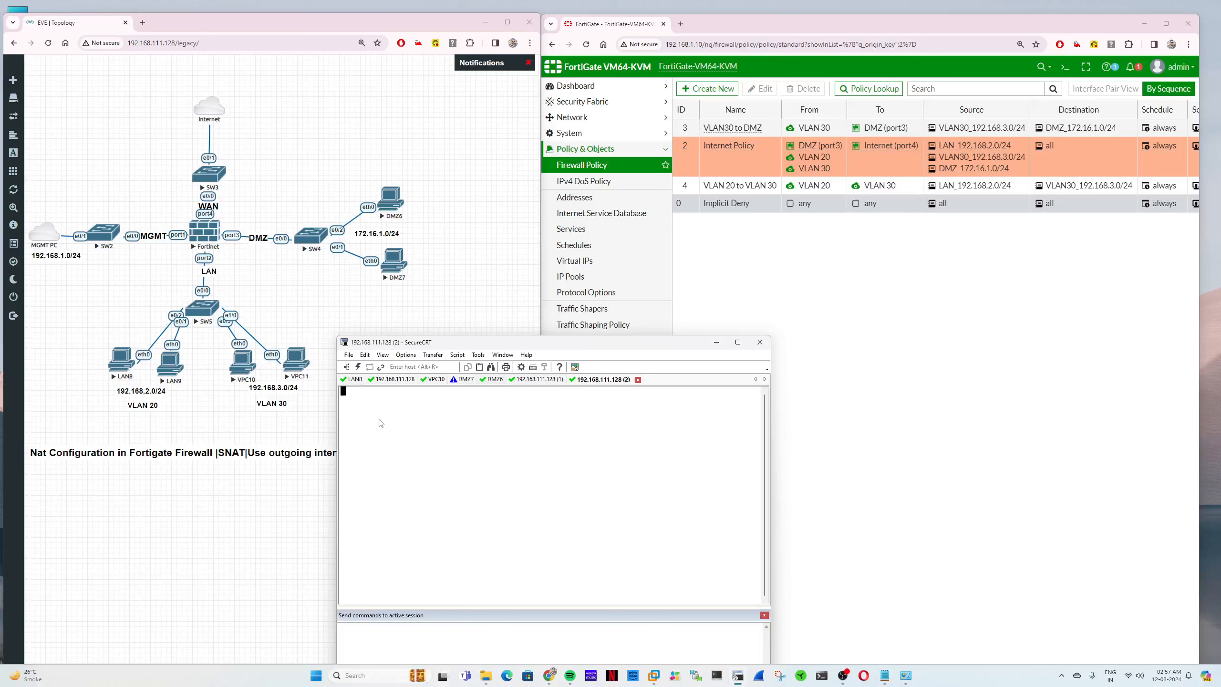
pyautogui.click(354, 379)
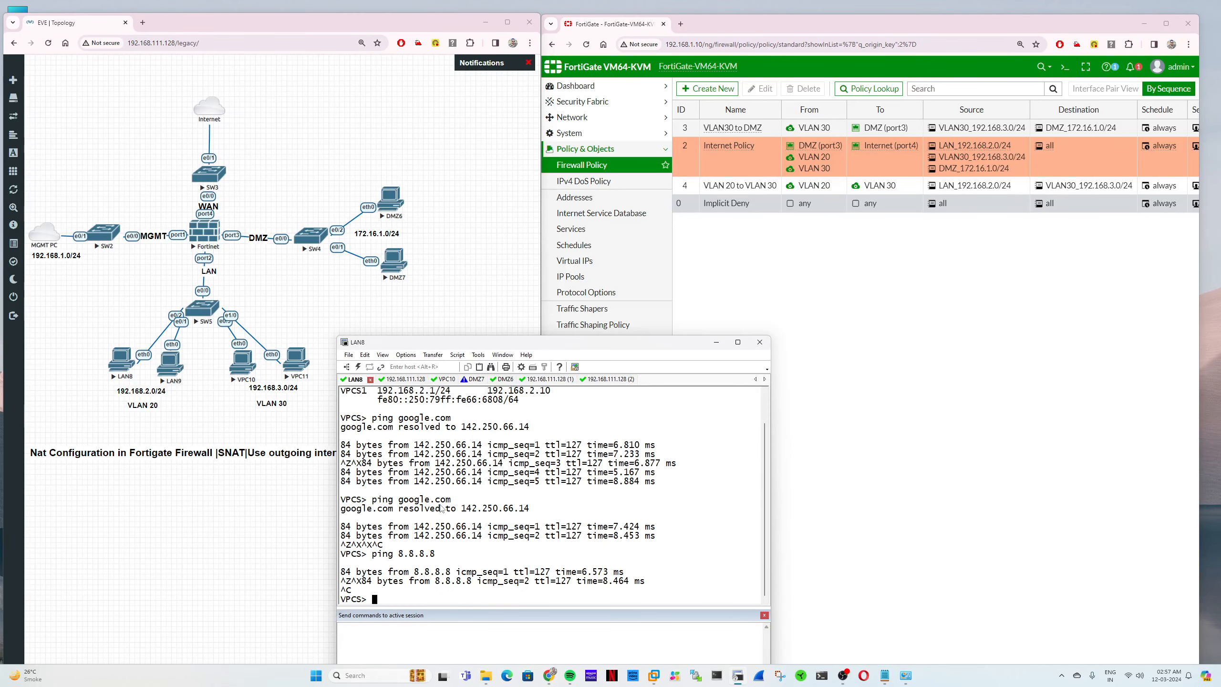
# Step: Clear space in the LAN8 console with blank prompts, ping google.com and stop the ping after a few replies
pyautogui.press('Return')
pyautogui.press('Return')
pyautogui.press('Return')
pyautogui.press('Return')
pyautogui.press('Return')
pyautogui.press('Return')
pyautogui.press('Return')
pyautogui.press('Return')
pyautogui.press('Return')
pyautogui.press('Return')
pyautogui.press('Return')
pyautogui.press('Return')
pyautogui.press('Return')
pyautogui.press('Return')
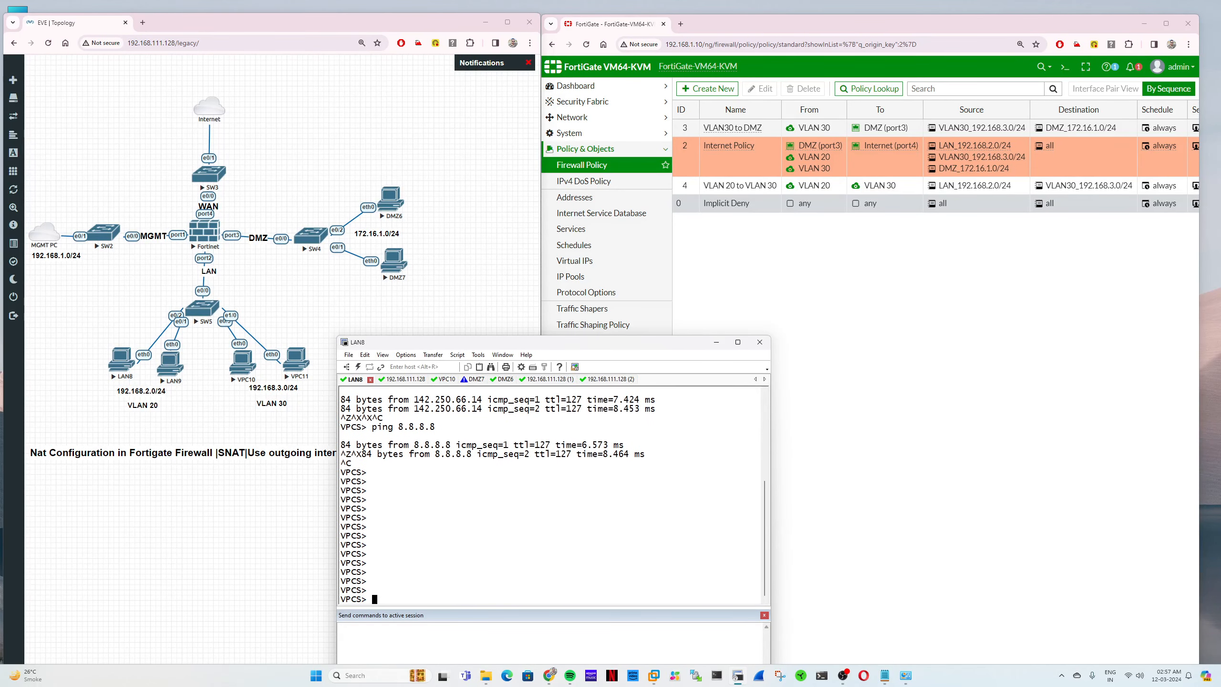
pyautogui.press('Return')
pyautogui.press('Return')
pyautogui.press('Return')
pyautogui.press('Return')
pyautogui.press('Return')
pyautogui.press('Return')
pyautogui.write('ping g')
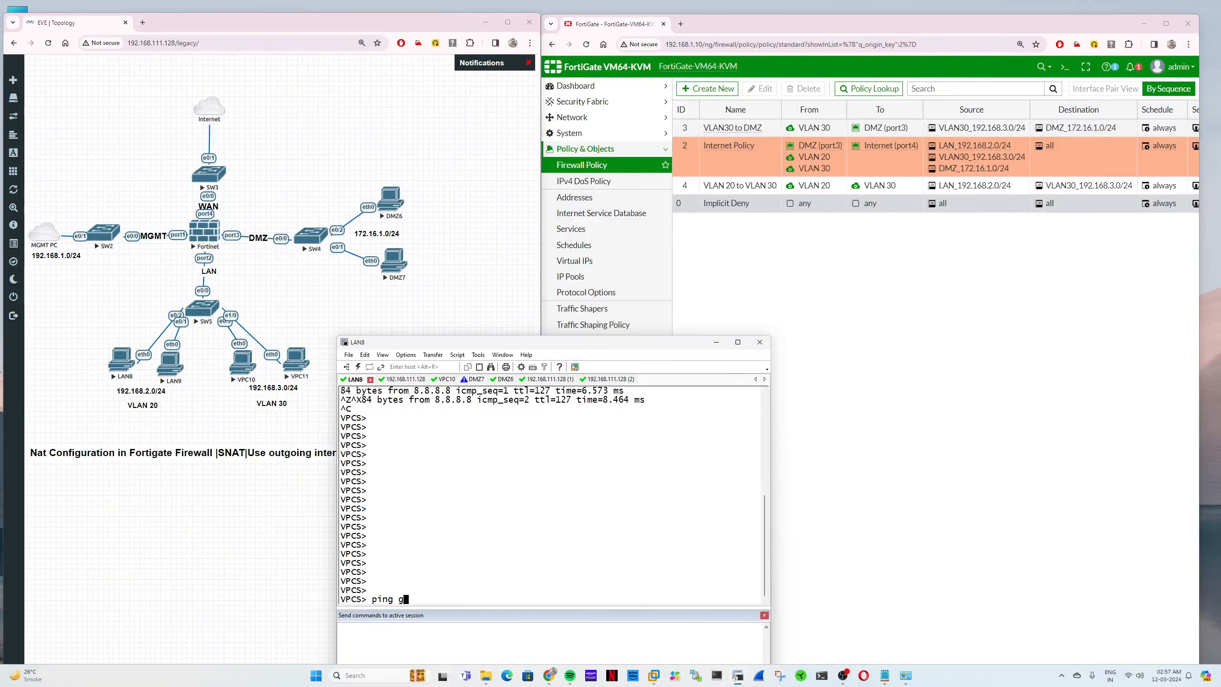
pyautogui.write('oogle.com')
pyautogui.press('Return')
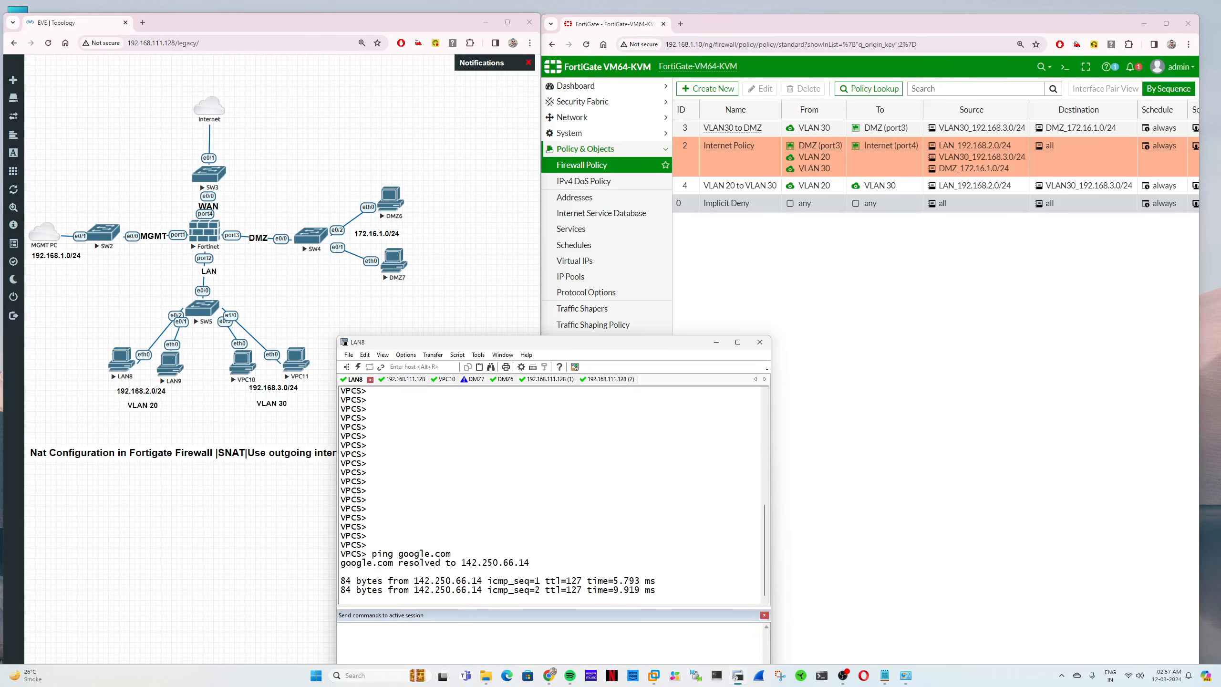
pyautogui.hotkey('ctrl', 'z')
pyautogui.hotkey('ctrl', 'x')
pyautogui.hotkey('ctrl', 'c')
# Step: Ping microsoft.com from LAN8 and stop the ping after a few replies
pyautogui.write('ping micr')
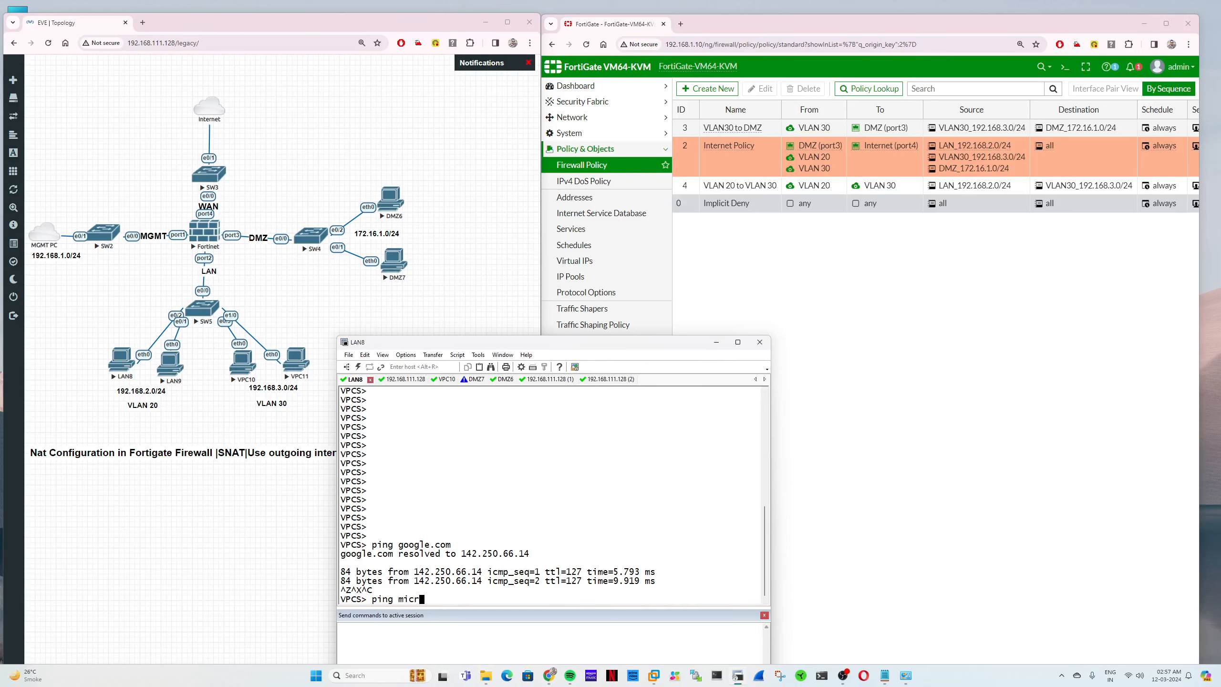
pyautogui.write('osoft.com')
pyautogui.press('Return')
pyautogui.hotkey('ctrl', 'z')
pyautogui.hotkey('ctrl', 'c')
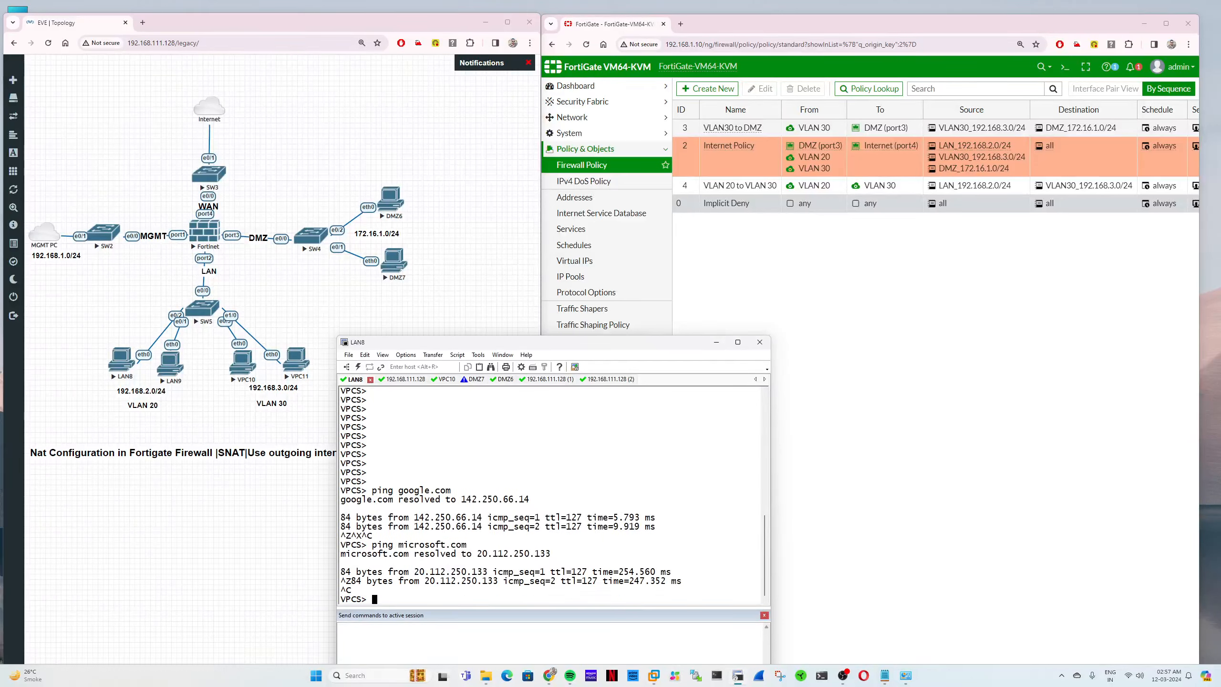
# Step: Switch to the FortiGate browser window and display the details of the newest microsoft.com entry in the Forward Traffic log
pyautogui.click(844, 354)
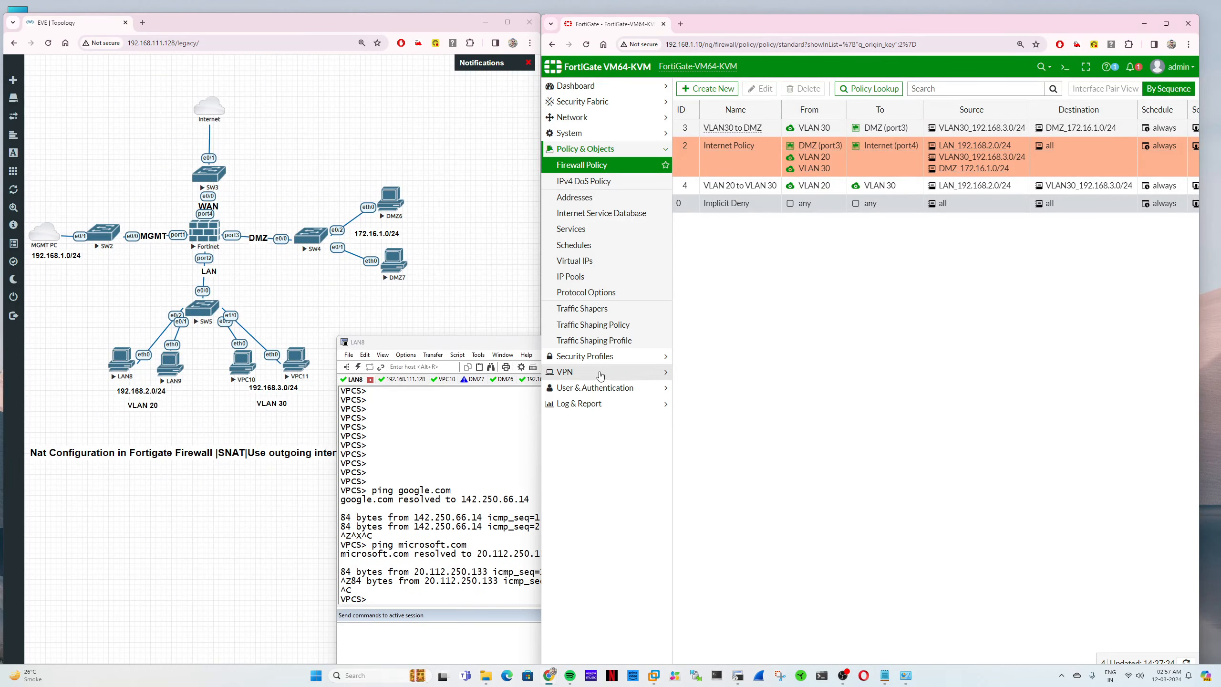
pyautogui.click(595, 405)
pyautogui.click(599, 231)
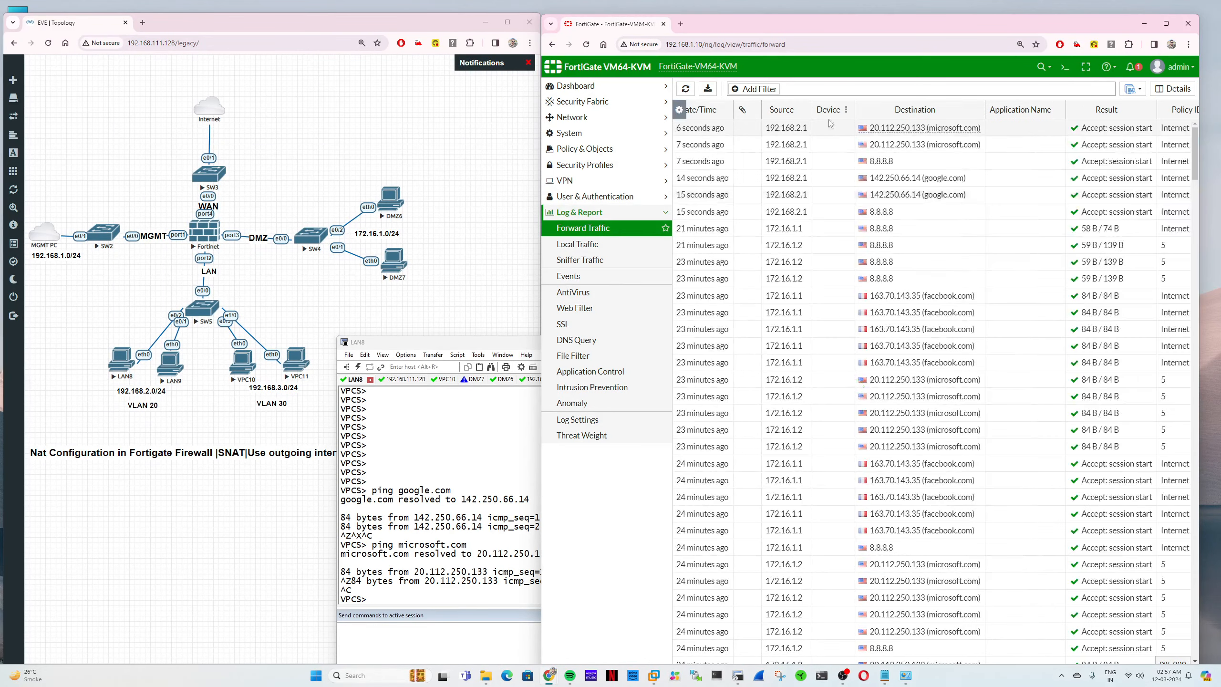
pyautogui.click(734, 131)
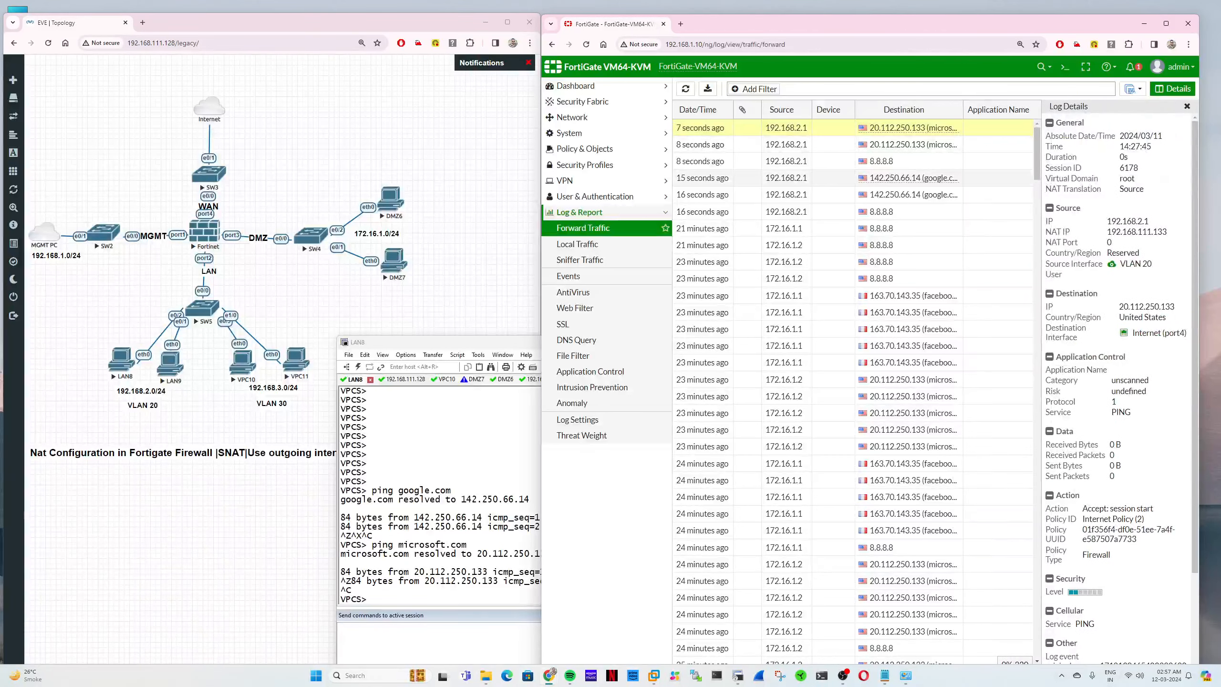
# Step: Examine the log entry's source IP, NAT IP, destination IP and matched policy, widening the window to read the details
pyautogui.doubleClick(1123, 221)
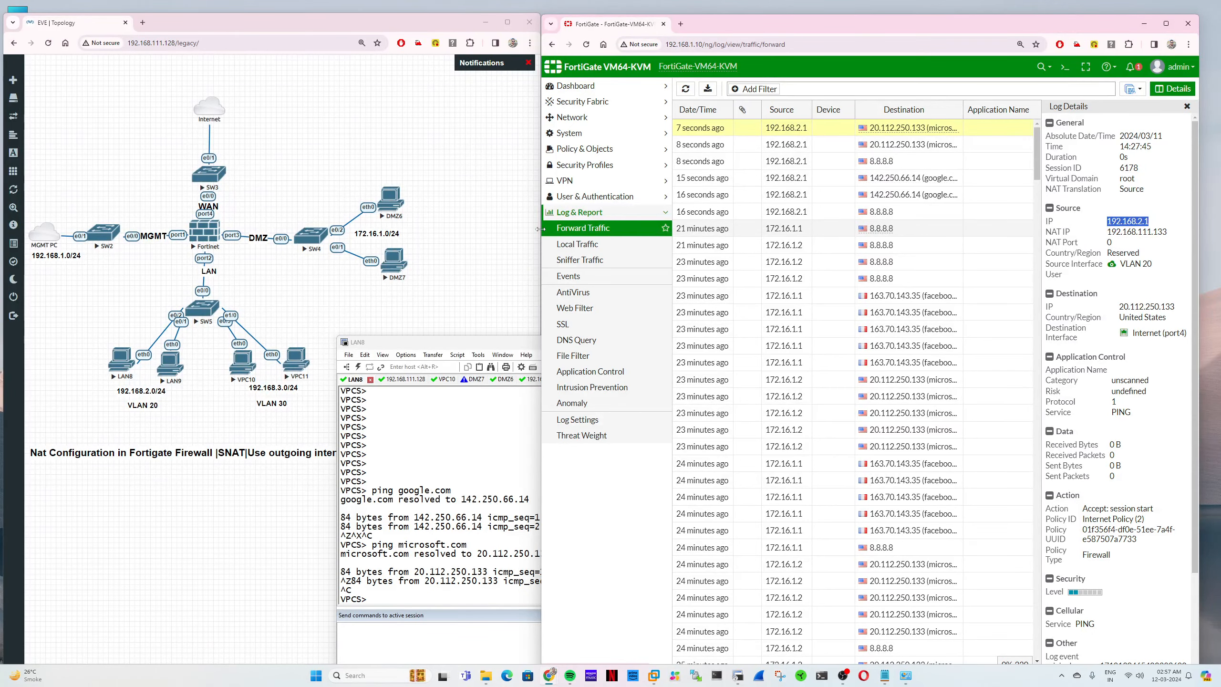
pyautogui.moveTo(542, 235); pyautogui.dragTo(454, 225)
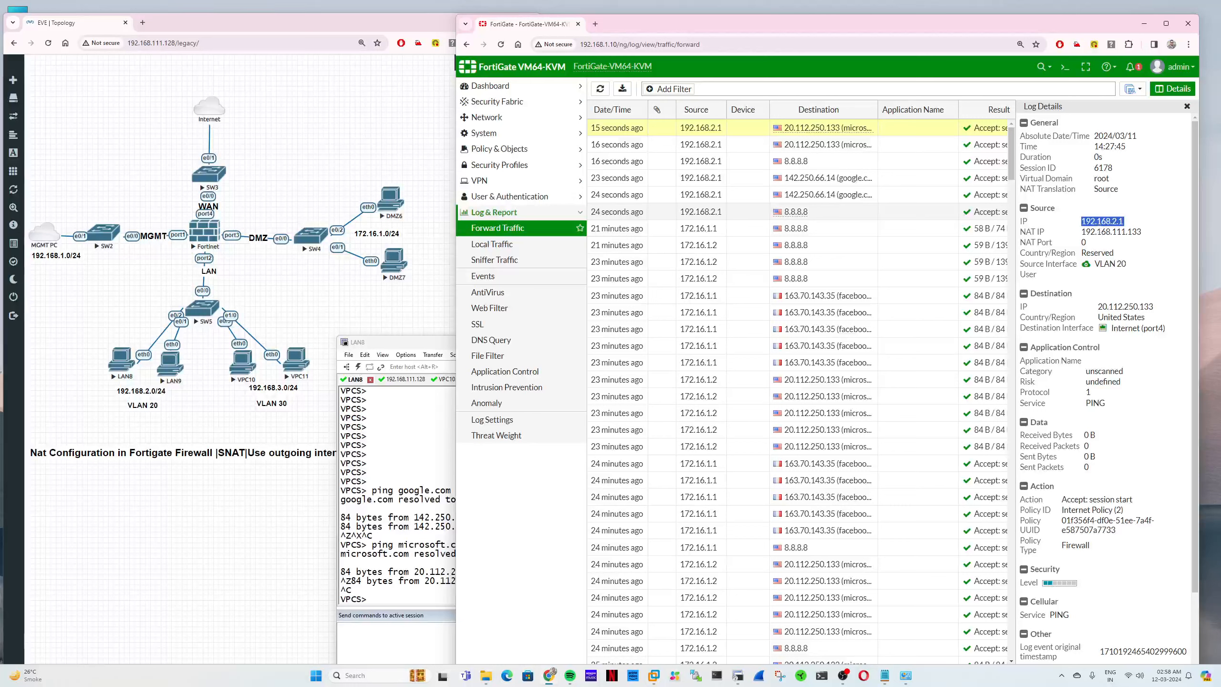
pyautogui.moveTo(1081, 232); pyautogui.dragTo(1141, 231)
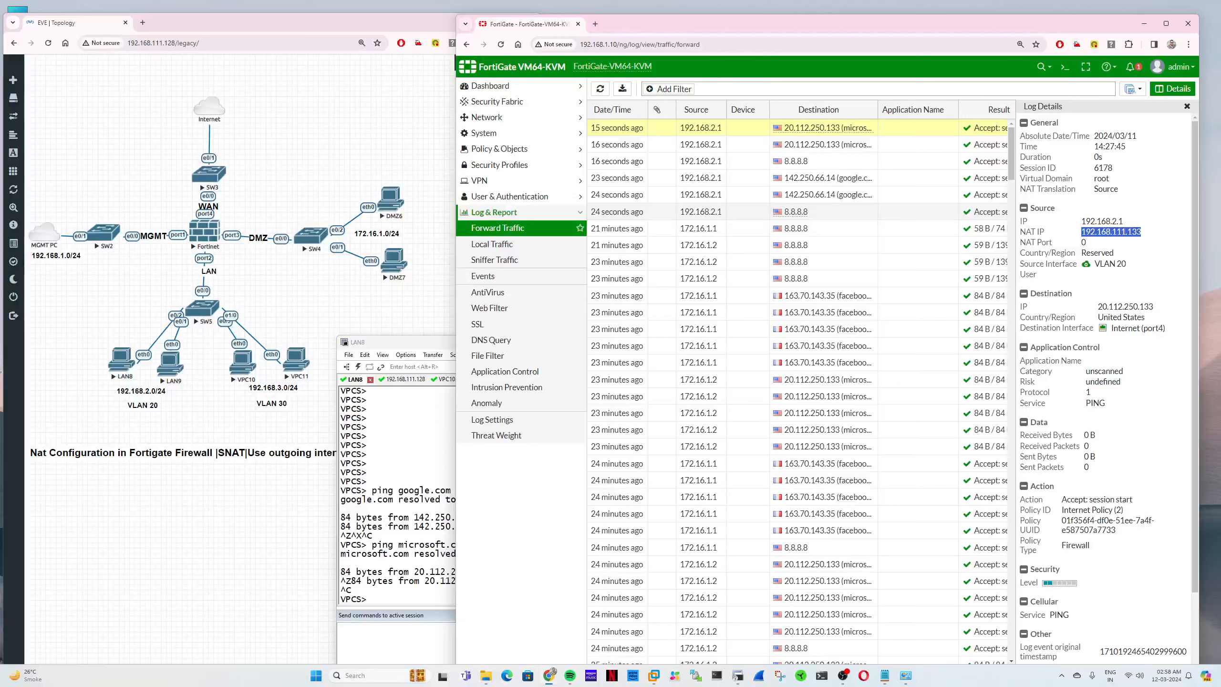
pyautogui.moveTo(1080, 222); pyautogui.dragTo(1142, 233)
pyautogui.moveTo(1098, 306); pyautogui.dragTo(1156, 310)
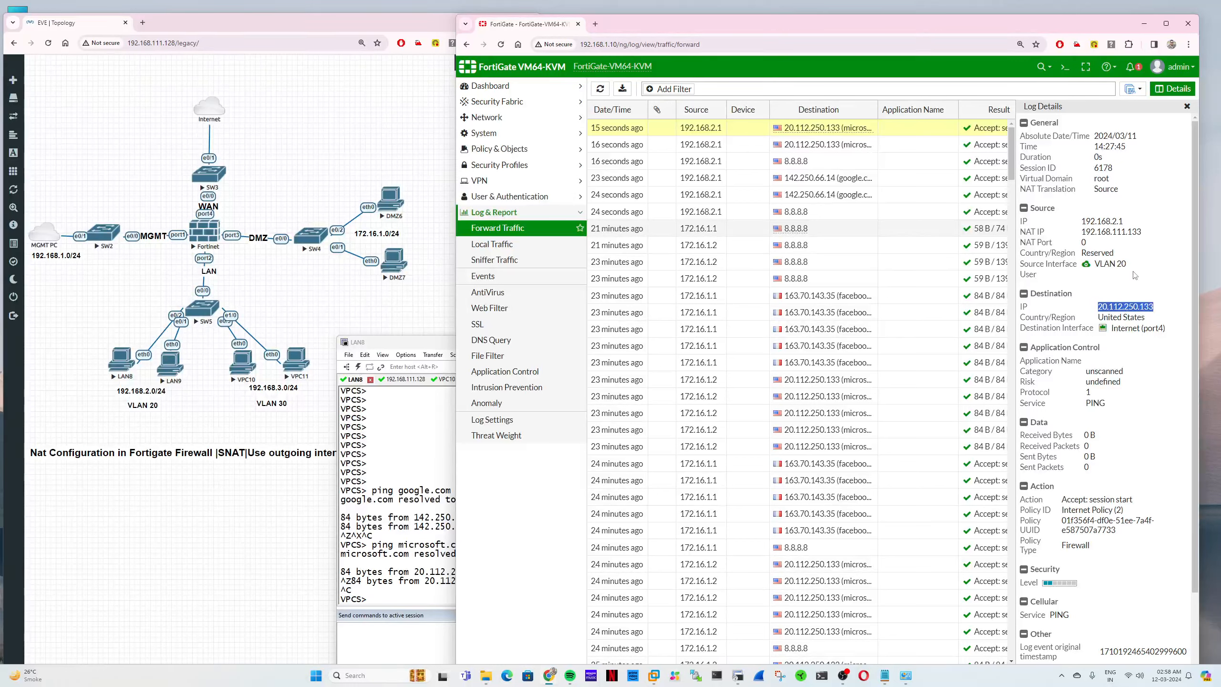
pyautogui.click(1081, 232)
pyautogui.moveTo(1081, 232); pyautogui.dragTo(1146, 232)
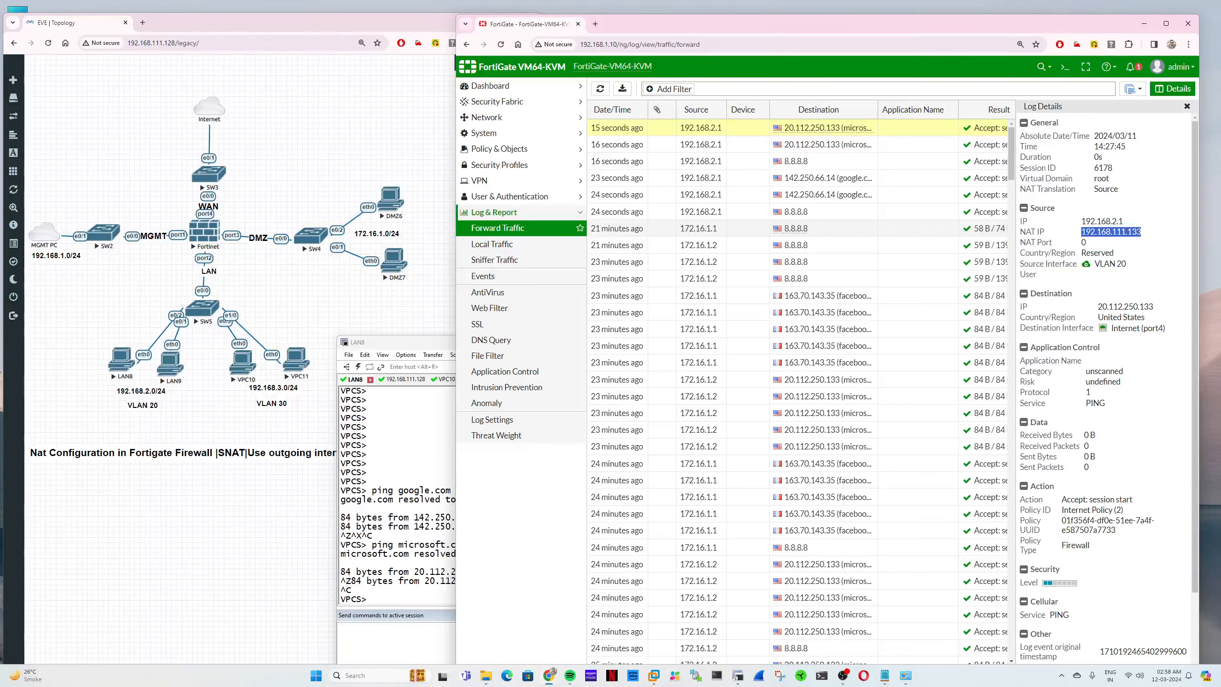
pyautogui.moveTo(1153, 306); pyautogui.dragTo(1097, 306)
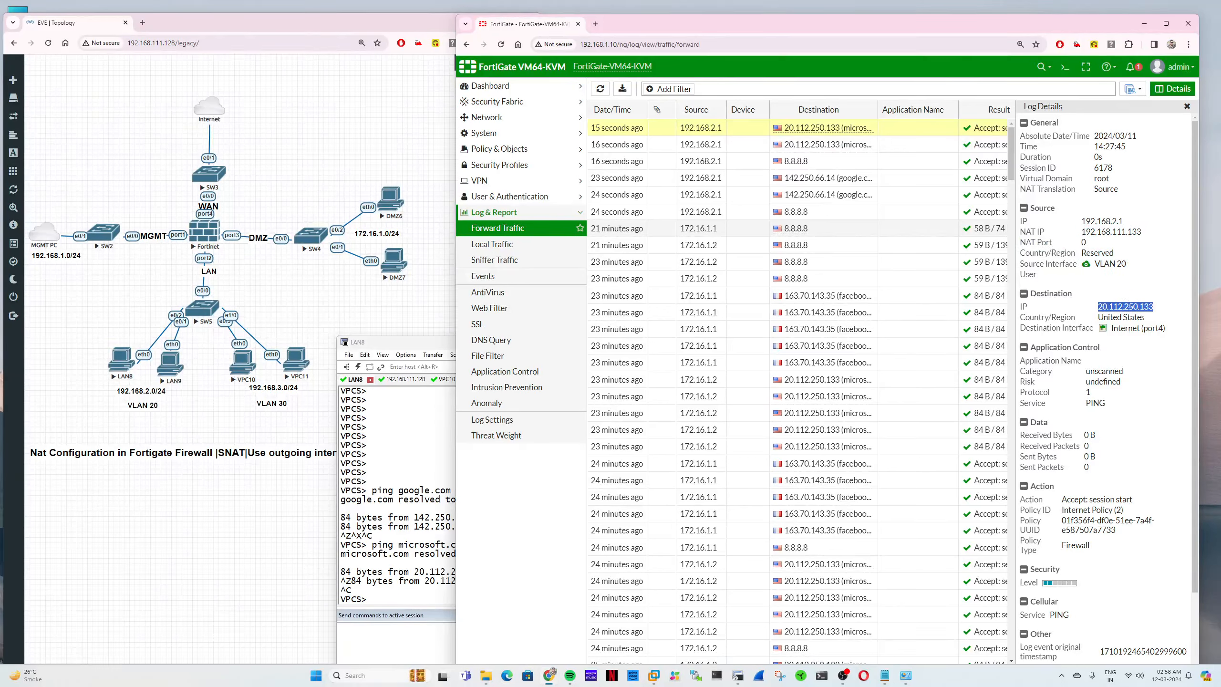
pyautogui.click(1106, 307)
pyautogui.moveTo(1128, 222); pyautogui.dragTo(1077, 222)
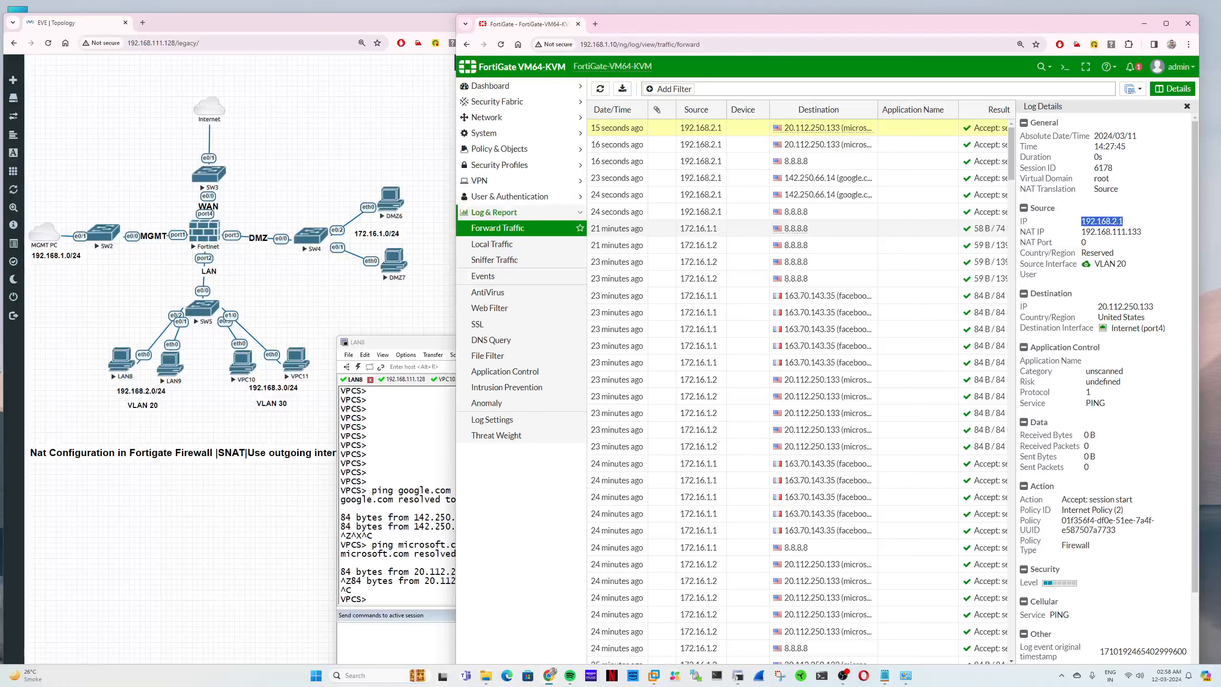
pyautogui.doubleClick(1125, 307)
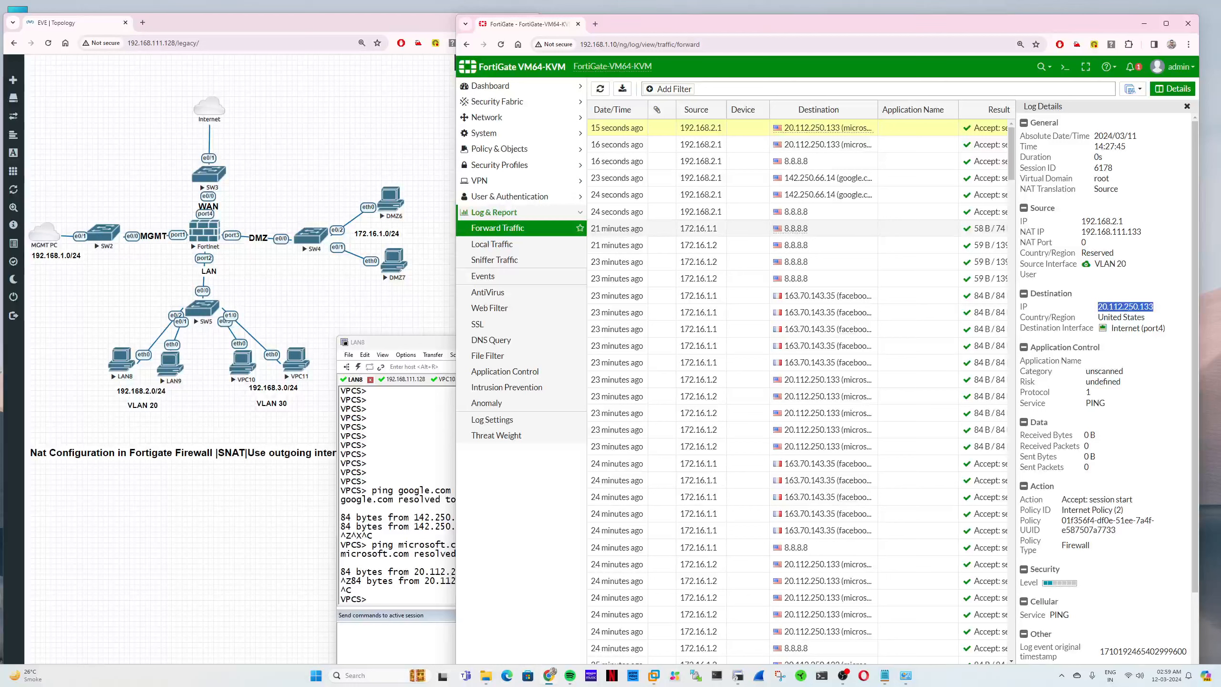
pyautogui.doubleClick(1102, 221)
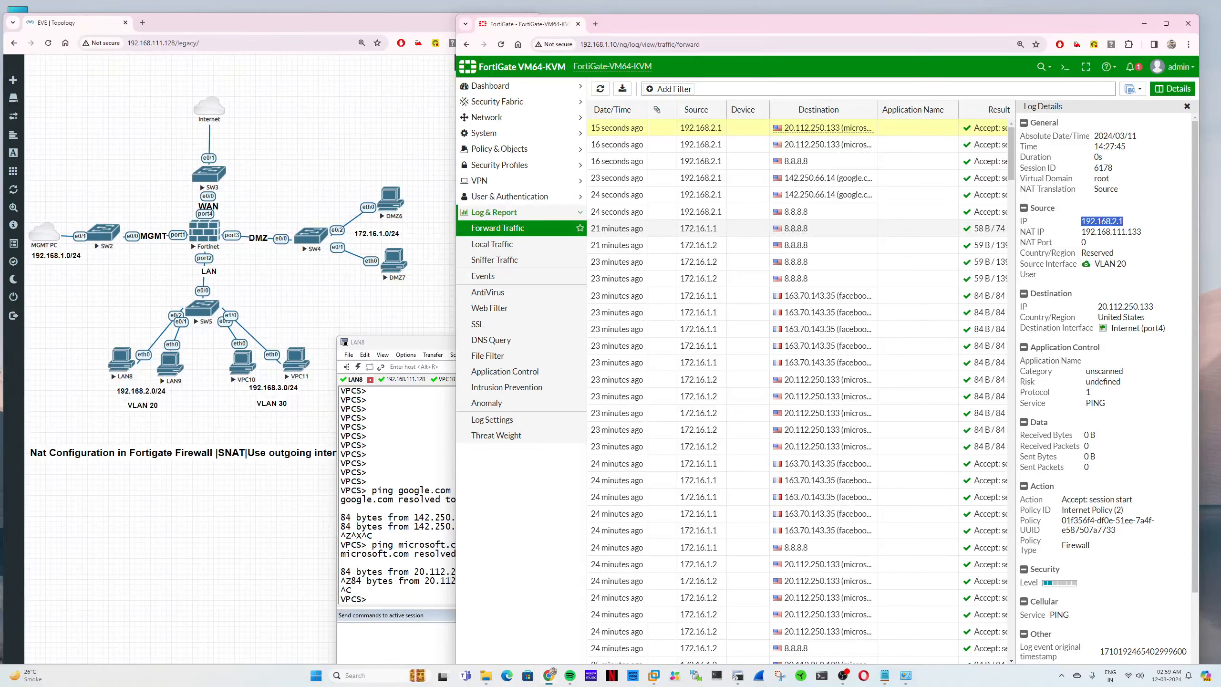
pyautogui.moveTo(1081, 232); pyautogui.dragTo(1140, 231)
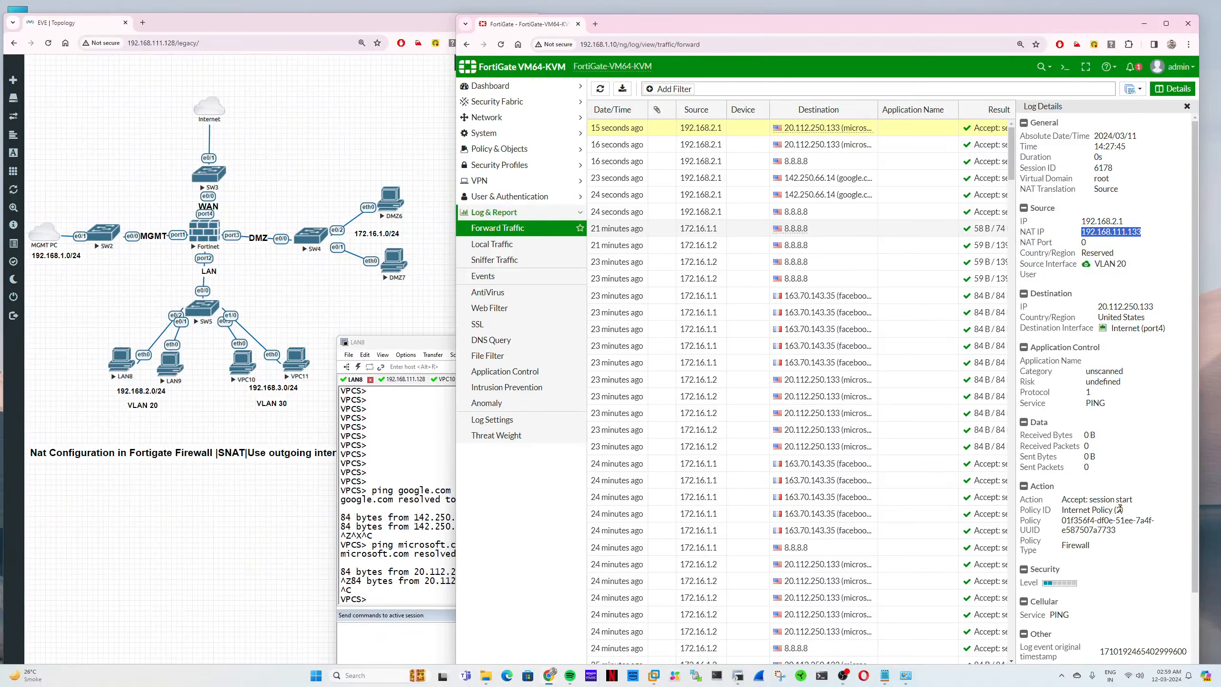
pyautogui.moveTo(1024, 500); pyautogui.dragTo(1061, 511)
pyautogui.click(1087, 512)
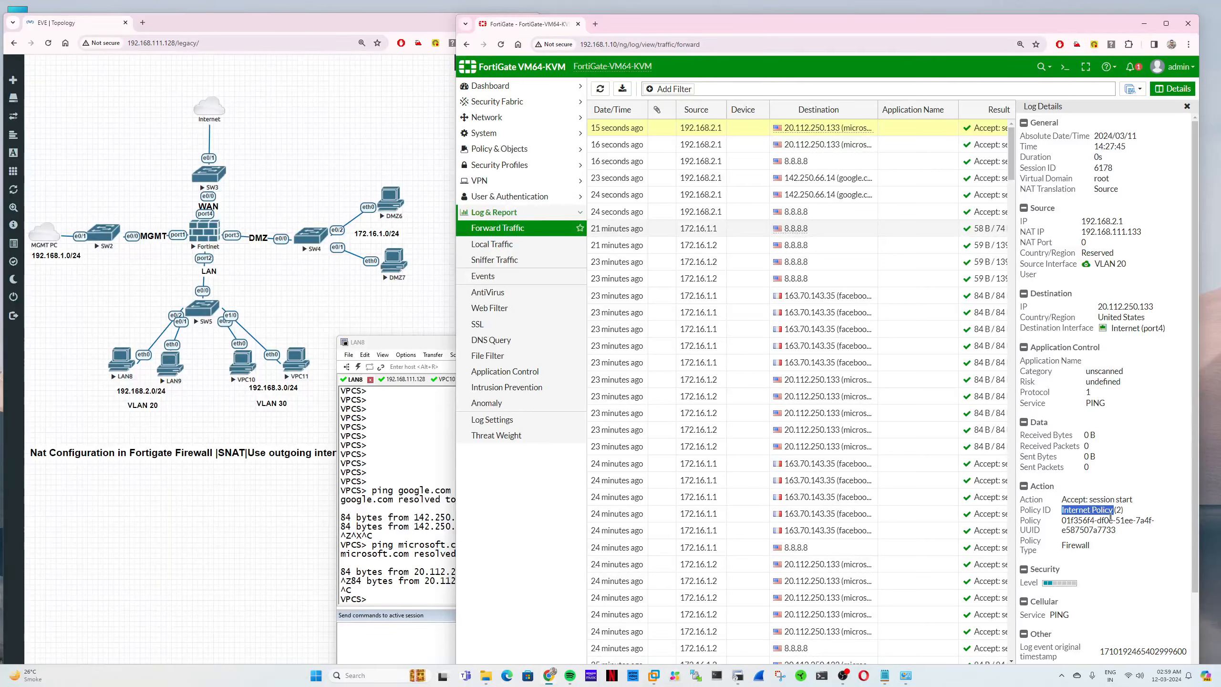
# Step: Open the Internet Policy from the firewall policy list for editing
pyautogui.doubleClick(1118, 511)
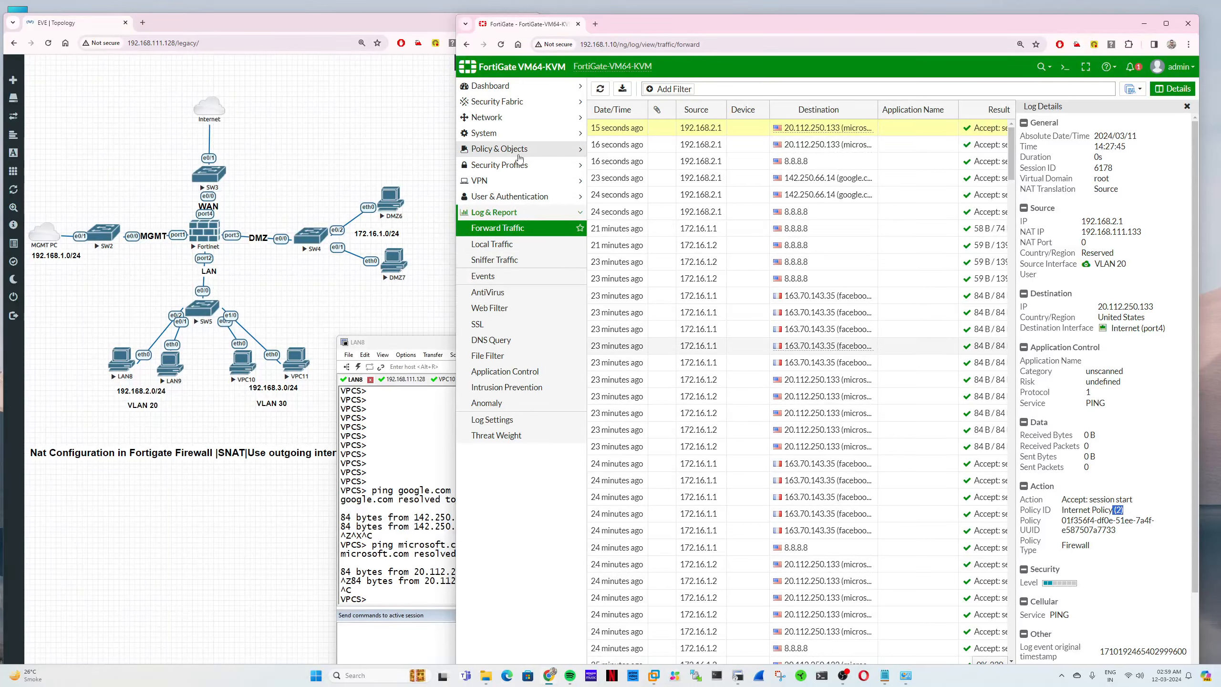
pyautogui.click(500, 149)
pyautogui.click(517, 163)
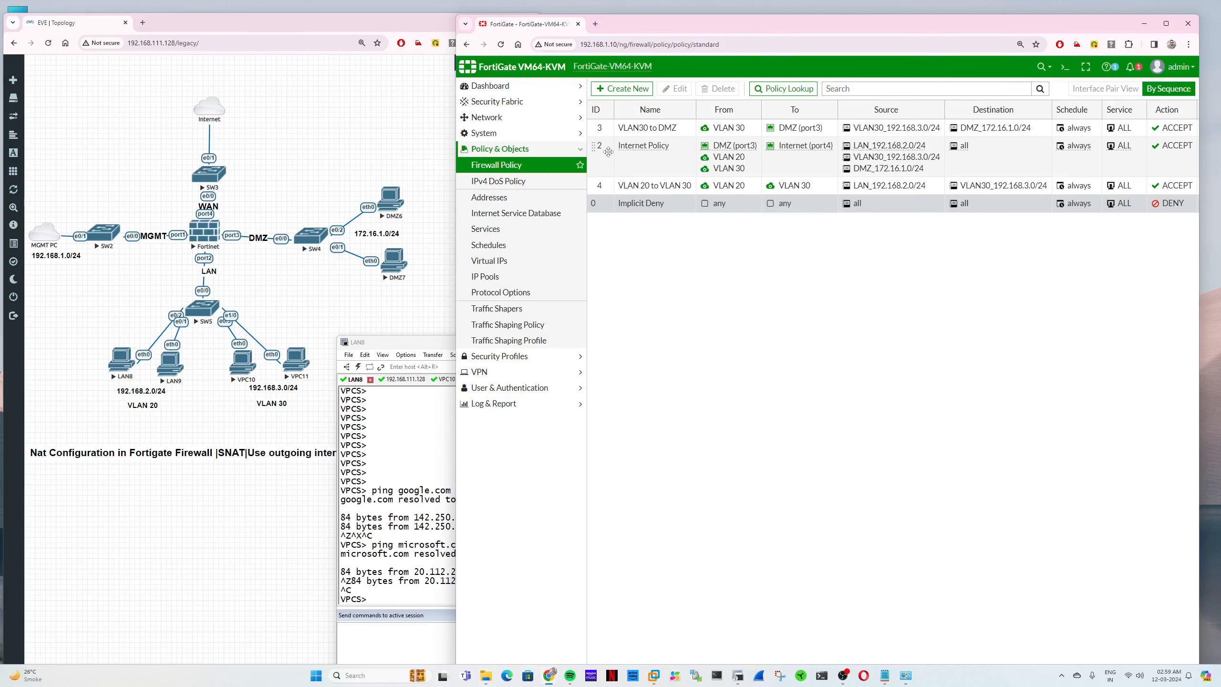
pyautogui.doubleClick(806, 159)
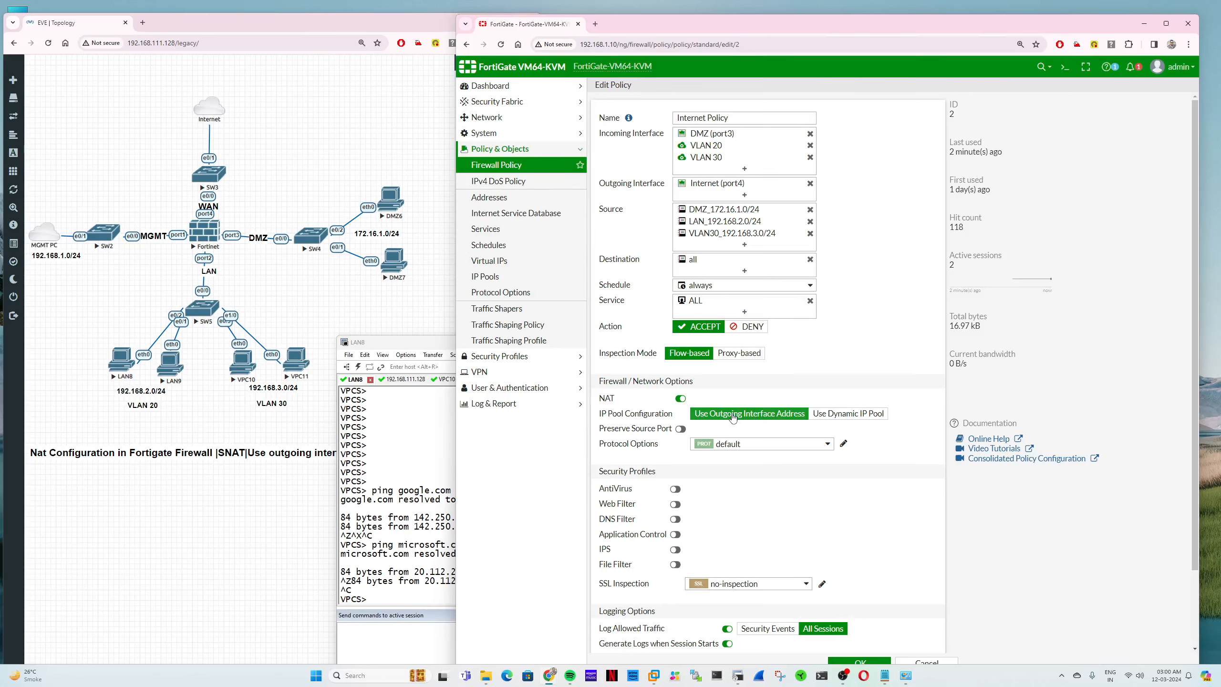
# Step: Set the Internet Policy's IP pool configuration to Use Dynamic IP Pool and bring up the pool selection
pyautogui.click(855, 414)
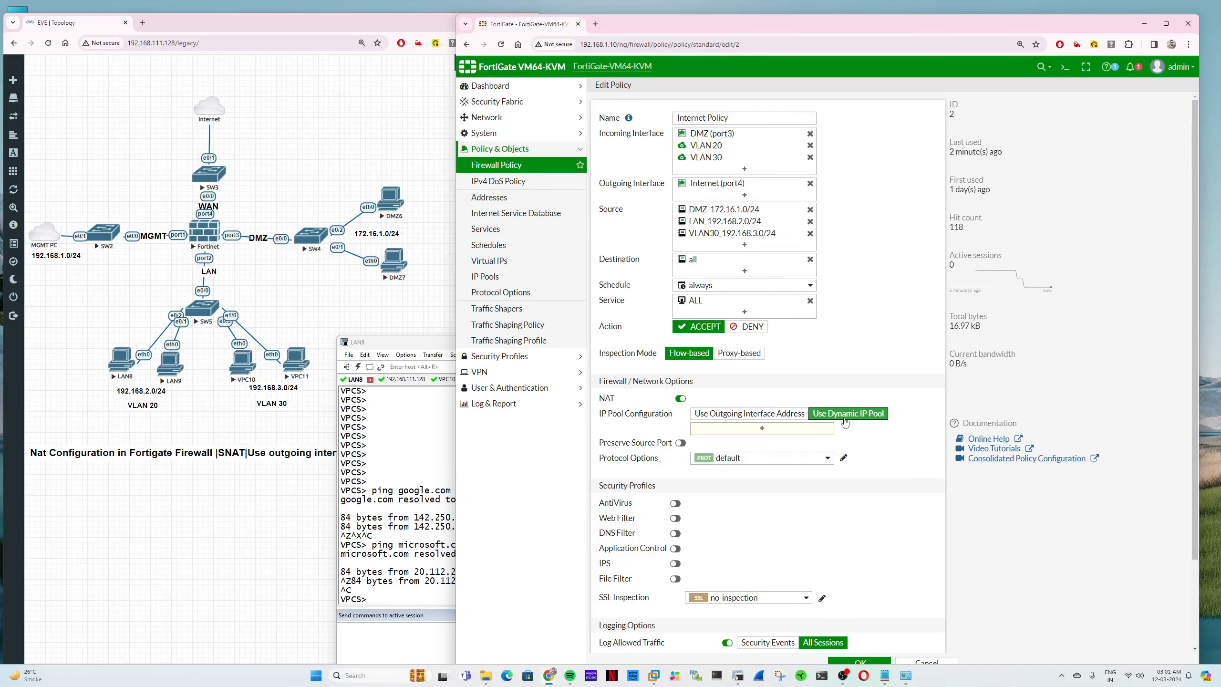
pyautogui.click(800, 432)
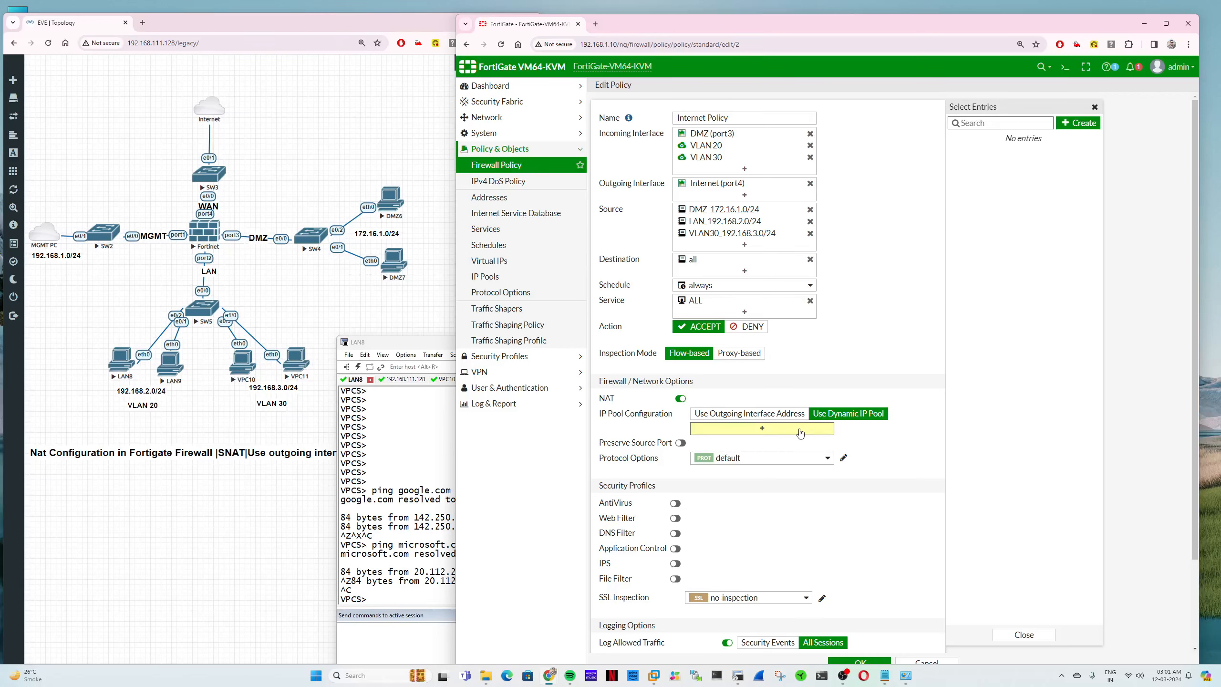
pyautogui.click(758, 417)
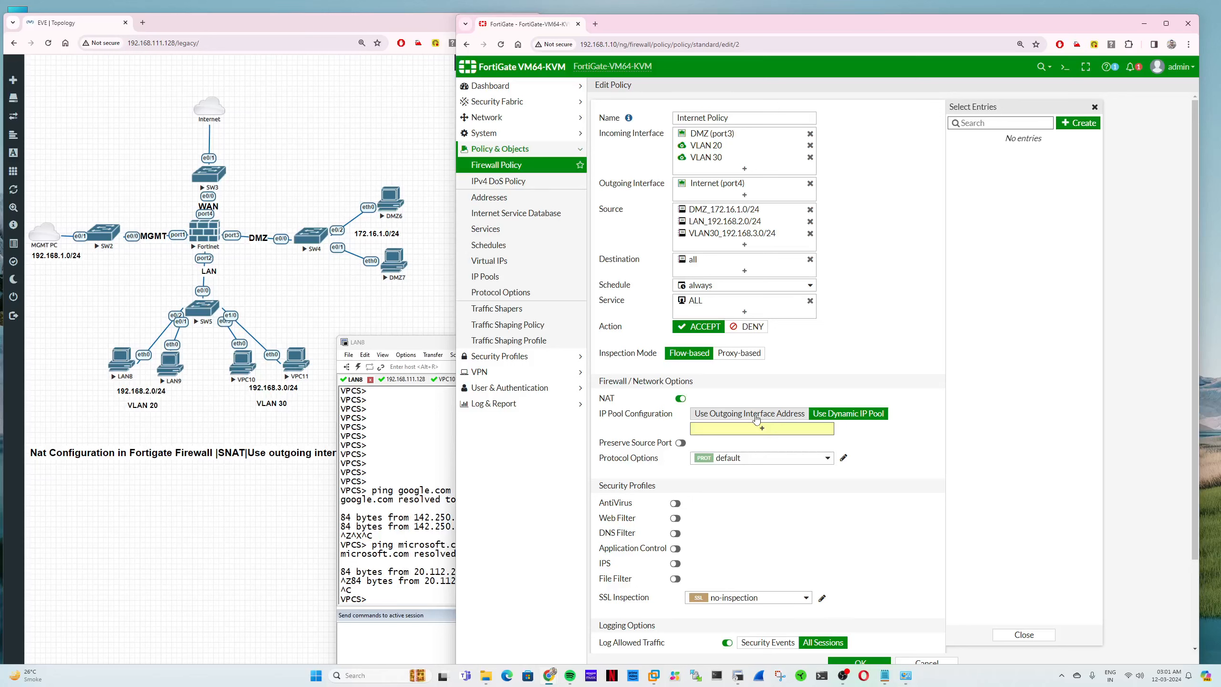
pyautogui.click(832, 415)
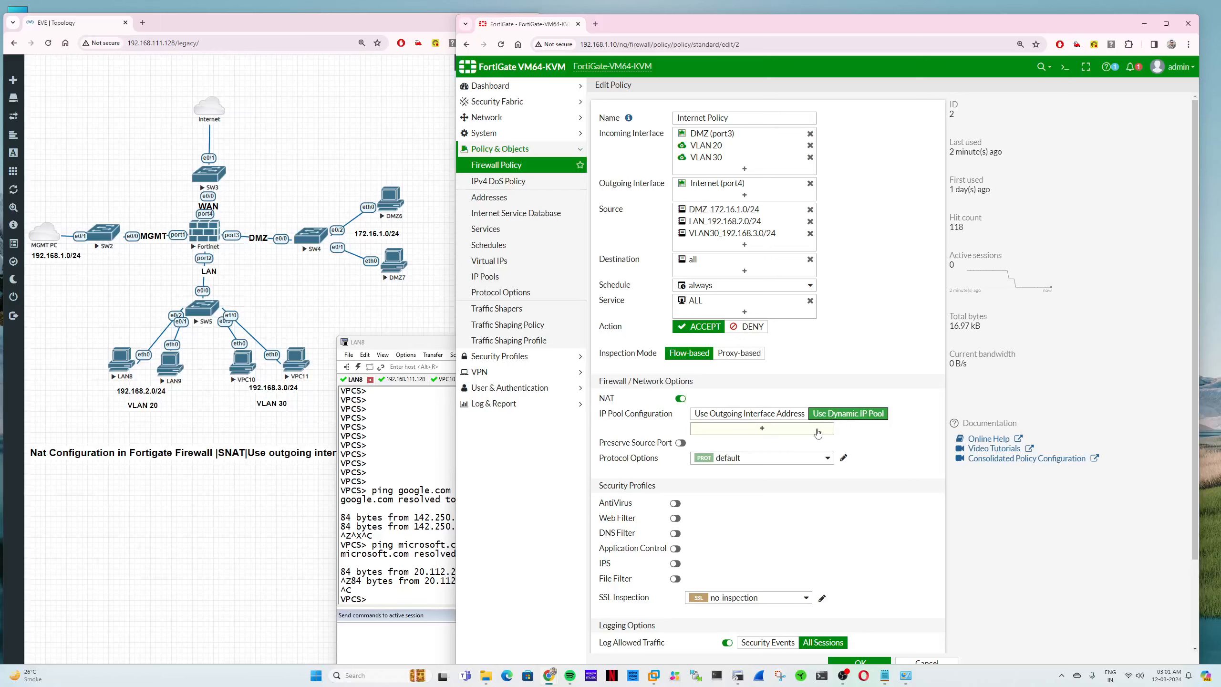
pyautogui.click(805, 429)
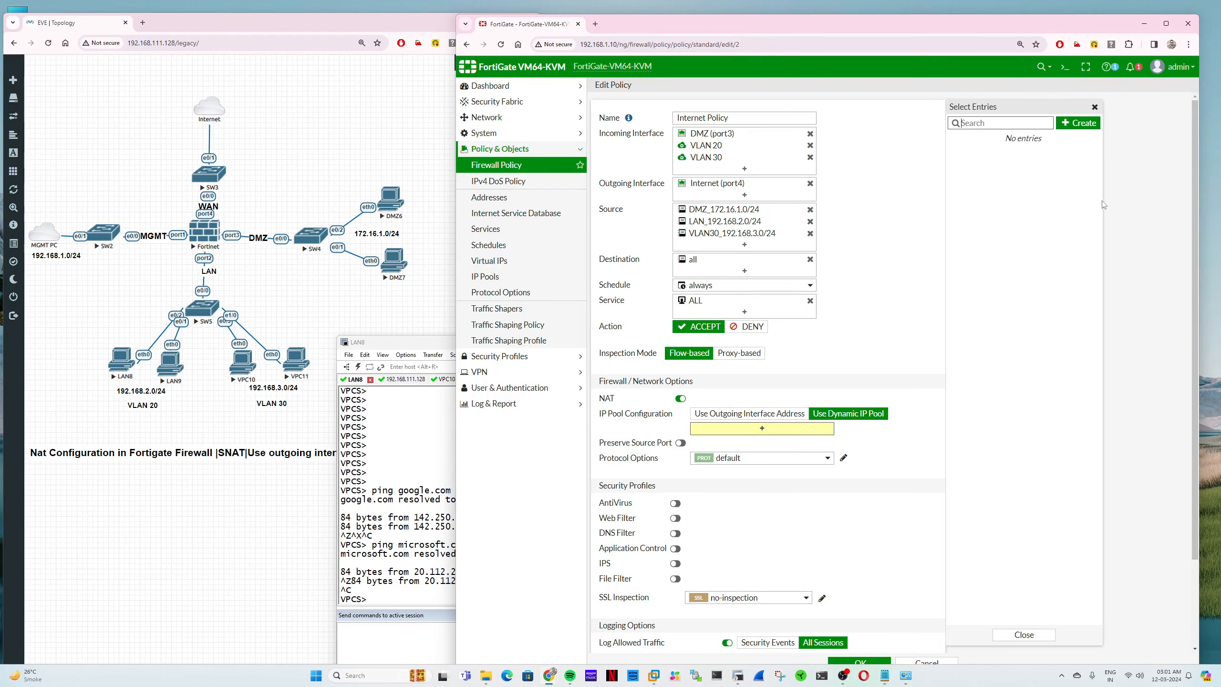
# Step: Create an Overload dynamic IP pool named Internet_pool with the external range 192.168.111.134-192.168.111.135
pyautogui.click(1076, 124)
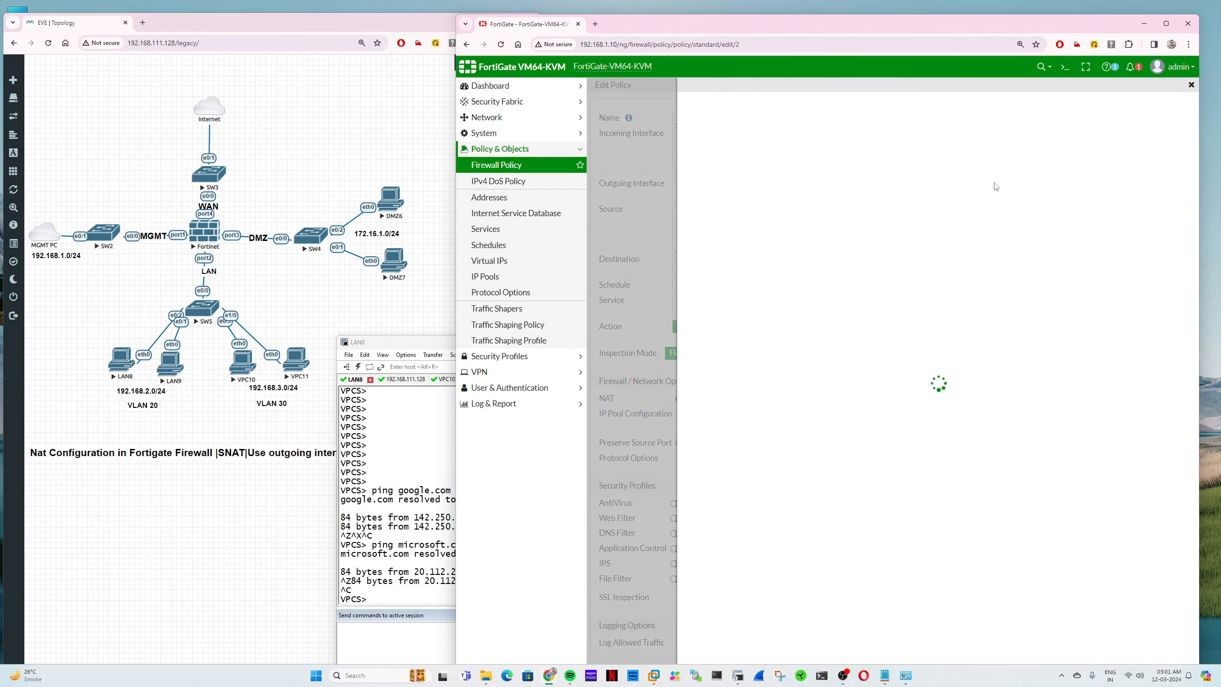
pyautogui.click(798, 110)
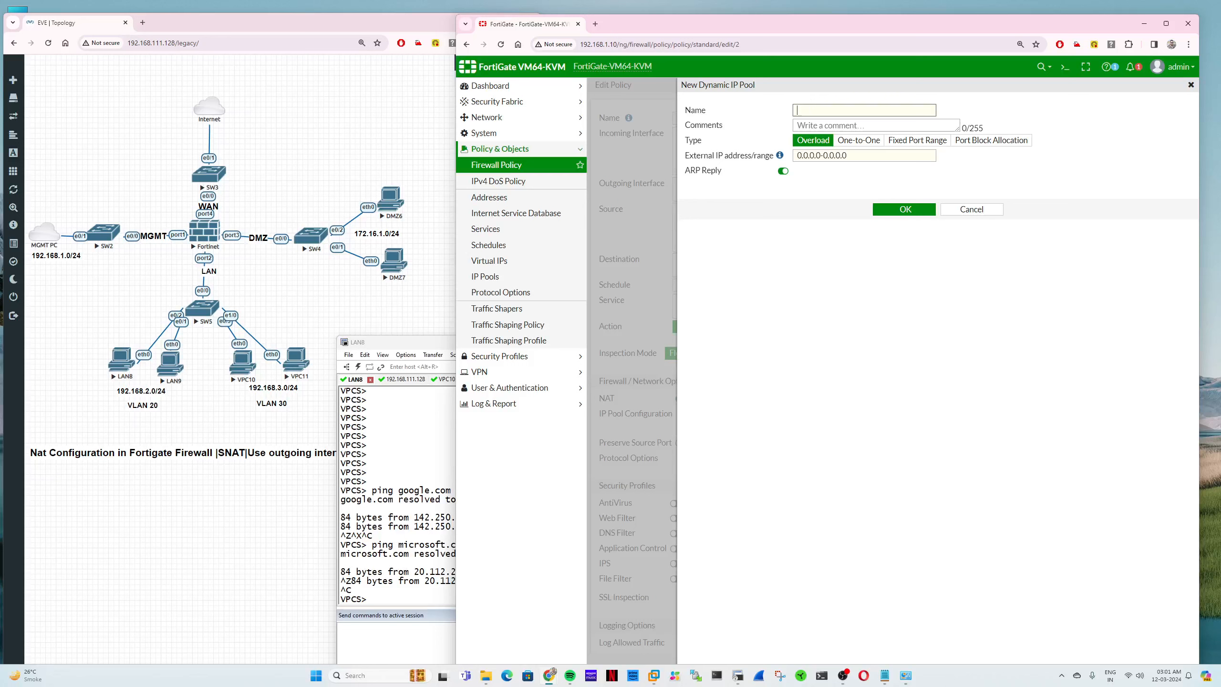
pyautogui.write('Internet_pool')
pyautogui.moveTo(862, 155); pyautogui.dragTo(753, 153)
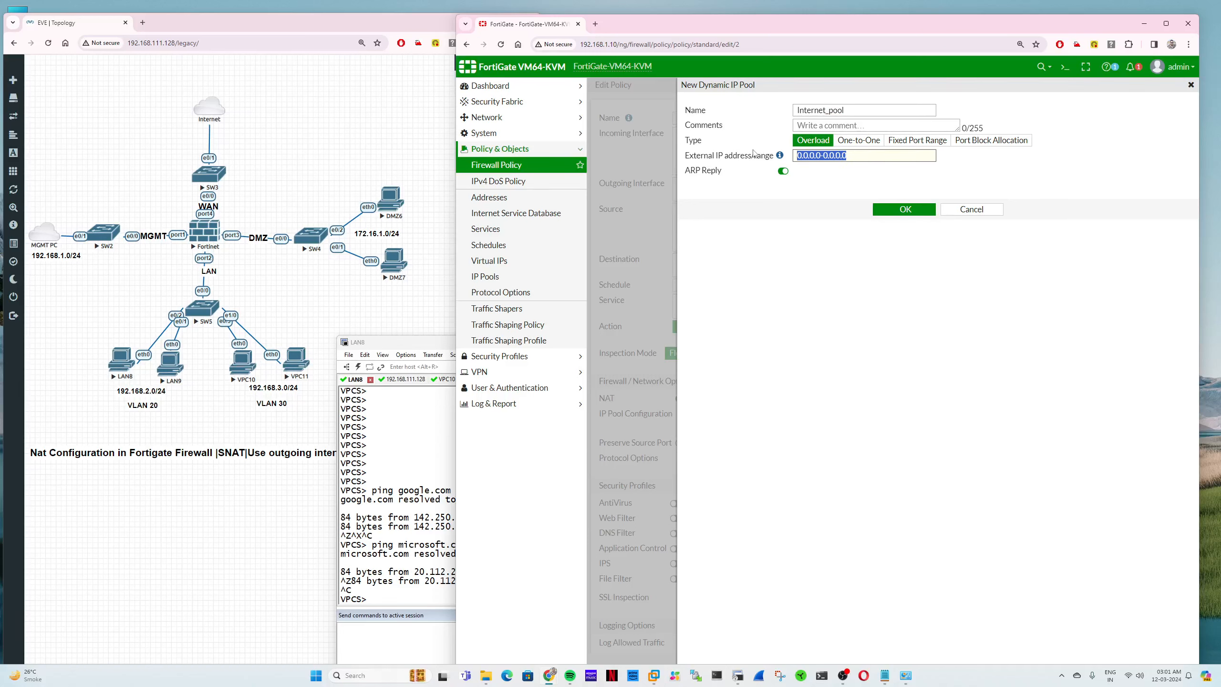
pyautogui.write('192.168.111.134')
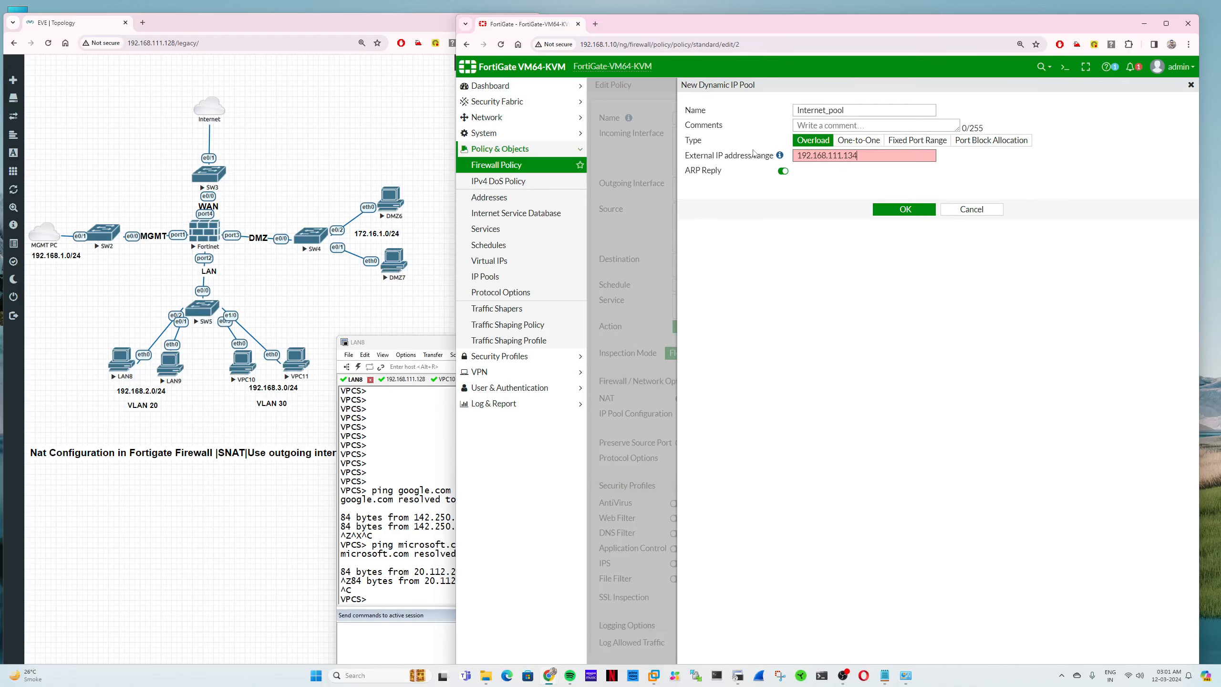
pyautogui.write('-192.168.111.135')
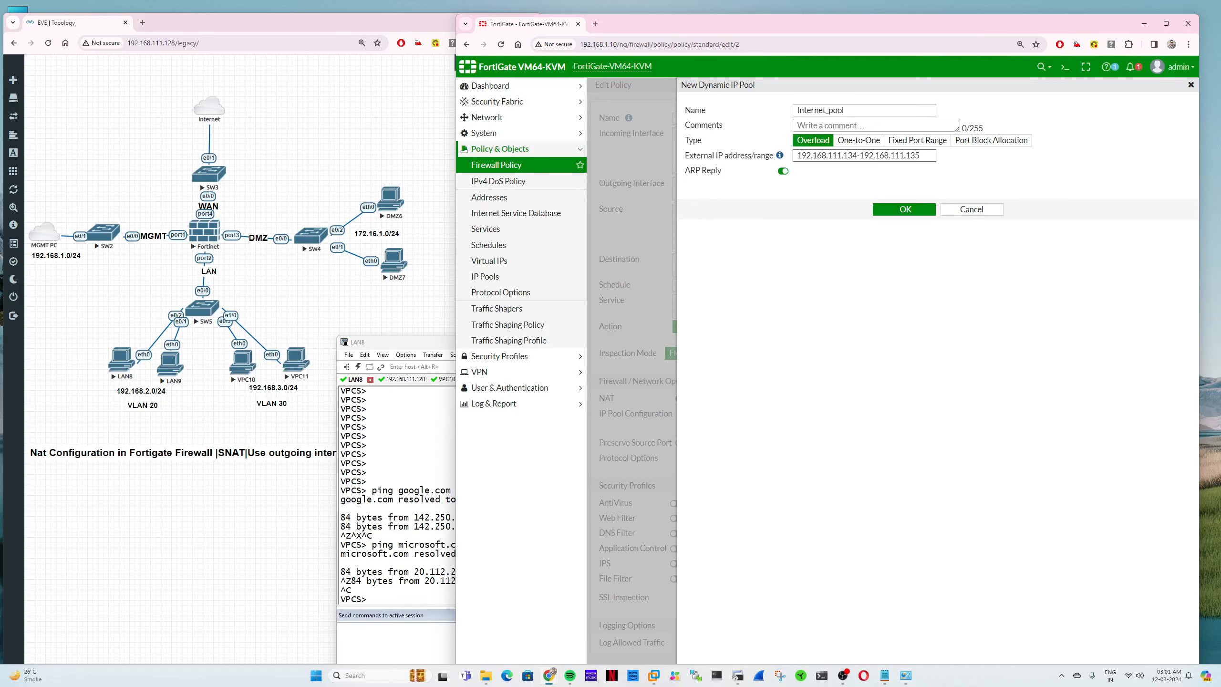
pyautogui.moveTo(920, 155); pyautogui.dragTo(822, 157)
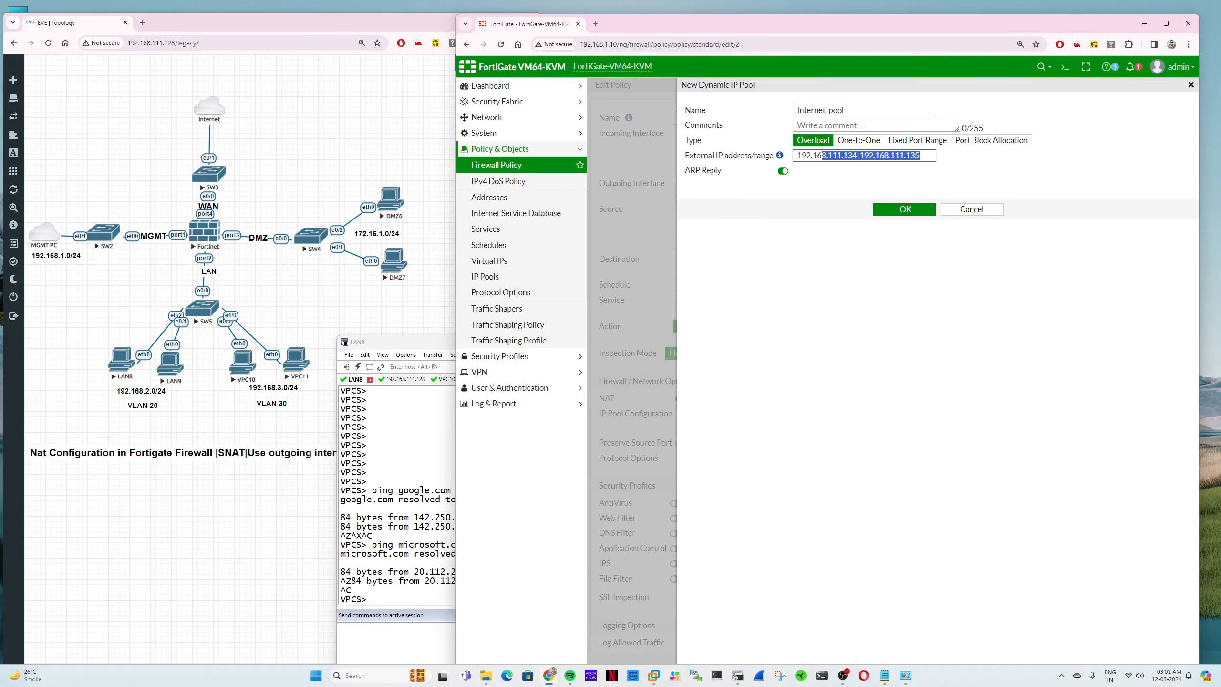
pyautogui.click(891, 213)
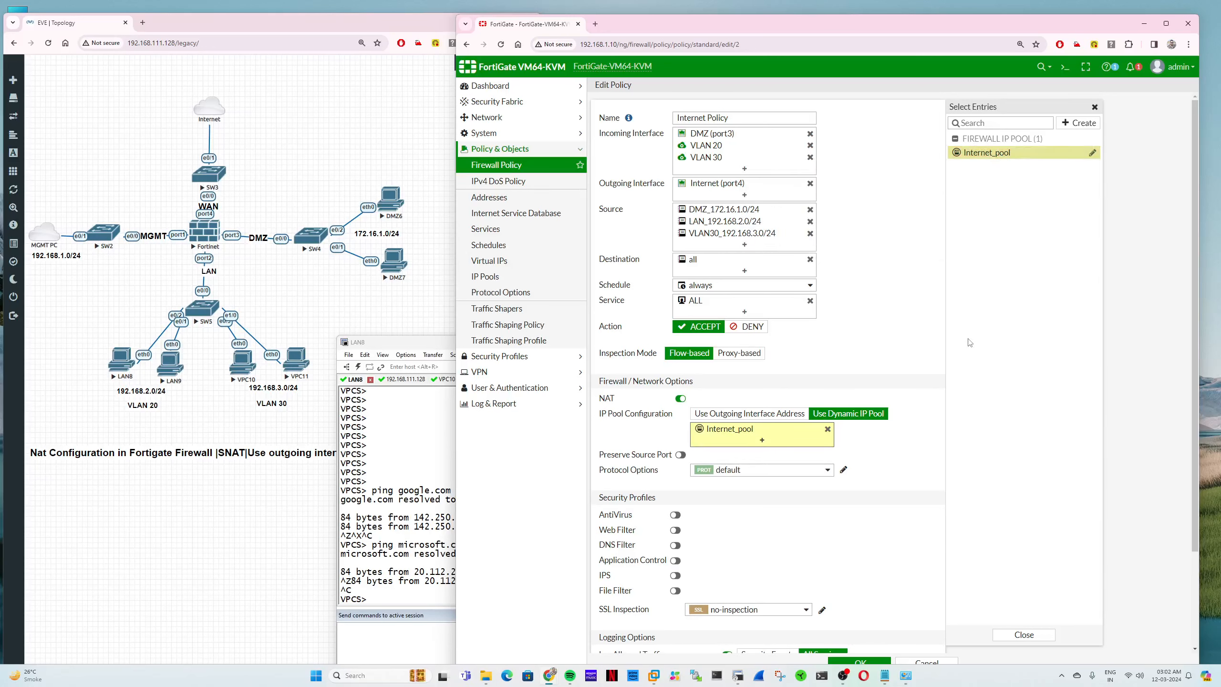
# Step: Review the details of the assigned Internet_pool and save the Internet Policy
pyautogui.moveTo(734, 432)
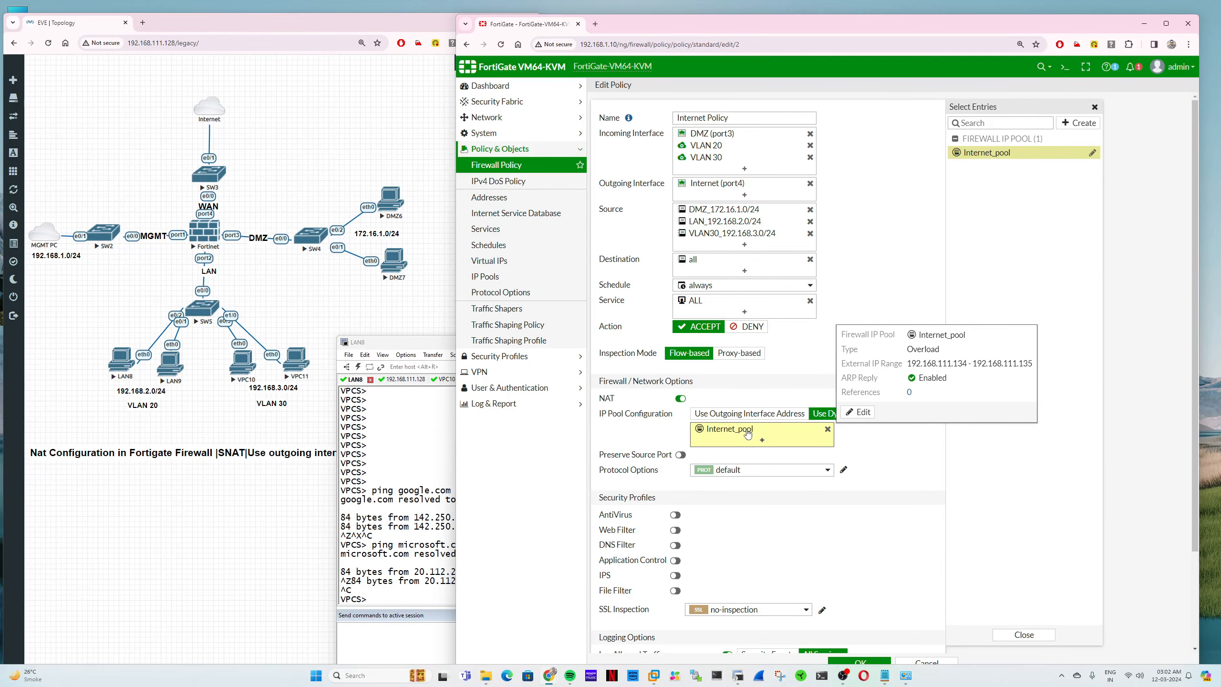
pyautogui.scroll(-2, 818, 580)
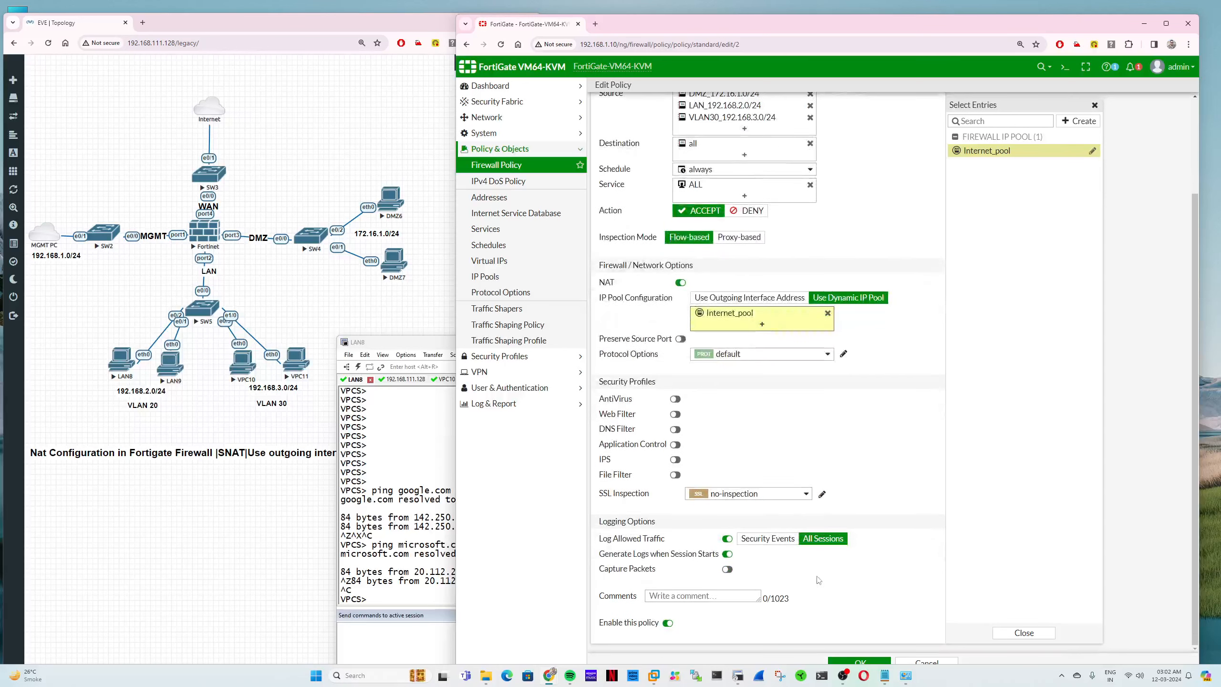
pyautogui.click(859, 662)
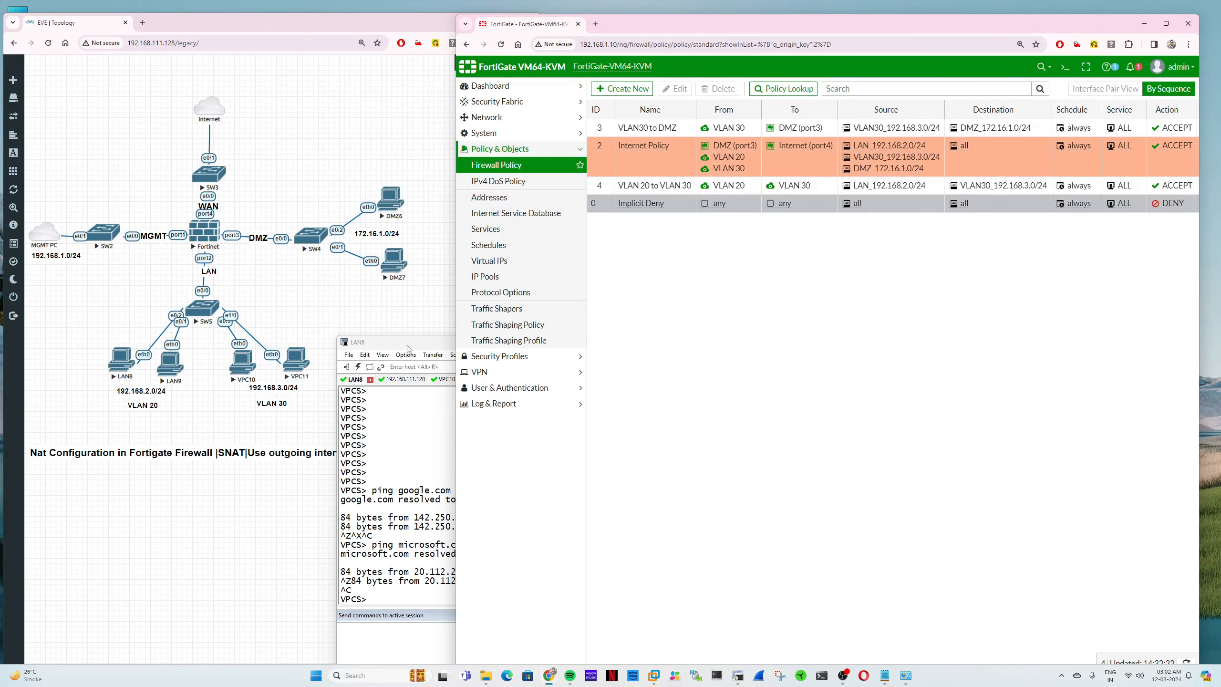
# Step: In the LAN8 console, ping google.com and stop it after a few replies, and ping microsoft.com
pyautogui.click(416, 468)
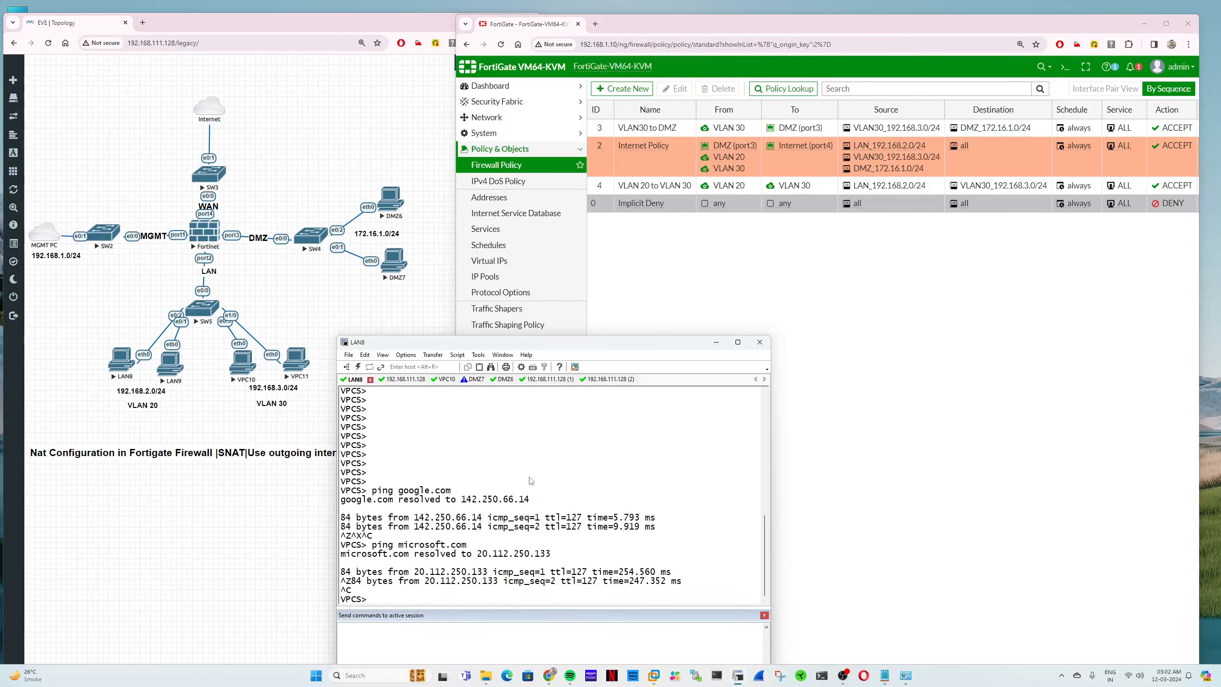
pyautogui.write('ping google.com')
pyautogui.press('Return')
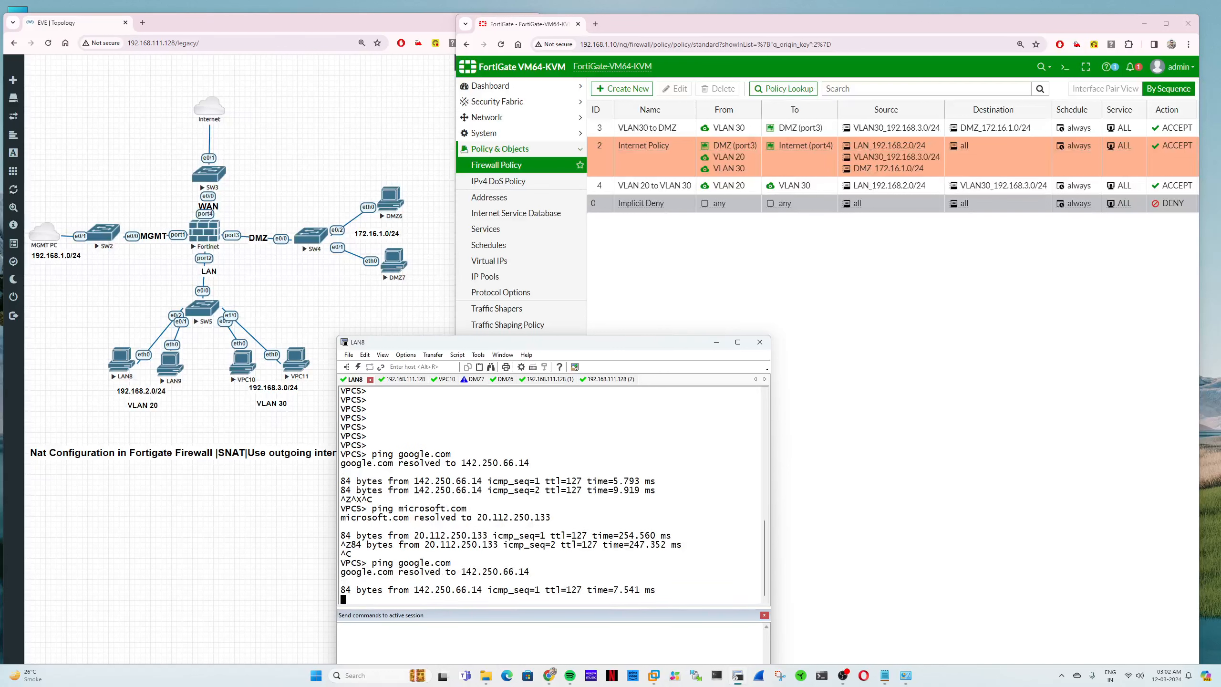
pyautogui.hotkey('ctrl', 'z')
pyautogui.hotkey('ctrl', 'z')
pyautogui.hotkey('ctrl', 'x')
pyautogui.hotkey('ctrl', 'c')
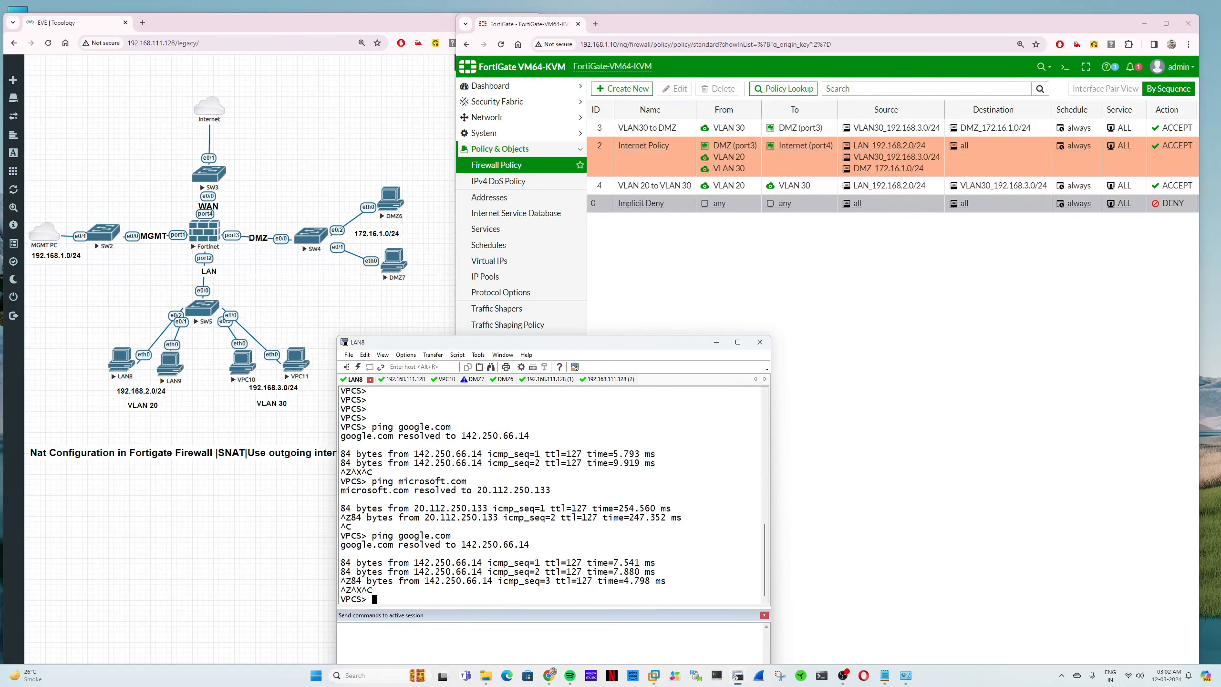
pyautogui.write('ping microsoft.com')
pyautogui.press('Return')
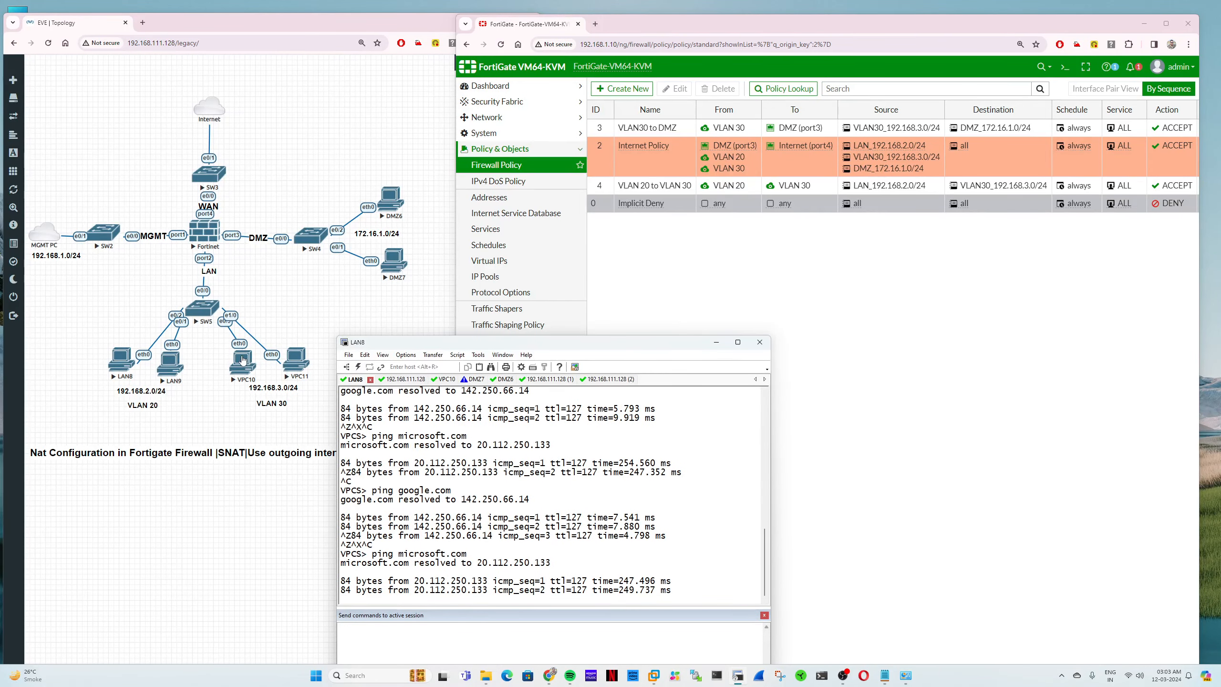
# Step: Switch to the VPC10 console and try to ping google.com
pyautogui.click(242, 361)
pyautogui.click(281, 115)
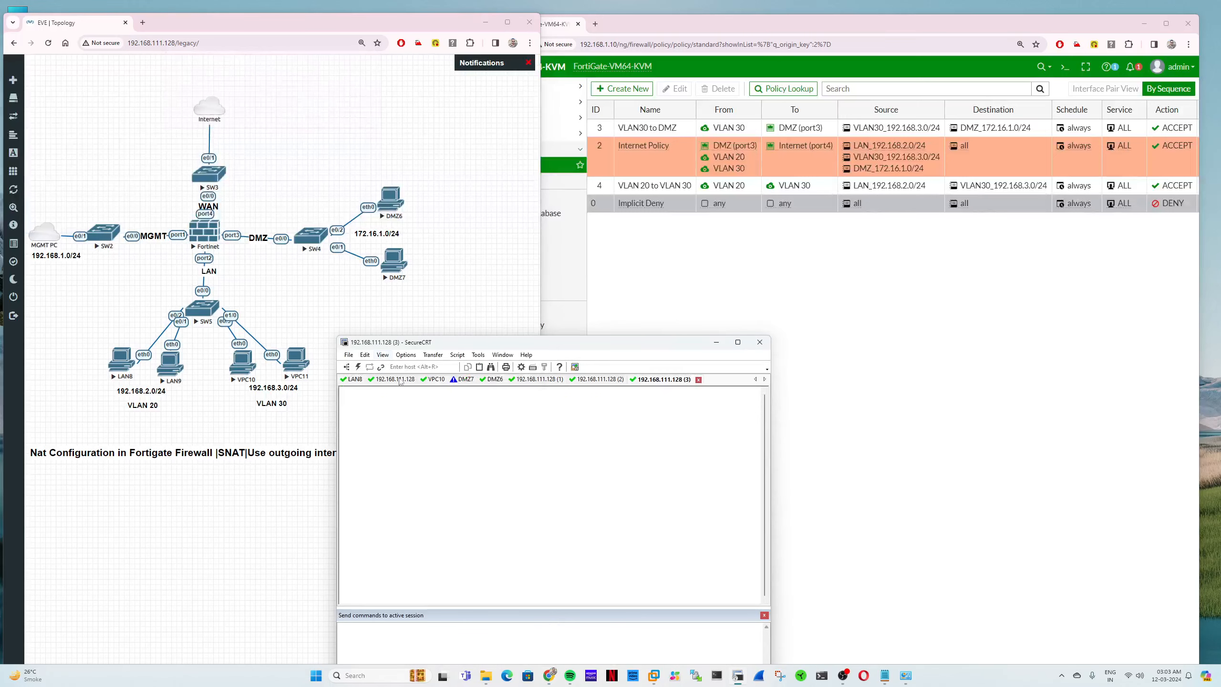
pyautogui.click(435, 380)
pyautogui.write('ping')
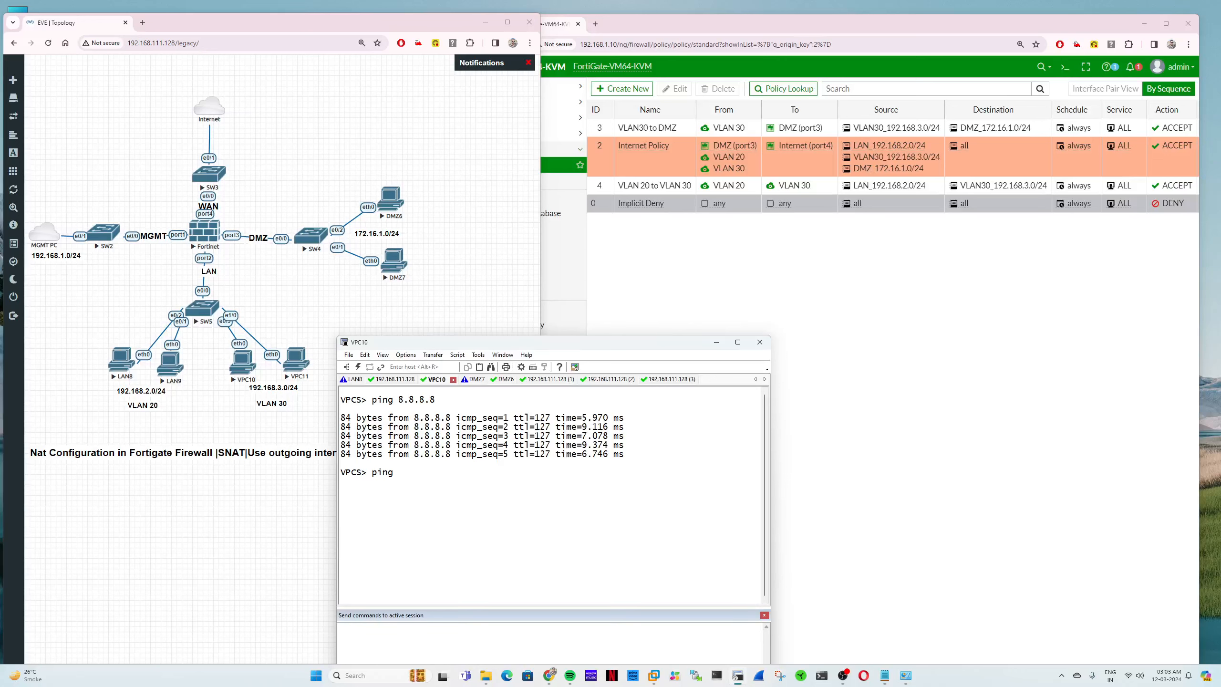
pyautogui.write(' google.com')
pyautogui.press('Return')
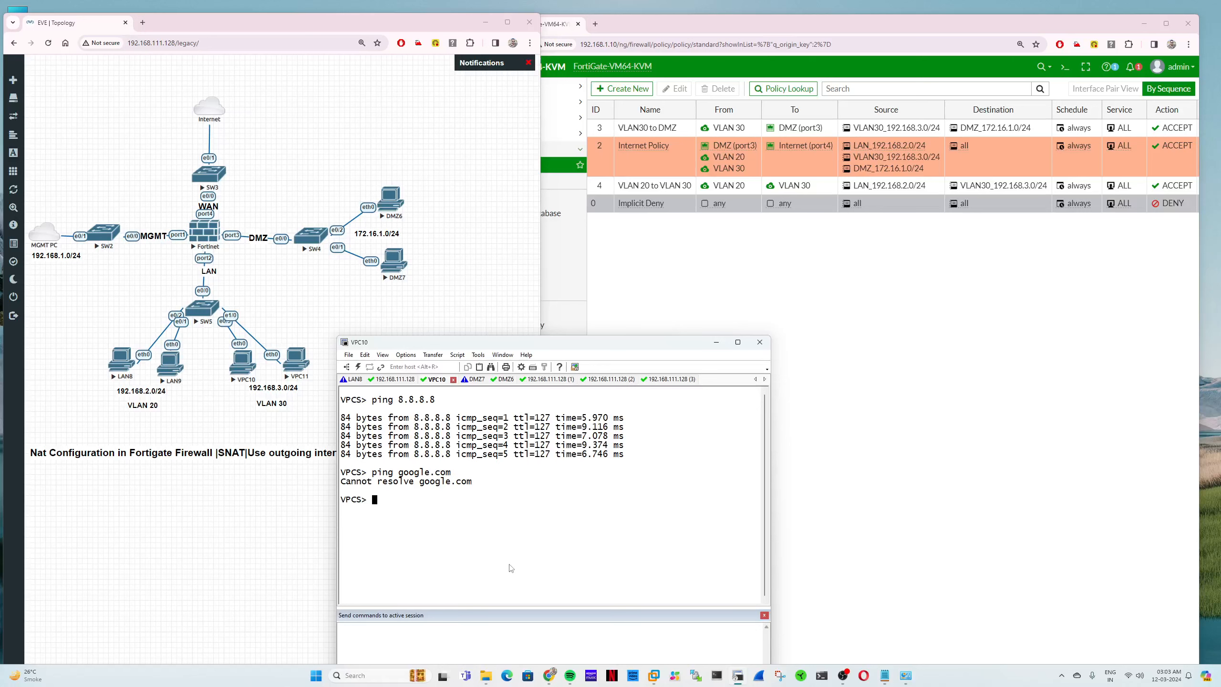
# Step: Check VPC10's IP settings, set its DNS server to 8.8.8.8 and ping youtube.com
pyautogui.write('show')
pyautogui.press('Return')
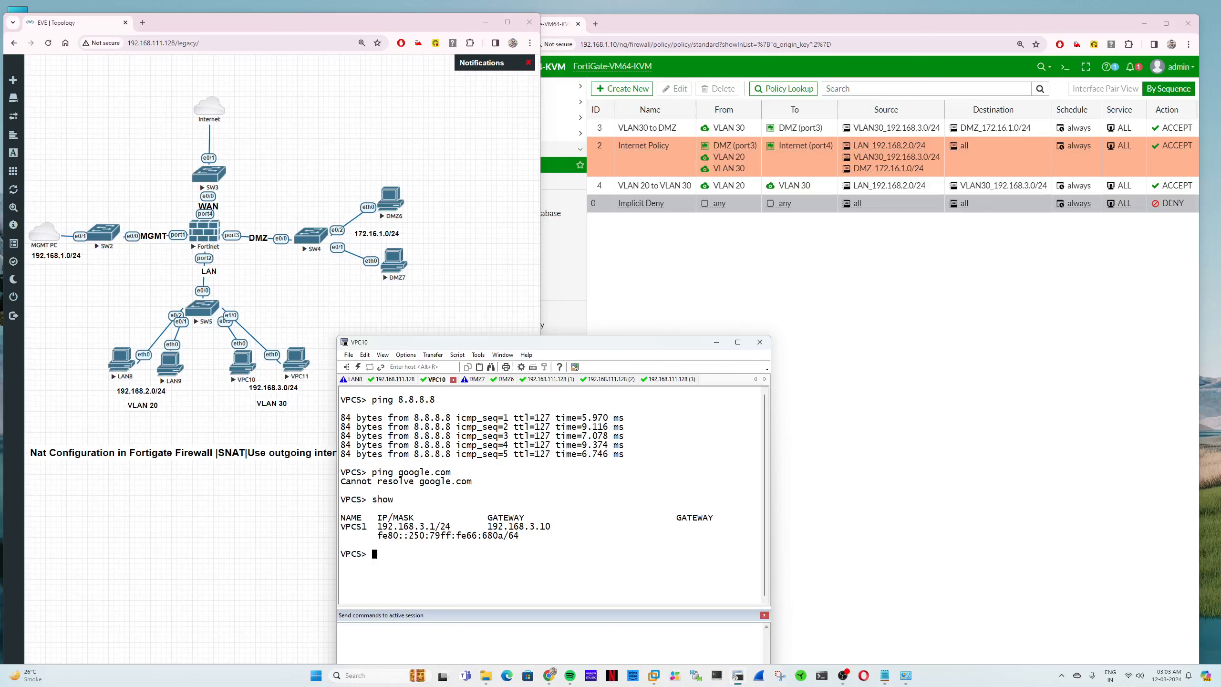
pyautogui.write('ip dns 8.8.8.8')
pyautogui.press('Return')
pyautogui.write('ping youtube.com')
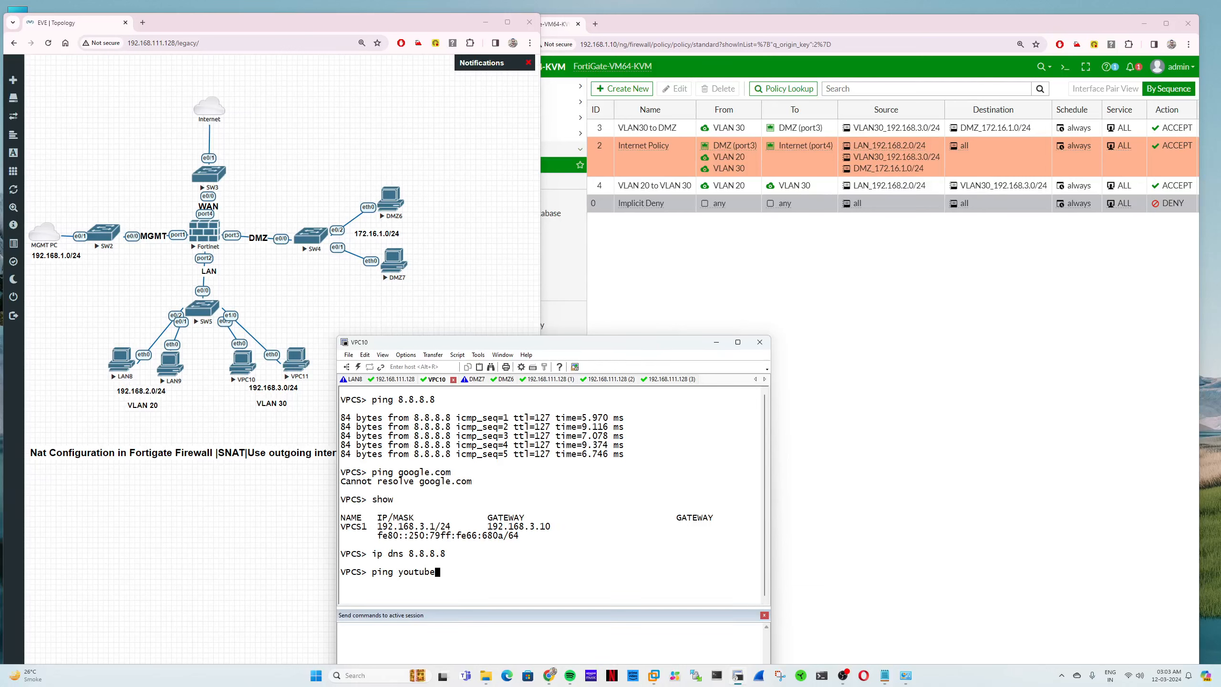
pyautogui.press('Return')
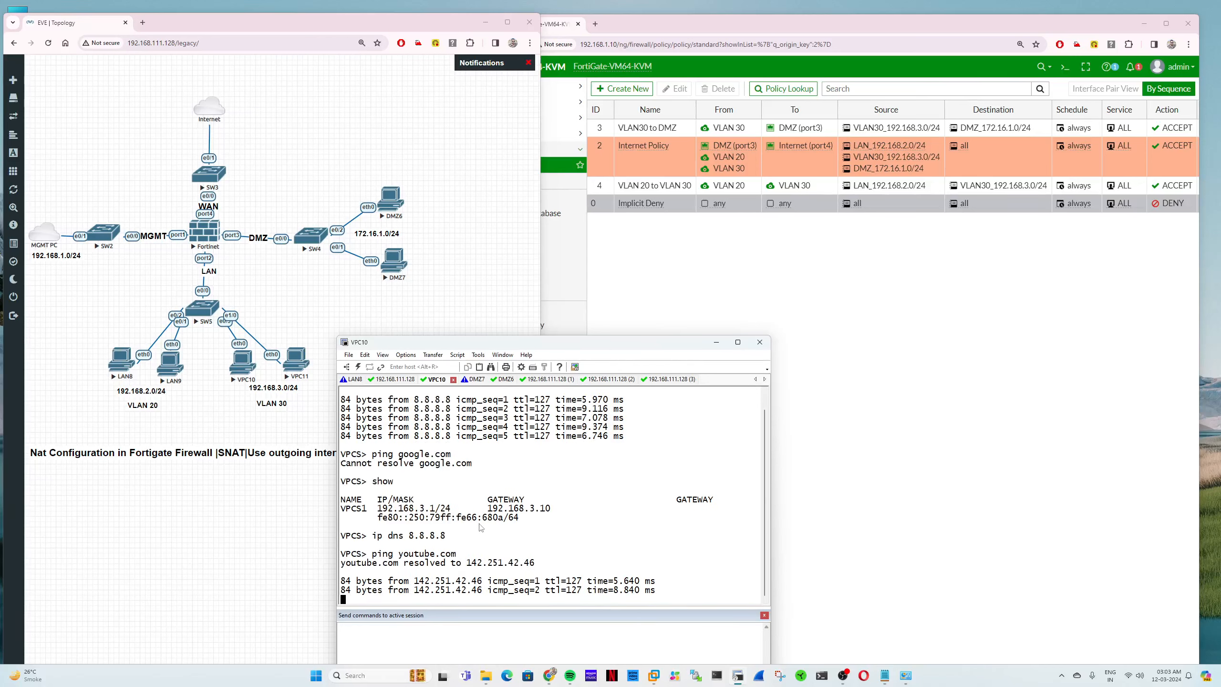
# Step: Switch to the FortiGate browser window and check the NAT IP of the newest microsoft.com entry in the Forward Traffic log
pyautogui.click(775, 326)
pyautogui.click(488, 403)
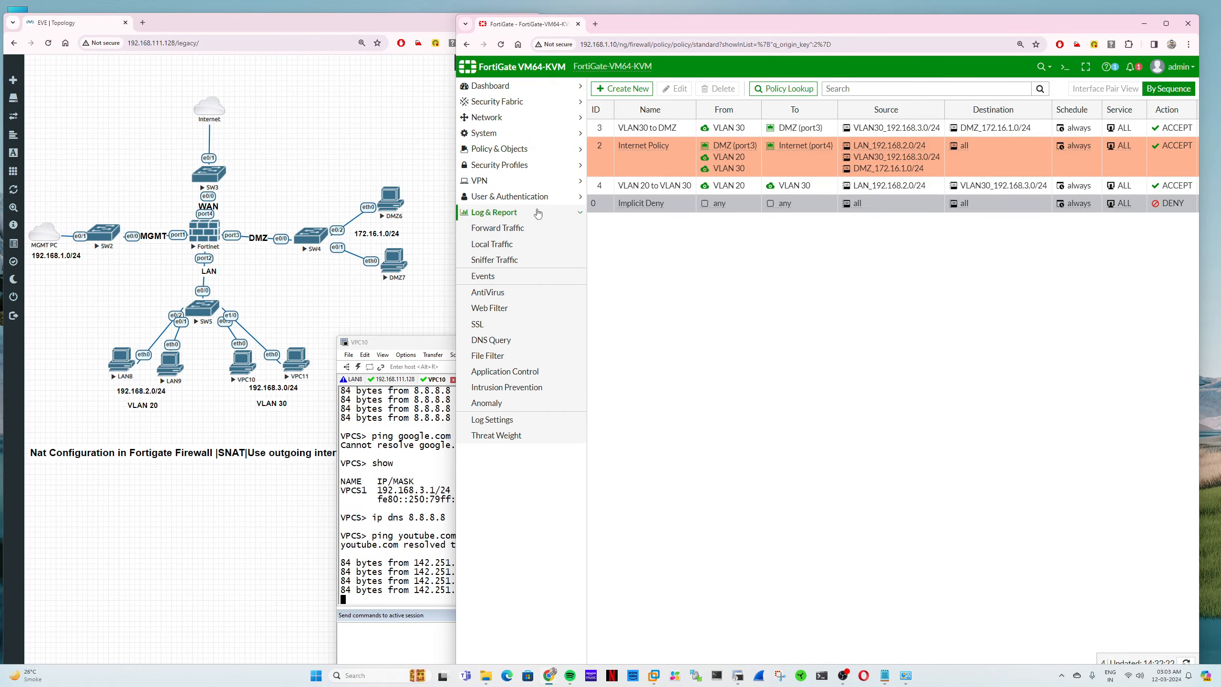
pyautogui.click(525, 230)
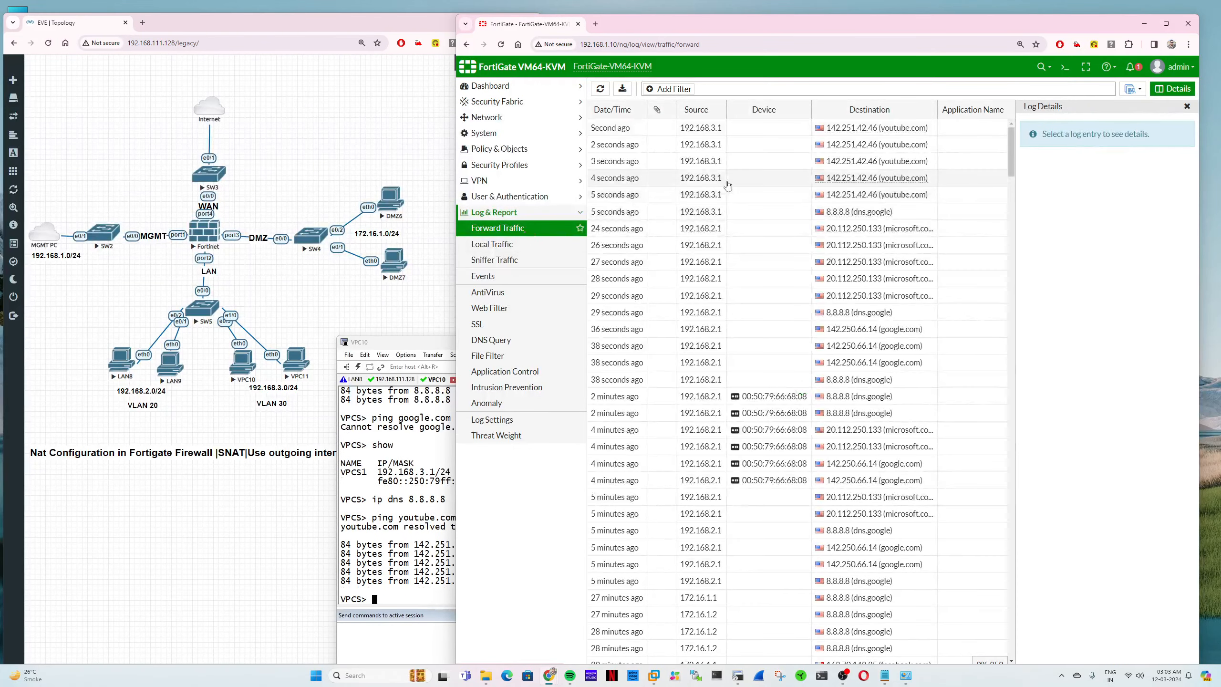
pyautogui.click(706, 232)
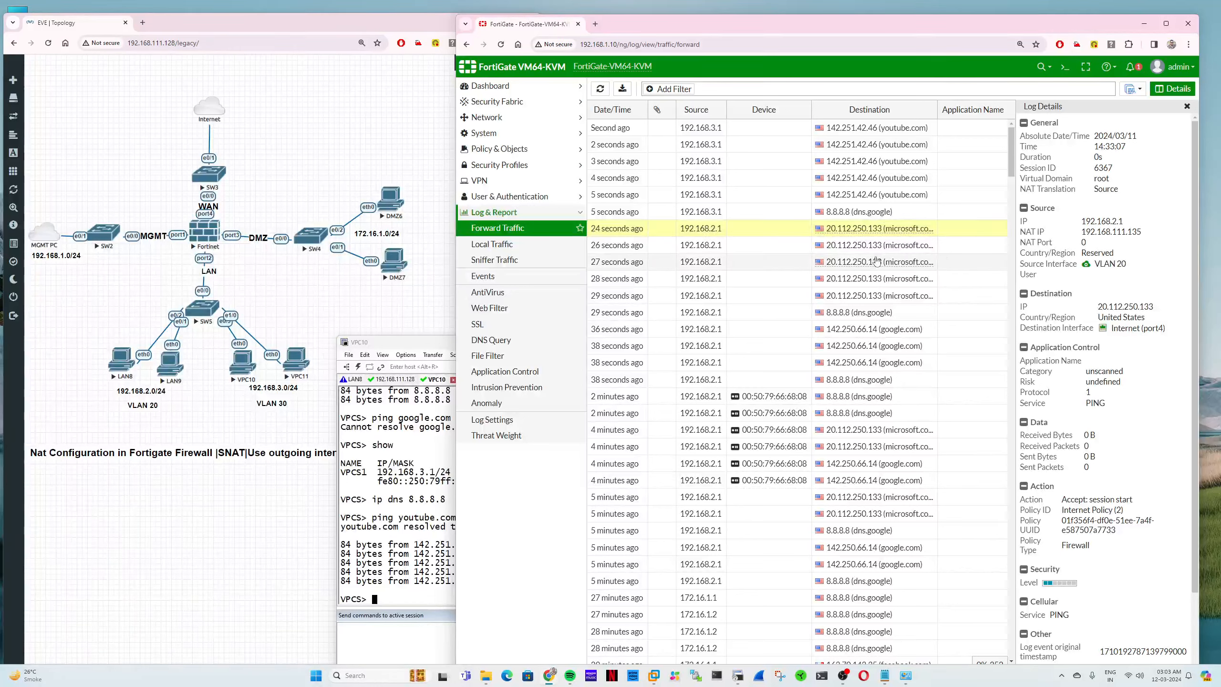
pyautogui.doubleClick(1110, 232)
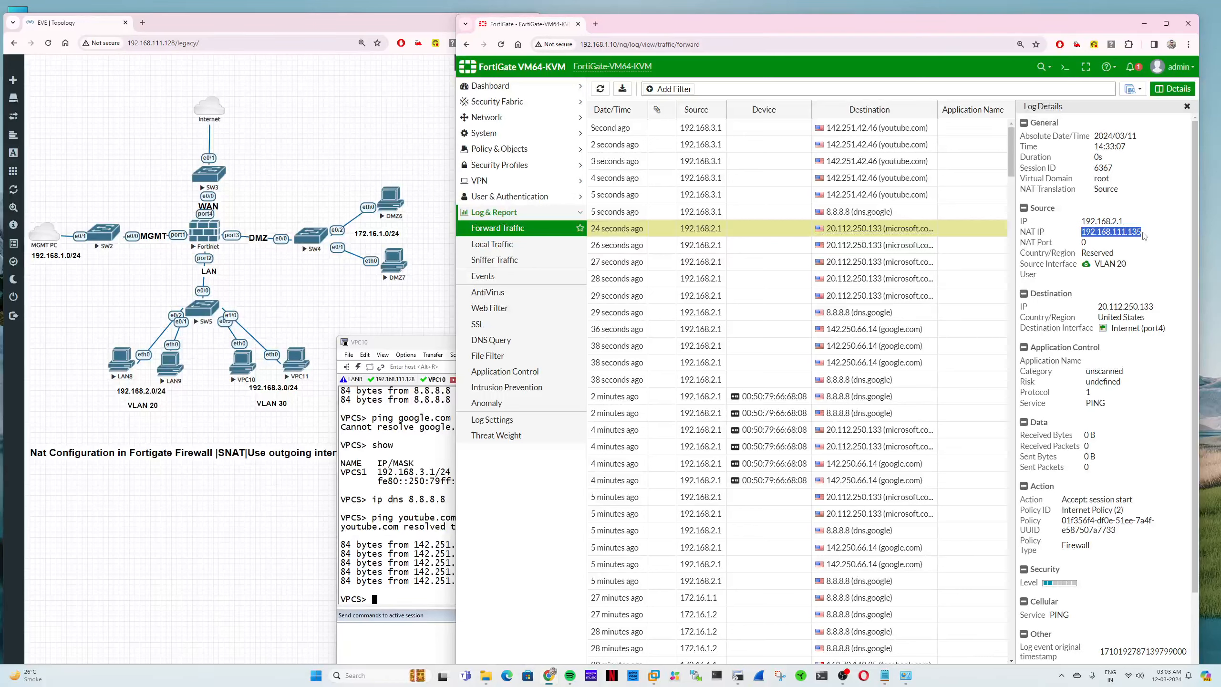
# Step: Compare the source and NAT IP details of a google.com, a youtube.com and a dns.google log entry
pyautogui.doubleClick(697, 332)
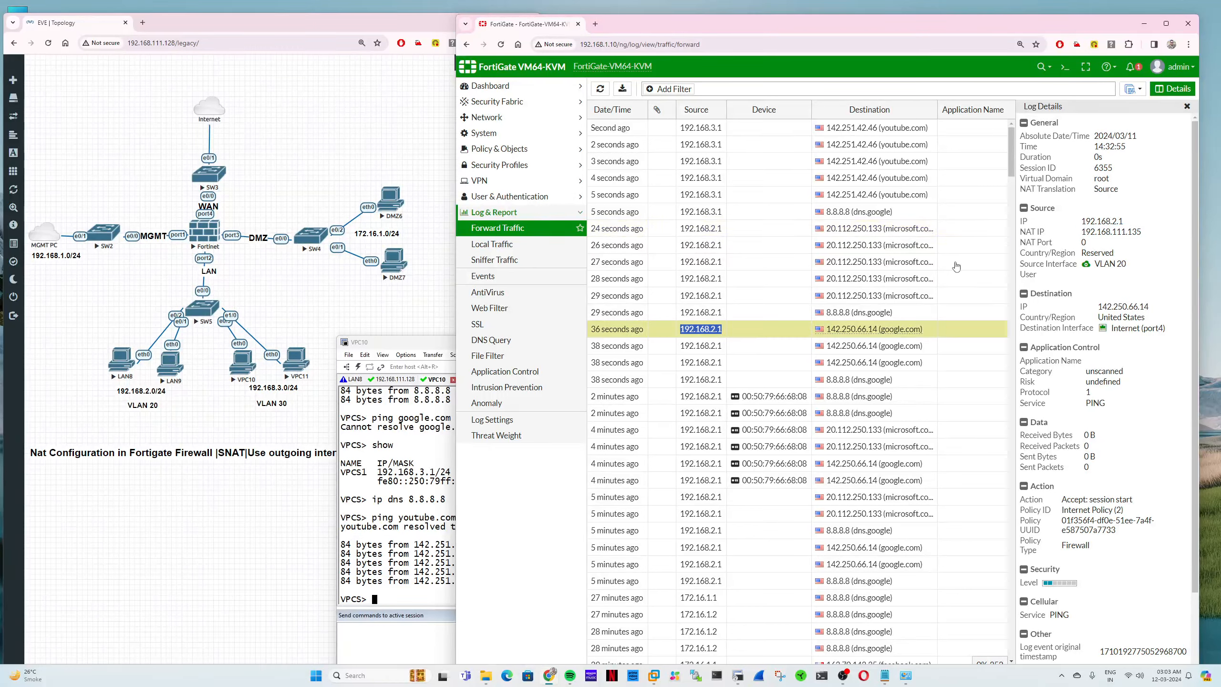
pyautogui.click(709, 149)
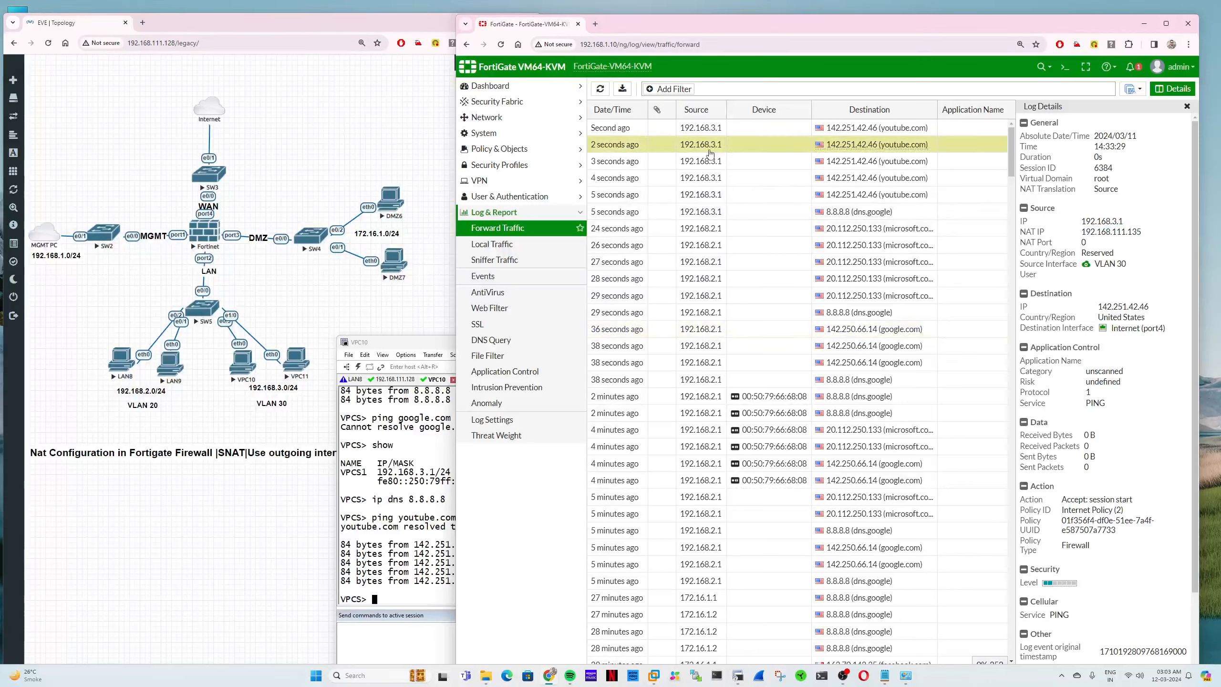
pyautogui.click(706, 380)
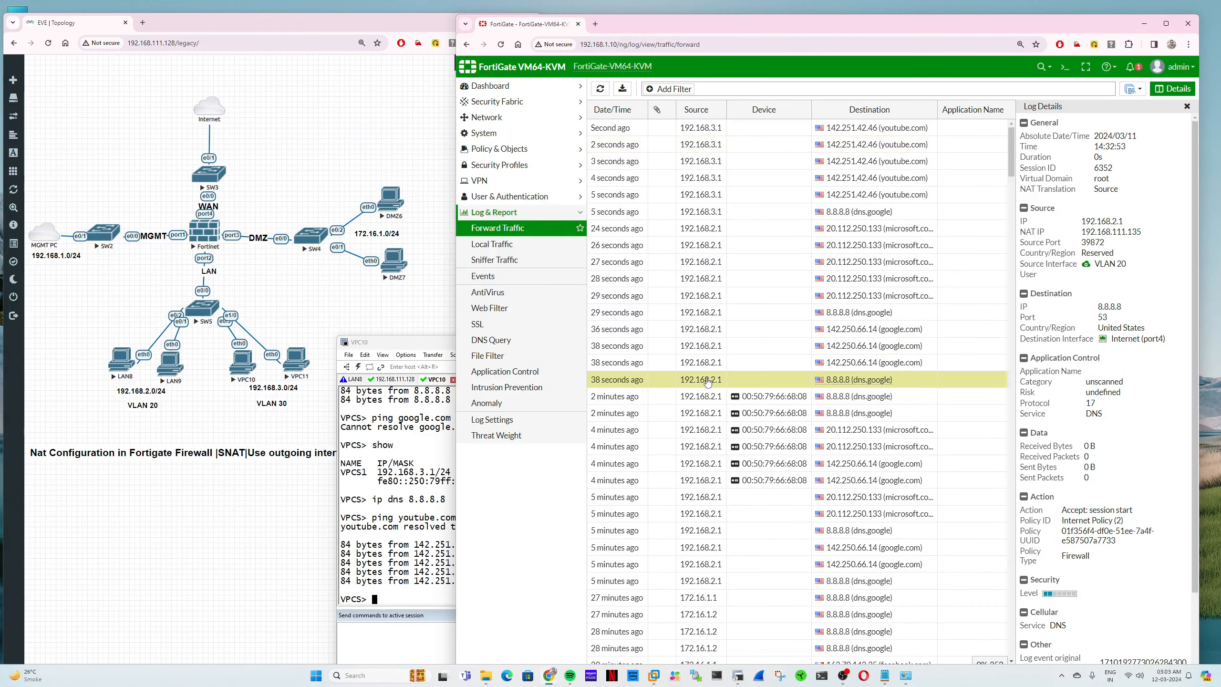
# Step: Compare the NAT IP details of several 192.168.2.1 log entries to dns.google, google.com and microsoft.com in the Forward Traffic log
pyautogui.click(704, 398)
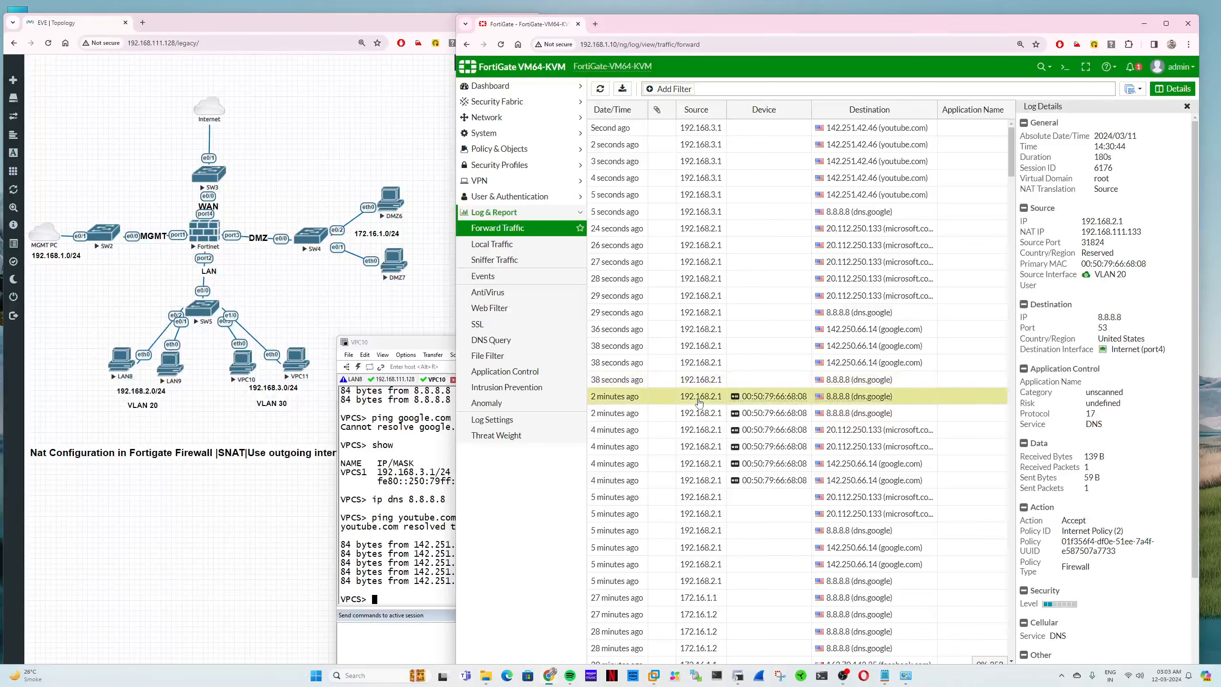
pyautogui.click(704, 413)
pyautogui.click(705, 379)
pyautogui.click(711, 362)
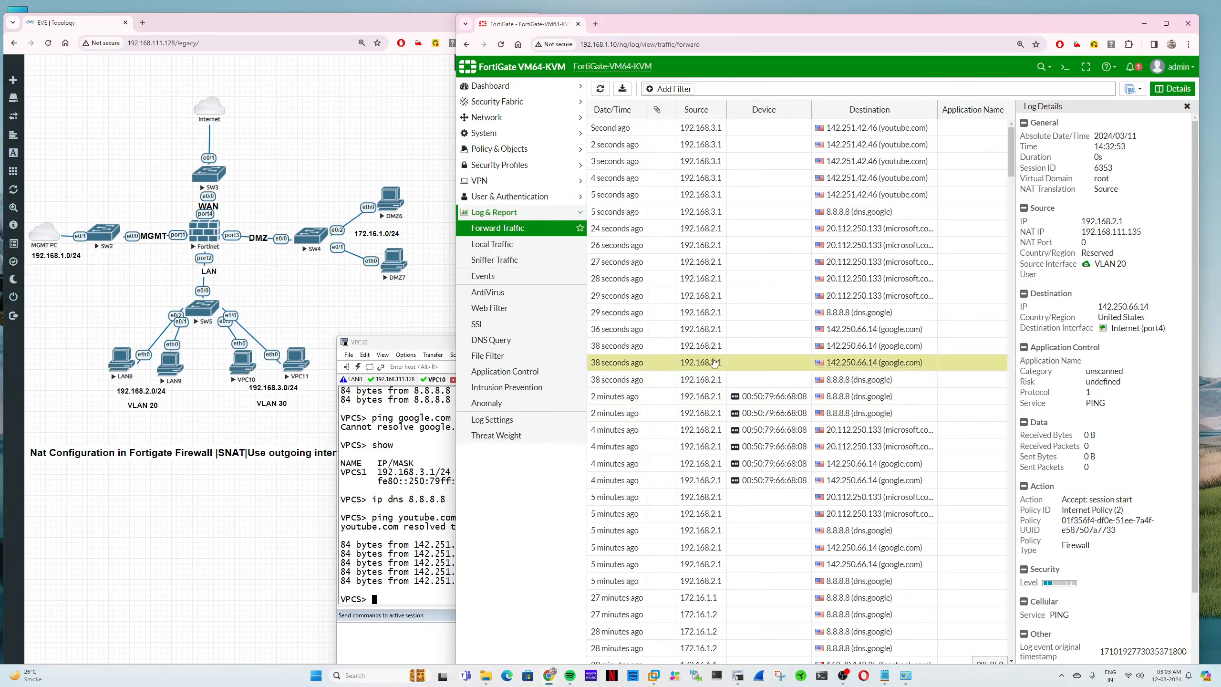
pyautogui.click(716, 329)
pyautogui.click(716, 312)
pyautogui.click(715, 295)
pyautogui.click(714, 262)
pyautogui.click(715, 230)
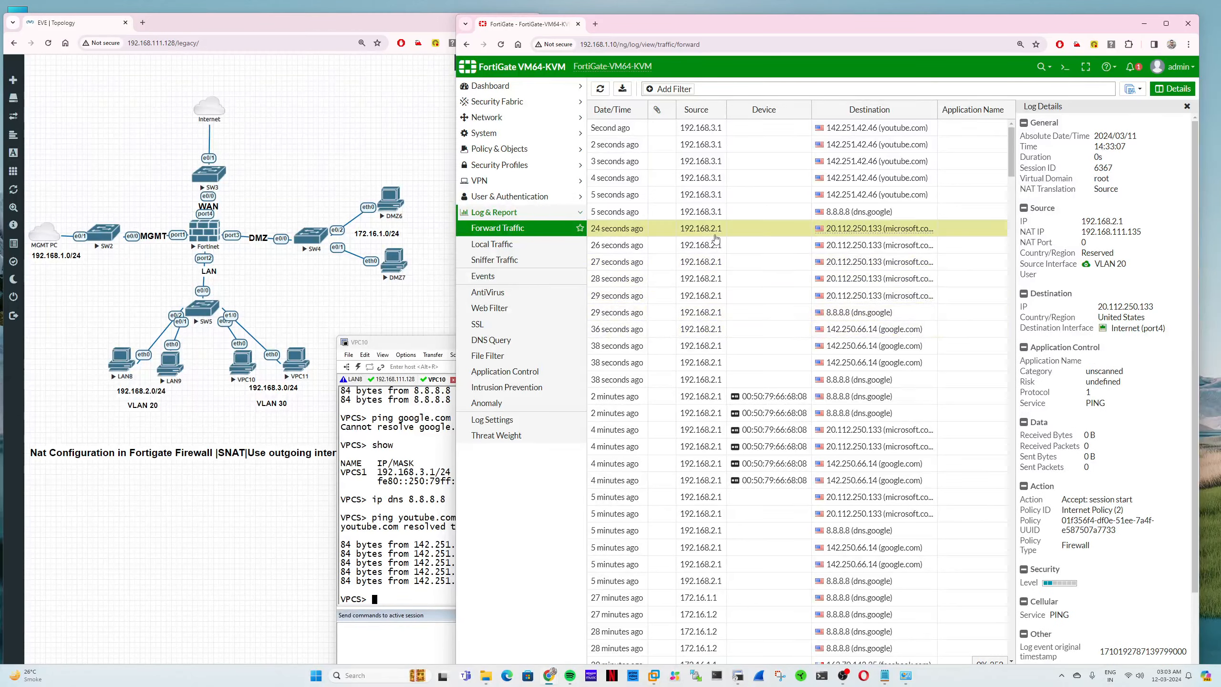
# Step: Check the NAT IP details of the 192.168.3.1 log entries to youtube.com
pyautogui.click(708, 182)
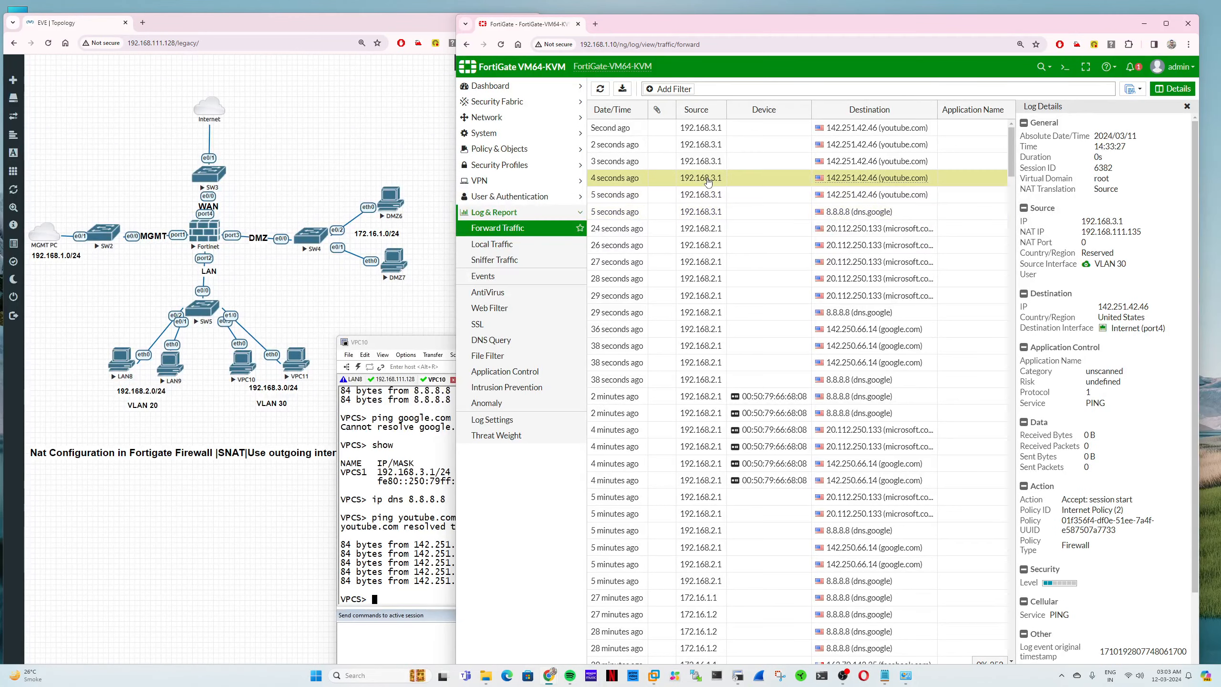
pyautogui.click(708, 165)
pyautogui.click(708, 147)
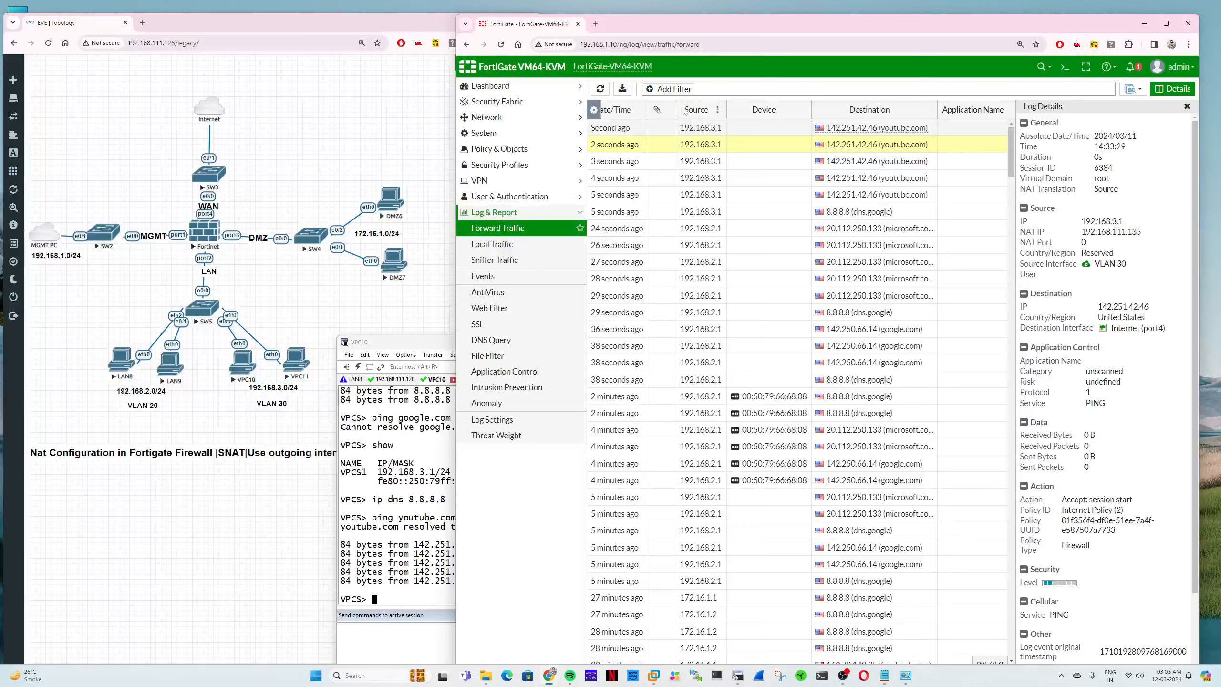
# Step: Refresh the Forward Traffic log and compare the NAT IPs of google.com, youtube.com and dns.google entries from both VLANs
pyautogui.click(599, 89)
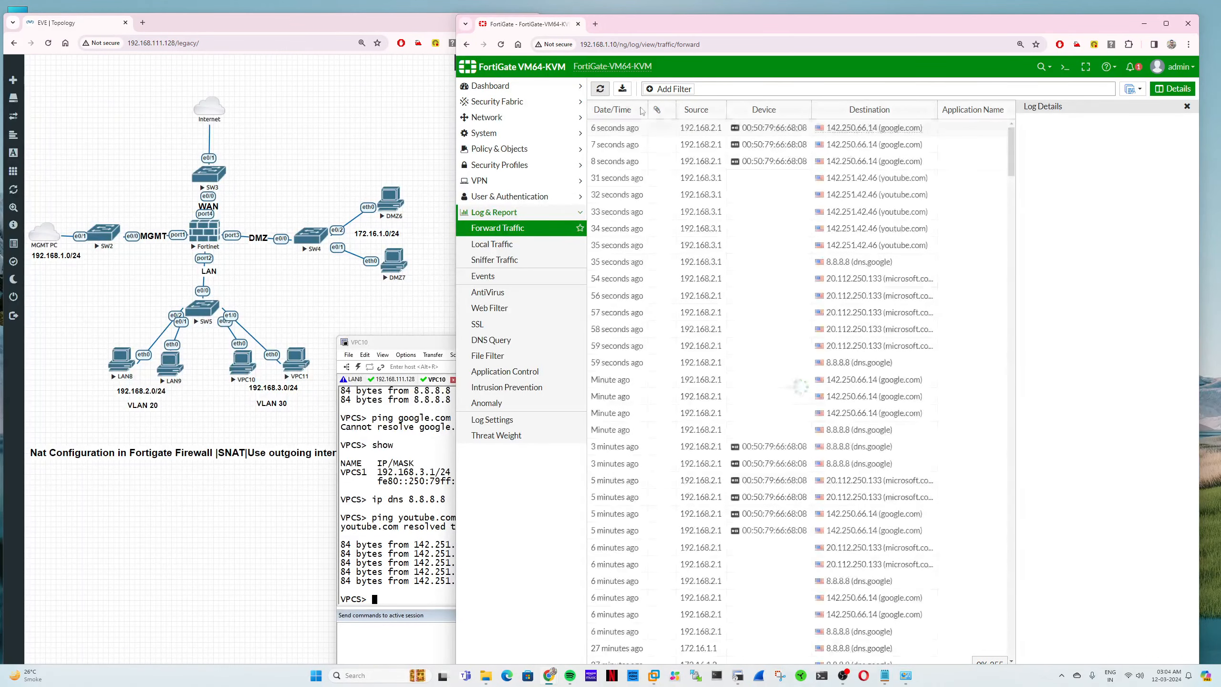
pyautogui.click(698, 145)
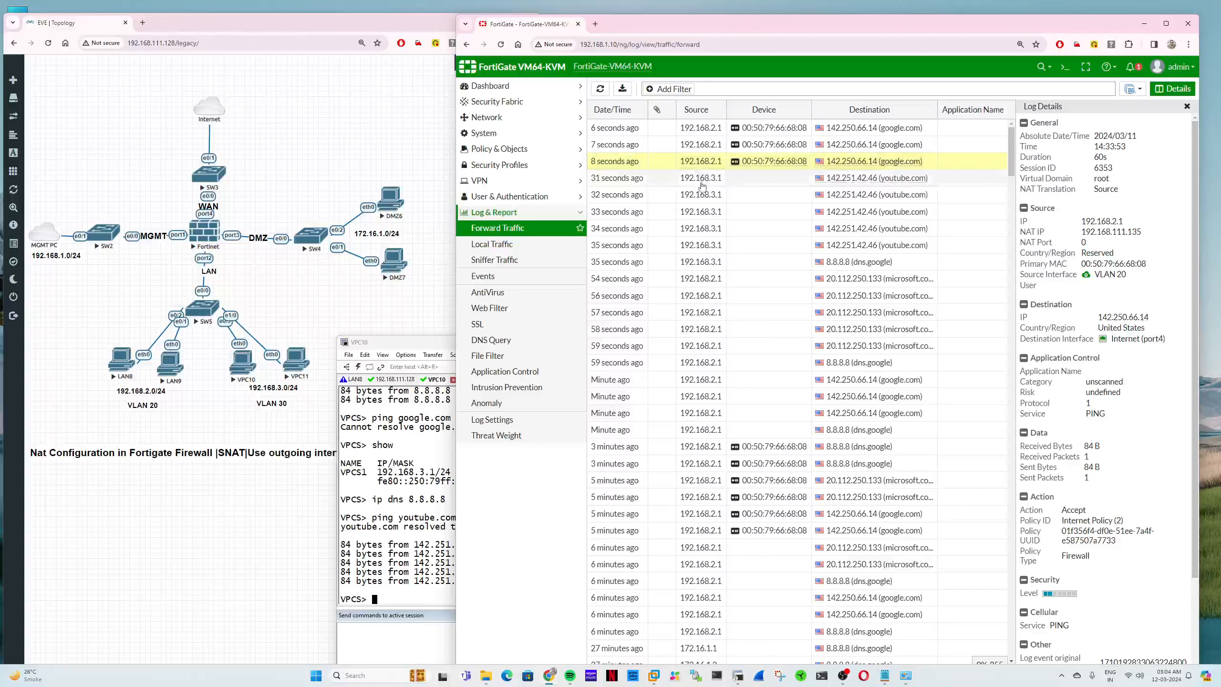
pyautogui.click(700, 228)
pyautogui.click(696, 427)
pyautogui.click(699, 398)
pyautogui.click(704, 363)
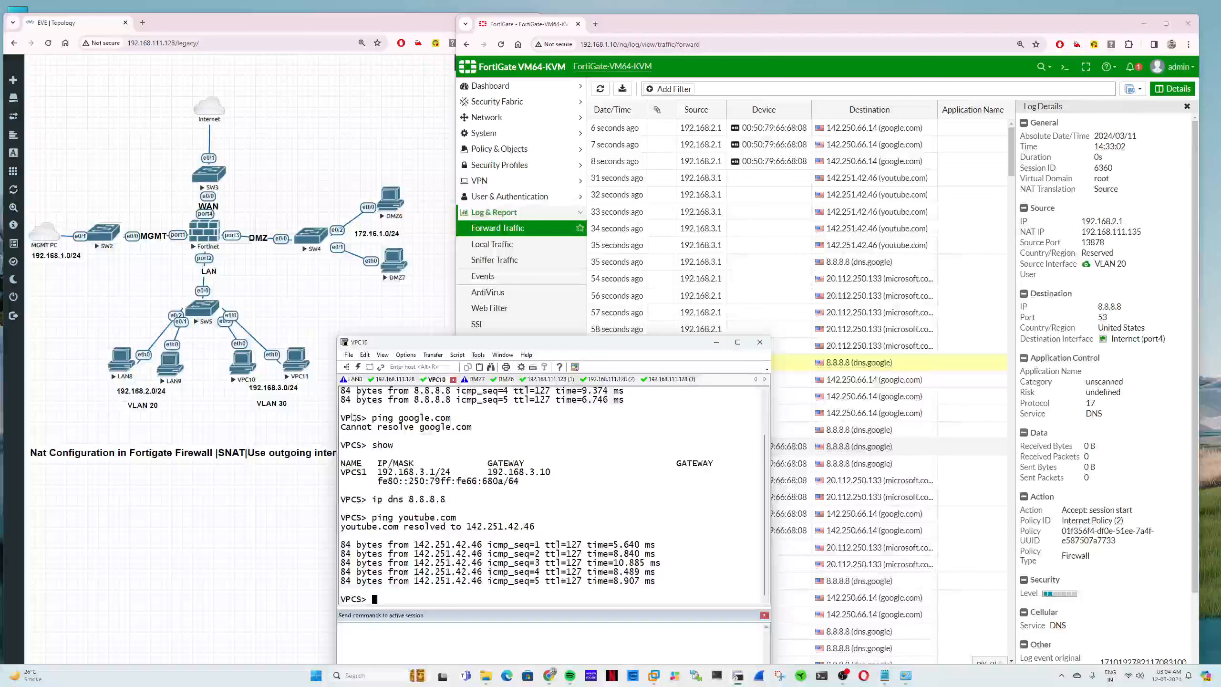
# Step: Launch the DMZ7 console from the EVE topology in SecureCRT and switch to the existing DMZ7 session
pyautogui.click(406, 486)
pyautogui.click(394, 265)
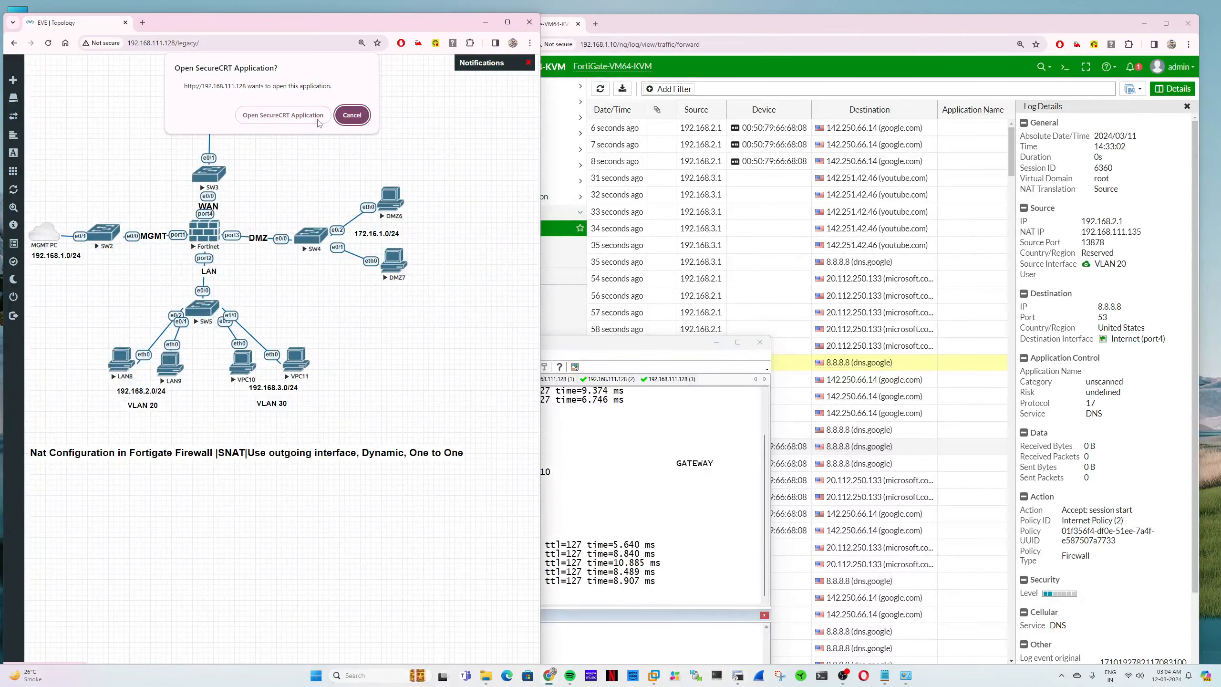
pyautogui.click(282, 114)
pyautogui.moveTo(526, 342); pyautogui.dragTo(365, 297)
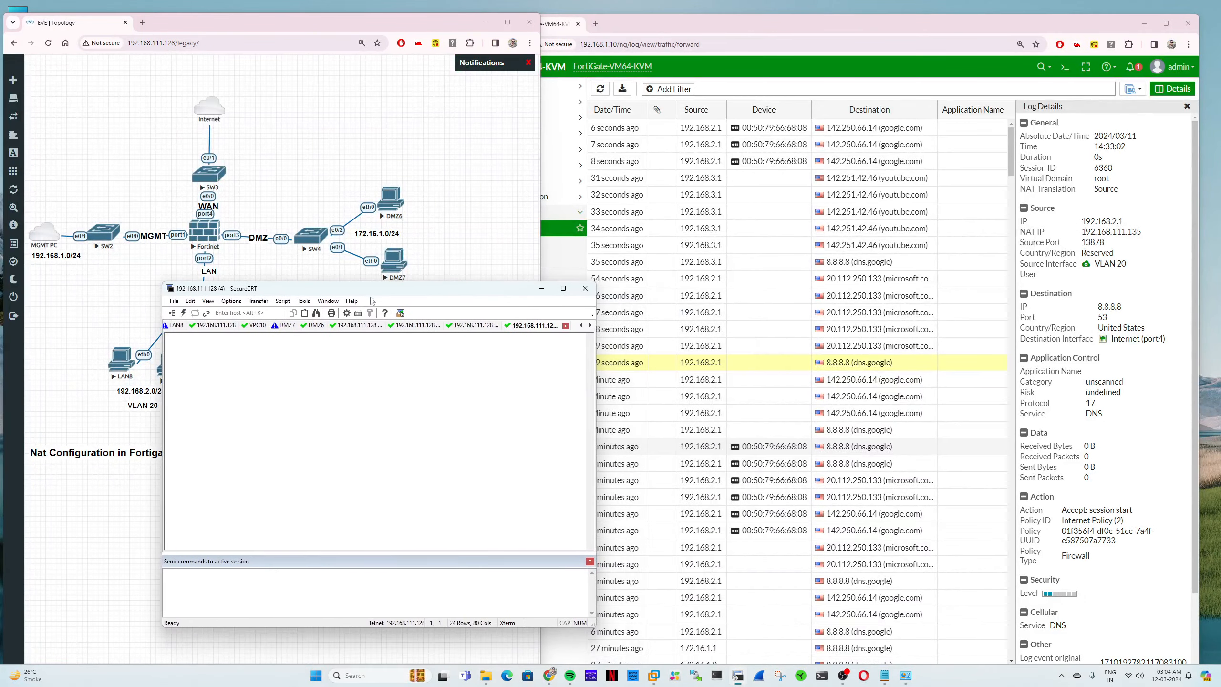
pyautogui.click(287, 325)
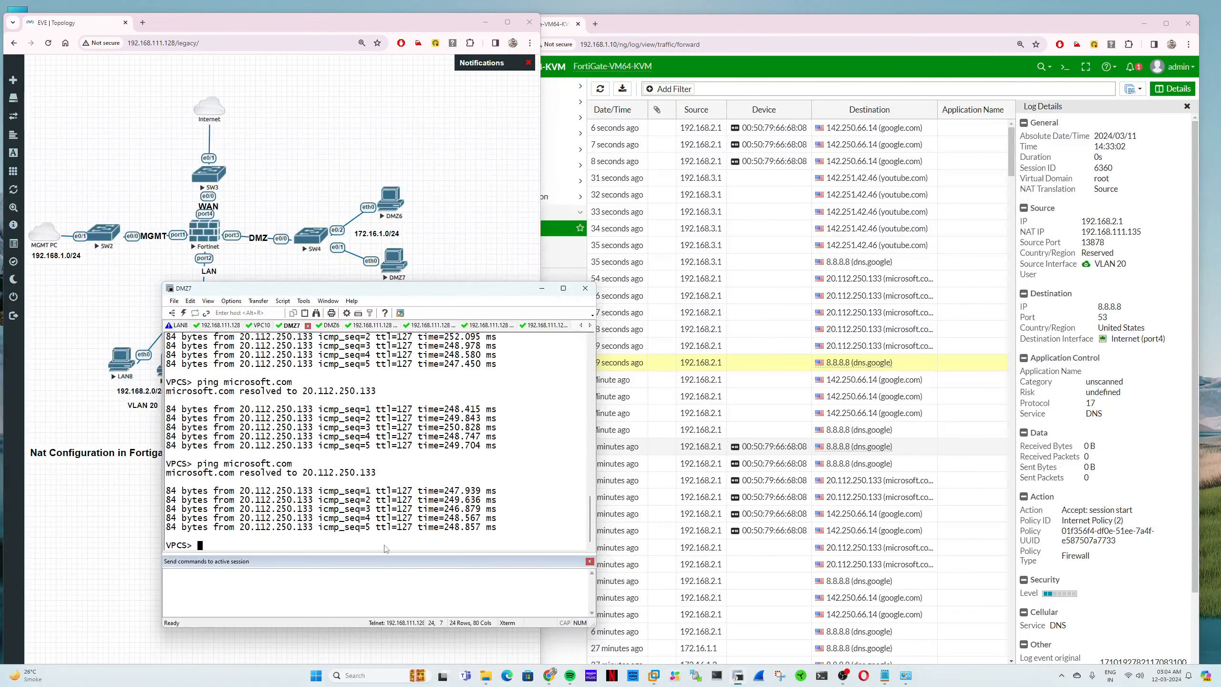
# Step: Ping microsoft.com from DMZ7 again and interrupt the ping before it completes
pyautogui.press('Up')
pyautogui.press('Return')
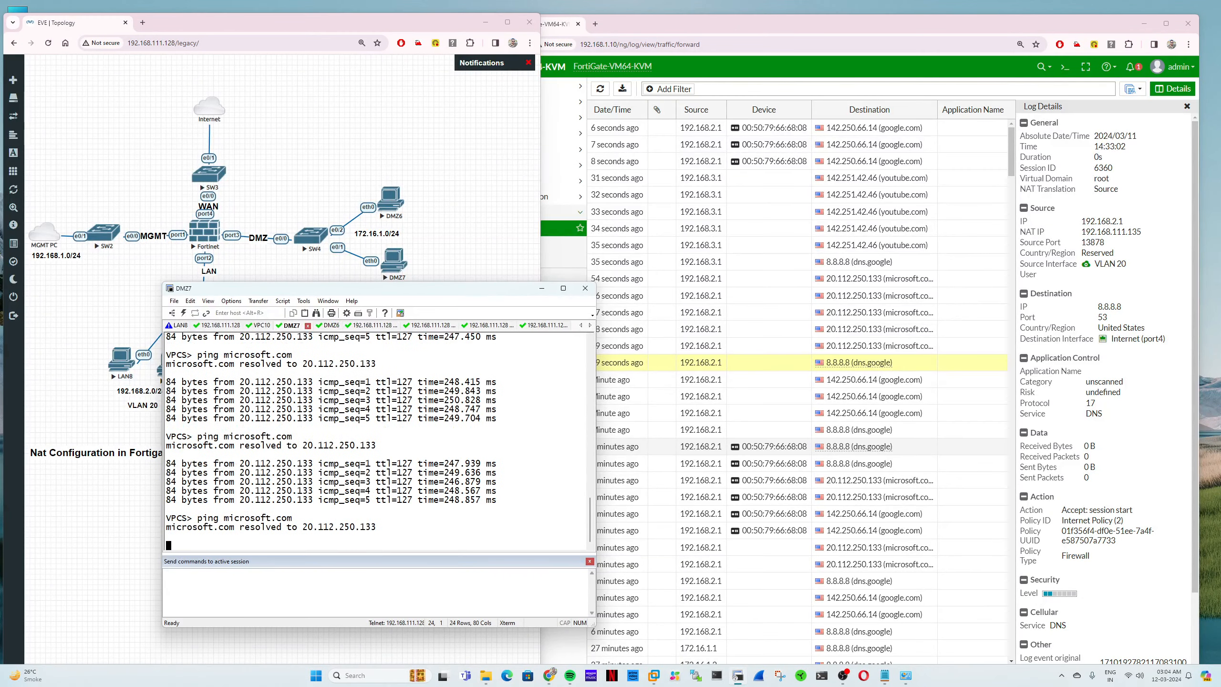
pyautogui.hotkey('ctrl', 'z')
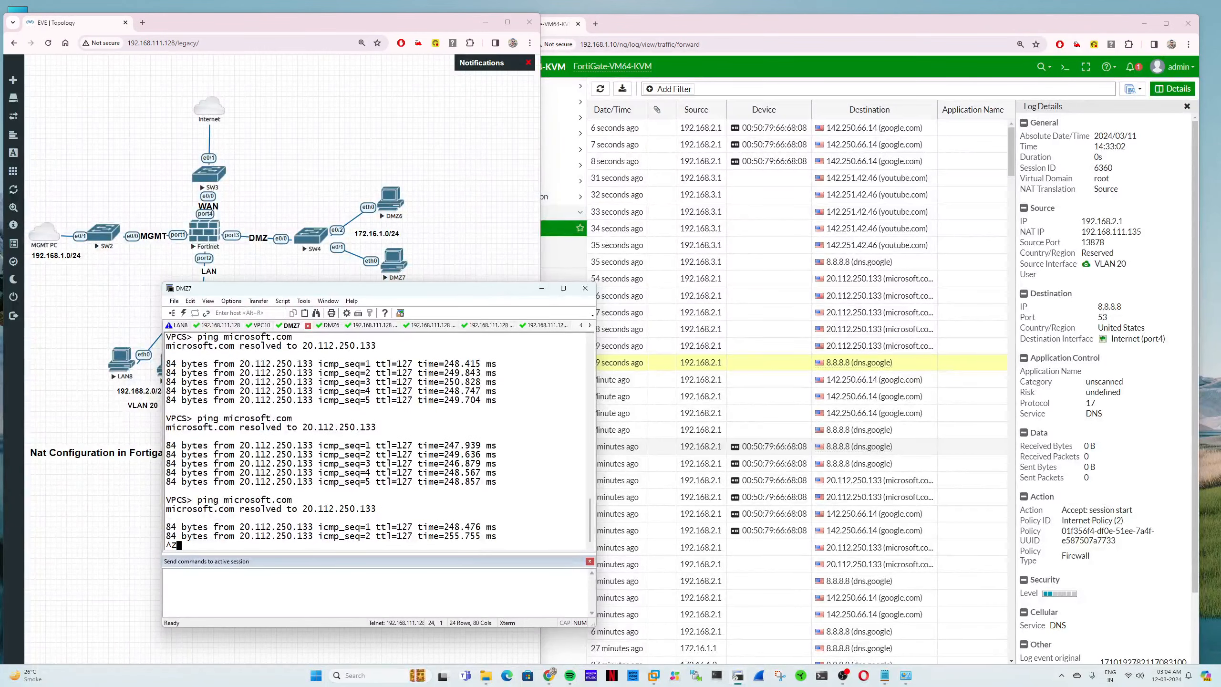
pyautogui.hotkey('ctrl', 'x')
pyautogui.hotkey('ctrl', 'c')
# Step: Ping youtube.com from DMZ7, interrupt it, and ping google.com
pyautogui.press('Up')
pyautogui.press('BackSpace')
pyautogui.press('BackSpace')
pyautogui.press('BackSpace')
pyautogui.press('BackSpace')
pyautogui.press('BackSpace')
pyautogui.press('BackSpace')
pyautogui.press('BackSpace')
pyautogui.press('BackSpace')
pyautogui.press('BackSpace')
pyautogui.press('BackSpace')
pyautogui.press('BackSpace')
pyautogui.press('BackSpace')
pyautogui.press('BackSpace')
pyautogui.press('BackSpace')
pyautogui.press('BackSpace')
pyautogui.press('BackSpace')
pyautogui.press('BackSpace')
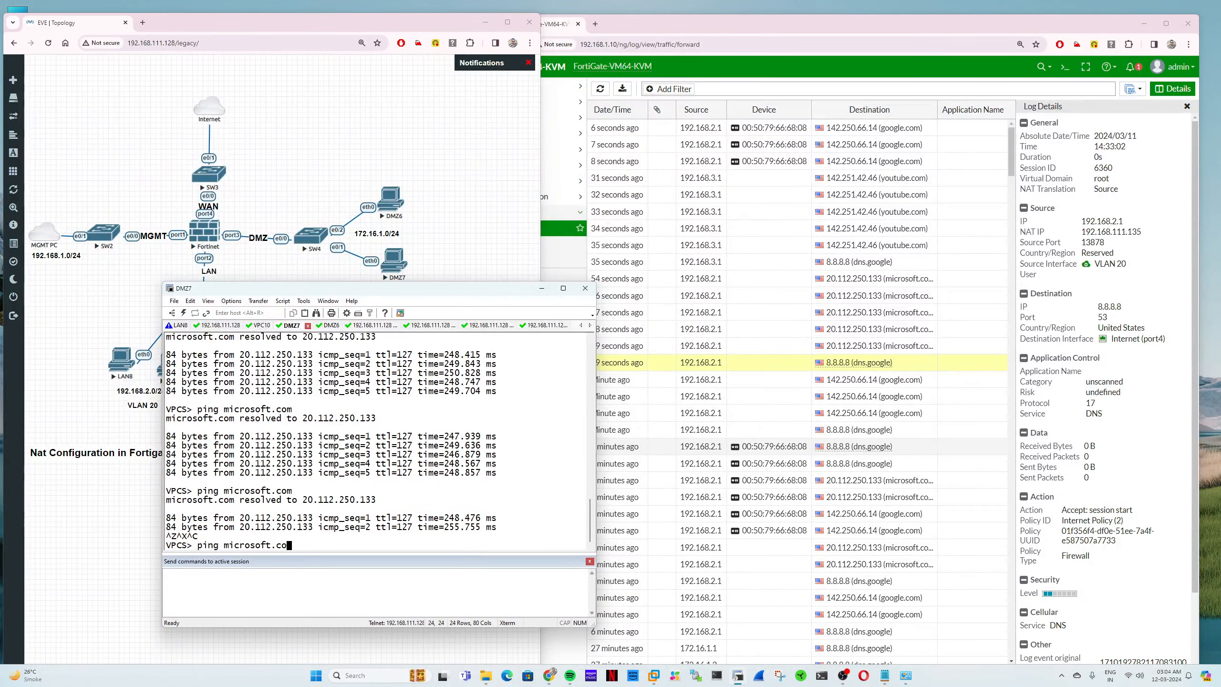
pyautogui.write('ing youtube.,c')
pyautogui.write('com')
pyautogui.press('Return')
pyautogui.hotkey('ctrl', 'z')
pyautogui.hotkey('ctrl', 'x')
pyautogui.hotkey('ctrl', 'c')
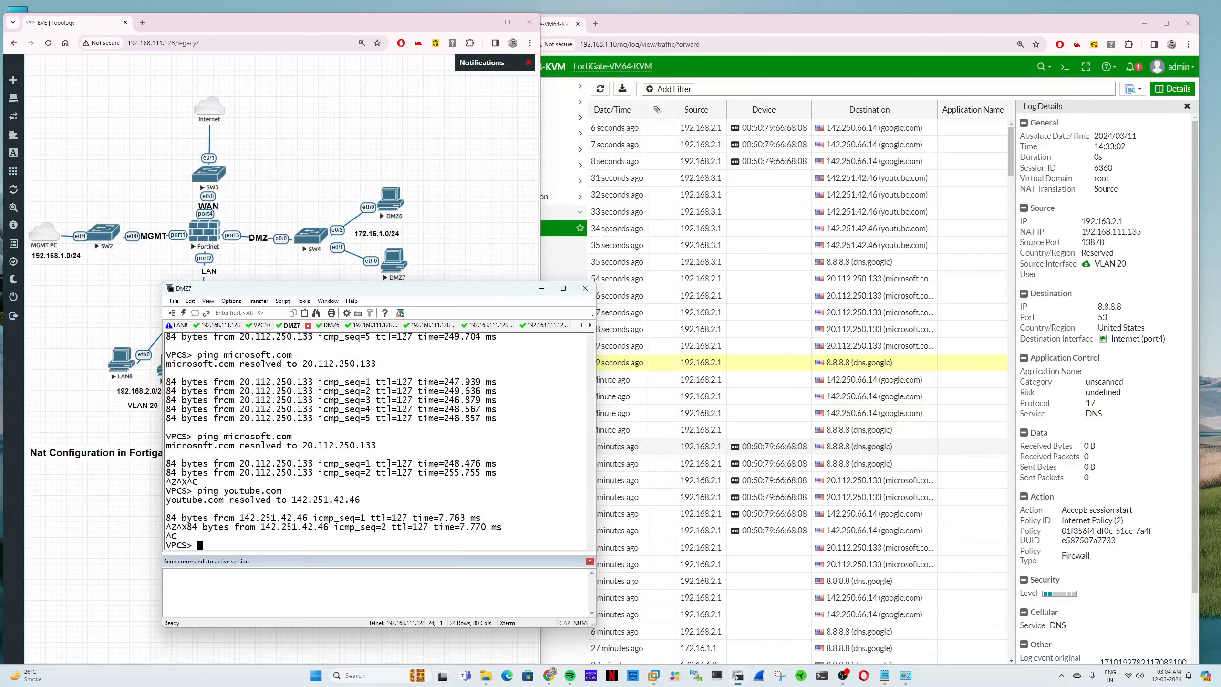
pyautogui.write('ping google.com')
pyautogui.press('Return')
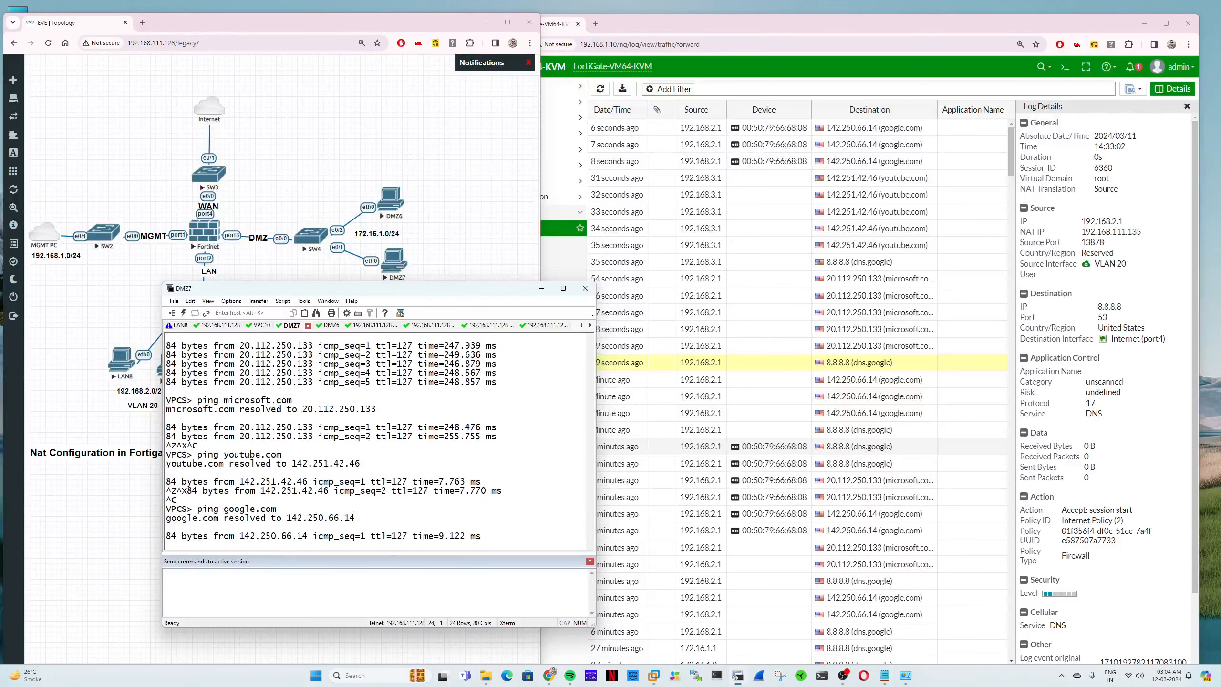
# Step: Refresh the FortiGate Forward Traffic log and check the NAT IPs of the 172.16.1.2 entries to dns.google and google.com
pyautogui.click(600, 89)
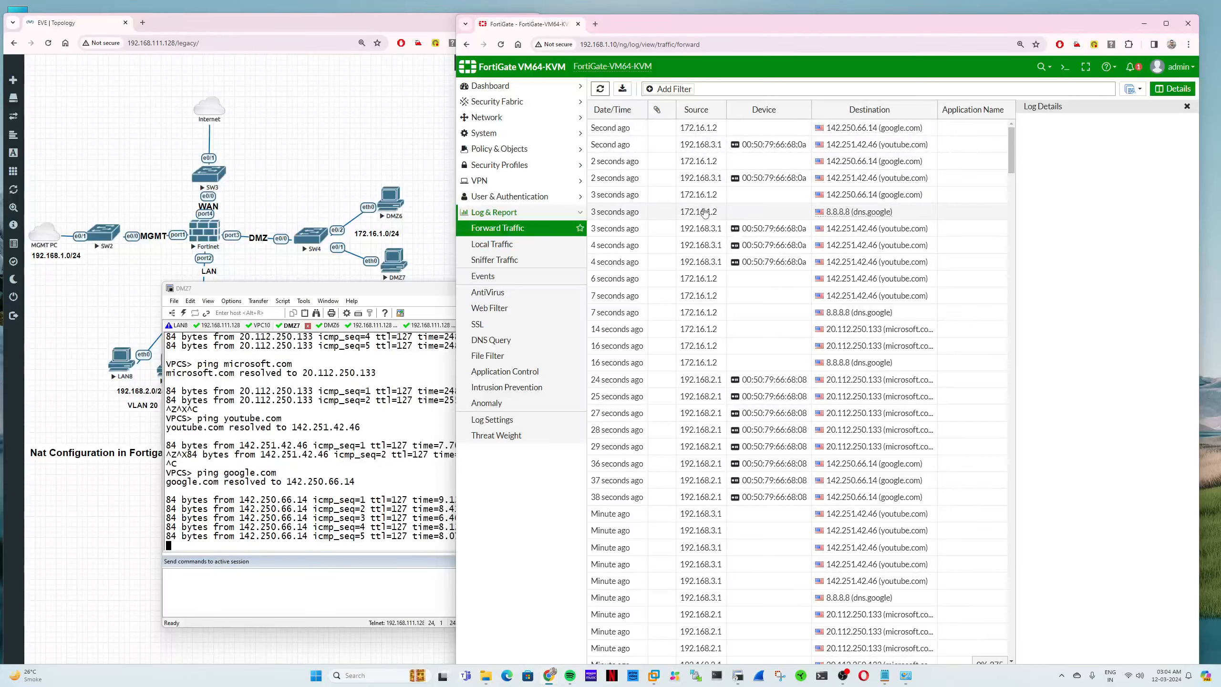
pyautogui.doubleClick(705, 213)
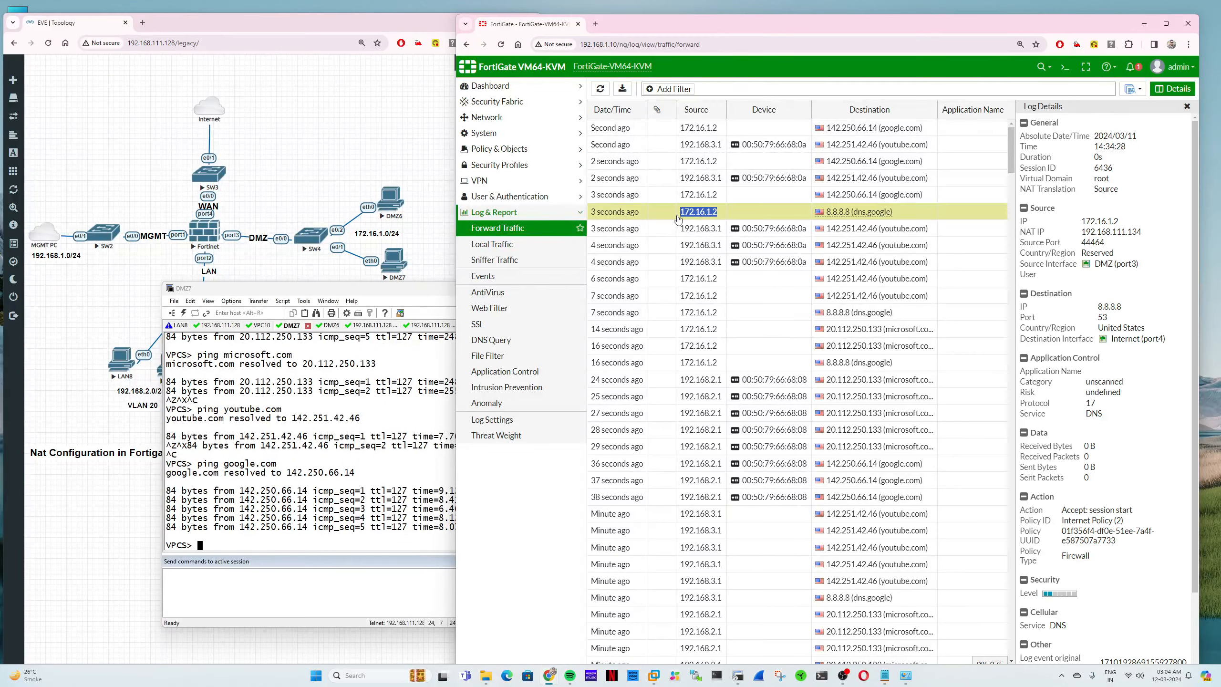
pyautogui.click(1137, 264)
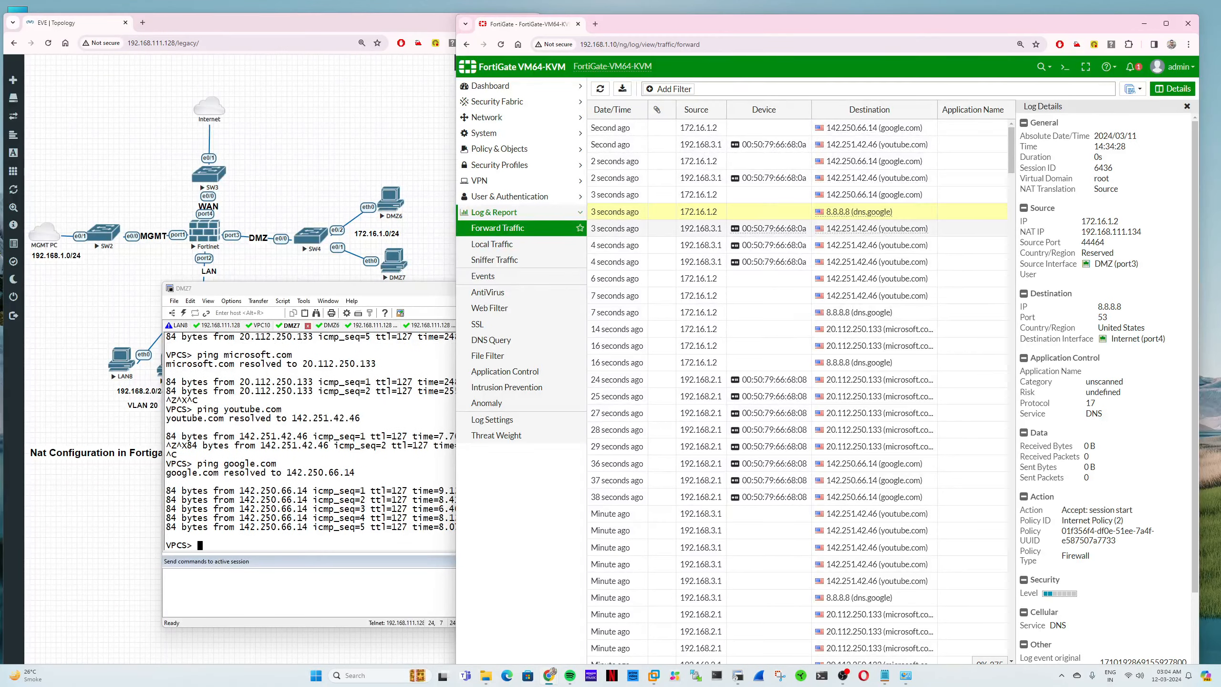
pyautogui.doubleClick(697, 161)
pyautogui.click(1113, 240)
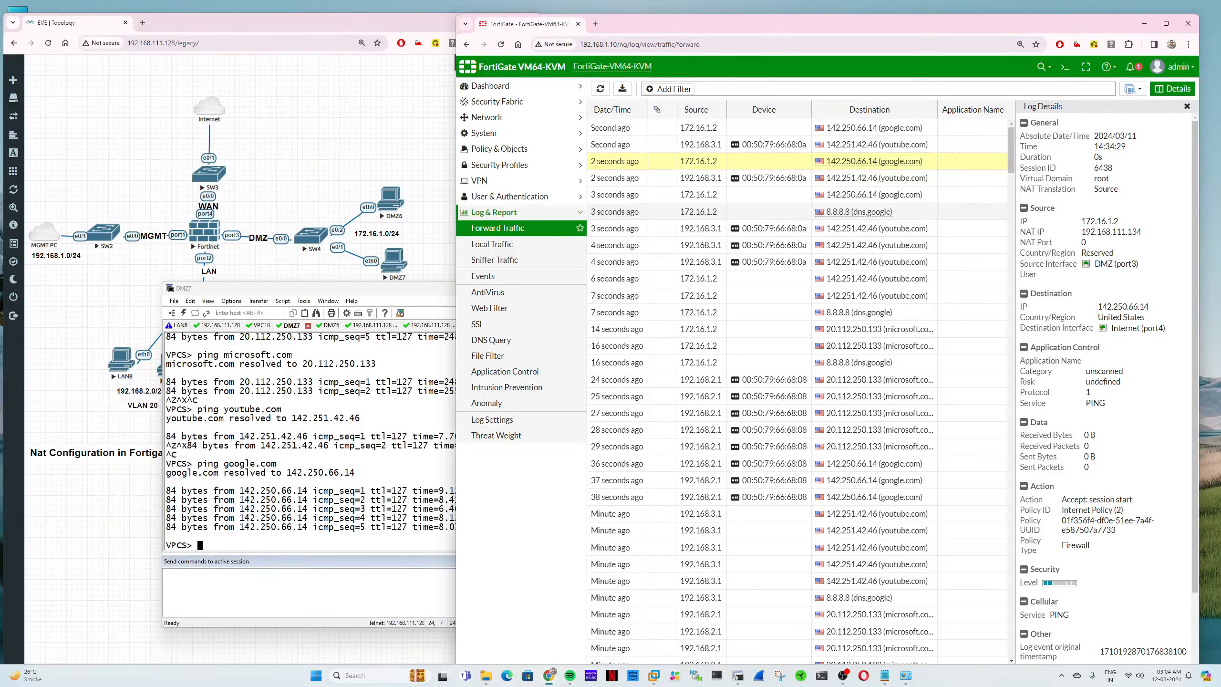
pyautogui.doubleClick(1111, 232)
# Step: Open the Firewall Policy list and narrow the FortiGate browser window to uncover more of the topology
pyautogui.click(483, 152)
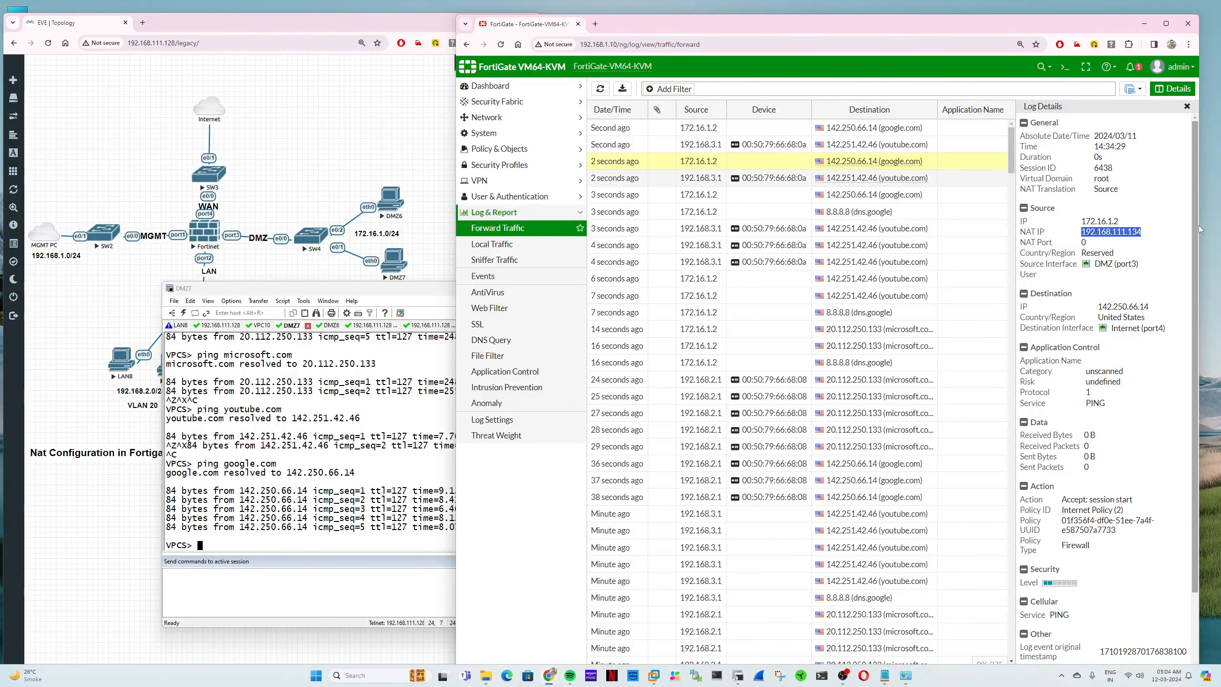
pyautogui.click(498, 166)
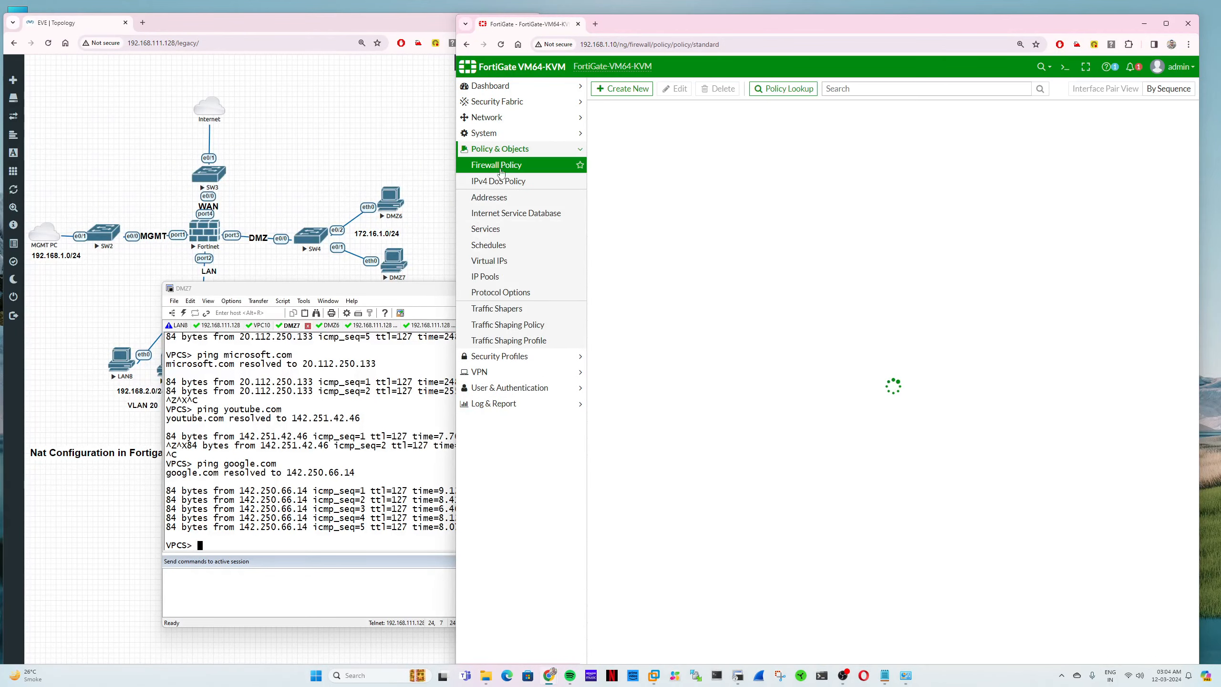
pyautogui.click(416, 291)
pyautogui.click(543, 290)
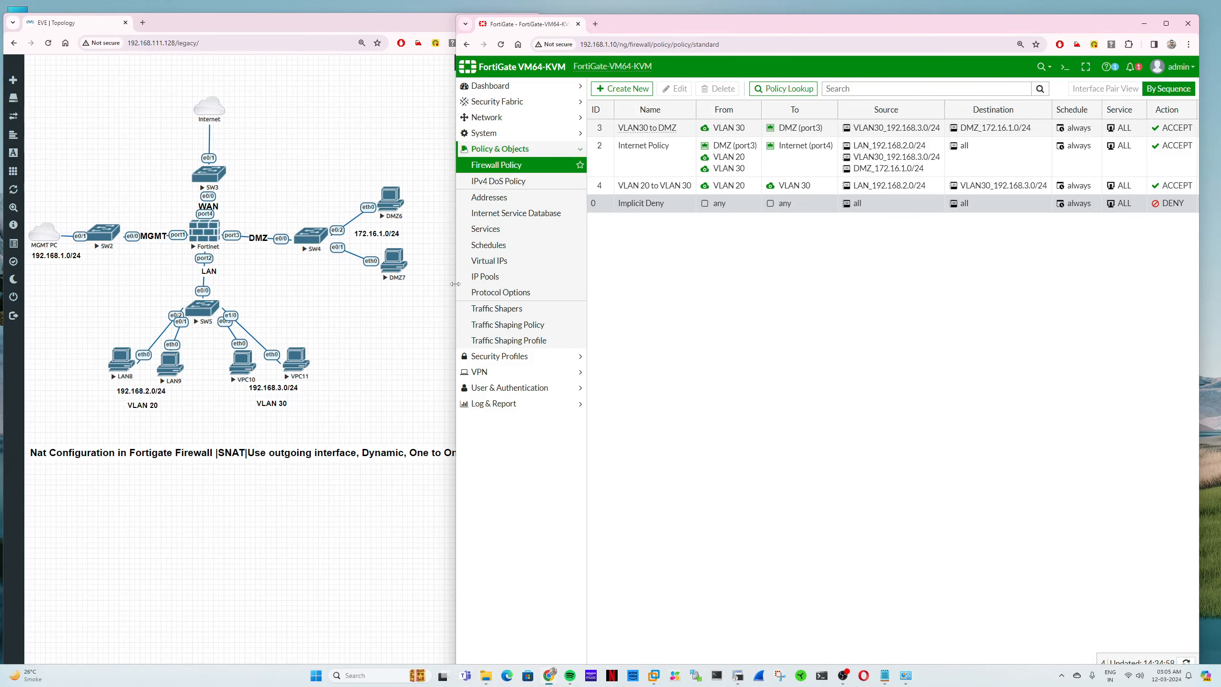
pyautogui.moveTo(455, 284); pyautogui.dragTo(480, 284)
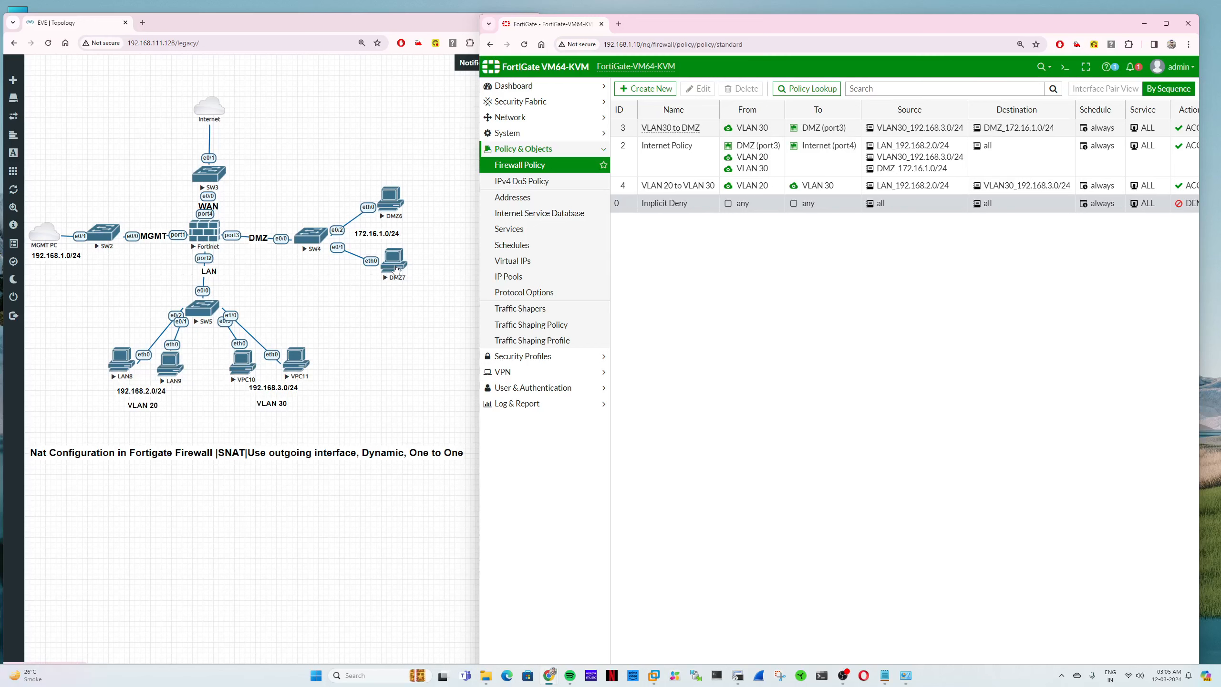
# Step: Reopen the DMZ7 console from the topology, move the SecureCRT window below the DMZ devices and show the DMZ7 session
pyautogui.click(394, 261)
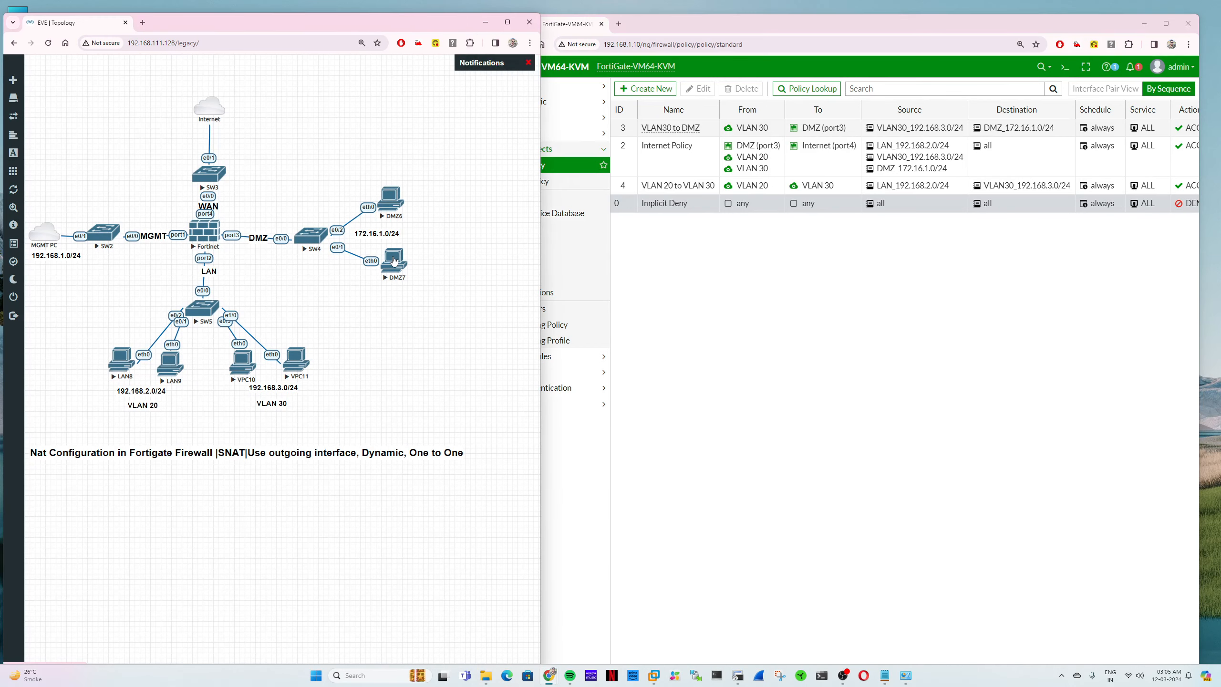
pyautogui.click(298, 119)
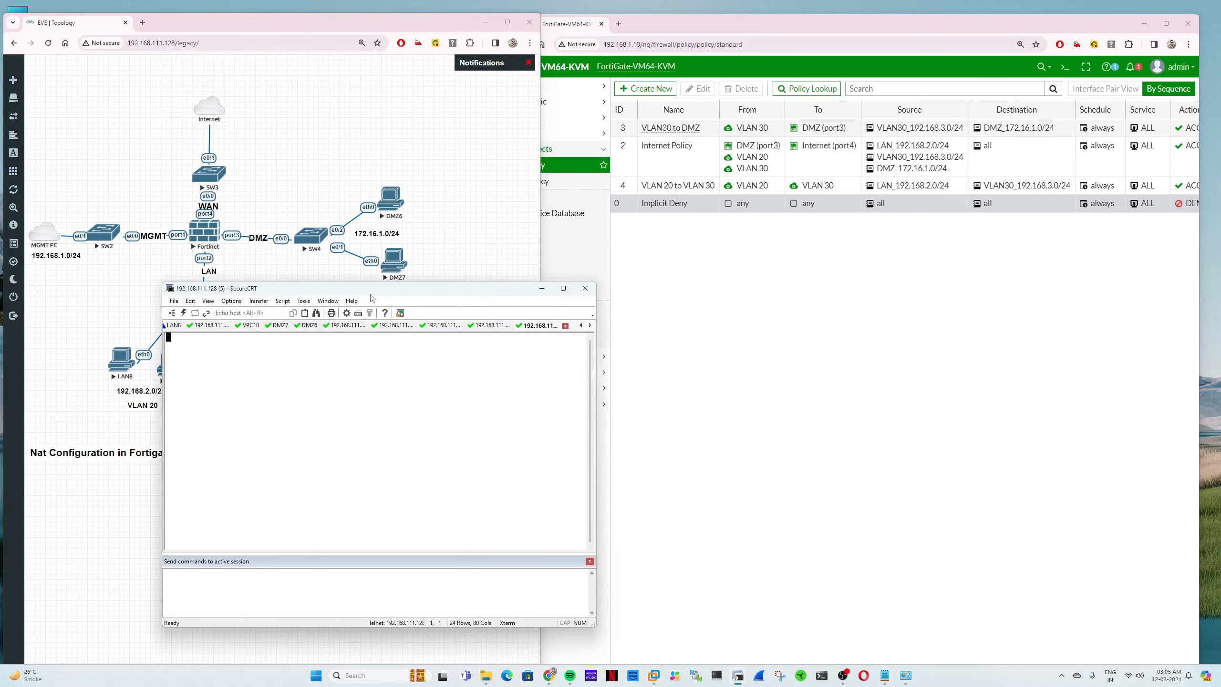
pyautogui.moveTo(369, 290); pyautogui.dragTo(352, 369)
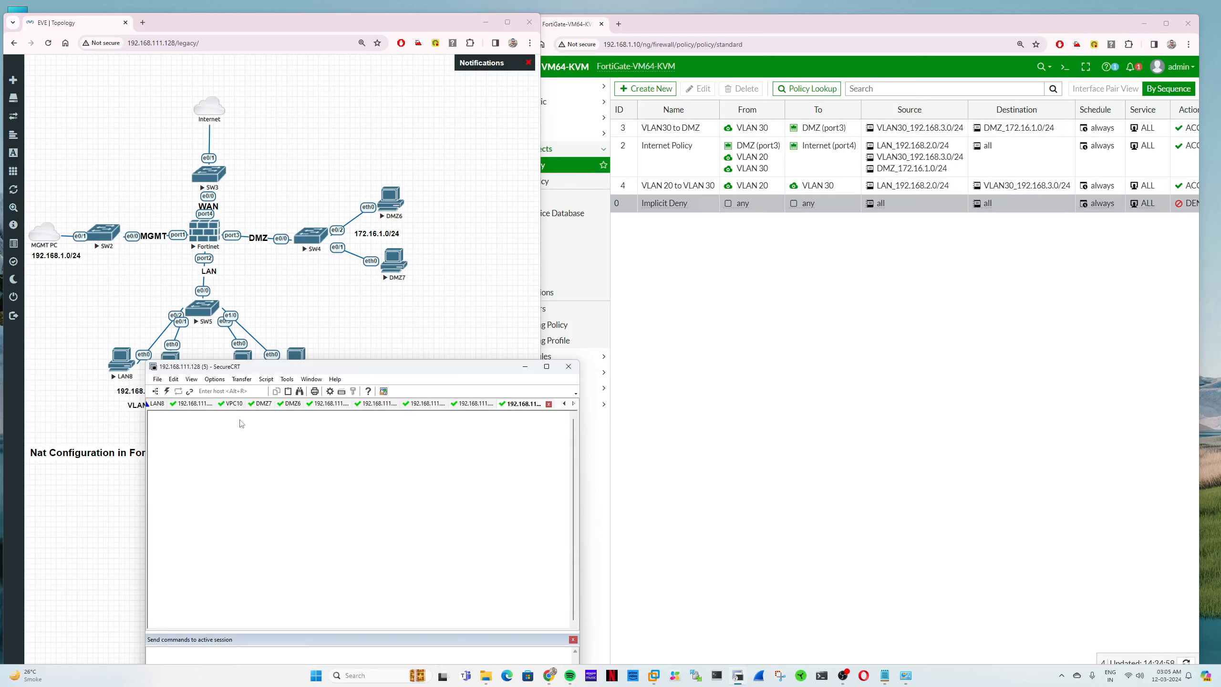
pyautogui.click(193, 403)
pyautogui.click(264, 405)
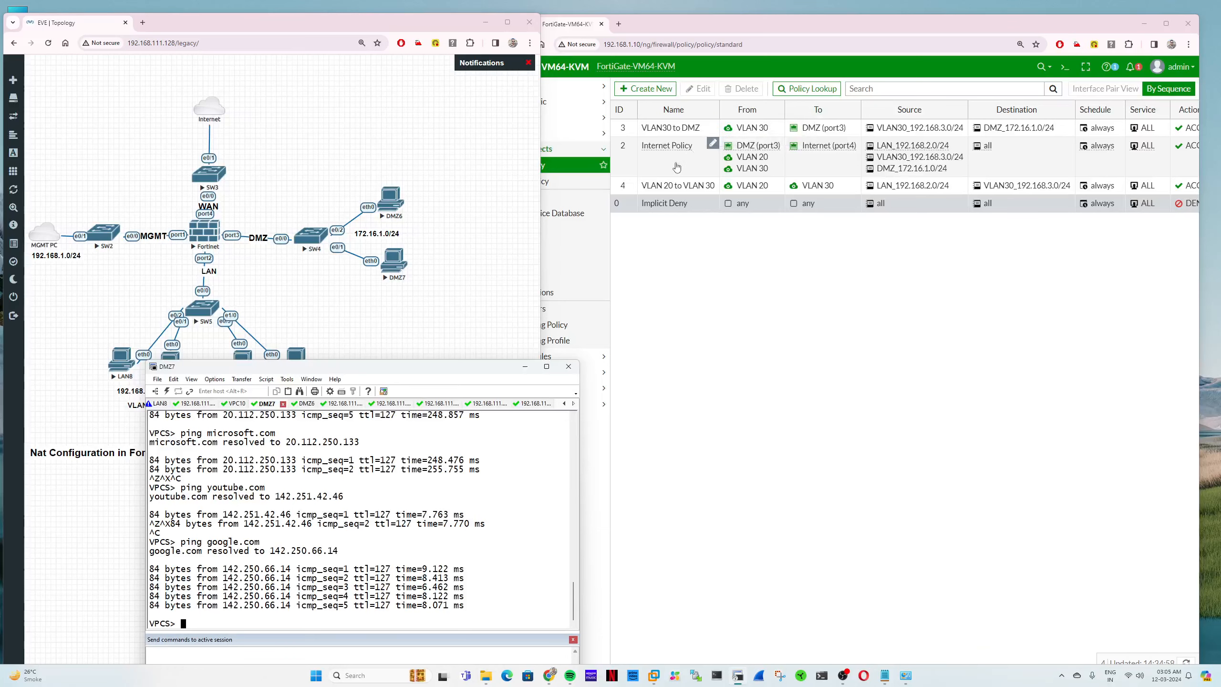
# Step: Inspect the Internet_pool IP pool details in the Internet Policy settings and return to the policy list without saving
pyautogui.doubleClick(693, 154)
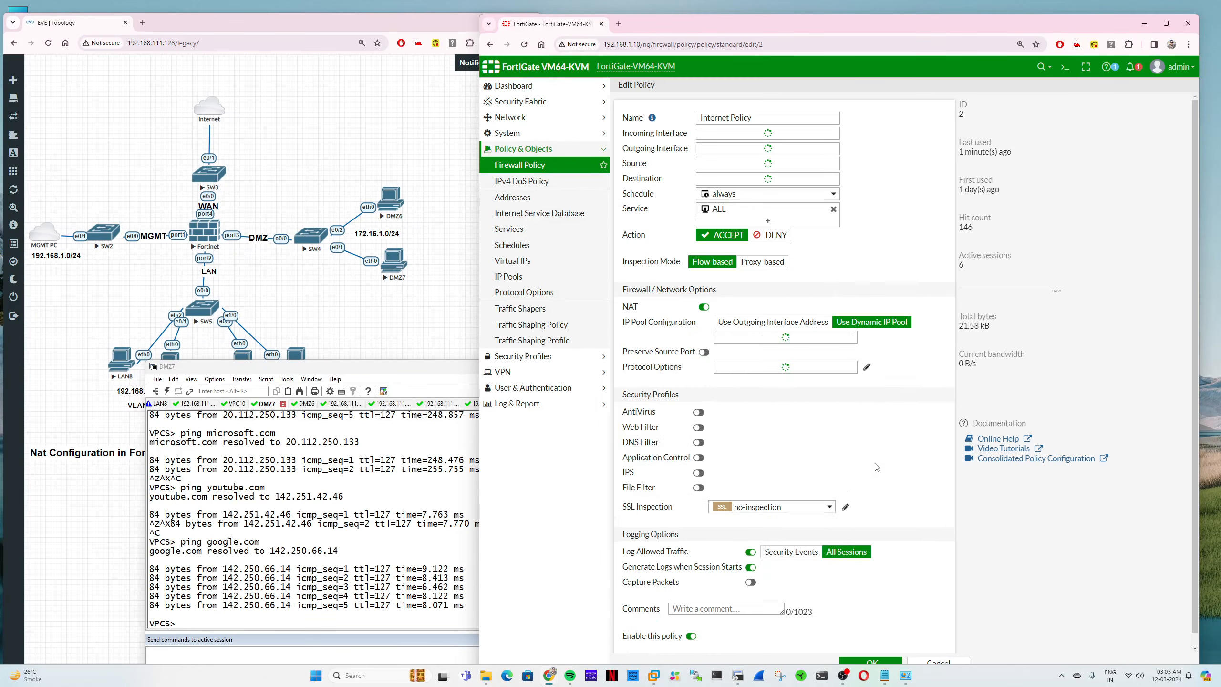
pyautogui.moveTo(756, 435)
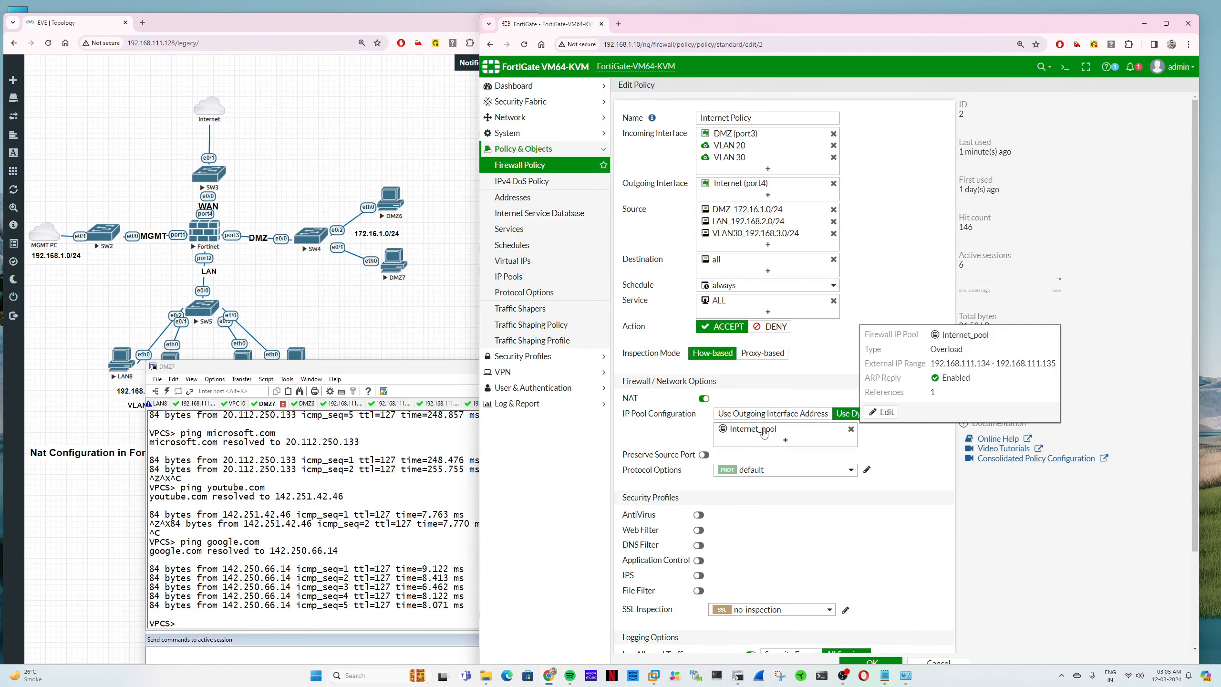
pyautogui.click(531, 170)
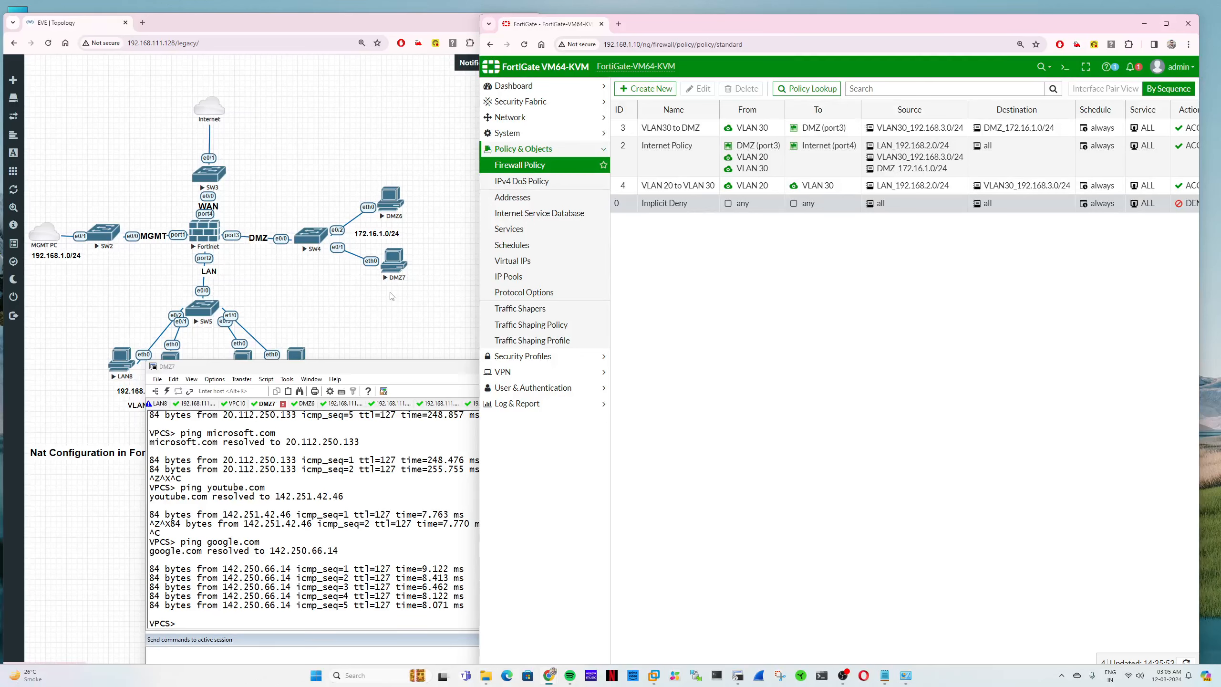
# Step: Display DMZ7's IP settings with the show command and highlight its IP address
pyautogui.click(396, 268)
pyautogui.write('show')
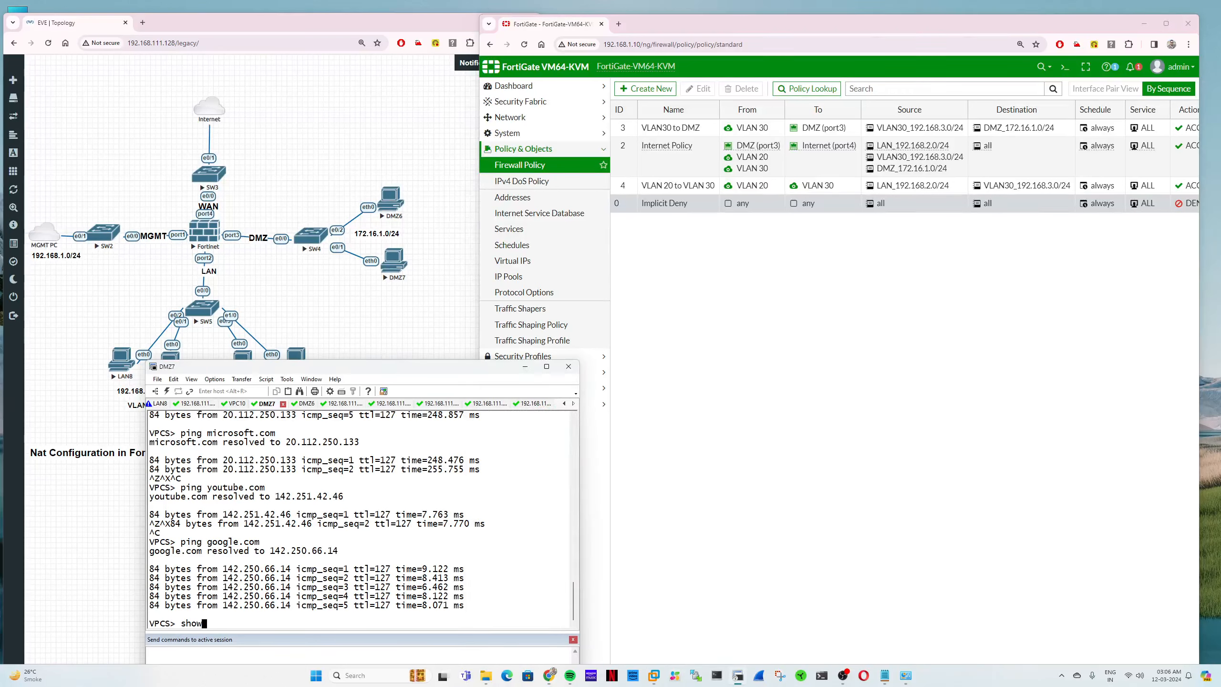
pyautogui.press('Return')
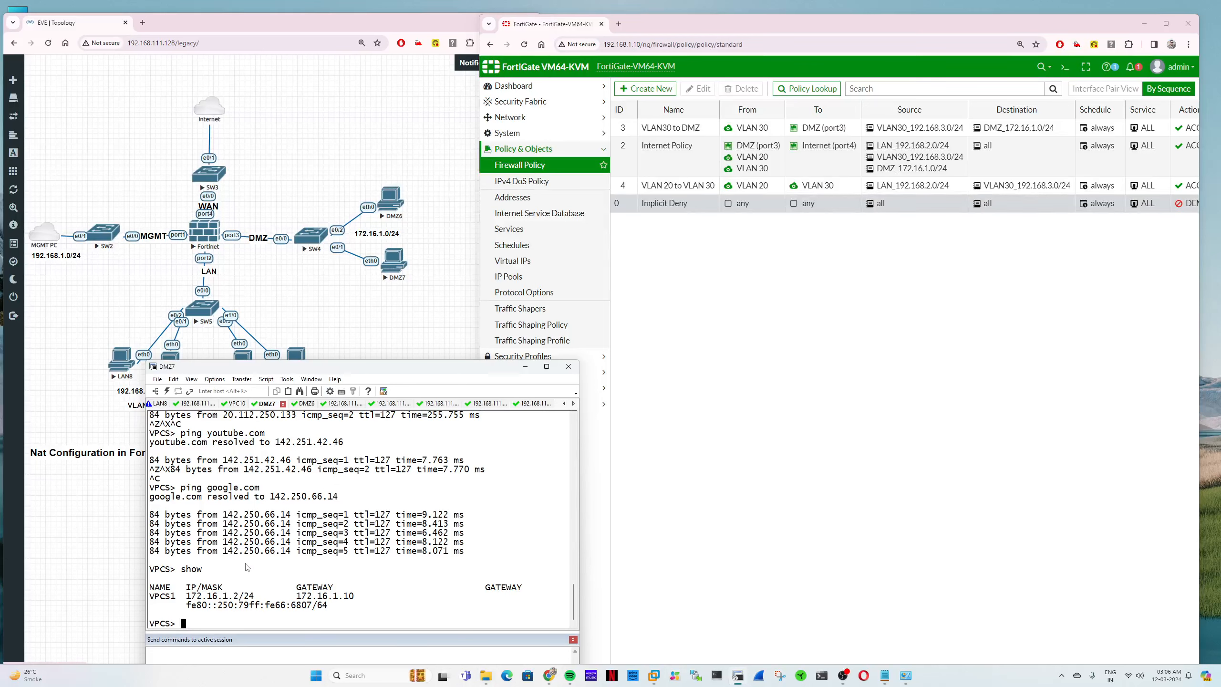
pyautogui.moveTo(190, 597); pyautogui.dragTo(240, 601)
pyautogui.press('Return')
pyautogui.press('Return')
# Step: Select the Internet Policy in the FortiGate policy list and view its available actions
pyautogui.click(627, 161)
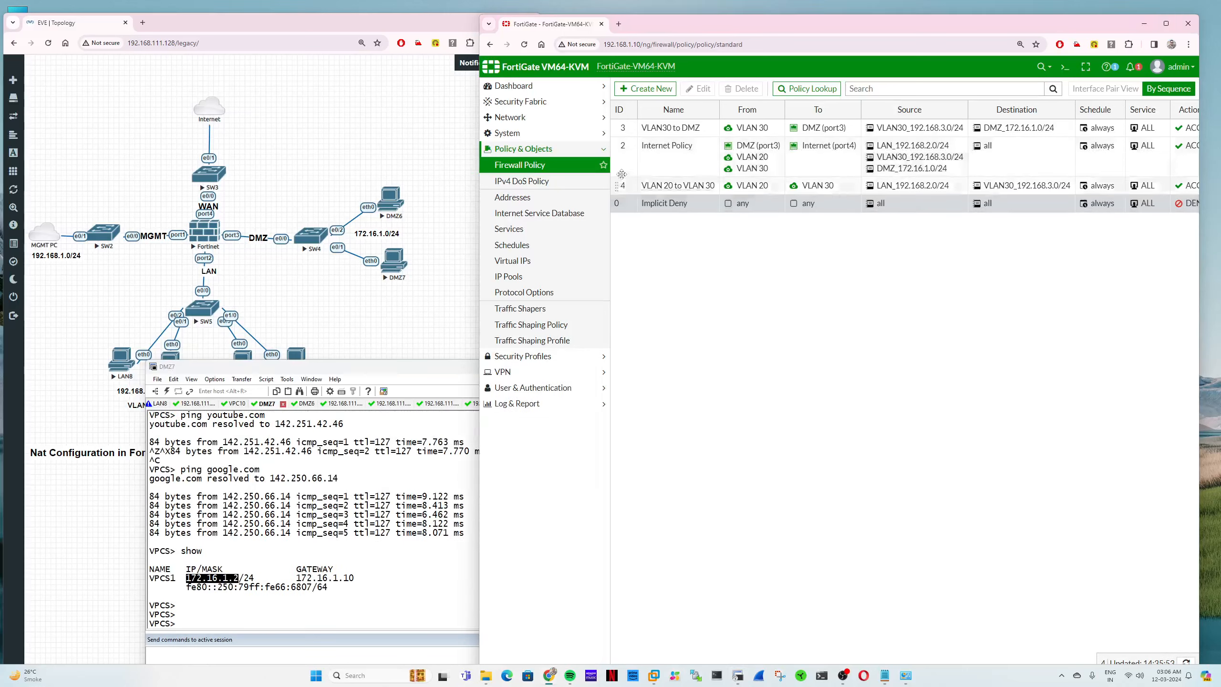
pyautogui.rightClick(627, 161)
pyautogui.click(852, 294)
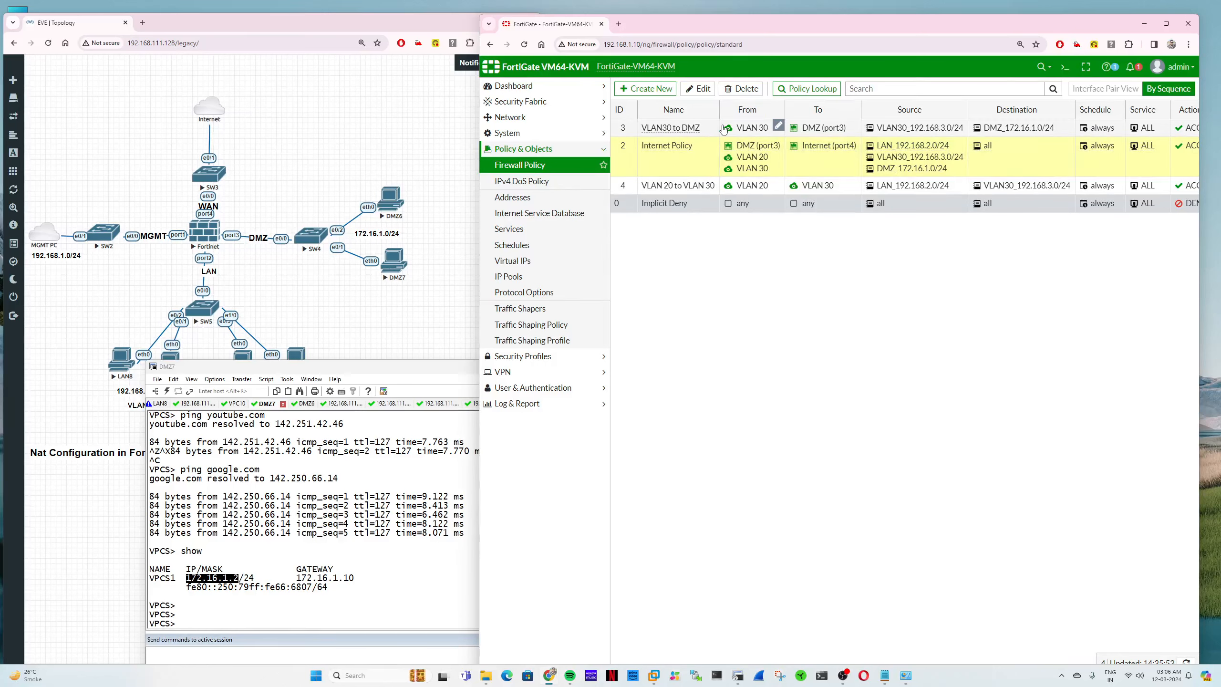
# Step: Inspect the interface, source address and destination details of the Internet Policy
pyautogui.moveTo(741, 128)
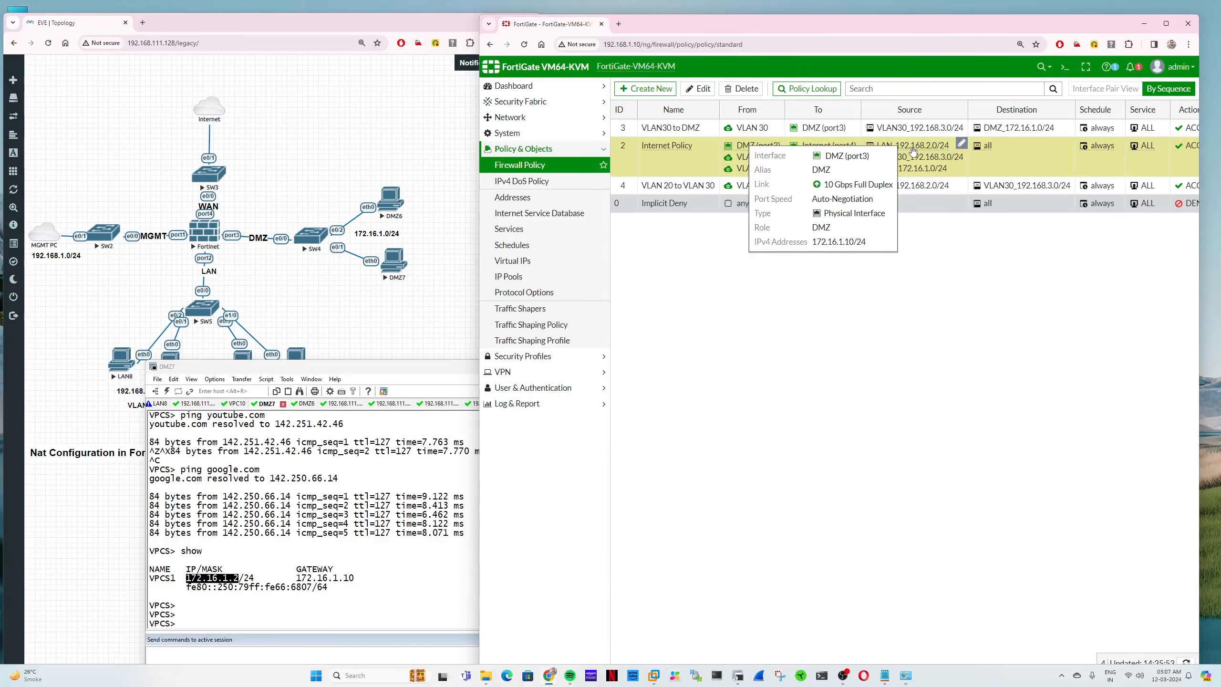
pyautogui.moveTo(921, 151)
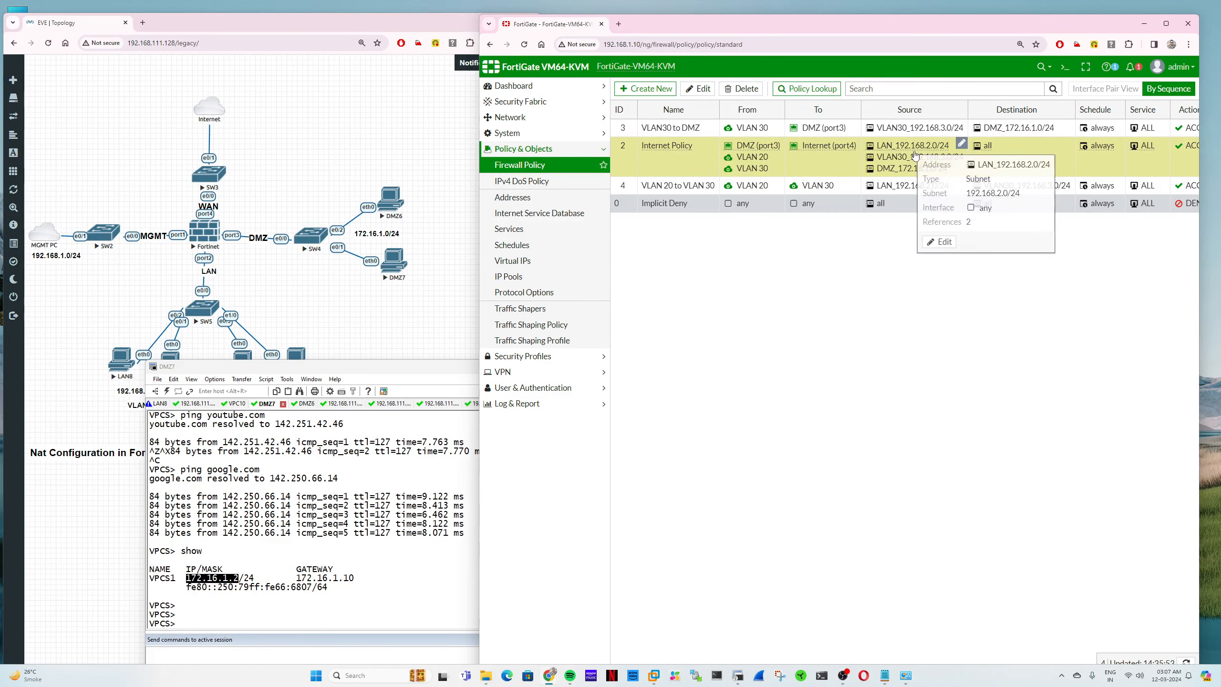
pyautogui.moveTo(879, 172)
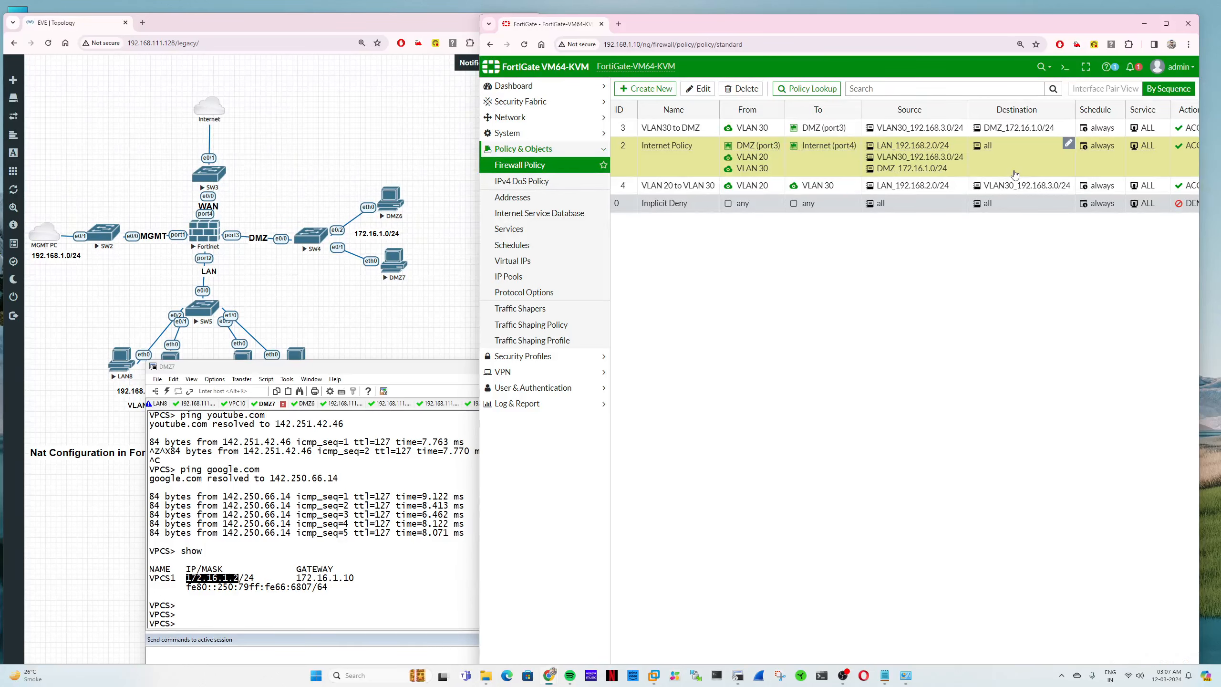
pyautogui.moveTo(987, 148)
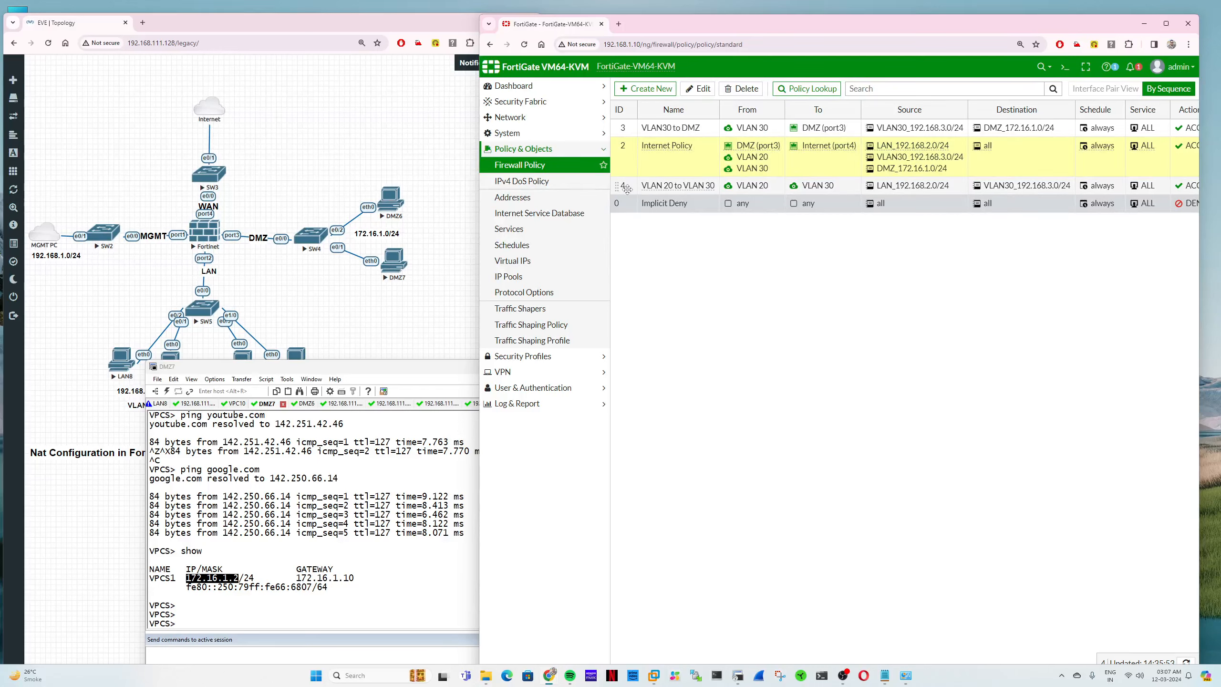
pyautogui.rightClick(632, 153)
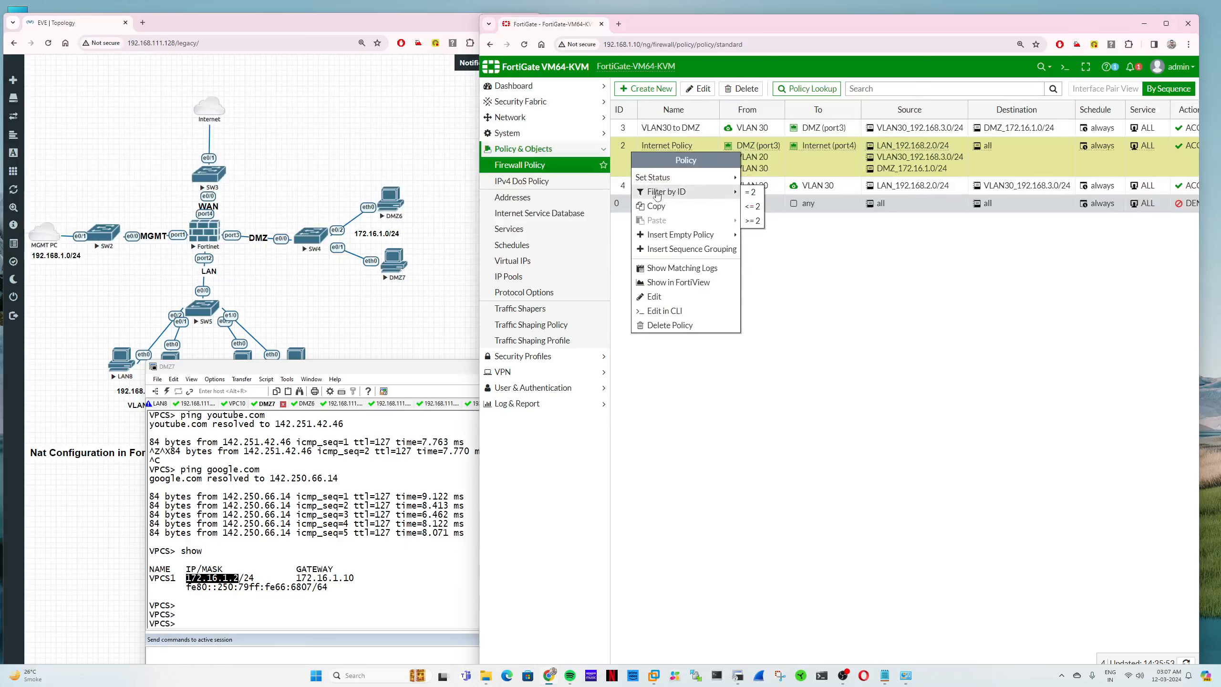
pyautogui.moveTo(675, 236)
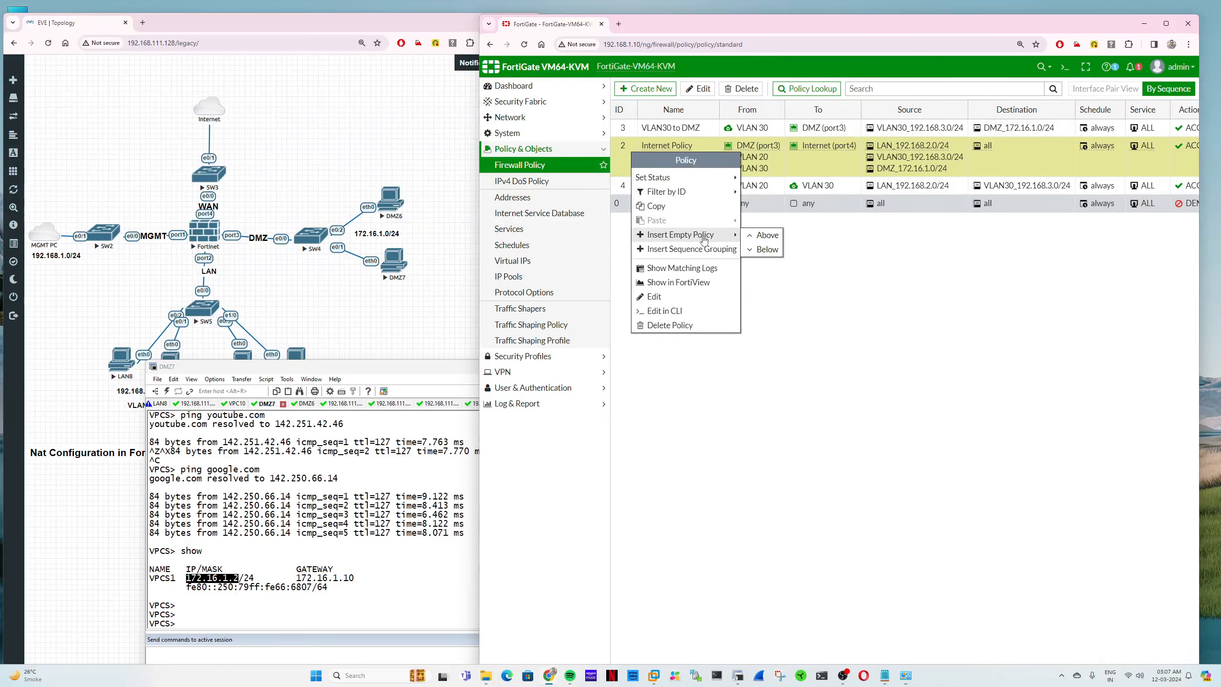
pyautogui.click(757, 289)
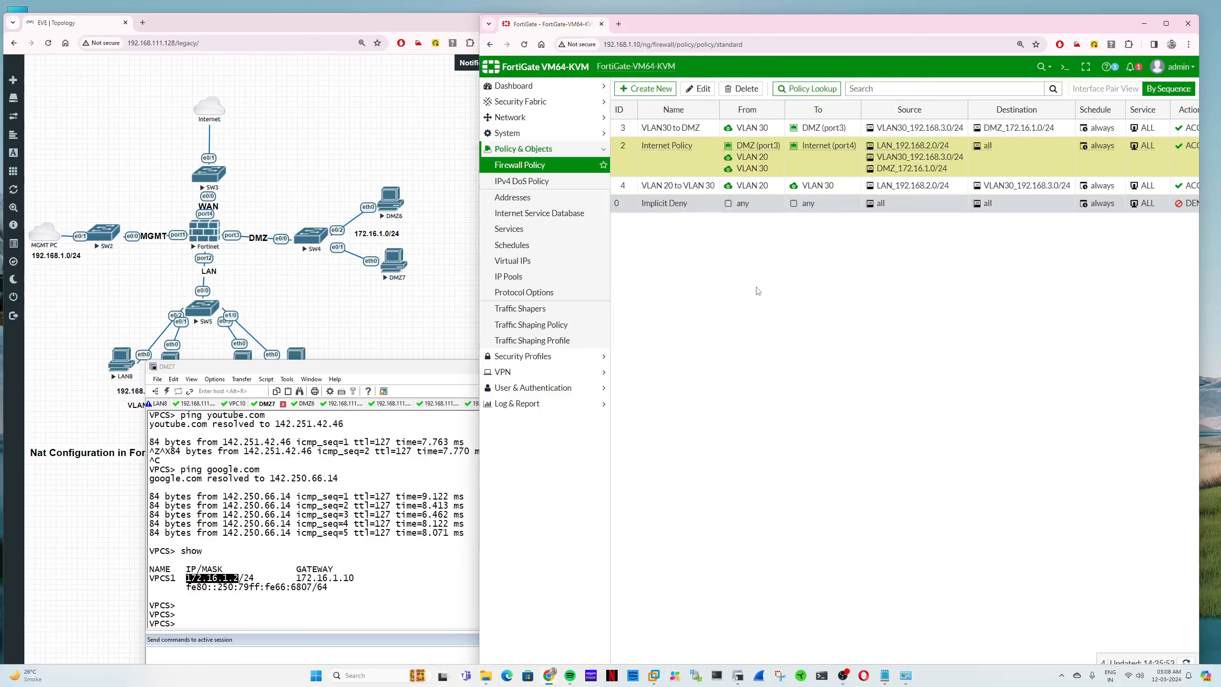
pyautogui.rightClick(626, 158)
pyautogui.moveTo(706, 241)
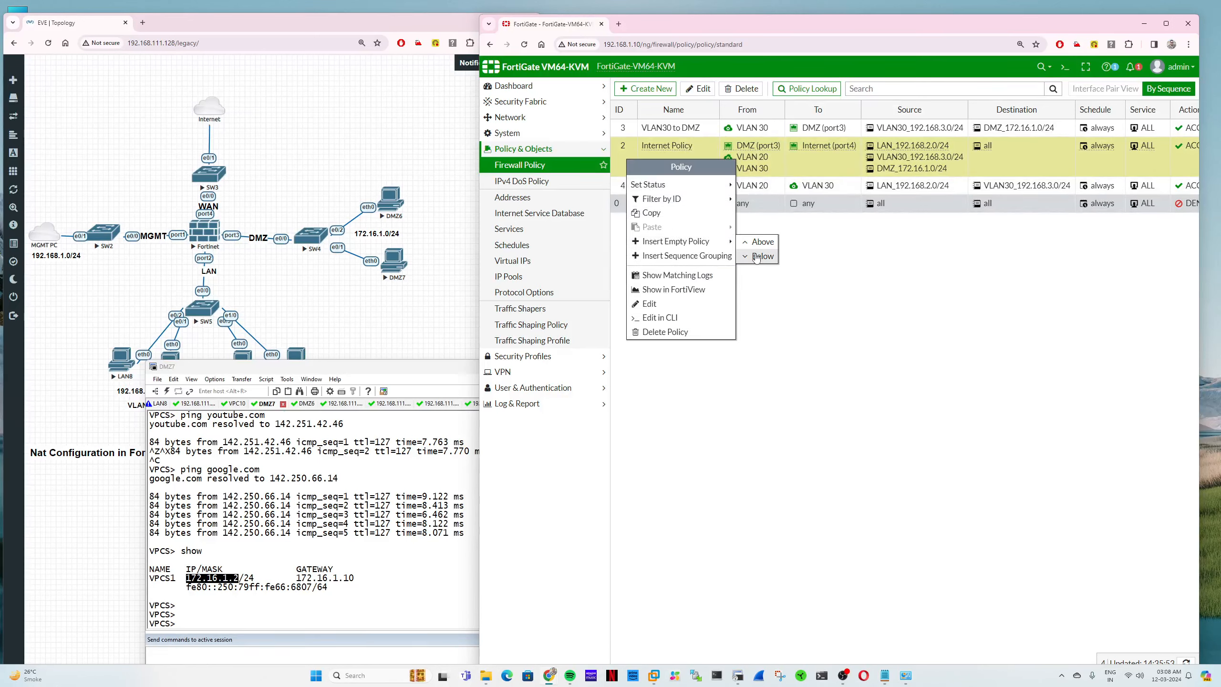
pyautogui.click(798, 272)
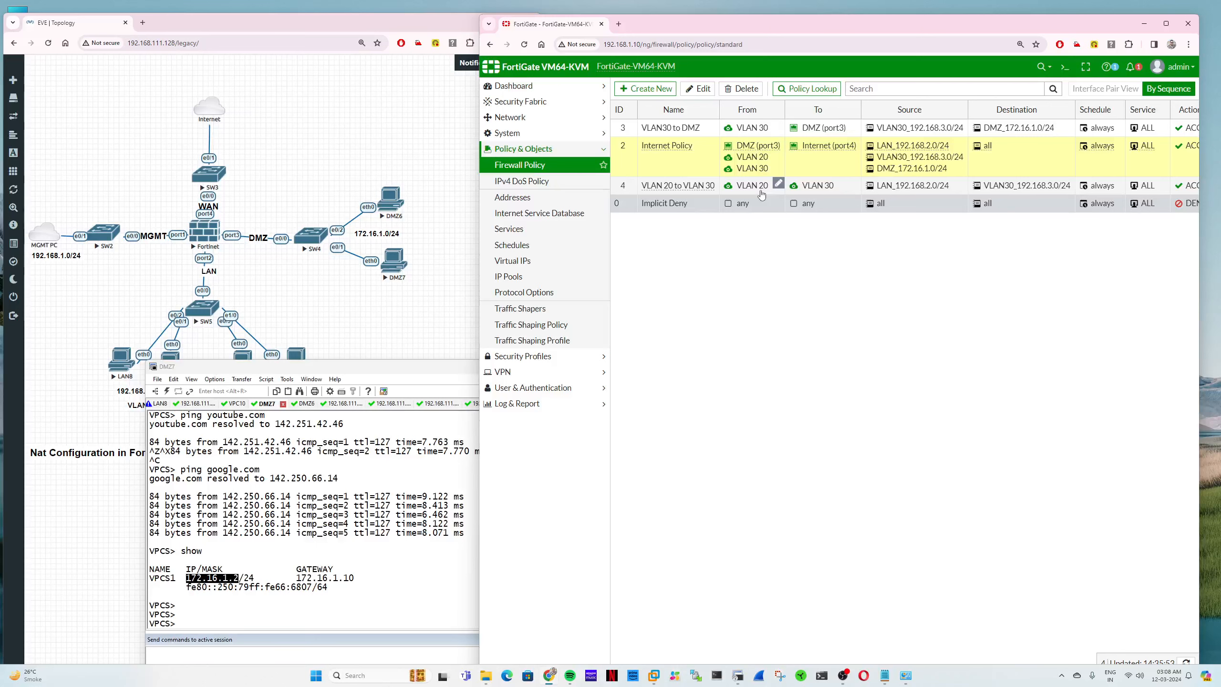
# Step: Insert an empty policy directly below the Internet Policy and open it for editing
pyautogui.rightClick(634, 162)
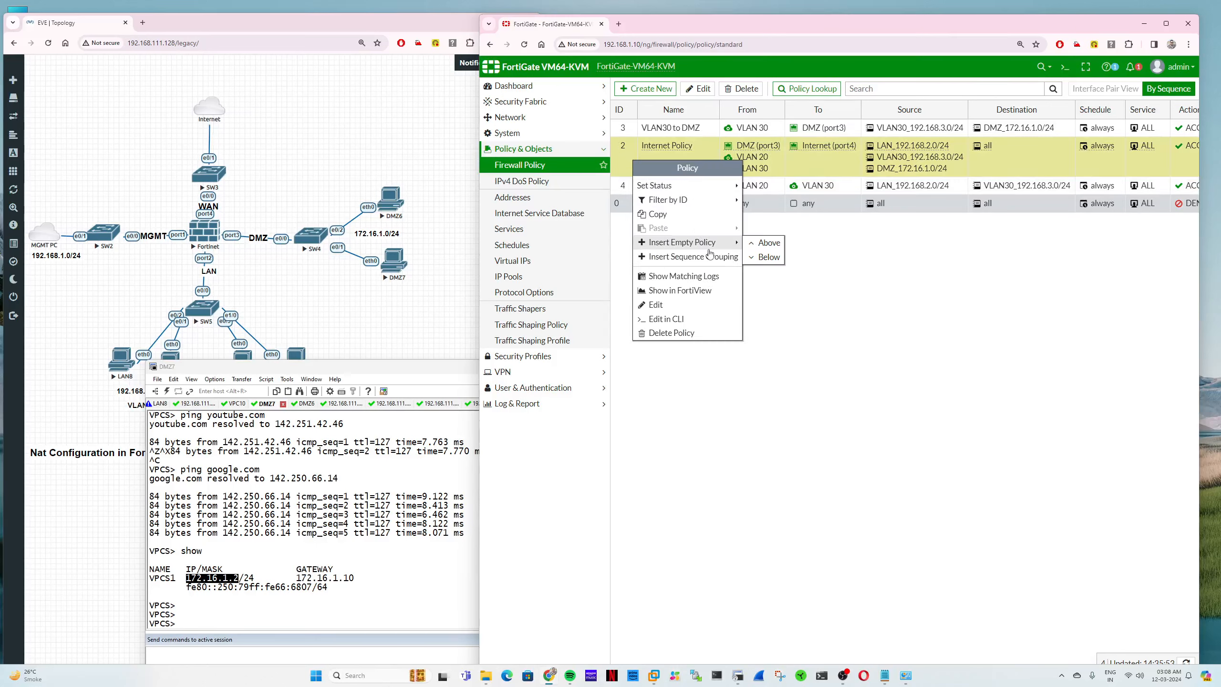
pyautogui.click(768, 257)
pyautogui.doubleClick(682, 194)
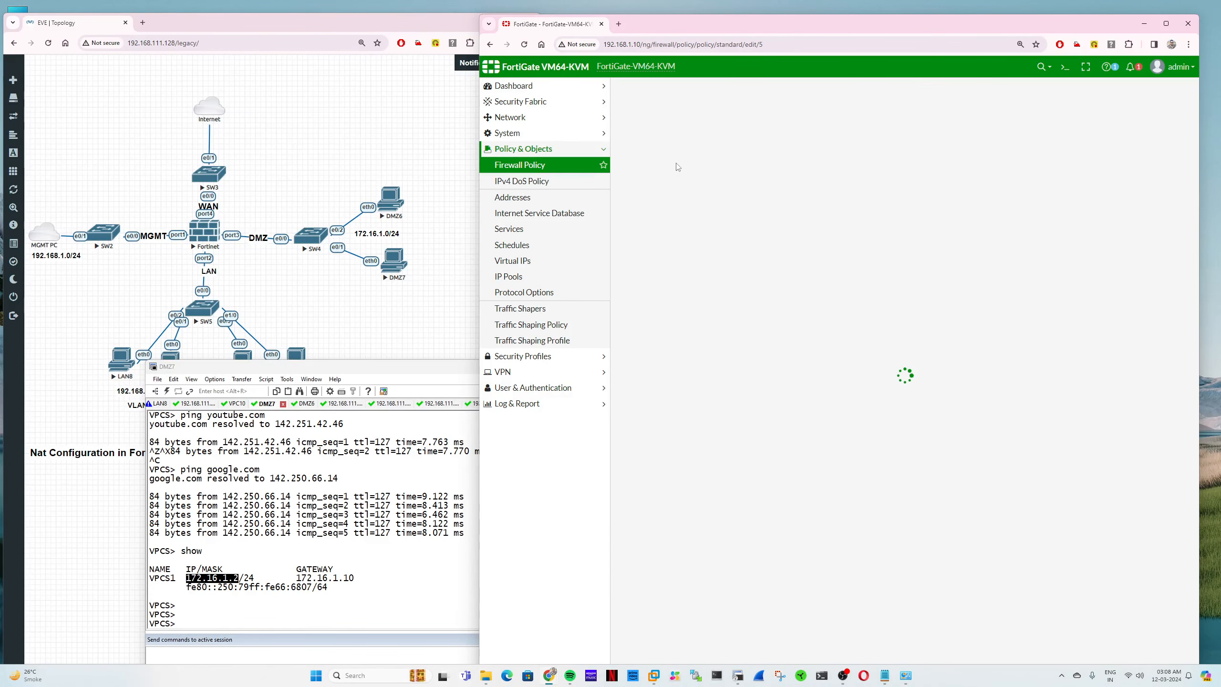
# Step: Name the new policy For DMZ_172.16.1.2 and remove VLAN 20 and VLAN 30 from its incoming interfaces
pyautogui.click(778, 117)
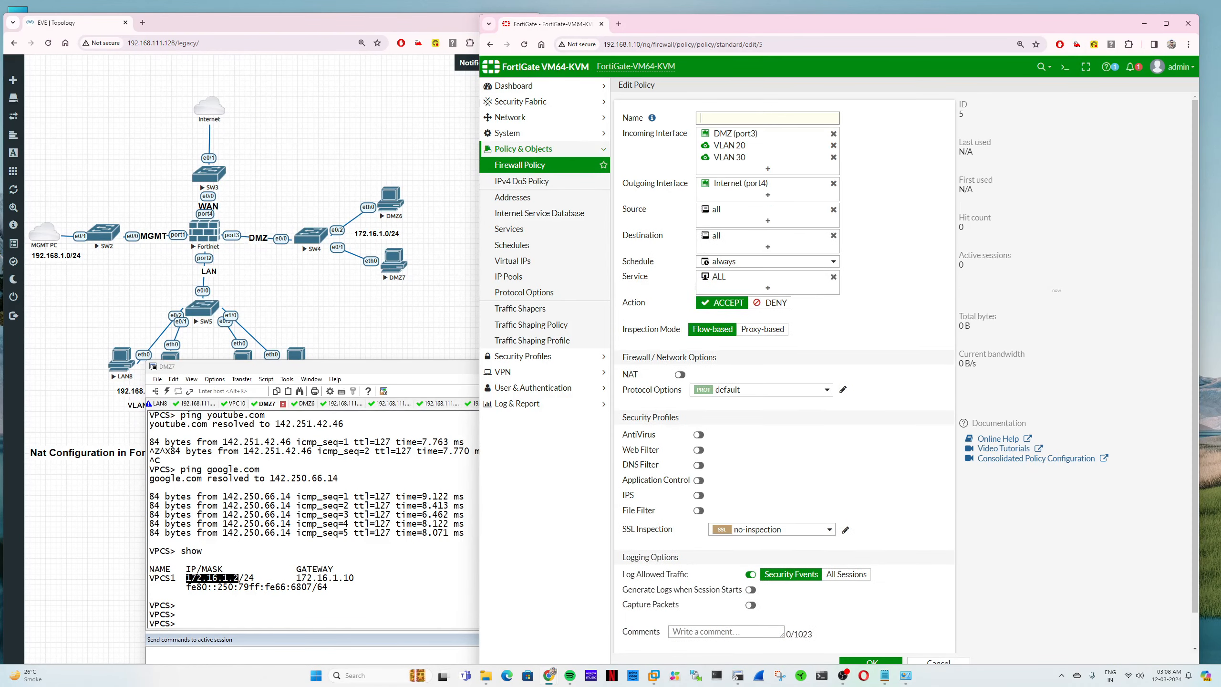
pyautogui.write('For DMZ')
pyautogui.write('_172.16.1.2')
pyautogui.click(833, 146)
pyautogui.click(833, 146)
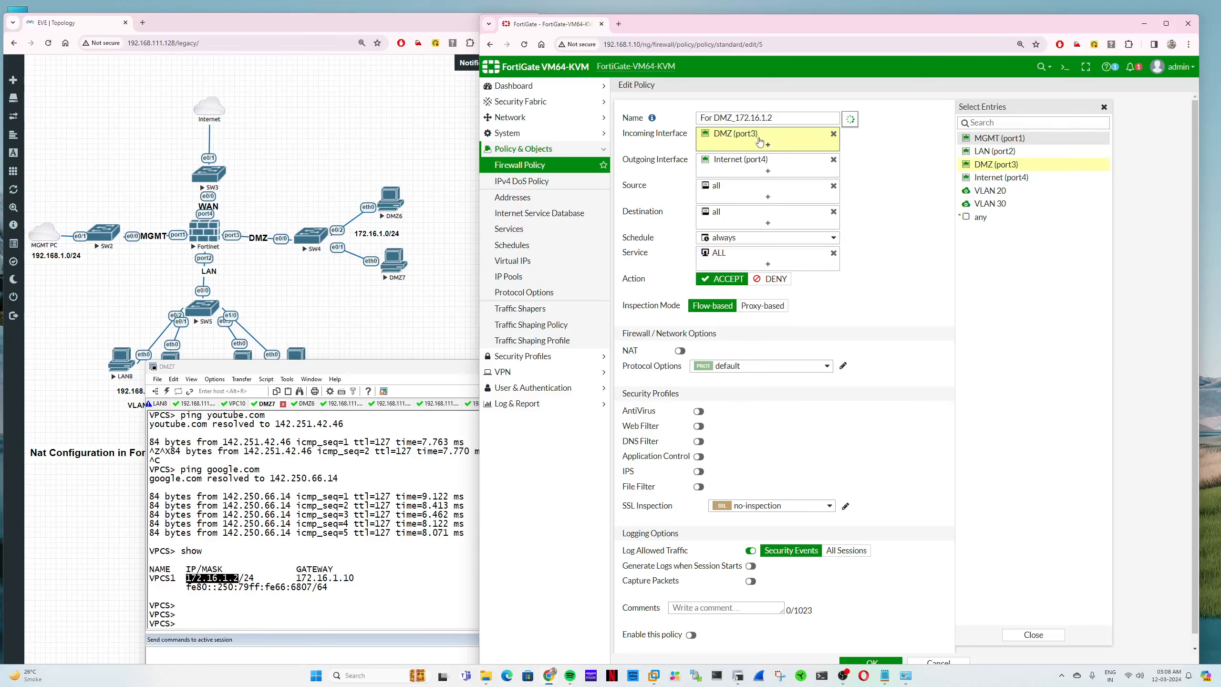
# Step: Check the DMZ (port3) incoming interface details and highlight the IP address in the policy name
pyautogui.moveTo(758, 140)
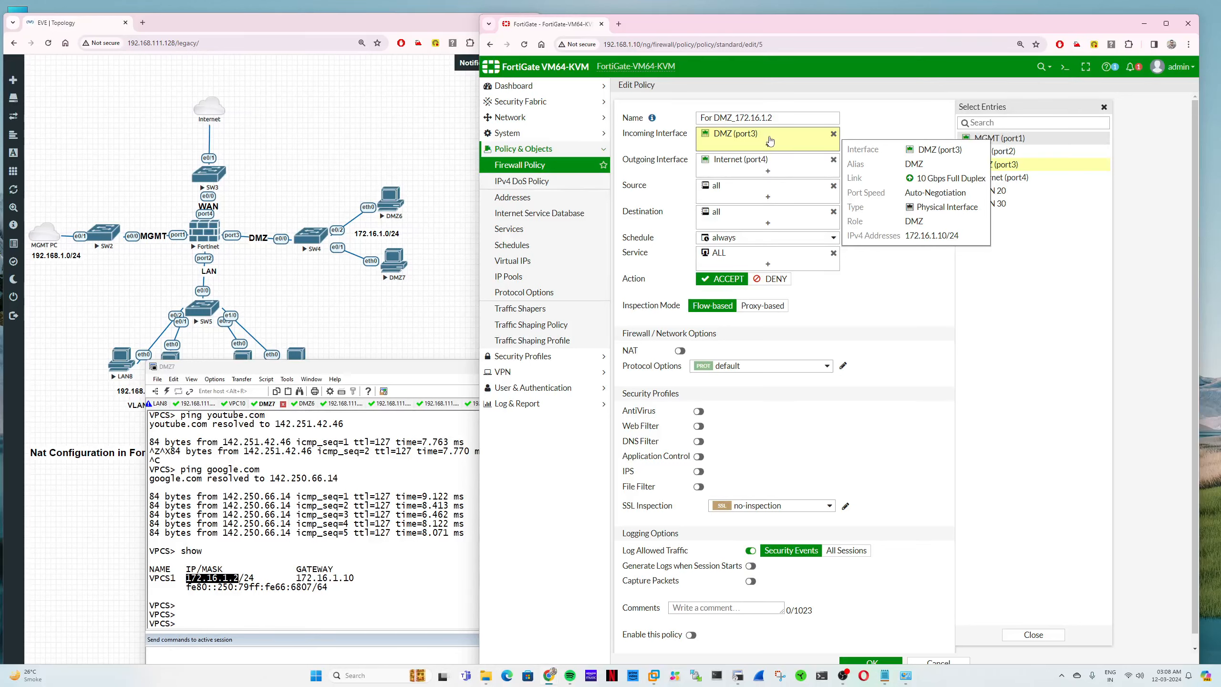
pyautogui.click(890, 124)
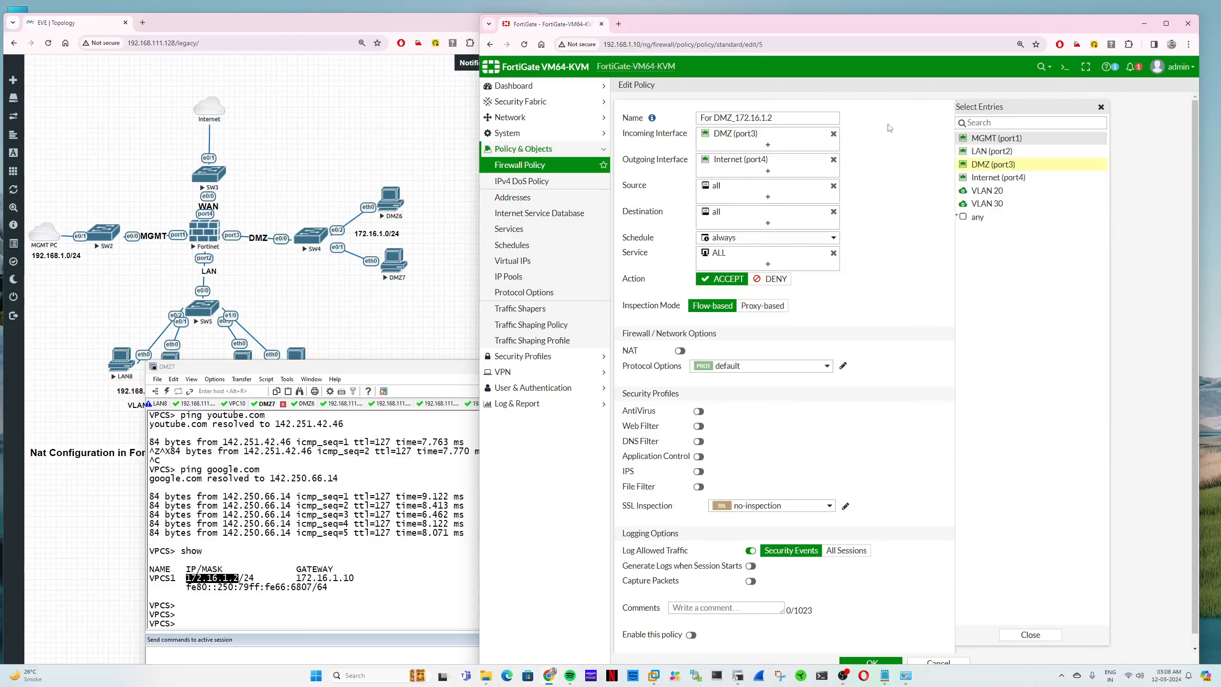
pyautogui.click(795, 144)
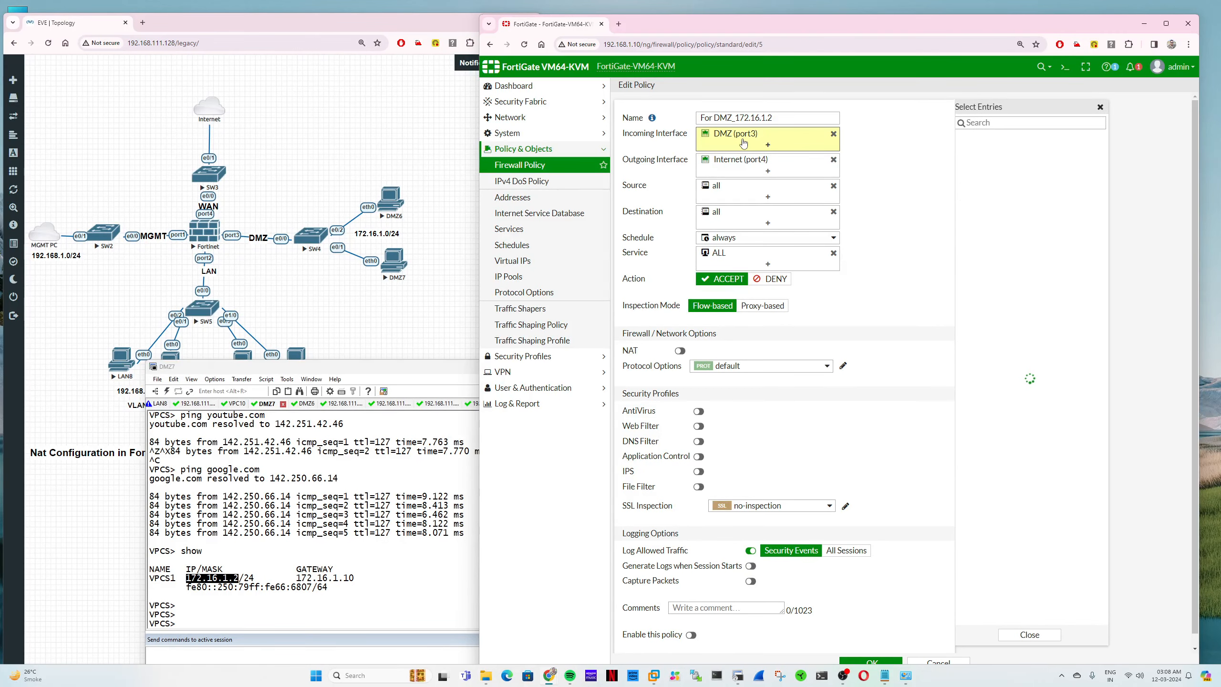
pyautogui.moveTo(735, 119); pyautogui.dragTo(775, 118)
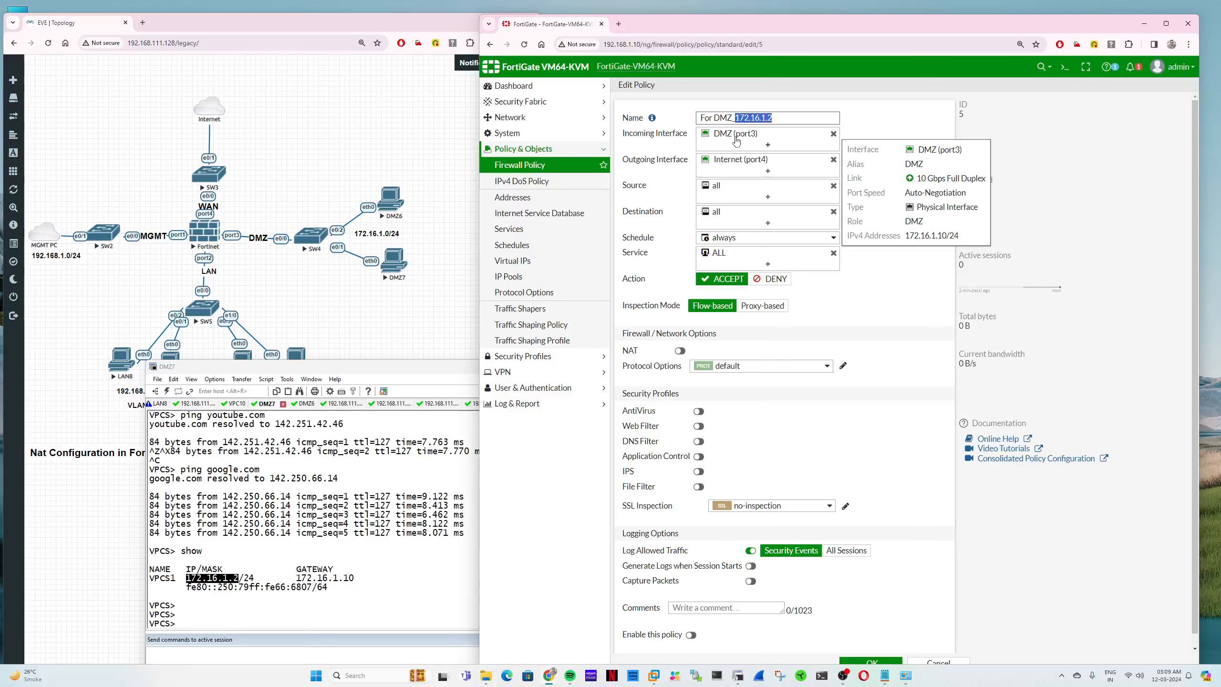
# Step: Remove the all address from the new policy's source
pyautogui.click(768, 195)
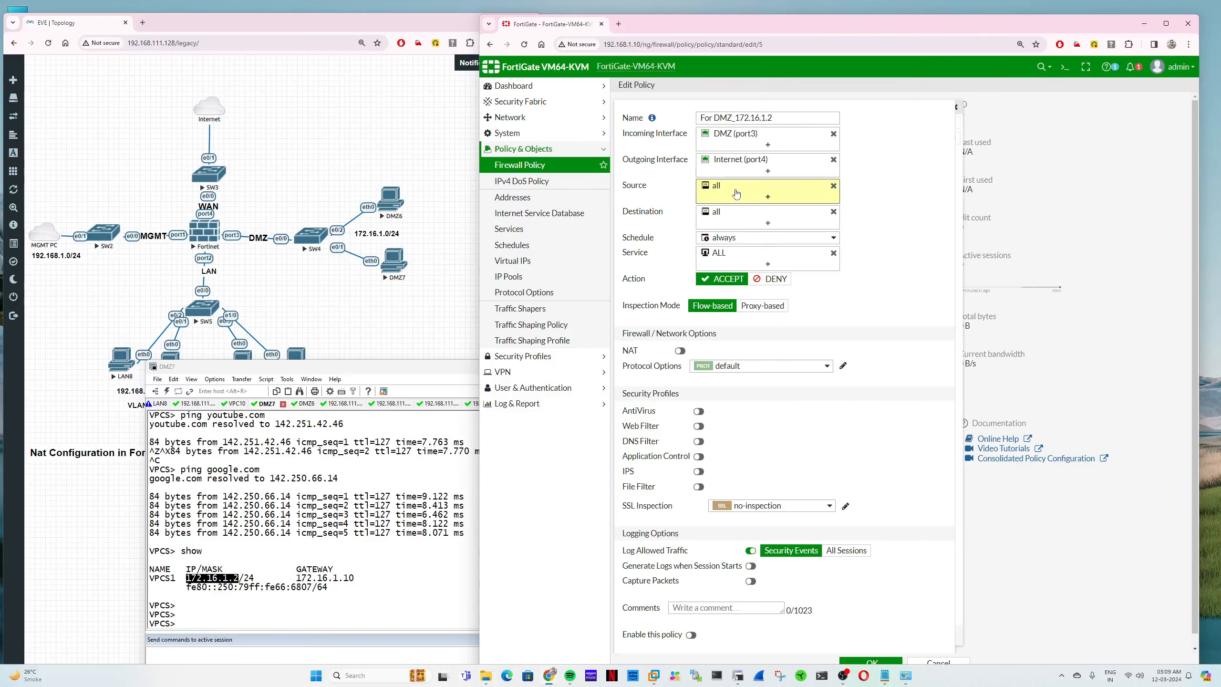
pyautogui.click(833, 185)
# Step: Try to create a subnet address named IP_172.16.1.2 with 172.16.1.2/32, reusing the IP address from the policy name
pyautogui.moveTo(773, 117); pyautogui.dragTo(734, 117)
pyautogui.hotkey('ctrl', 'c')
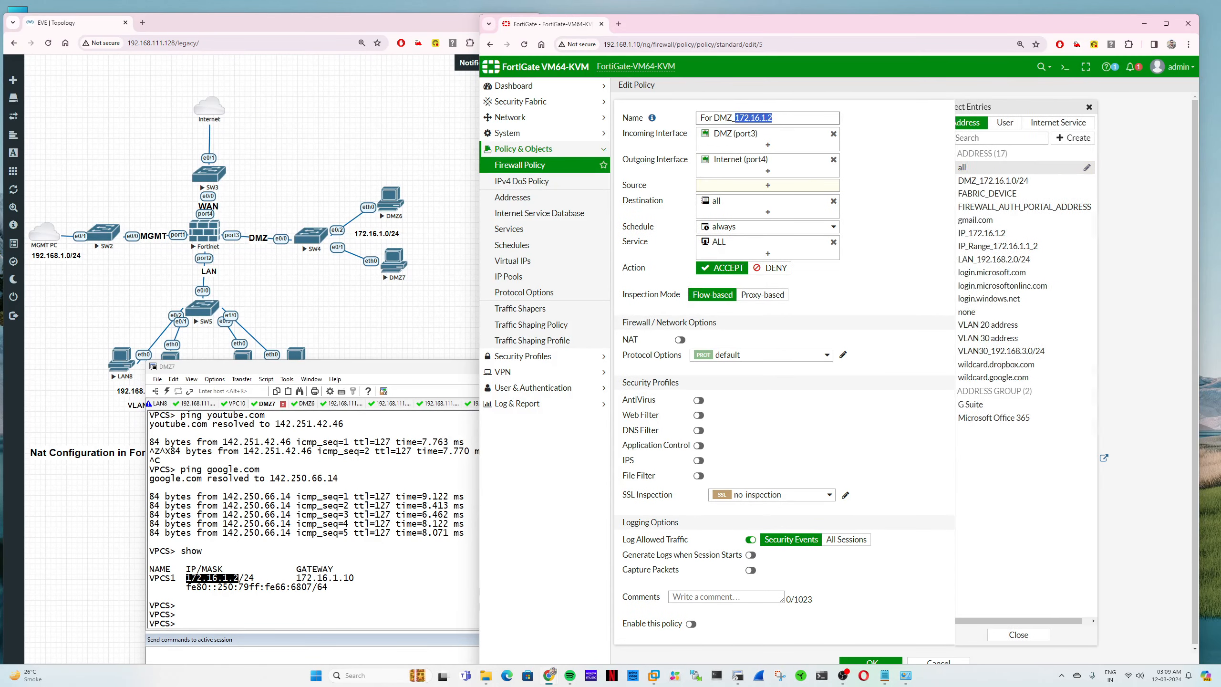
pyautogui.click(784, 187)
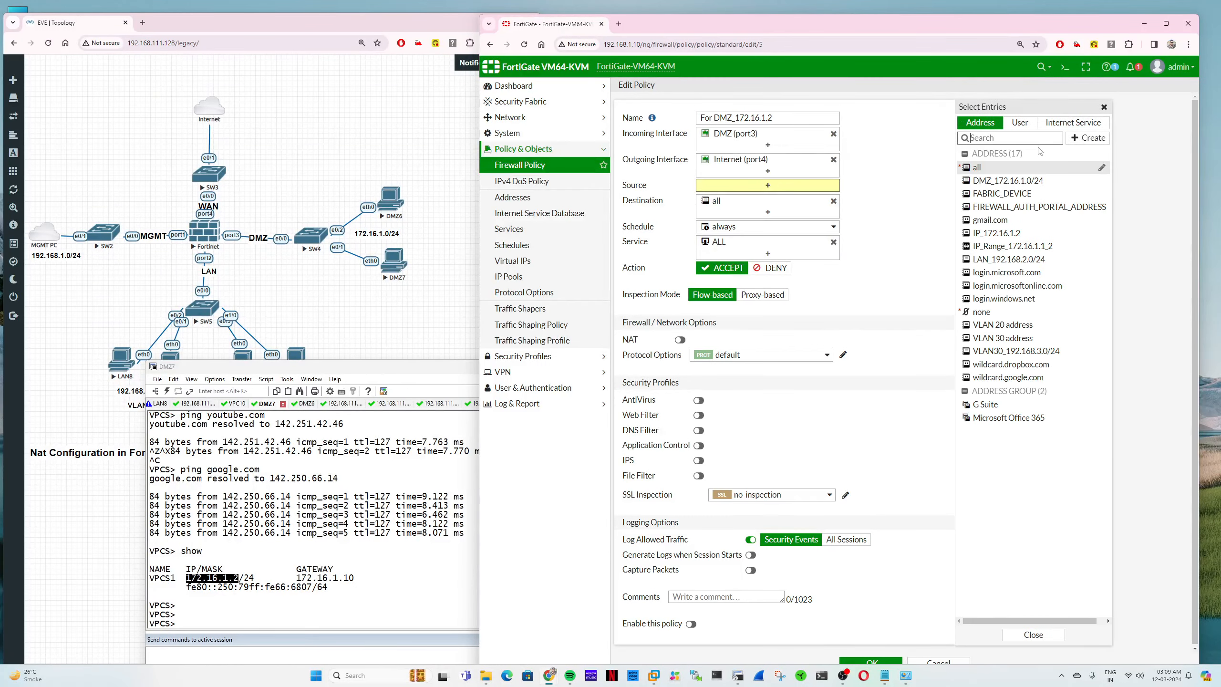
pyautogui.click(1093, 145)
pyautogui.click(990, 166)
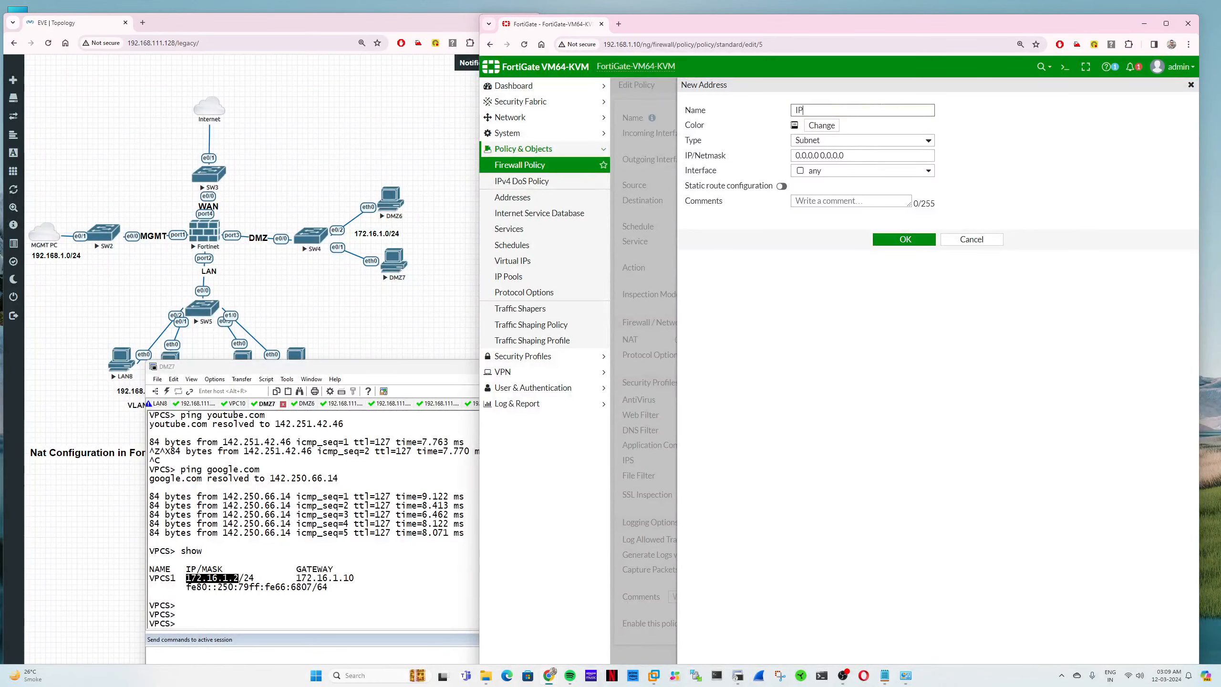
pyautogui.write('IP_')
pyautogui.hotkey('ctrl', 'v')
pyautogui.moveTo(848, 156); pyautogui.dragTo(761, 150)
pyautogui.hotkey('ctrl', 'v')
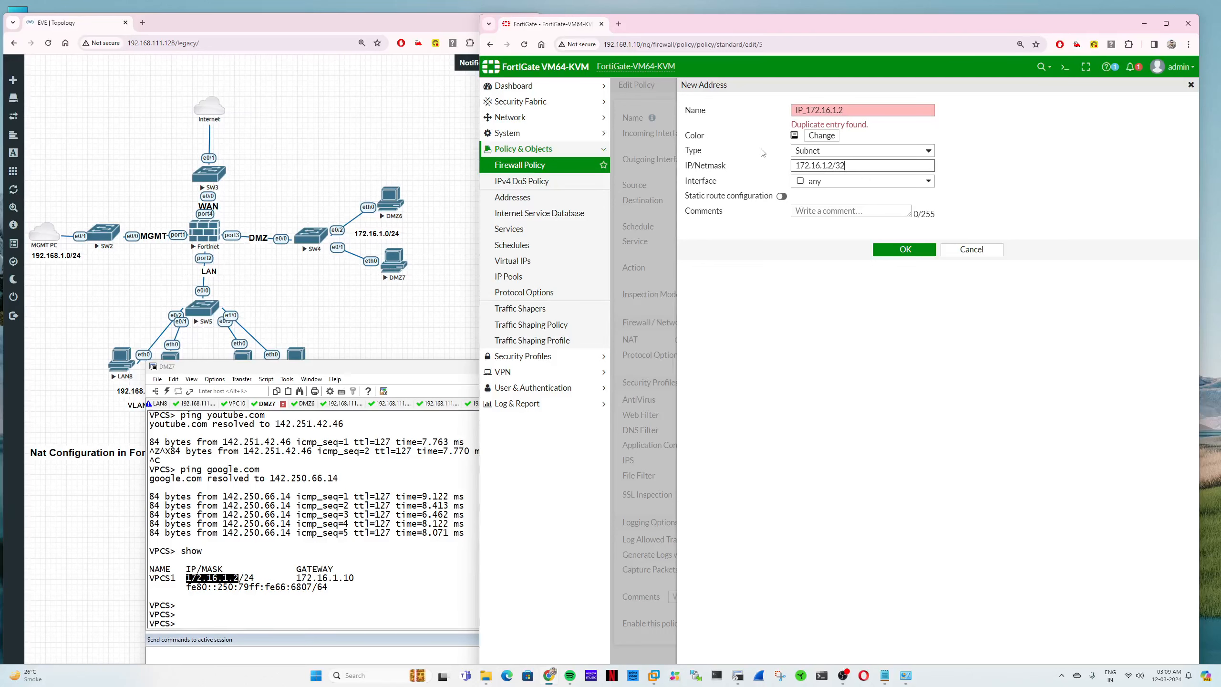
pyautogui.click(931, 253)
pyautogui.moveTo(804, 110); pyautogui.dragTo(794, 111)
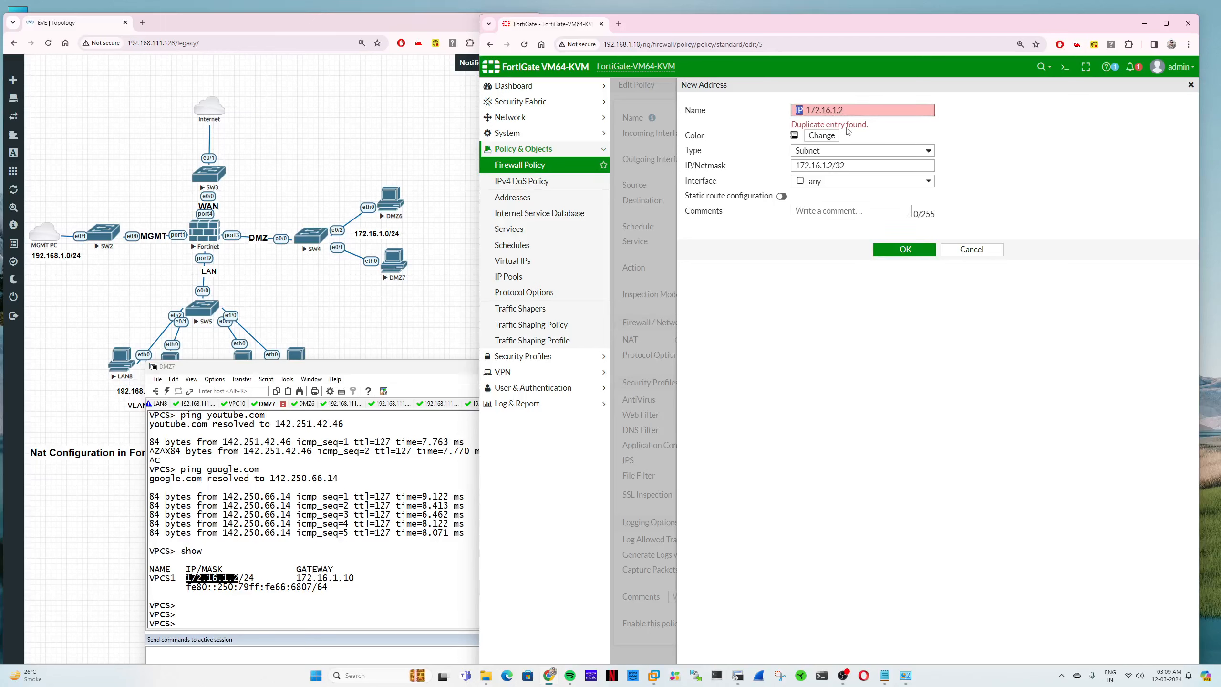
pyautogui.click(969, 249)
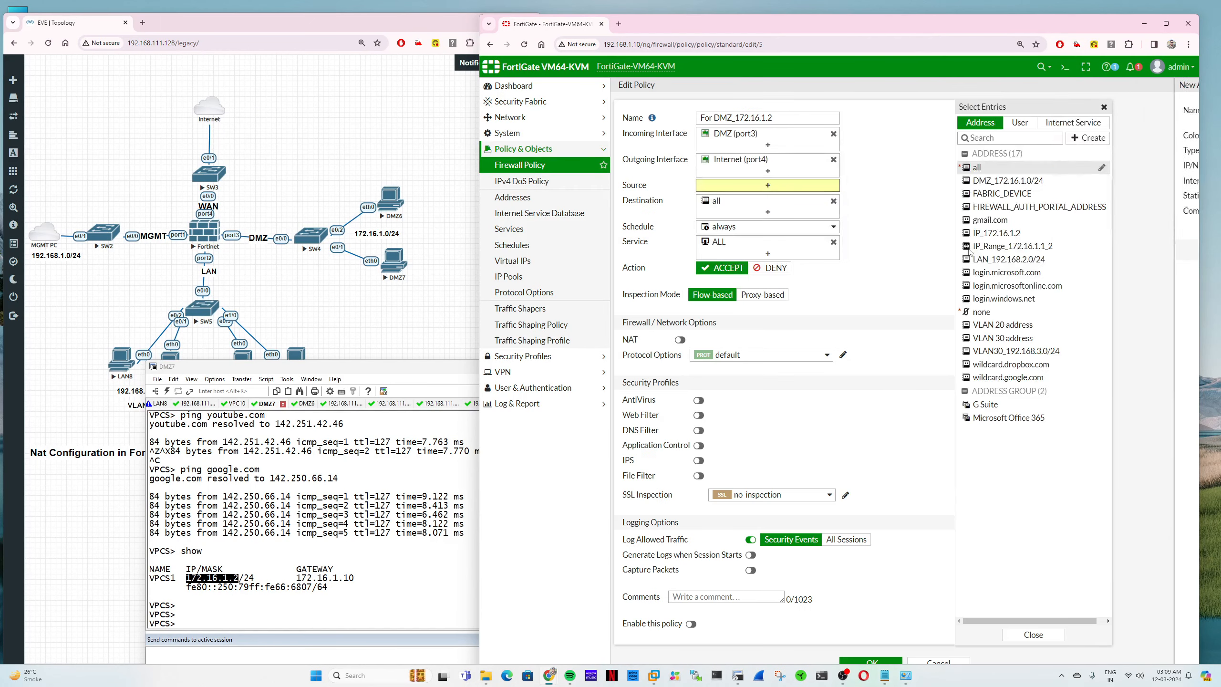
# Step: Set the policy source to the existing IP_172.16.1.2 address and enable NAT with a dynamic IP pool
pyautogui.click(991, 234)
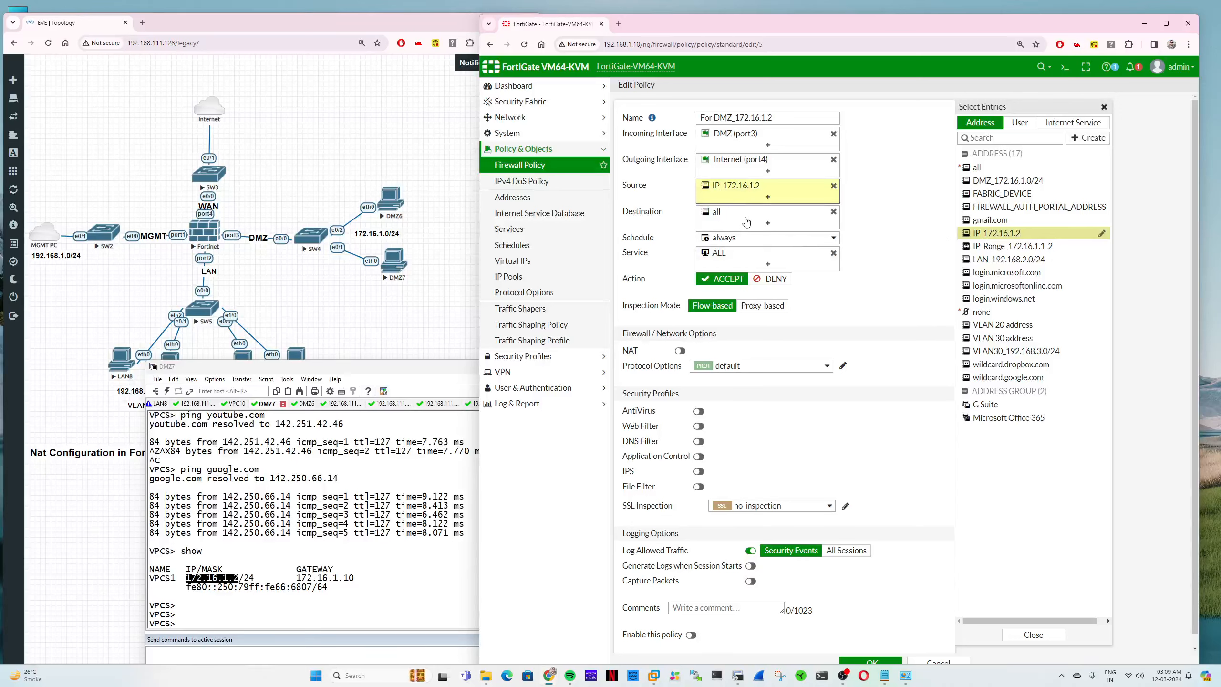
pyautogui.moveTo(739, 218)
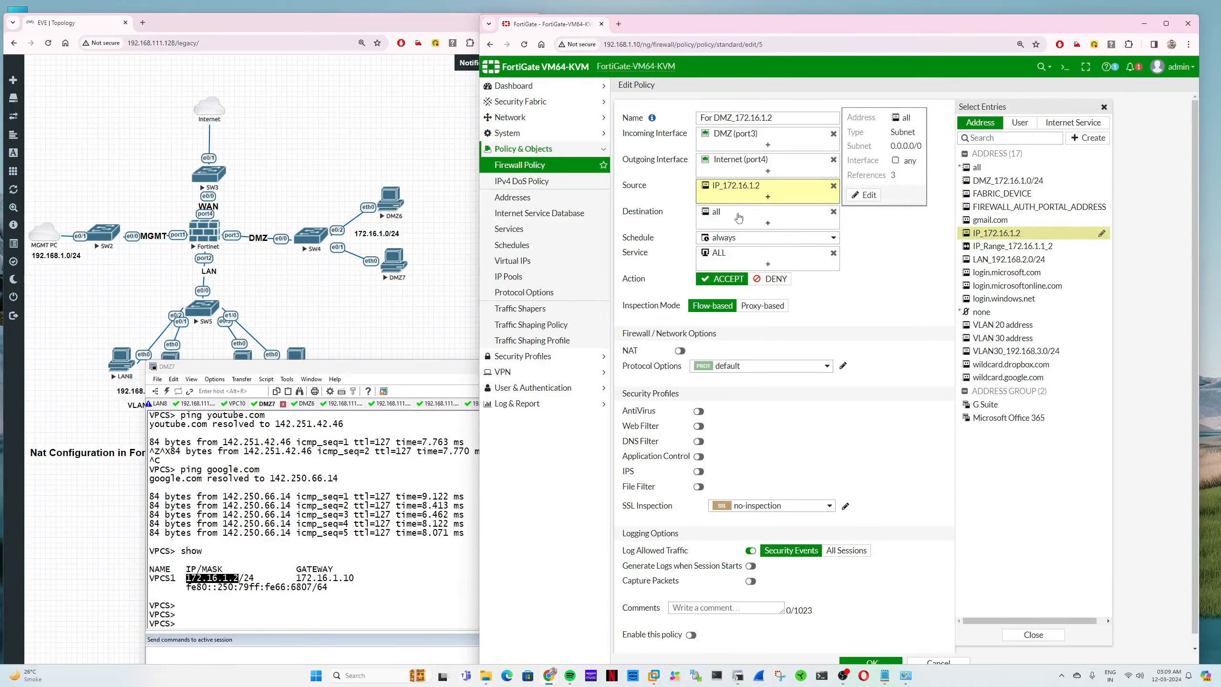
pyautogui.click(680, 351)
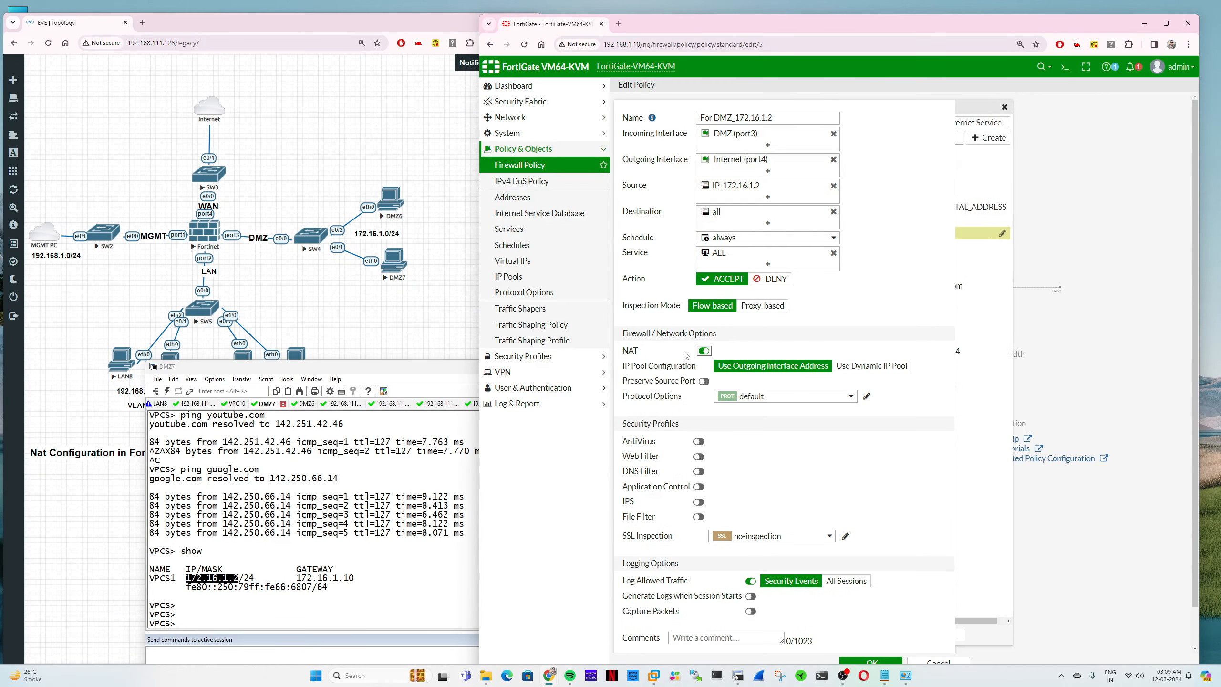
pyautogui.click(871, 366)
# Step: Create a One-to-One dynamic IP pool named DMZ_POOL with the external range 192.168.111.140-192.168.111.140
pyautogui.click(816, 380)
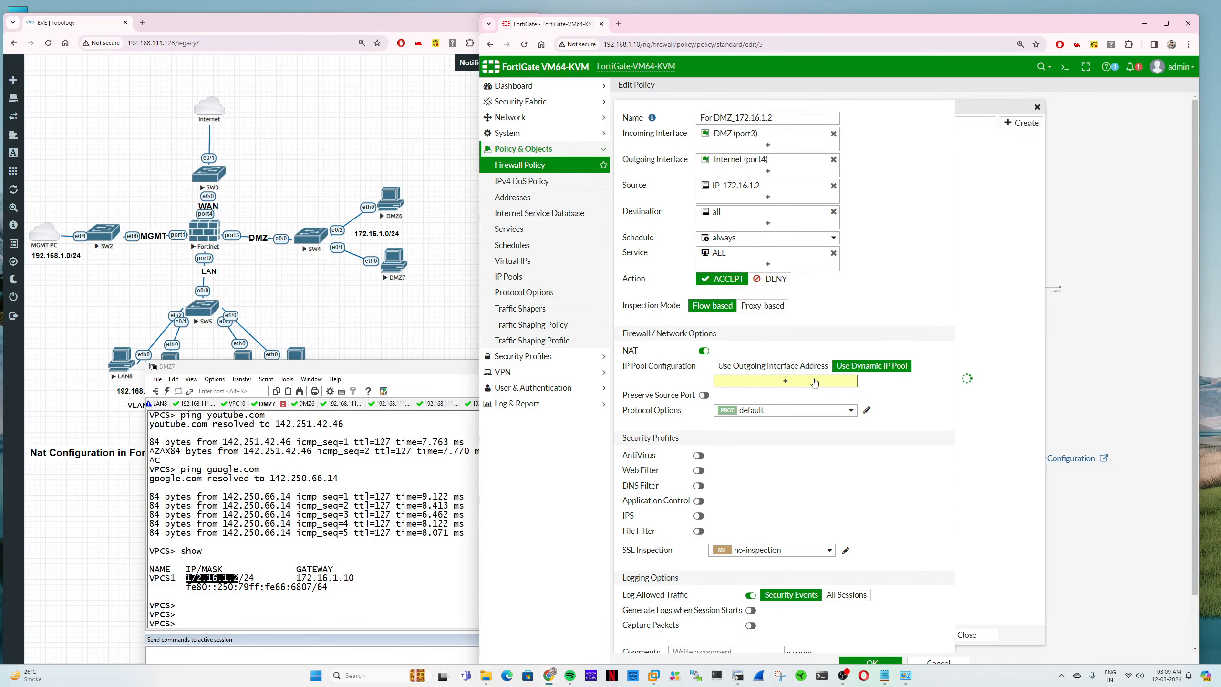
pyautogui.click(1088, 123)
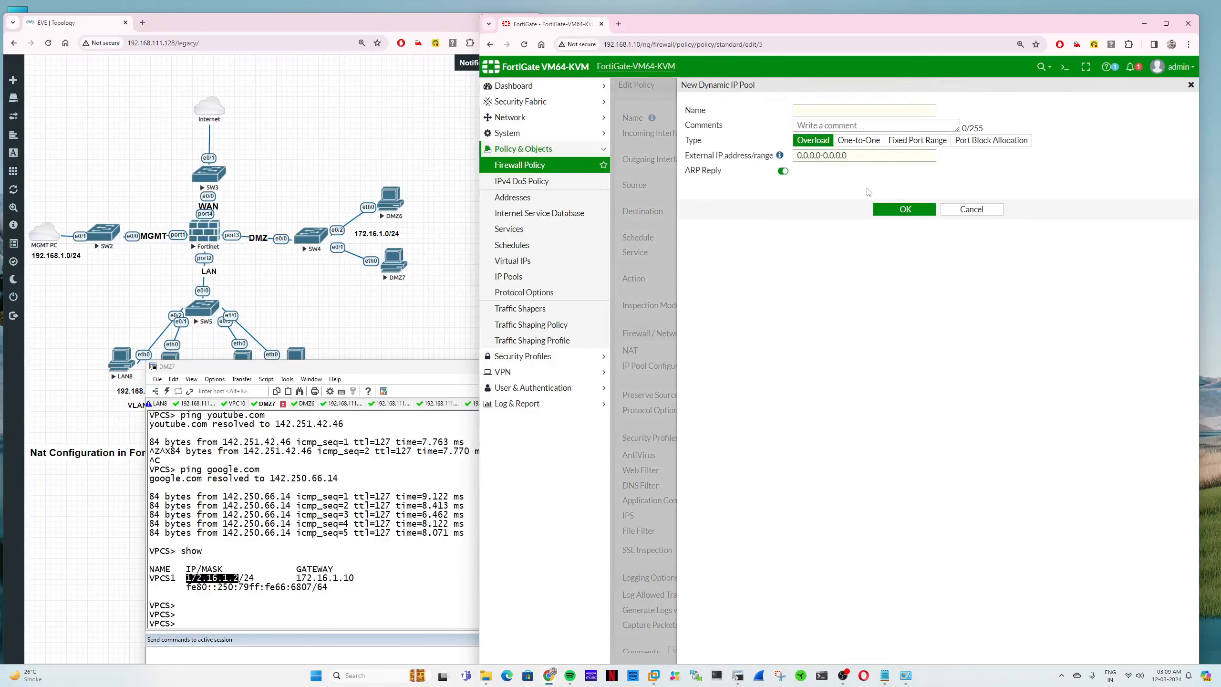
pyautogui.click(856, 141)
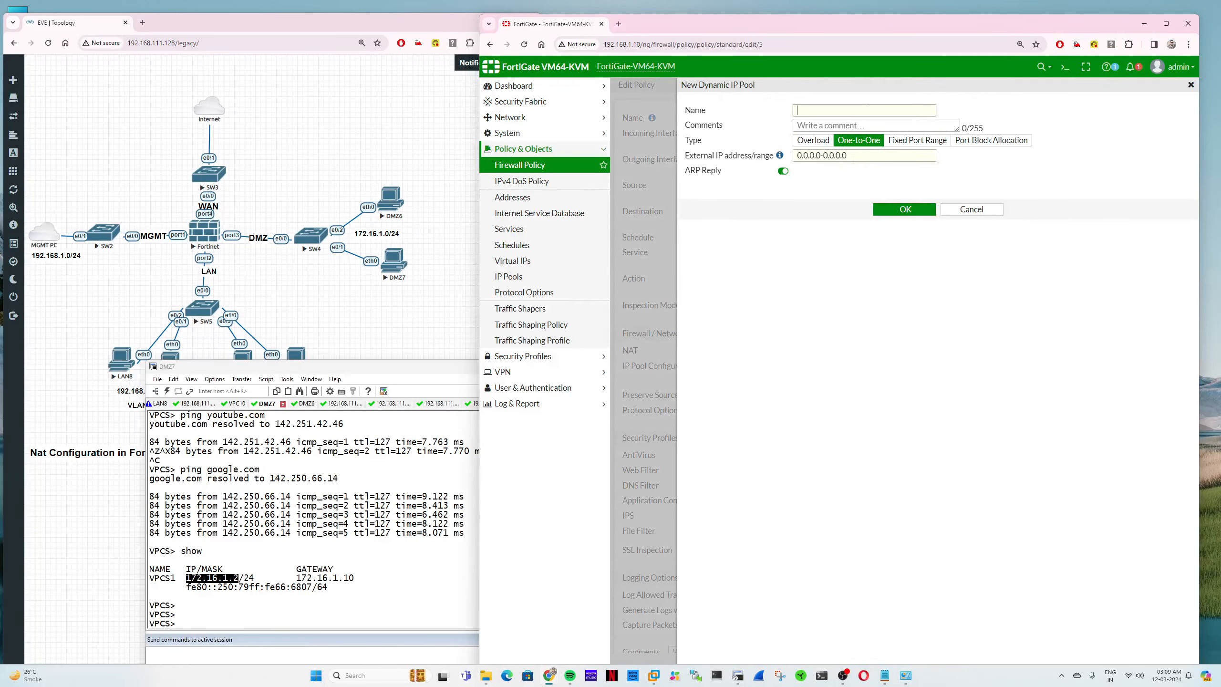
pyautogui.write('DMZ_POOL')
pyautogui.press('Tab')
pyautogui.press('Tab')
pyautogui.press('Tab')
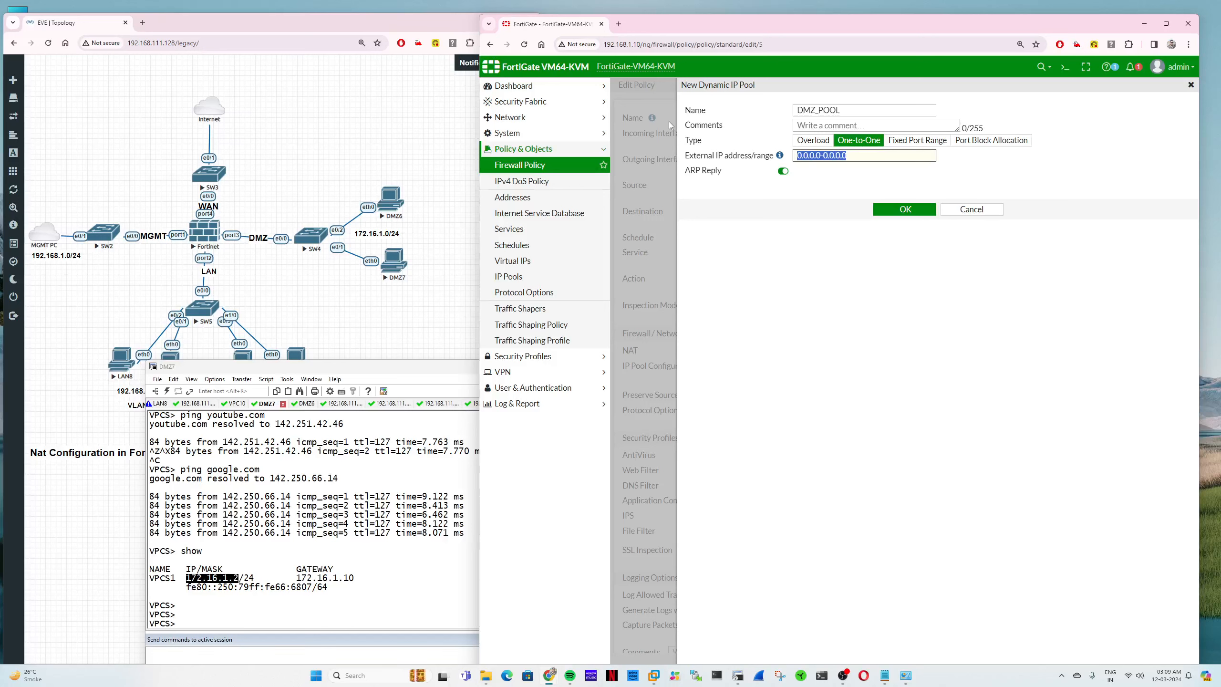
pyautogui.write('192.168')
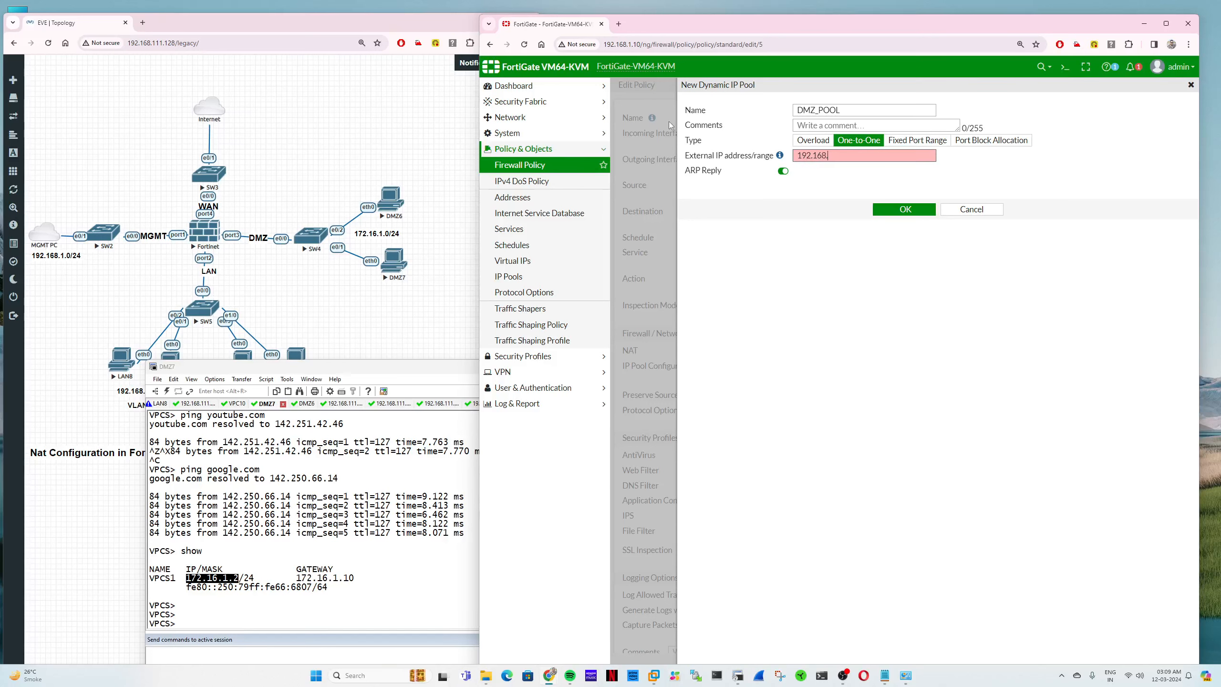
pyautogui.write('.111.140-192.168.111.140')
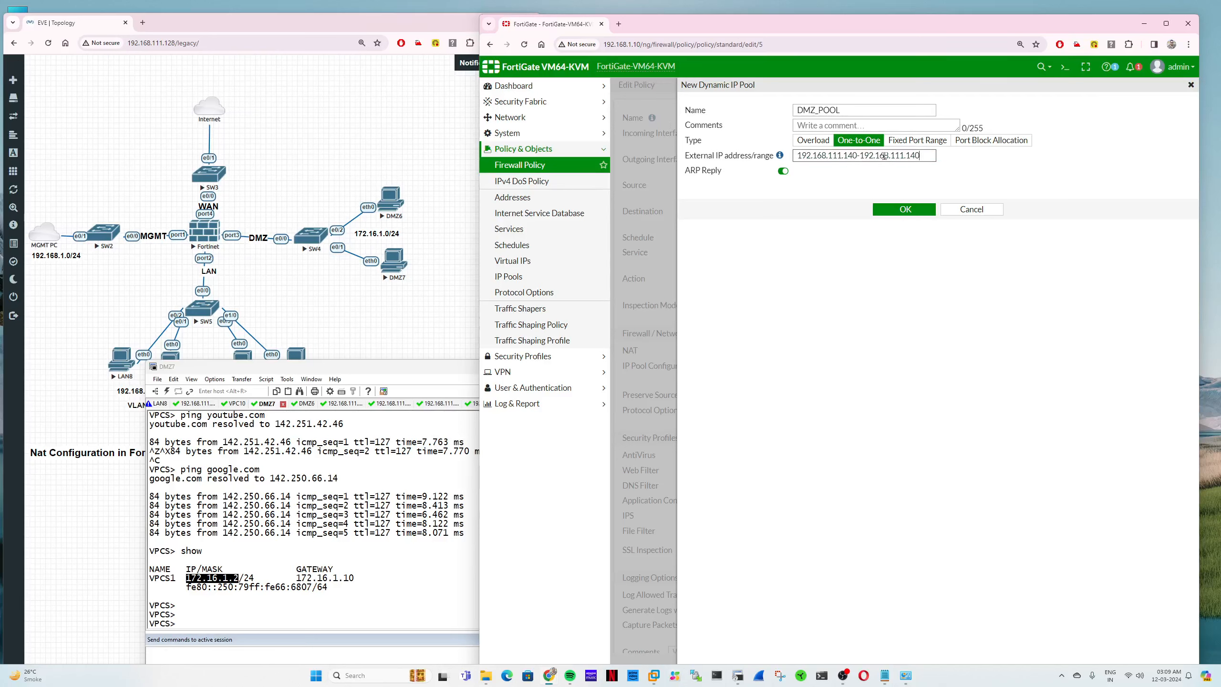
pyautogui.click(918, 210)
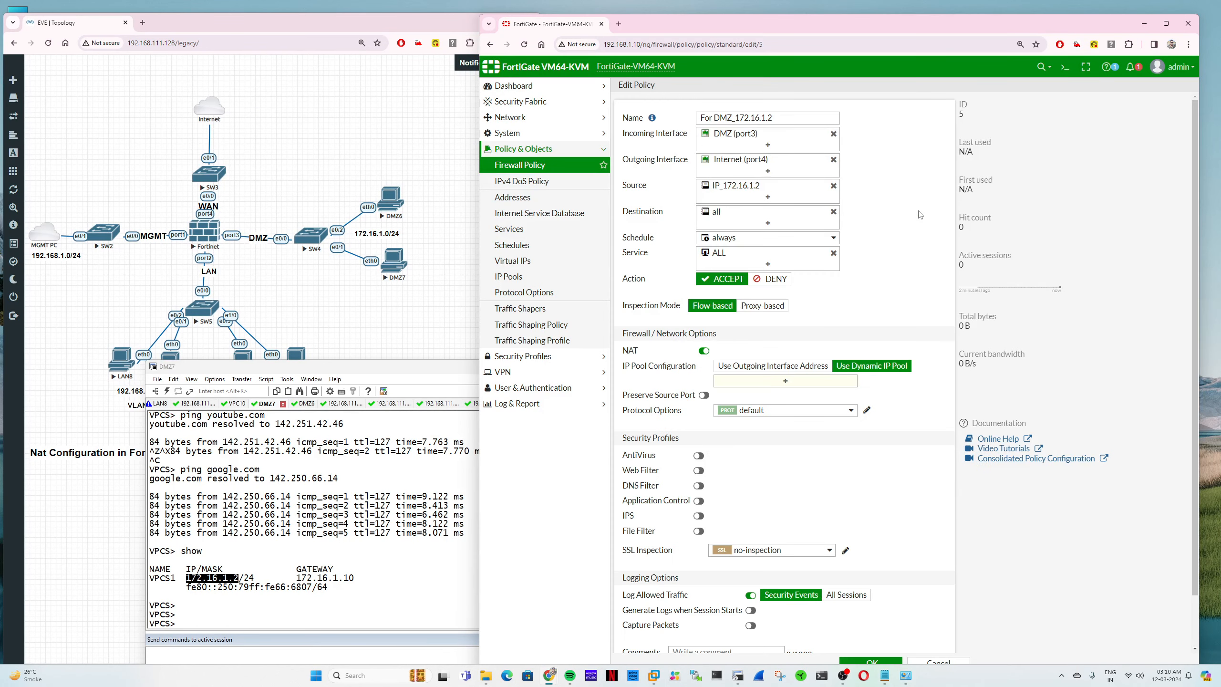
# Step: Assign DMZ_POOL as the policy's IP pool, log all sessions of allowed traffic, enable the policy and save it
pyautogui.click(850, 381)
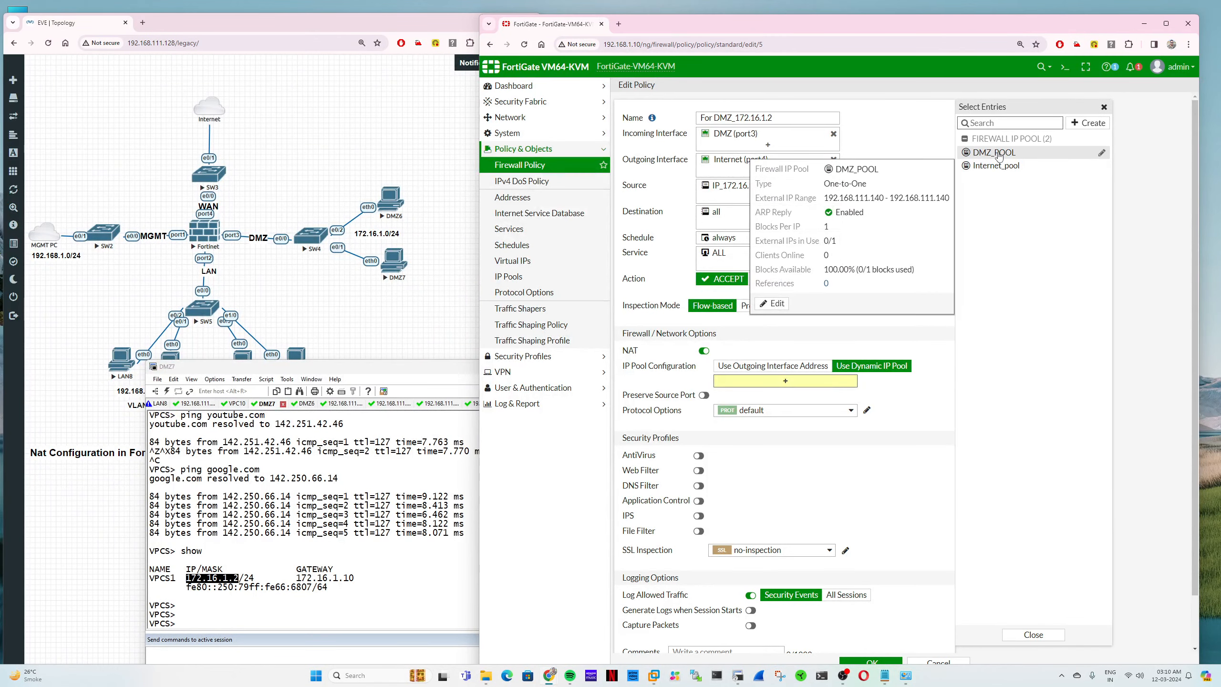
pyautogui.click(995, 153)
pyautogui.scroll(-2, 869, 640)
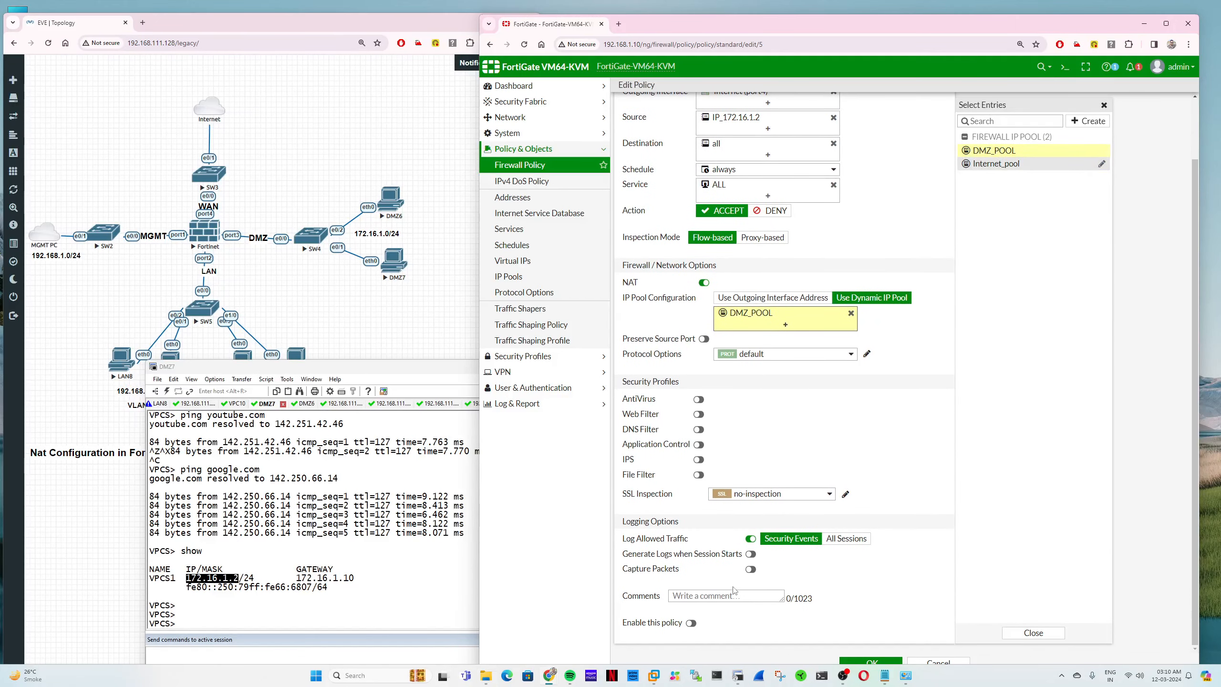
pyautogui.click(861, 592)
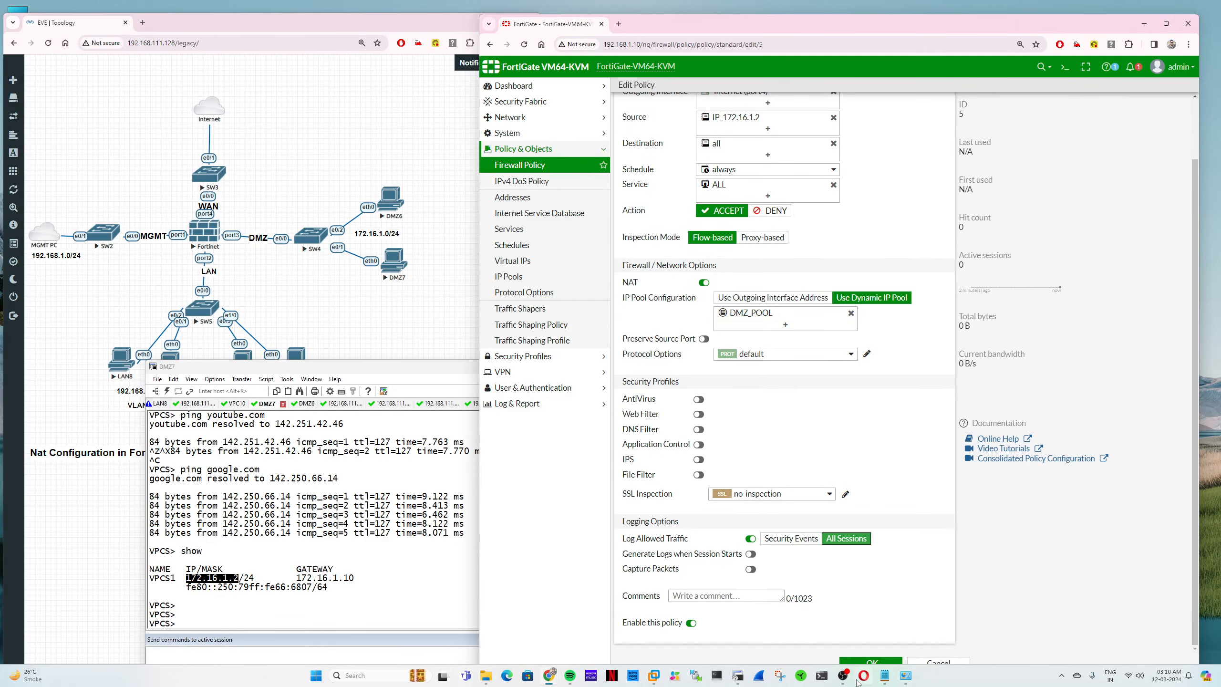
pyautogui.click(870, 662)
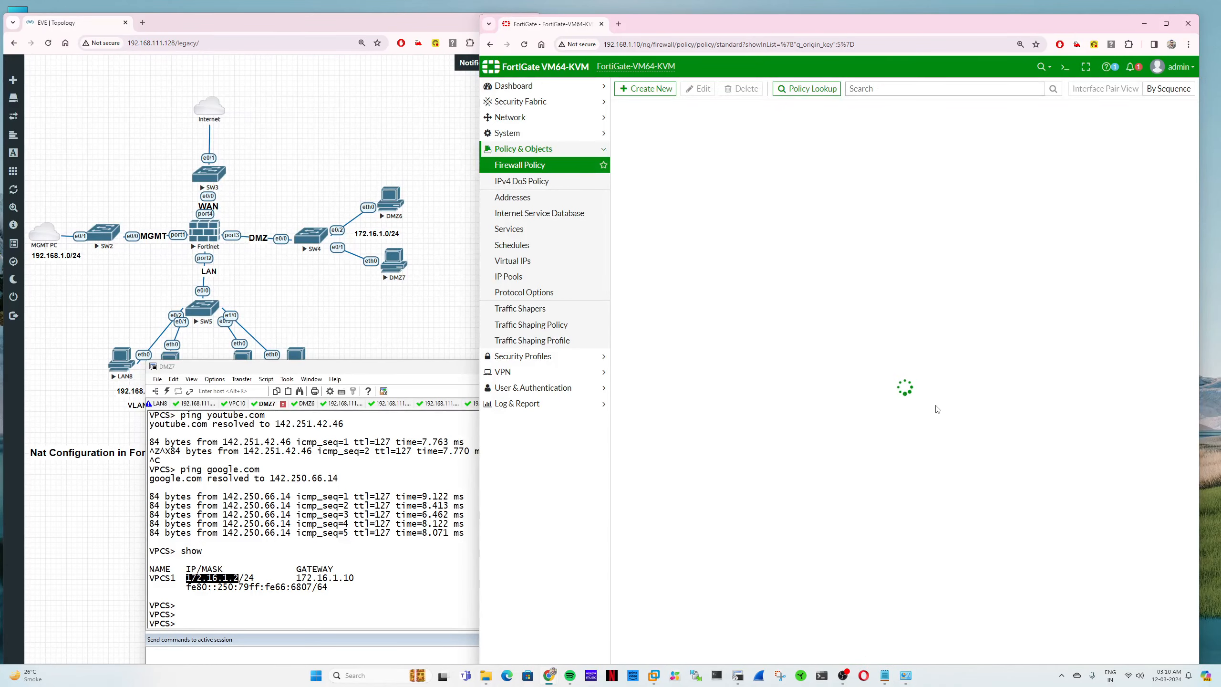
# Step: Ping google.com from the DMZ7 terminal and move its window clear of the firewall page
pyautogui.click(423, 496)
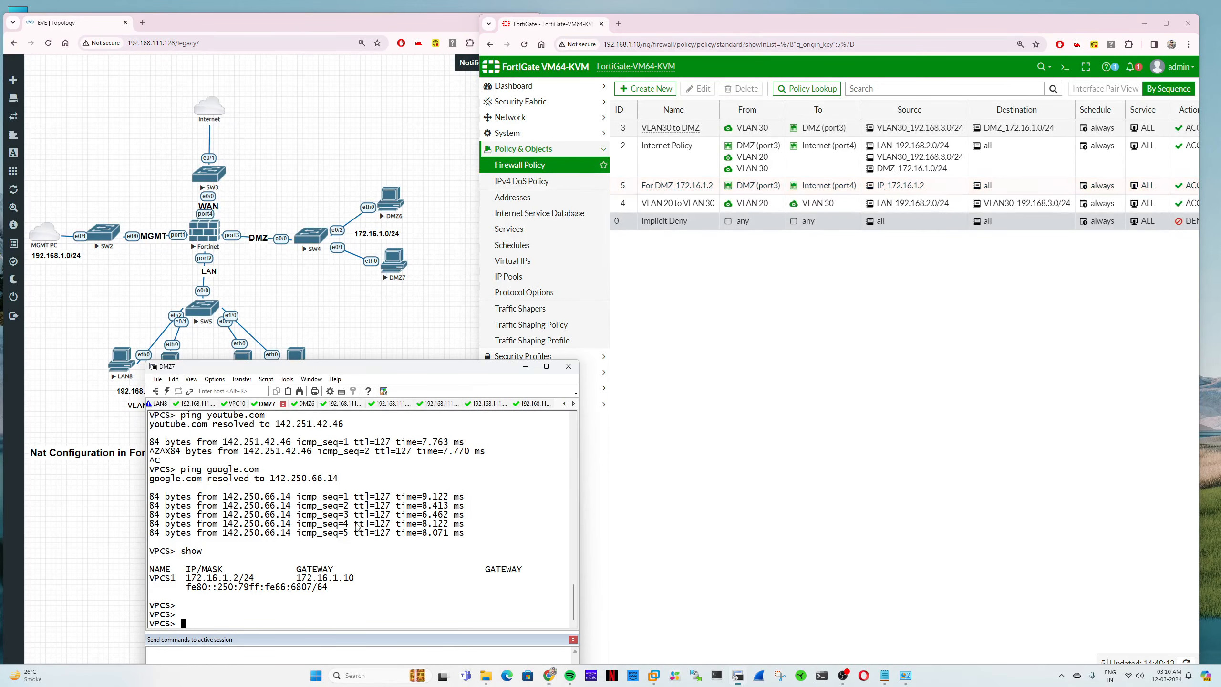
pyautogui.write('ping google.com')
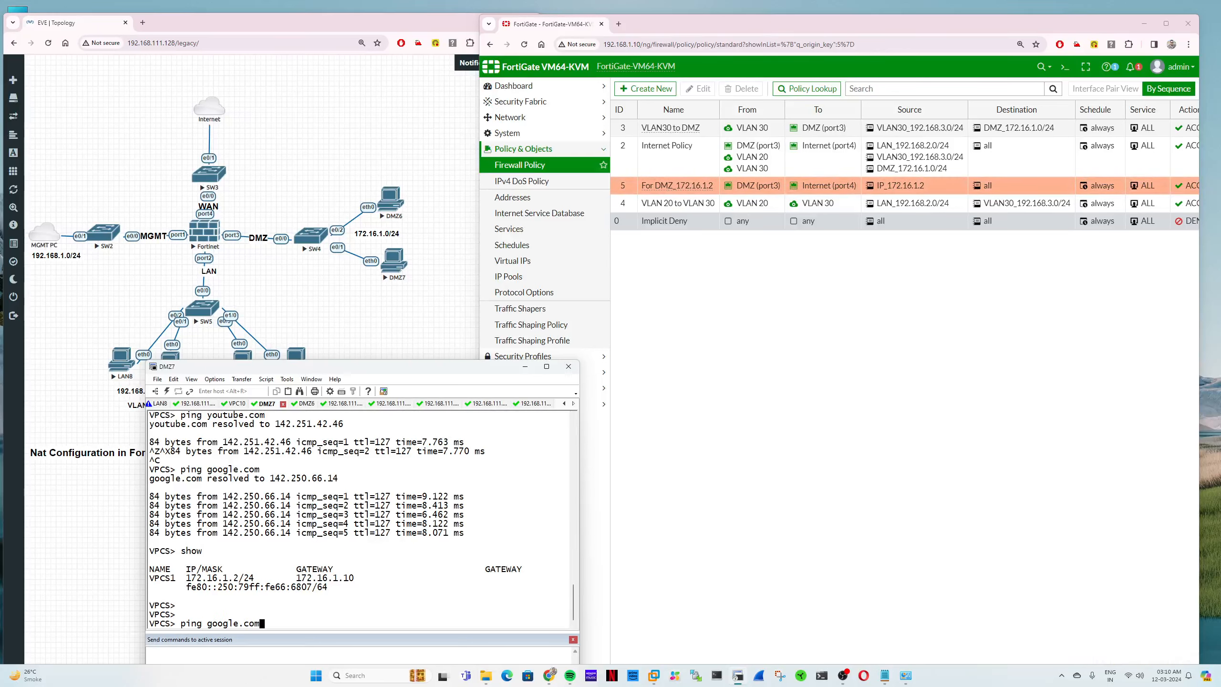
pyautogui.press('Return')
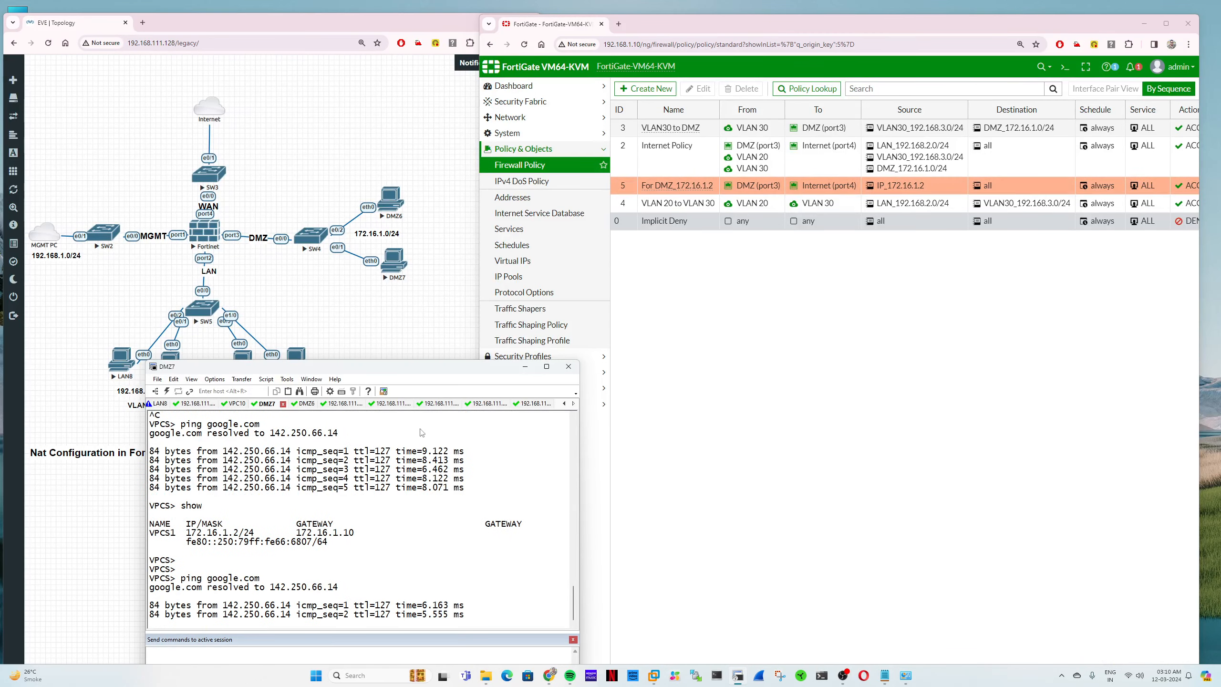
pyautogui.moveTo(433, 376); pyautogui.dragTo(342, 255)
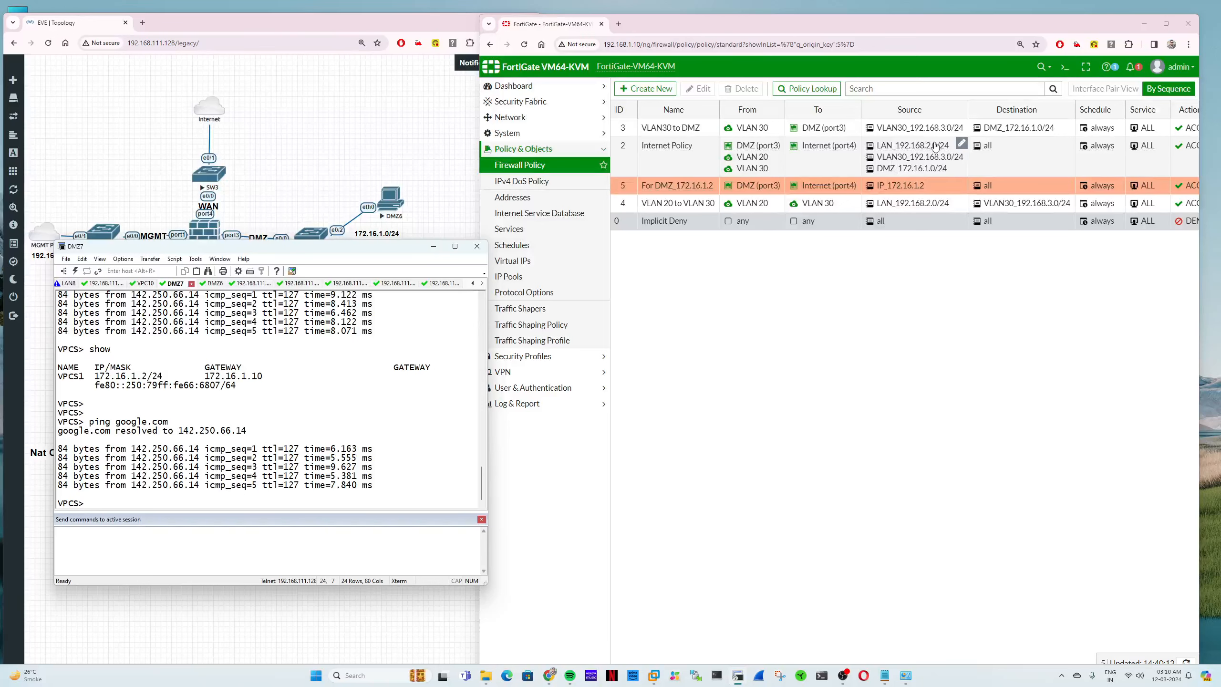
# Step: Reload the firewall policy list, then repeat the google.com ping from DMZ7 and interrupt it
pyautogui.moveTo(940, 147)
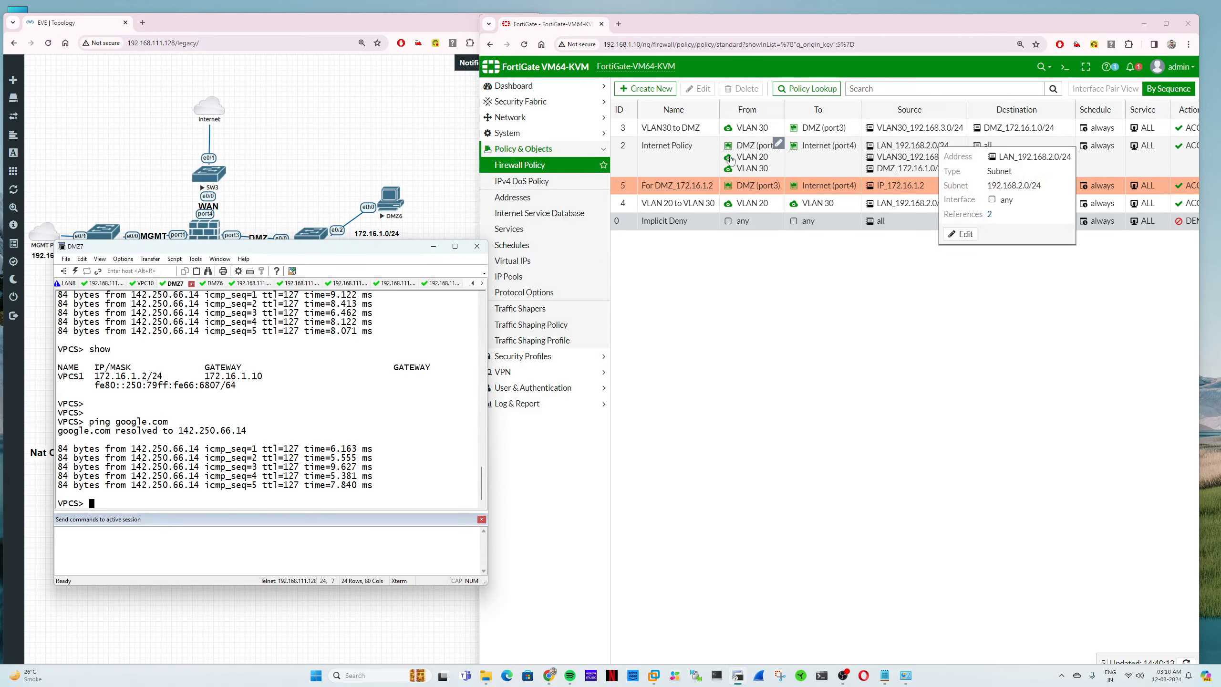
pyautogui.moveTo(658, 149)
pyautogui.click(715, 332)
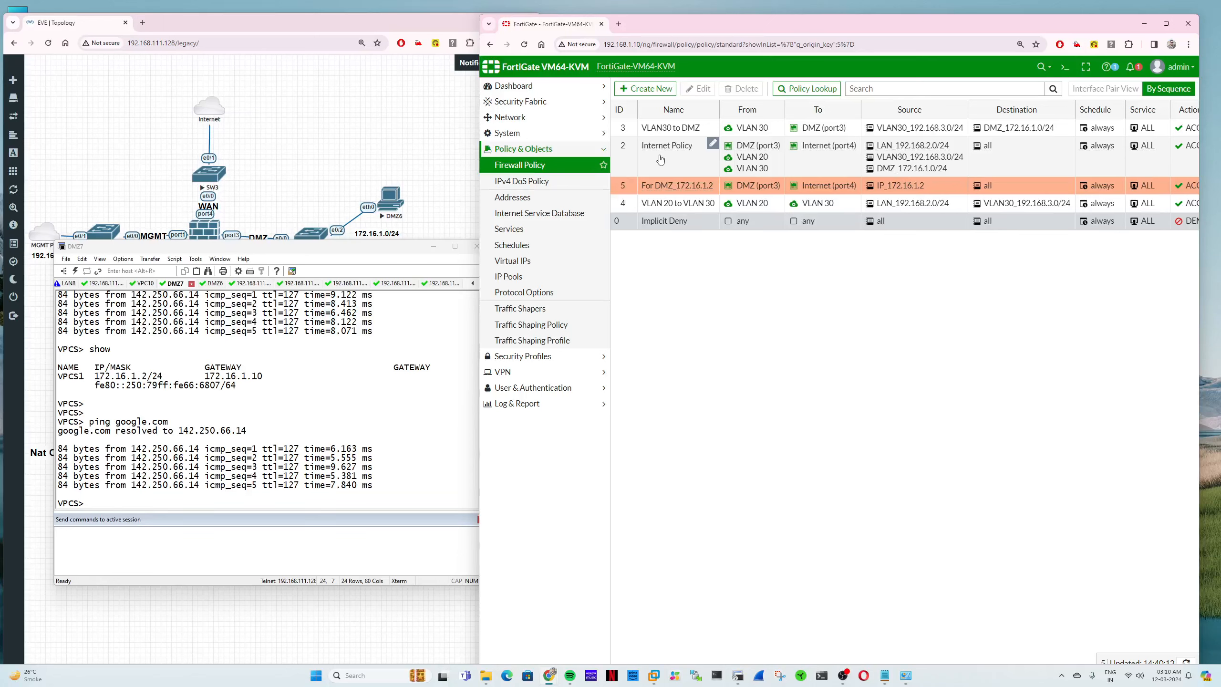
pyautogui.click(679, 168)
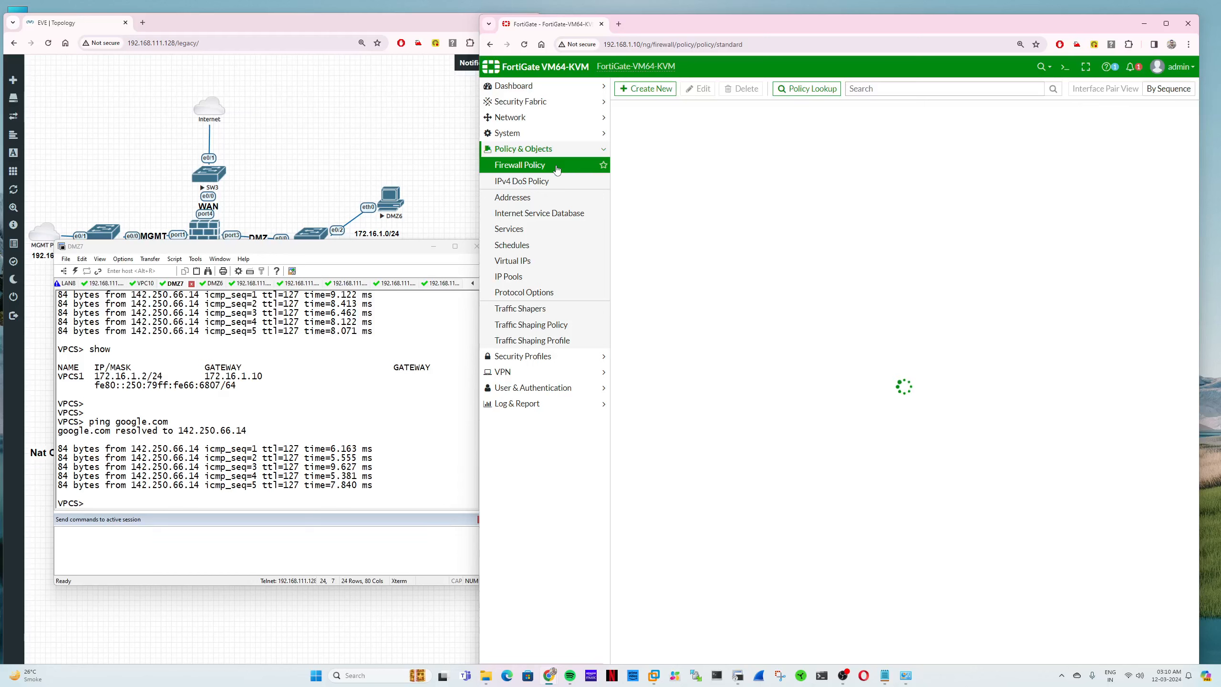
pyautogui.click(370, 434)
pyautogui.press('Up')
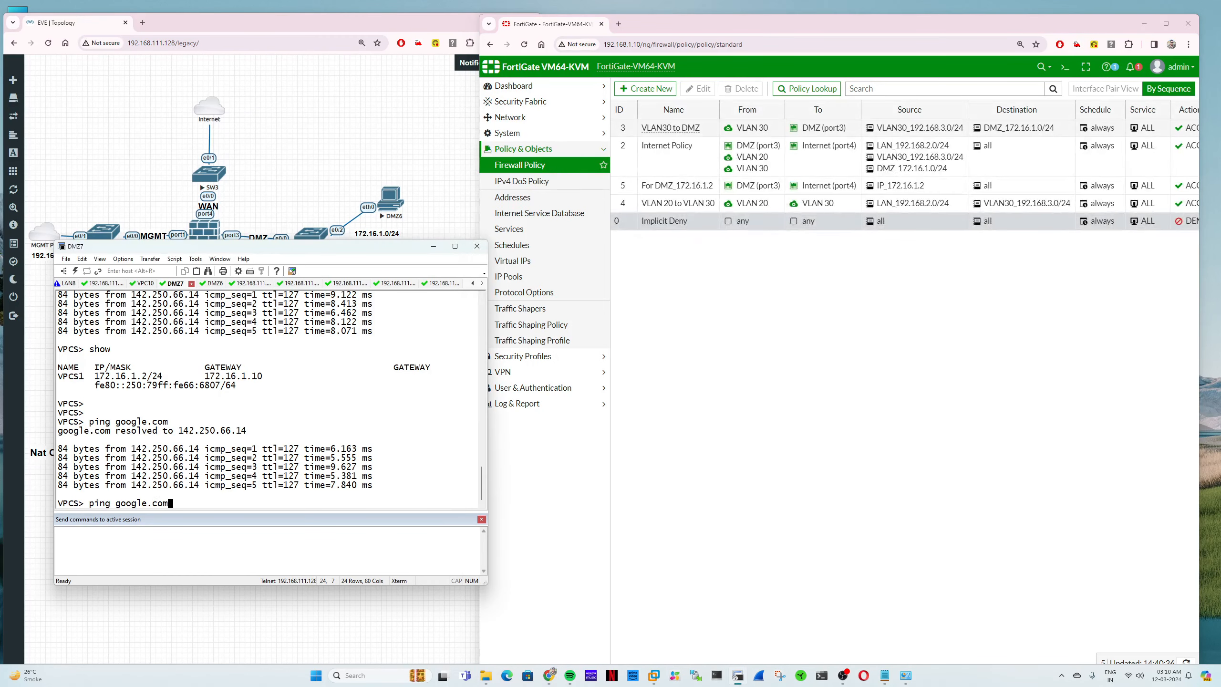
pyautogui.press('Return')
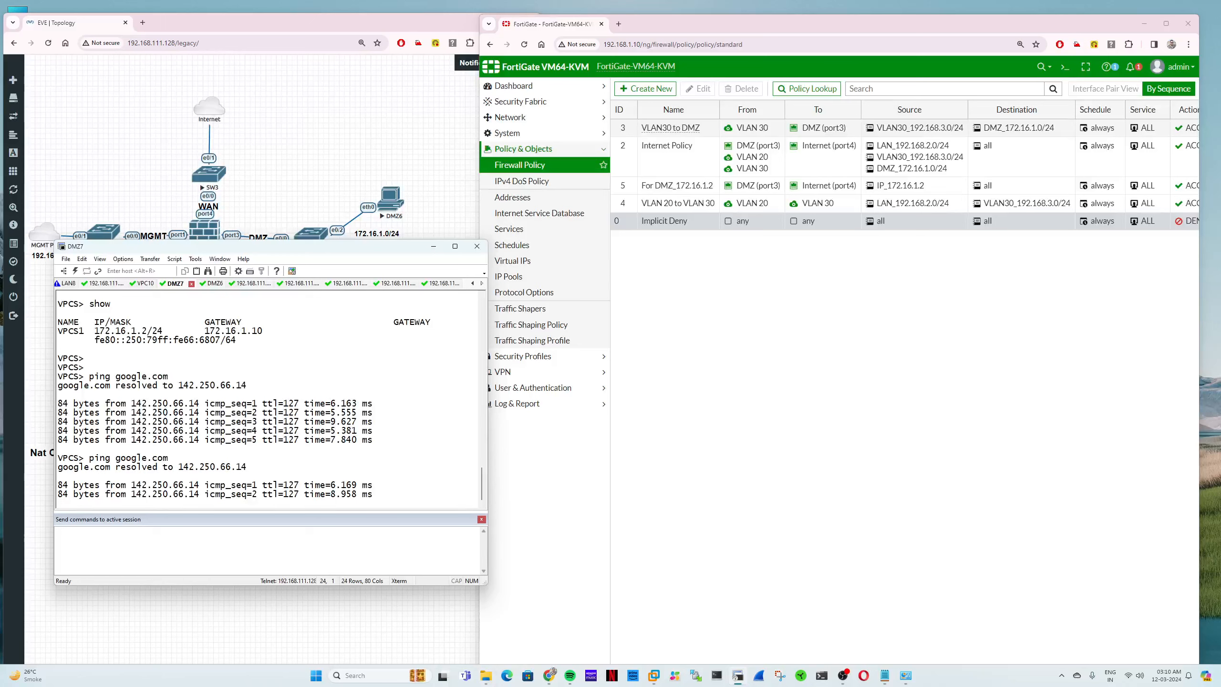
pyautogui.hotkey('ctrl', 'z')
pyautogui.hotkey('ctrl', 'x')
pyautogui.hotkey('ctrl', 'c')
# Step: Ping microsoft.com from the DMZ7 terminal
pyautogui.write('piong')
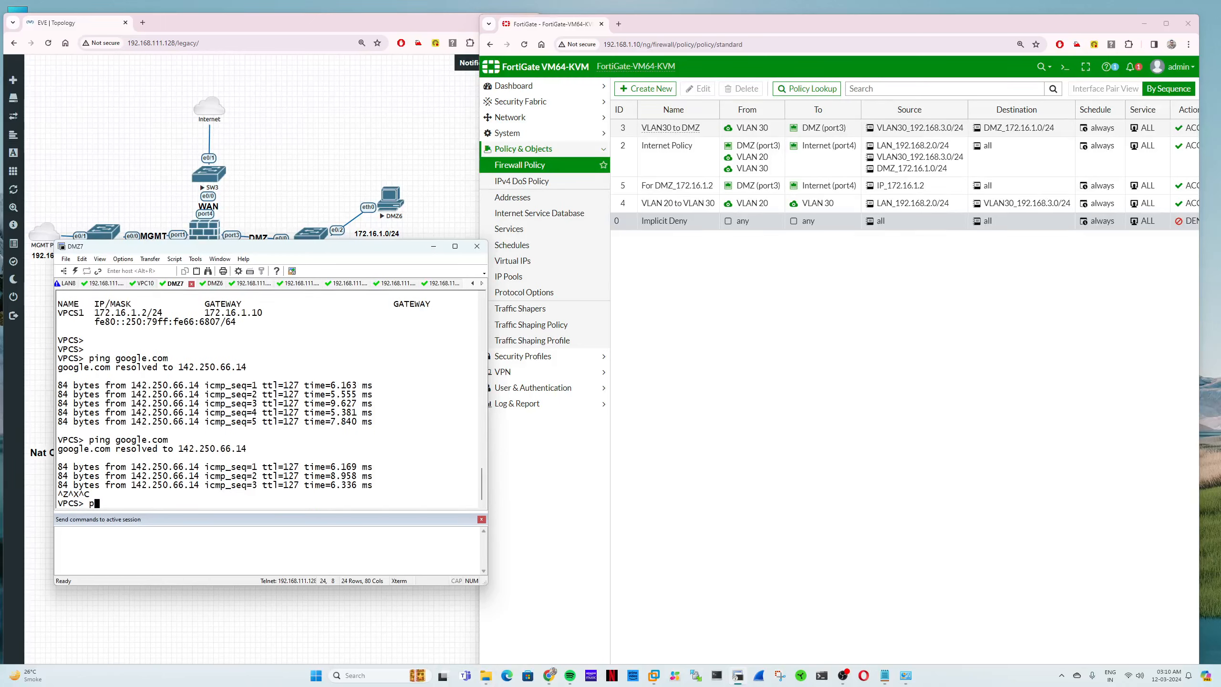
pyautogui.press('BackSpace')
pyautogui.press('BackSpace')
pyautogui.press('BackSpace')
pyautogui.write('ng microsf')
pyautogui.press('BackSpace')
pyautogui.write('oft.com')
pyautogui.press('Return')
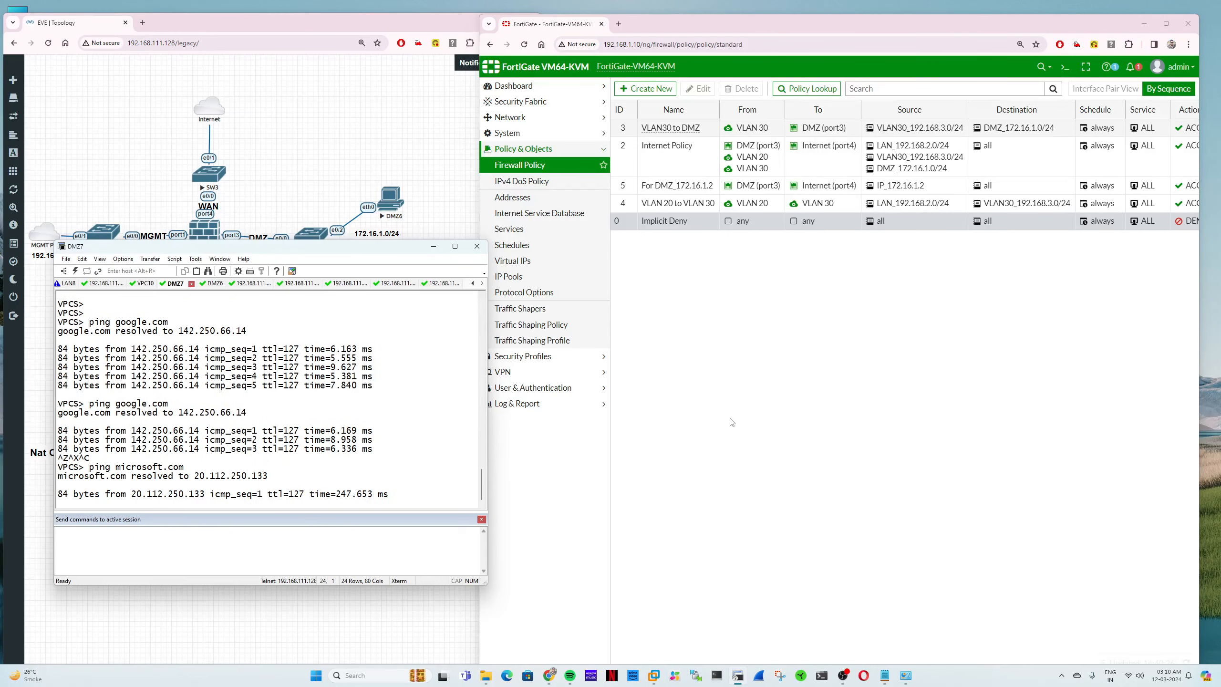
# Step: Open the forward traffic log and check the NAT IP of the newest microsoft.com entry from 172.16.1.2
pyautogui.click(731, 421)
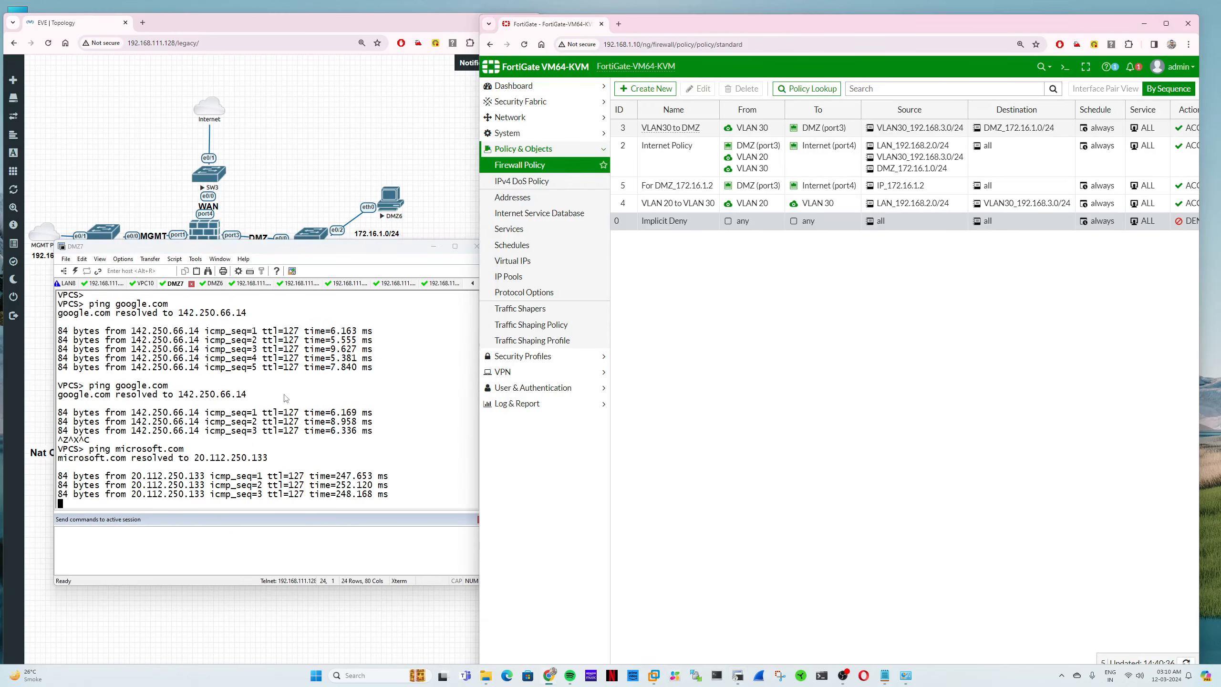
pyautogui.click(516, 403)
pyautogui.click(521, 228)
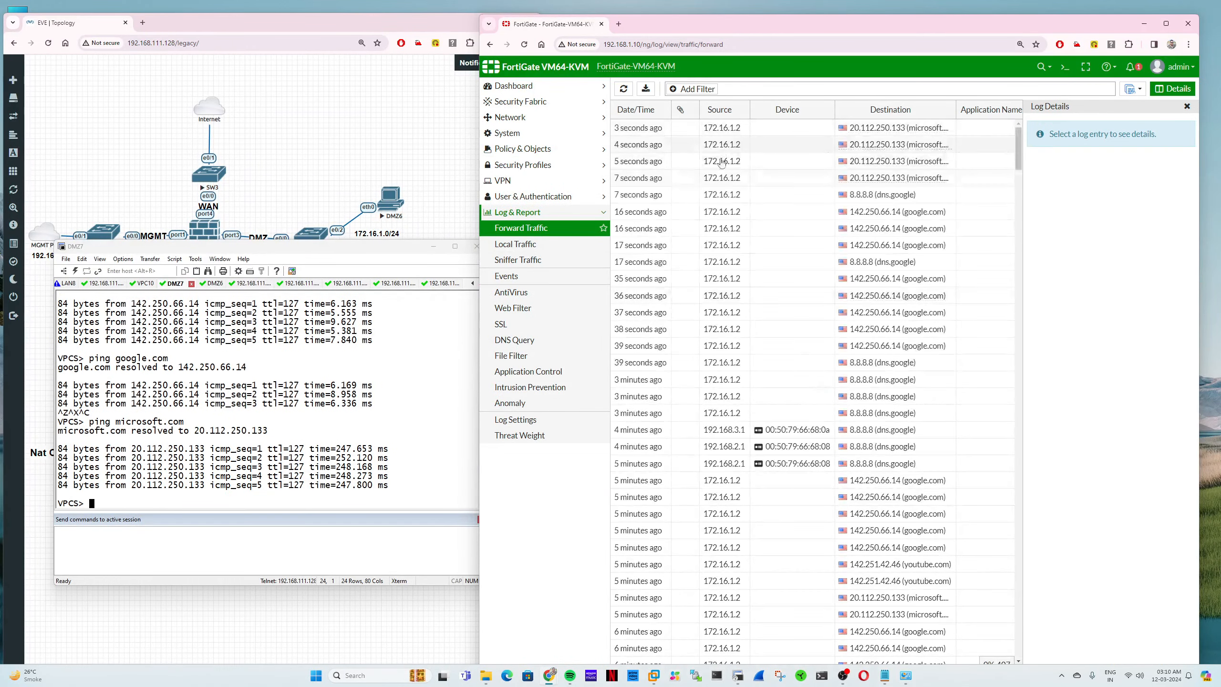
pyautogui.doubleClick(731, 133)
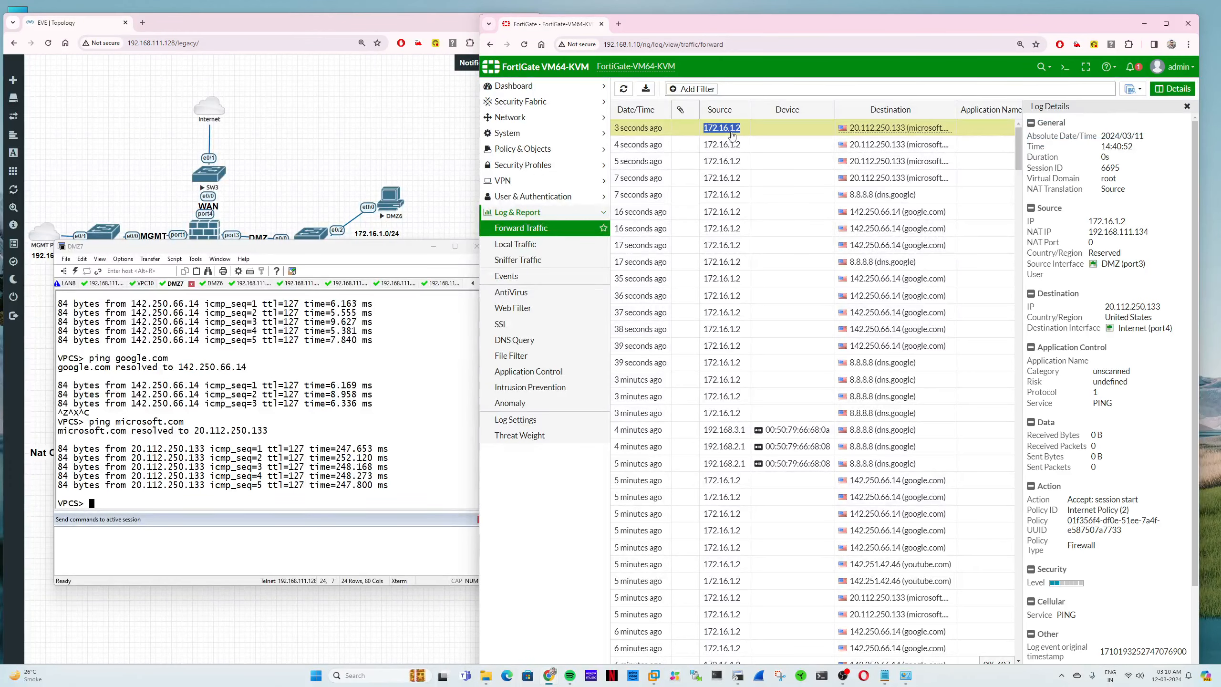
pyautogui.doubleClick(1143, 229)
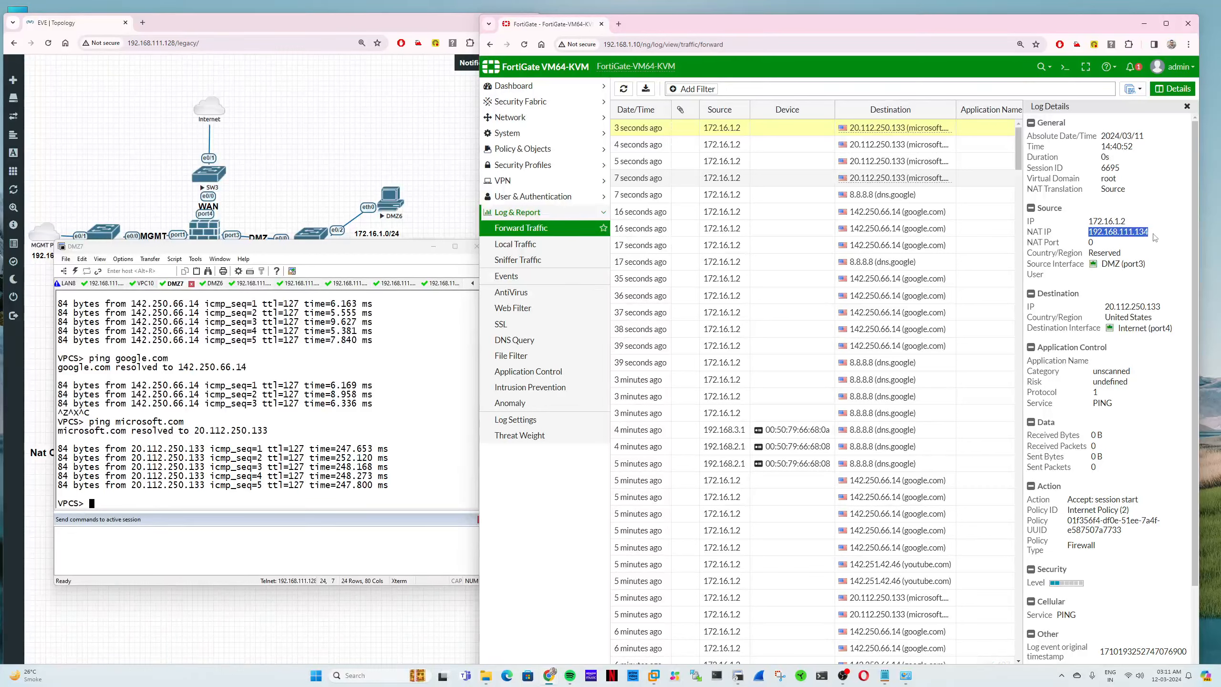
# Step: Examine the google.com and dns.google log entries from 172.16.1.2 for their policy ID and NAT IP
pyautogui.doubleClick(723, 212)
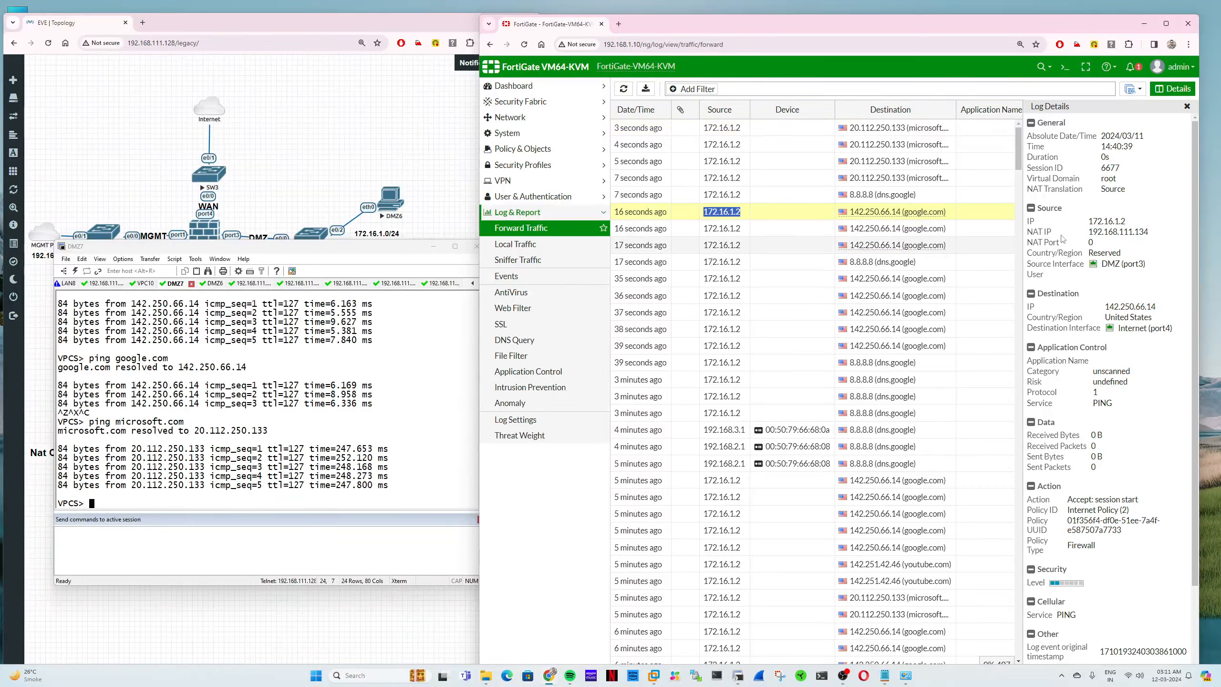
pyautogui.press('Down')
pyautogui.press('Down')
pyautogui.press('Down')
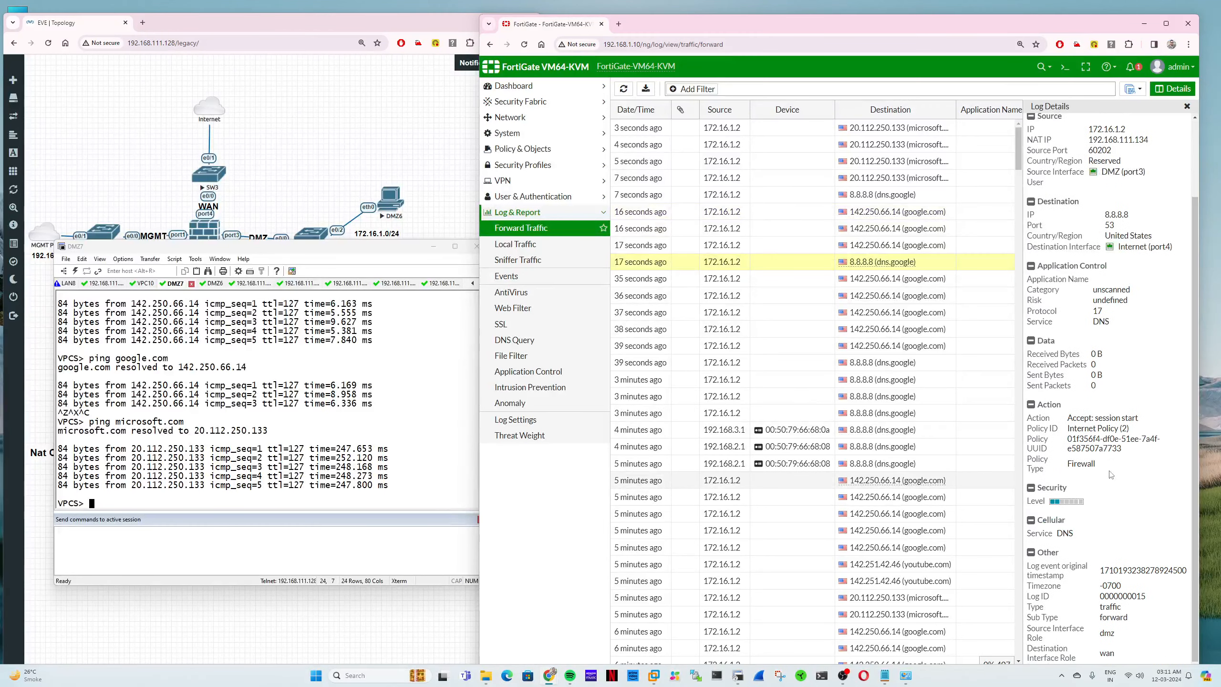
pyautogui.scroll(-2, 1098, 494)
pyautogui.moveTo(1137, 424); pyautogui.dragTo(1062, 425)
pyautogui.click(1083, 415)
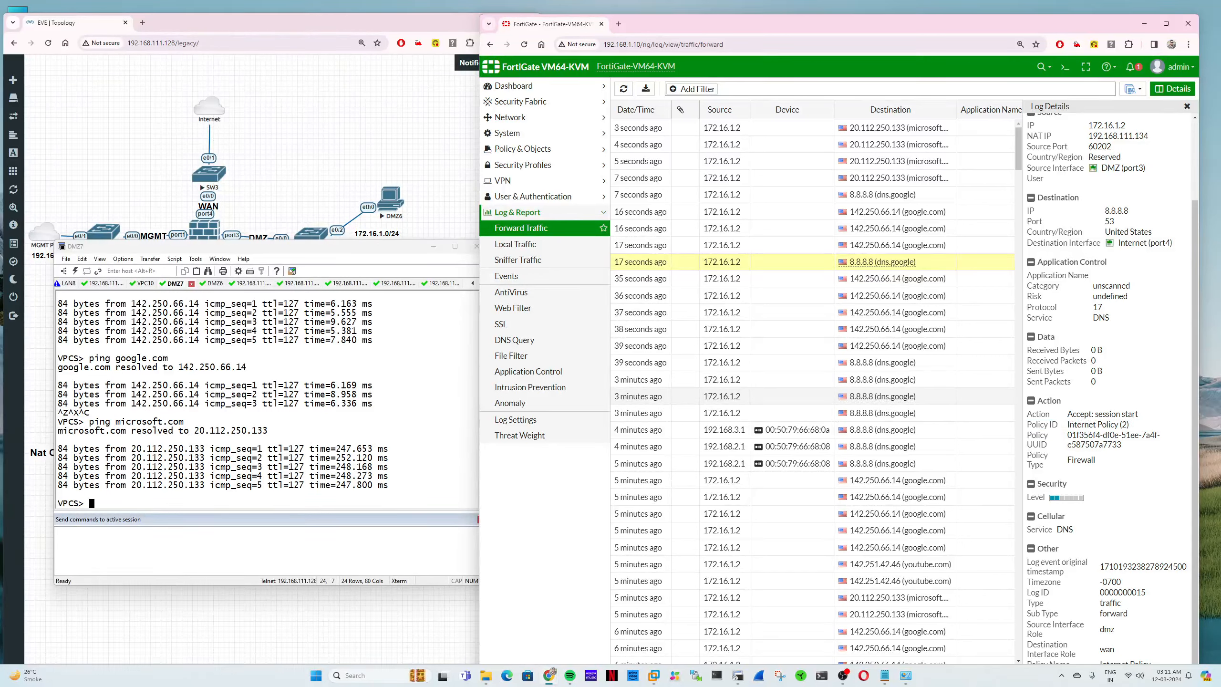
pyautogui.moveTo(1067, 424); pyautogui.dragTo(1117, 424)
pyautogui.doubleClick(1124, 424)
pyautogui.scroll(2, 1141, 439)
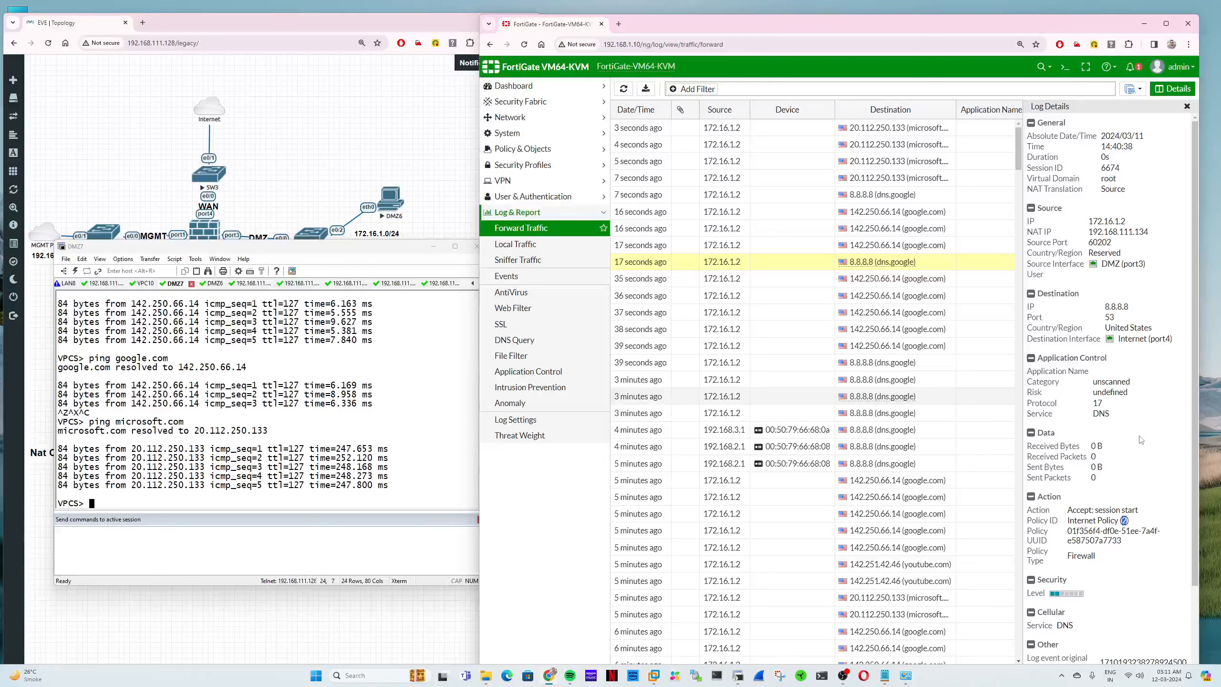
pyautogui.moveTo(1067, 520); pyautogui.dragTo(1123, 517)
pyautogui.doubleClick(1118, 231)
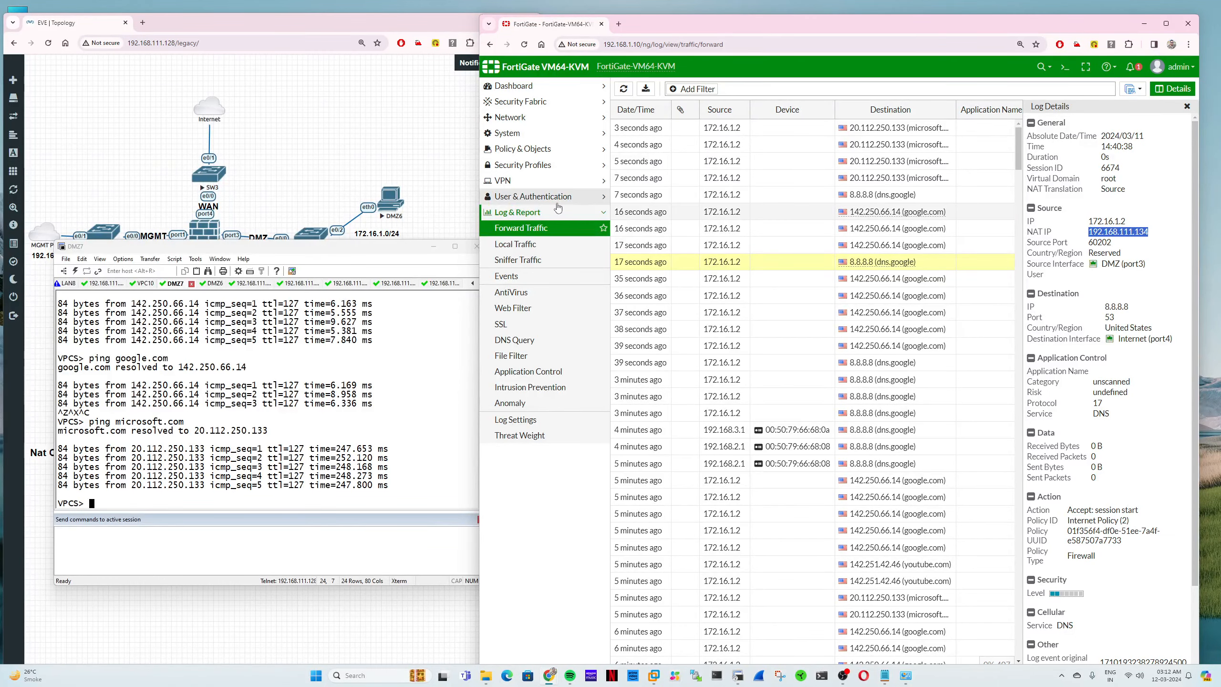
# Step: Move the For DMZ_172.16.1.2 policy above Internet Policy in the firewall policy list
pyautogui.click(554, 151)
pyautogui.click(549, 166)
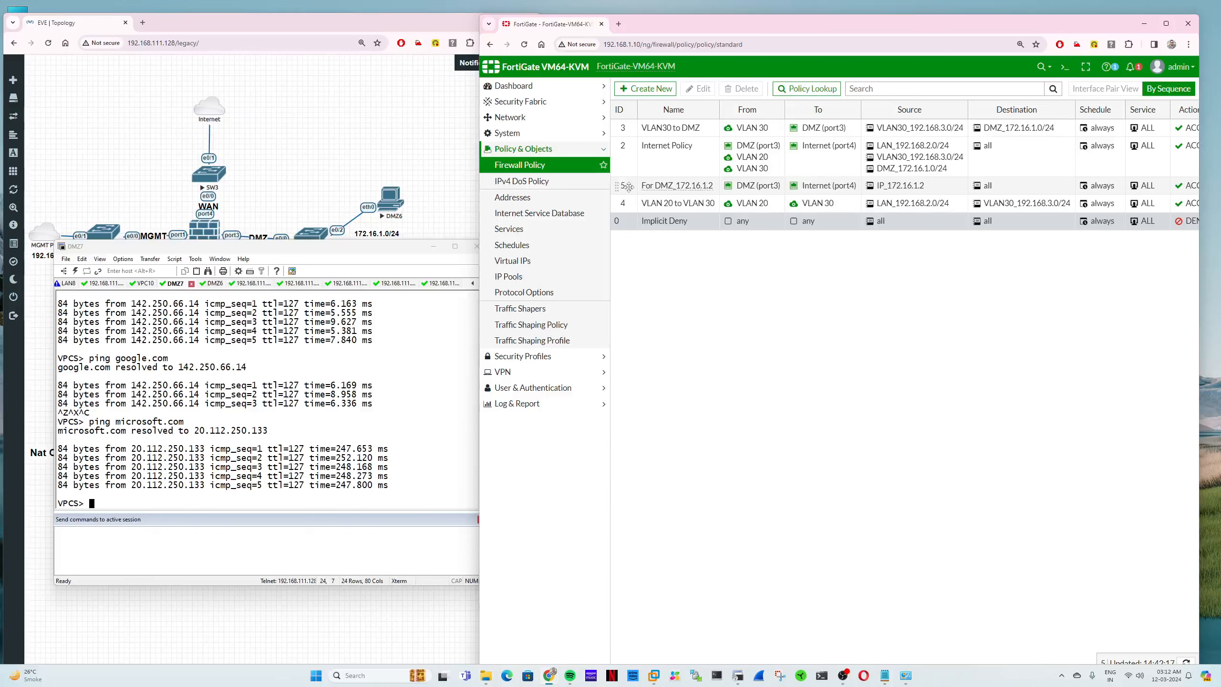
pyautogui.moveTo(627, 187); pyautogui.dragTo(624, 149)
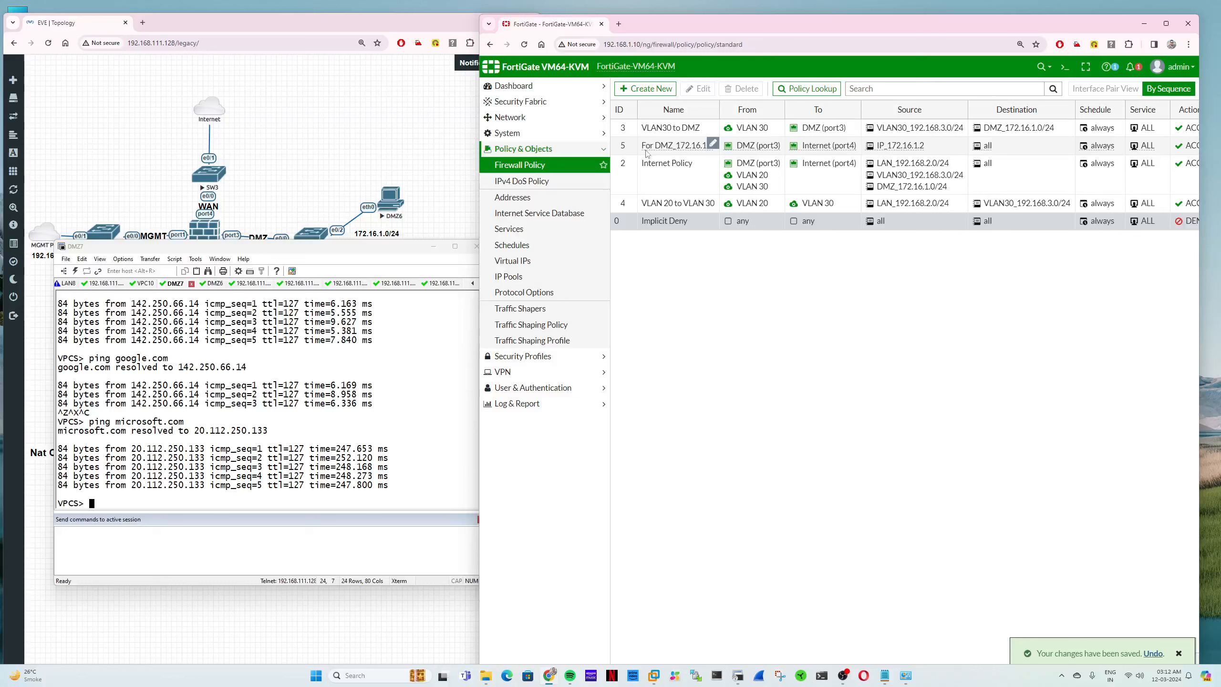
# Step: Repeat the microsoft.com ping from DMZ7 to send traffic through the reordered policies
pyautogui.click(194, 470)
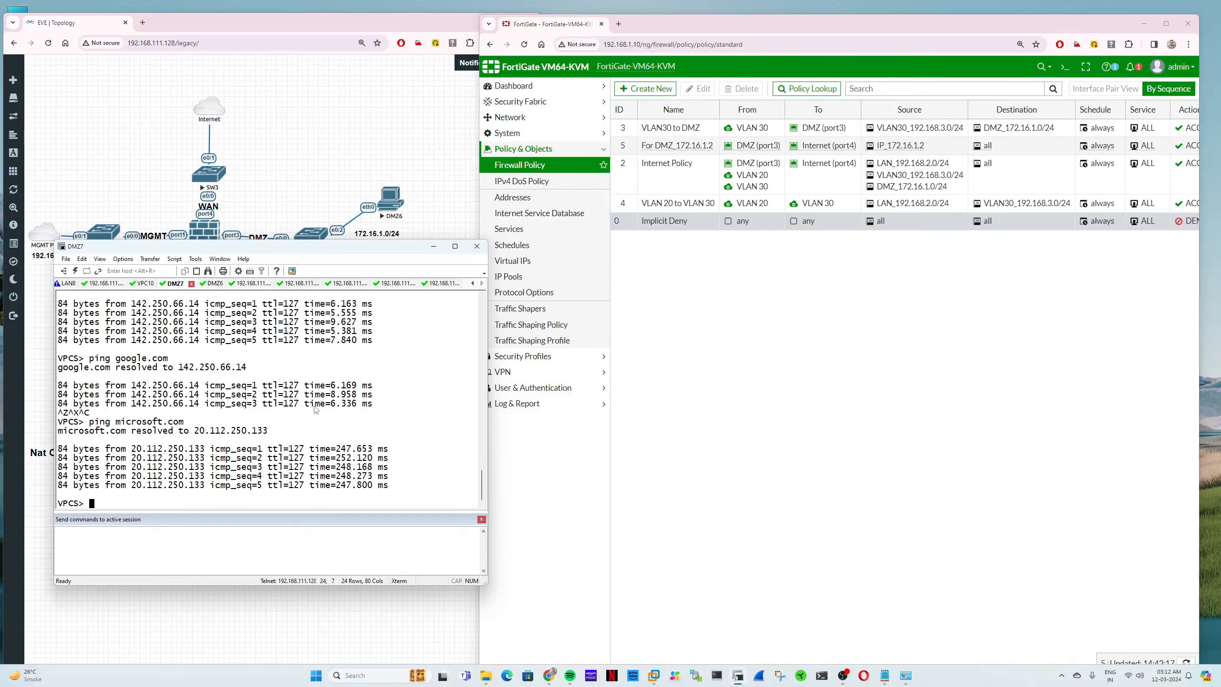
pyautogui.press('Up')
pyautogui.press('Return')
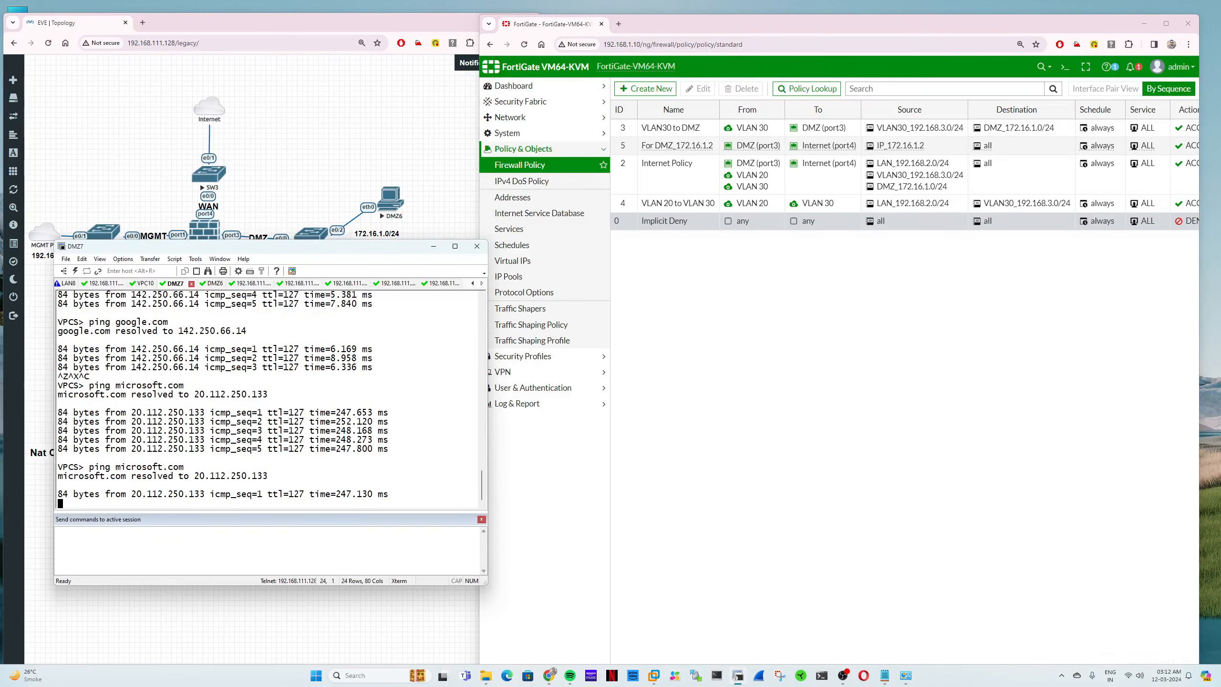
# Step: Open the For DMZ_172.16.1.2 policy, check the details of its DMZ_POOL and close it without changes
pyautogui.click(677, 145)
pyautogui.doubleClick(677, 145)
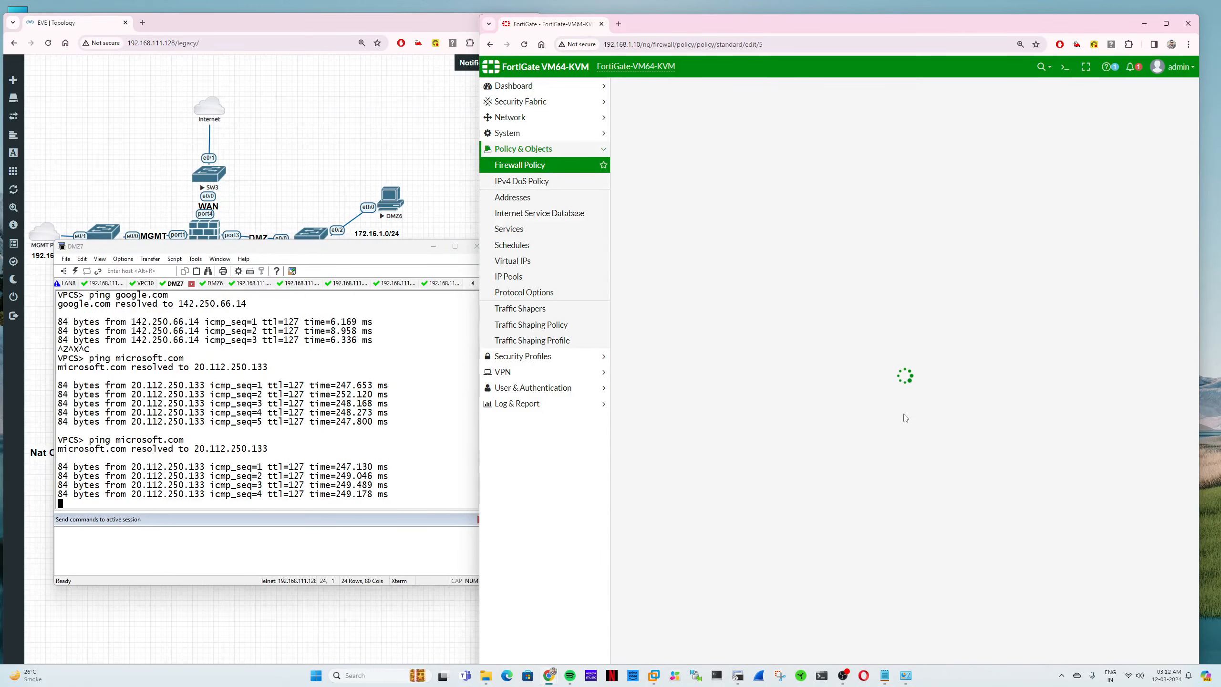
pyautogui.moveTo(765, 382)
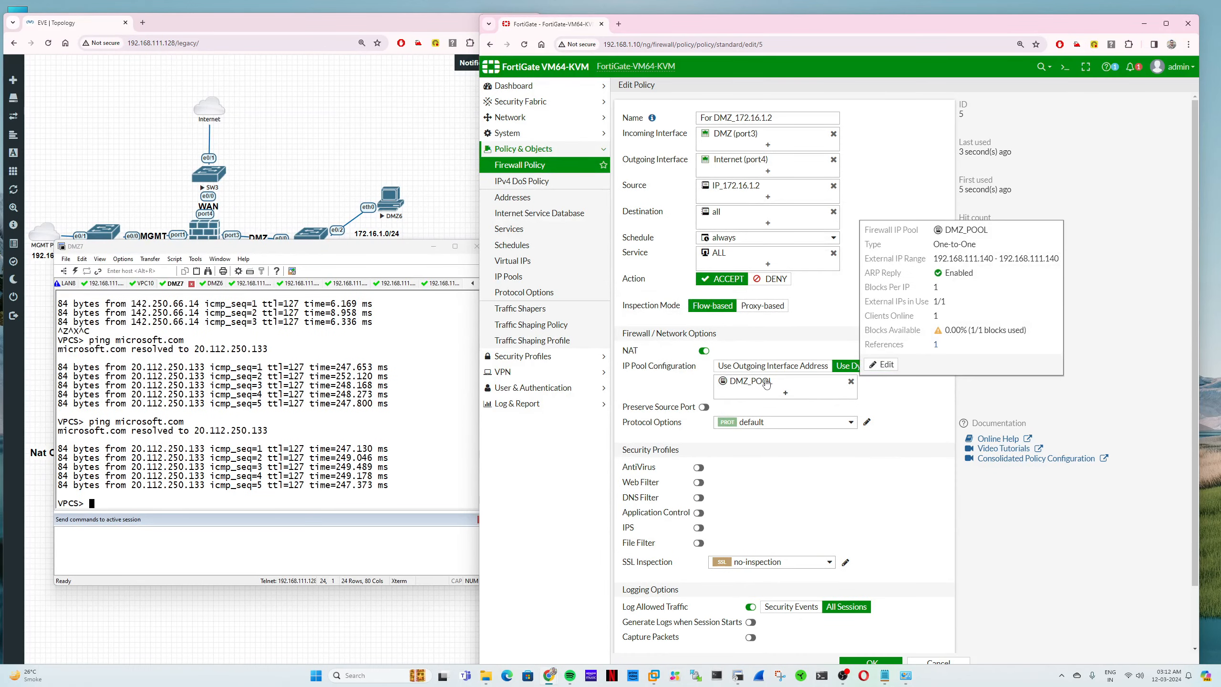
pyautogui.click(924, 661)
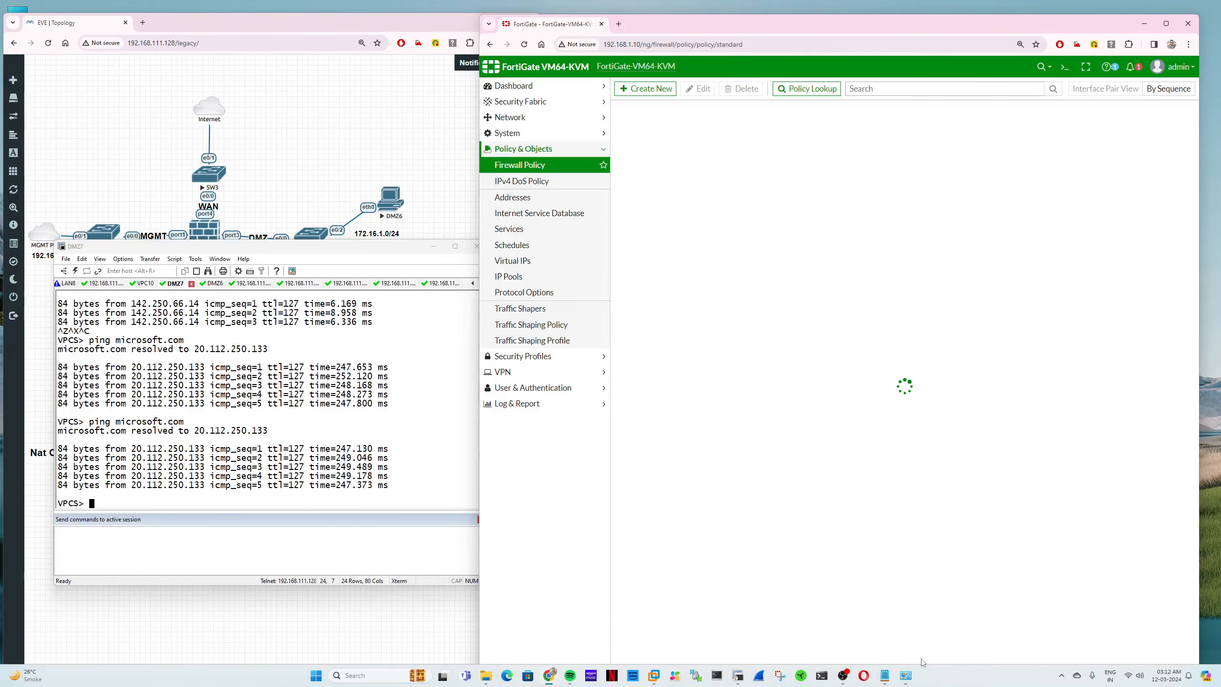
# Step: Run the microsoft.com ping from DMZ7 once more and return to the command prompt
pyautogui.click(340, 469)
pyautogui.press('Up')
pyautogui.press('Return')
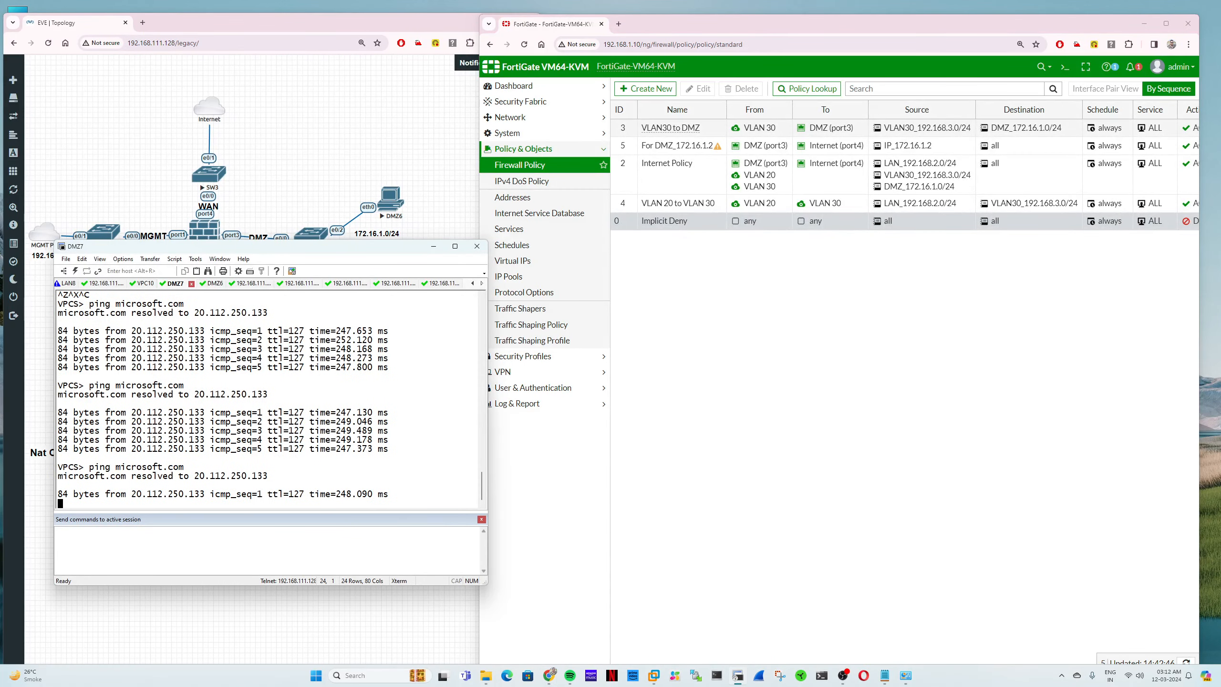
pyautogui.press('Up')
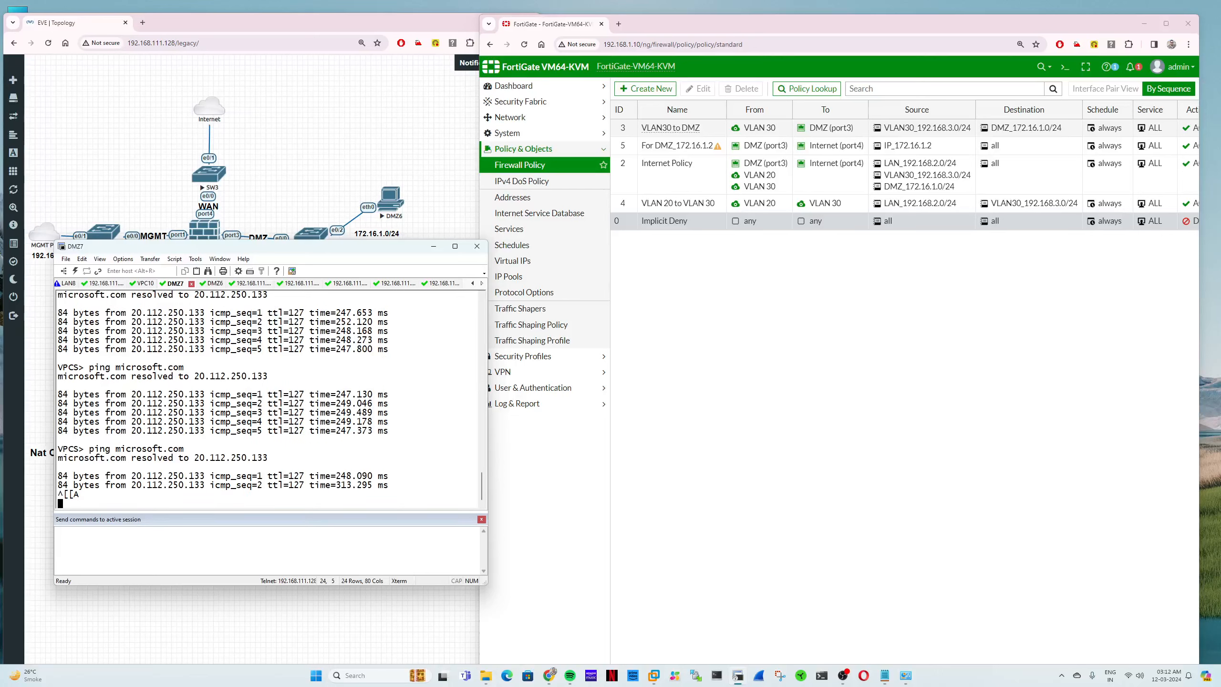
pyautogui.press('Up')
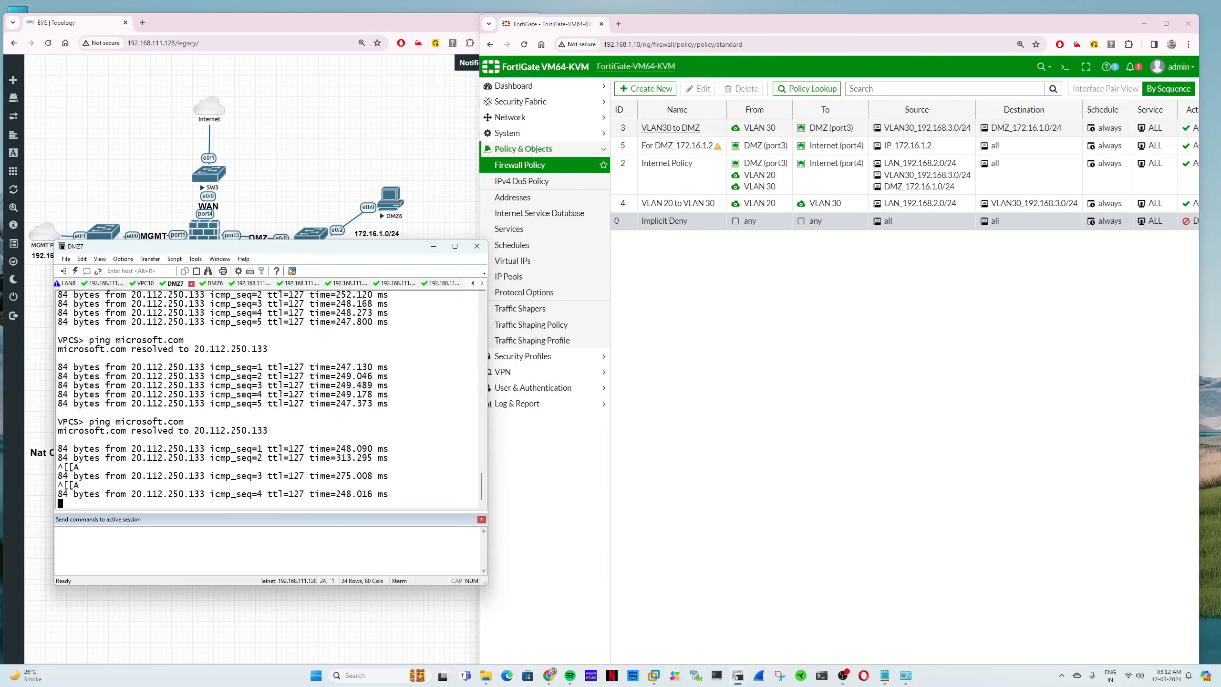
pyautogui.hotkey('ctrl', 'z')
pyautogui.hotkey('ctrl', 'x')
pyautogui.hotkey('ctrl', 'c')
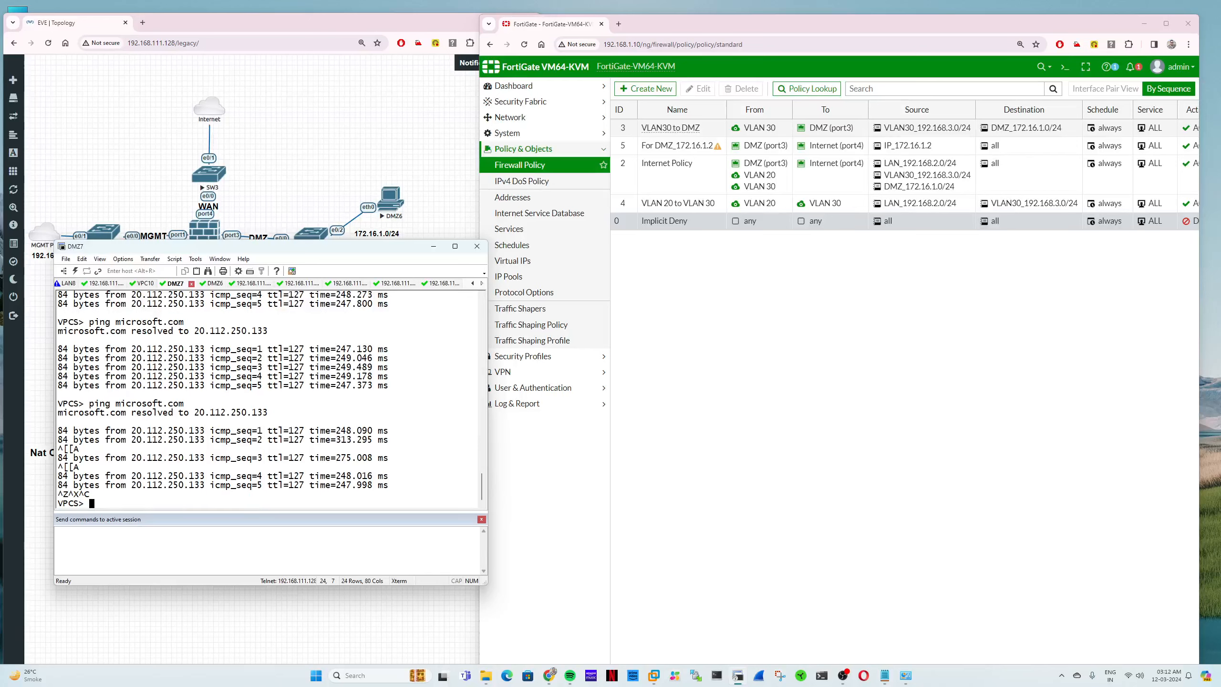
# Step: Open the Forward Traffic log, examine the NAT details of the newest microsoft.com entry and reload the log
pyautogui.click(591, 404)
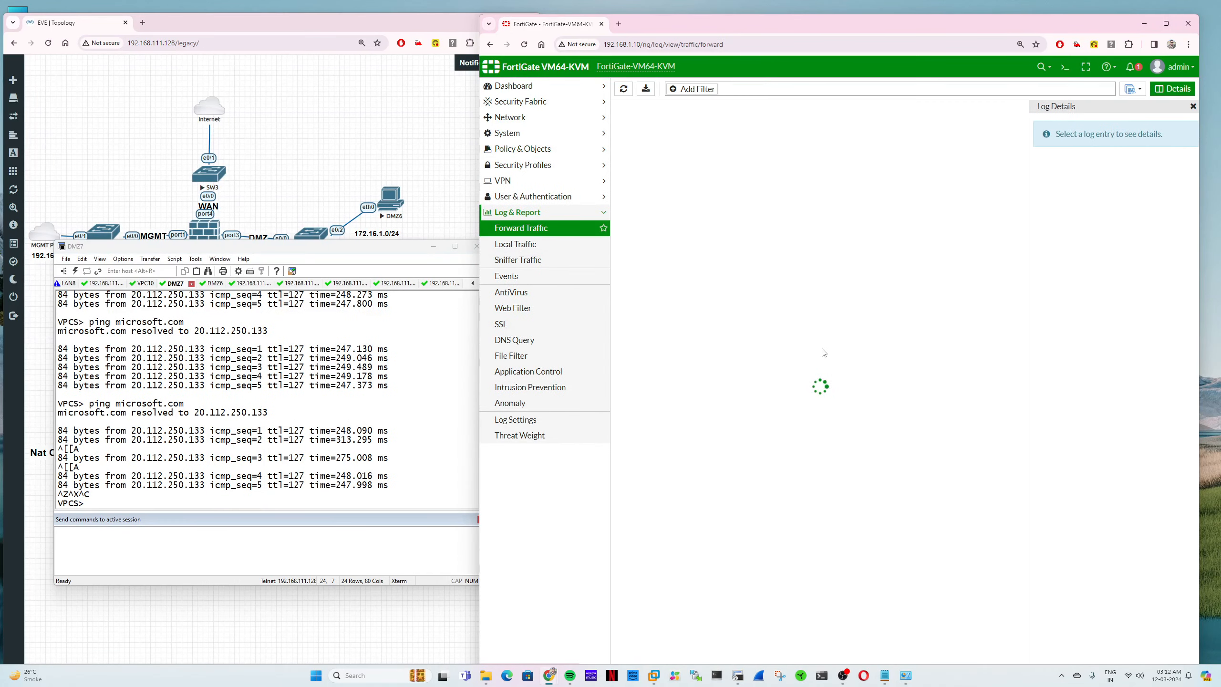
pyautogui.click(769, 128)
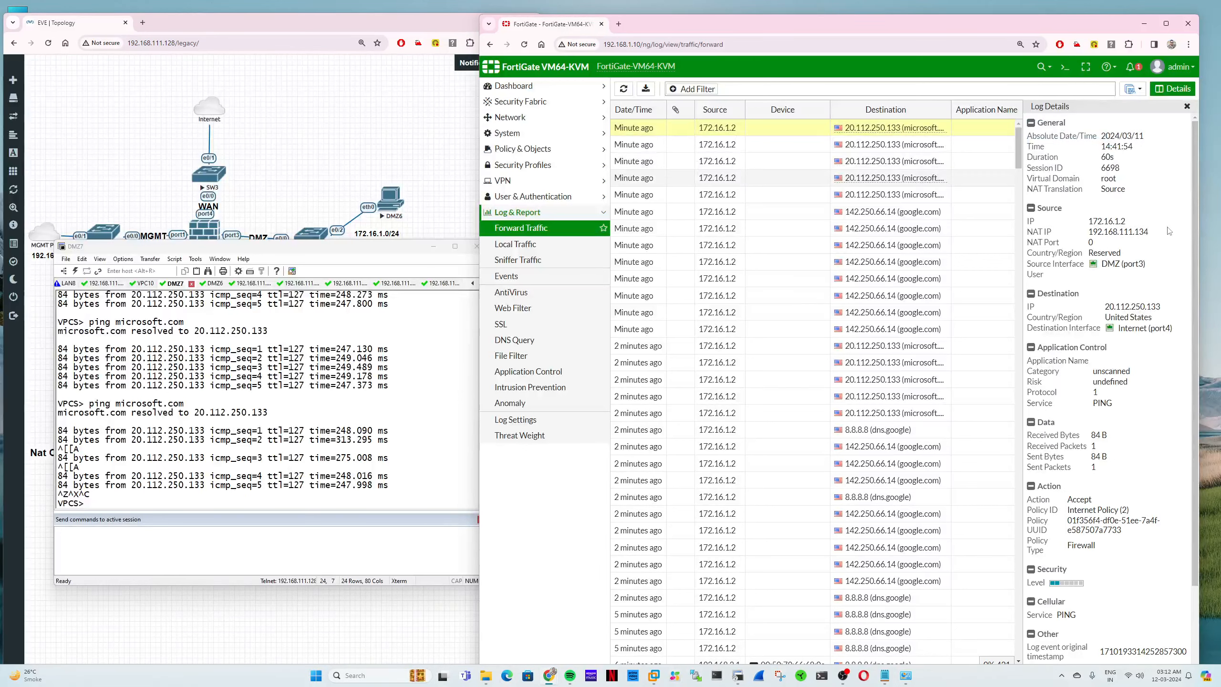
pyautogui.click(624, 88)
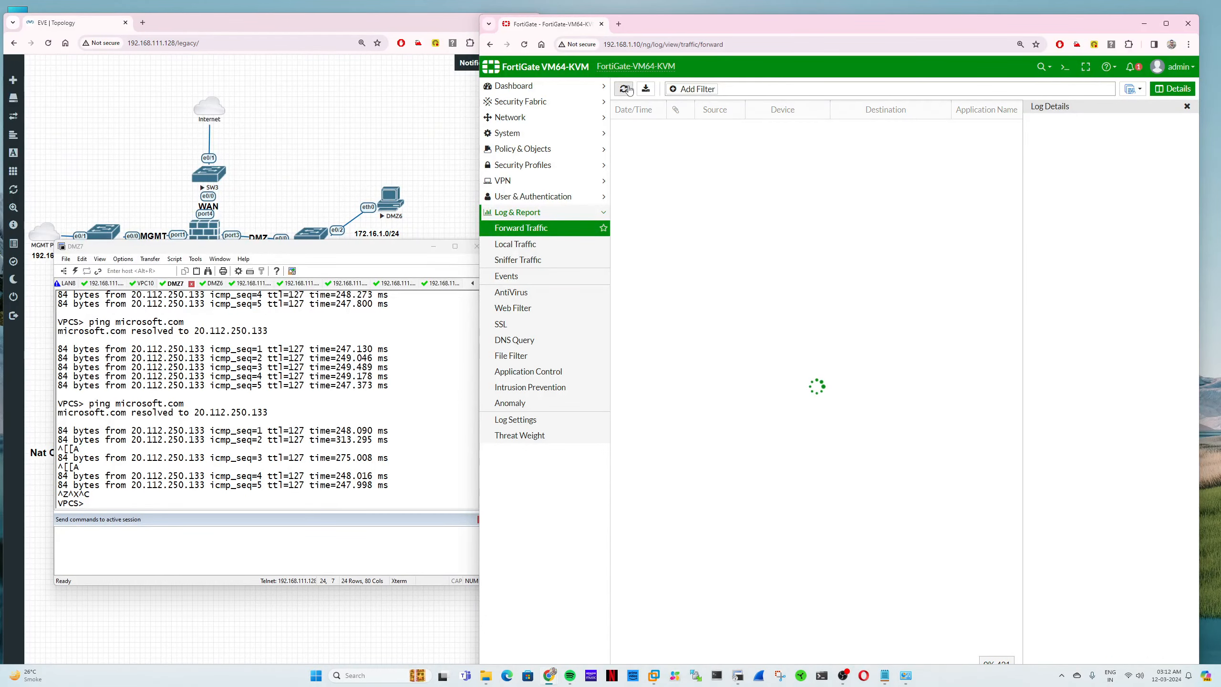
pyautogui.scroll(-5, 959, 573)
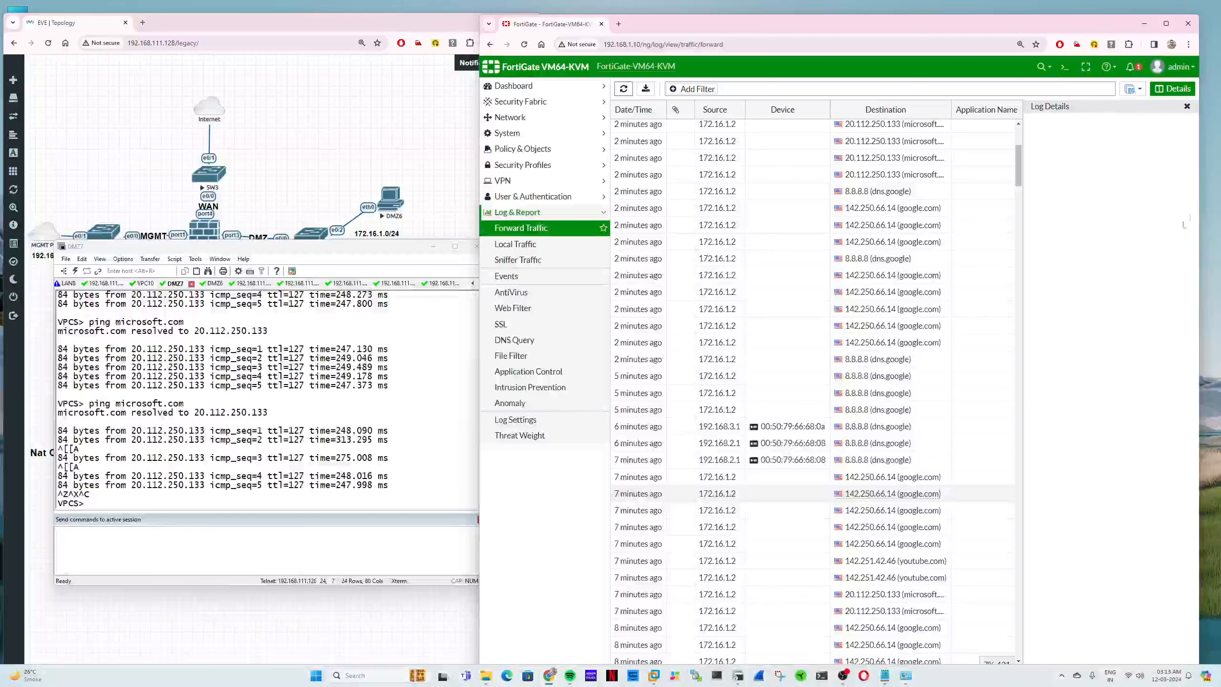
pyautogui.click(1187, 106)
pyautogui.click(522, 228)
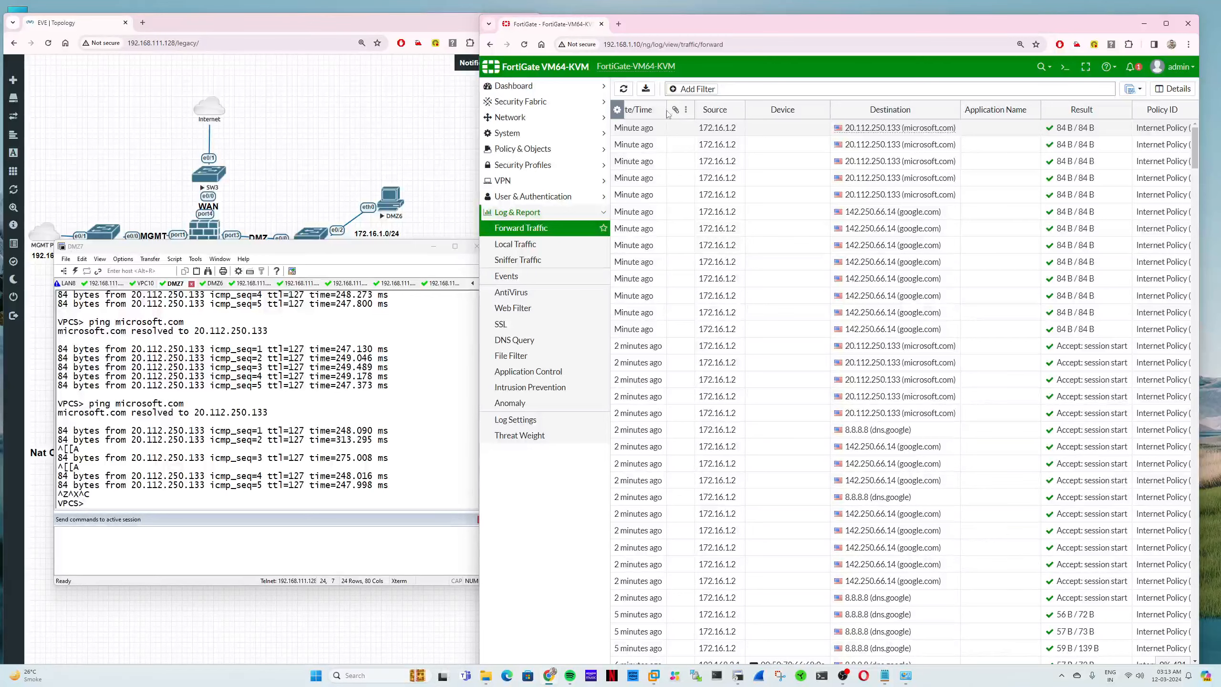
pyautogui.moveTo(666, 110); pyautogui.dragTo(686, 113)
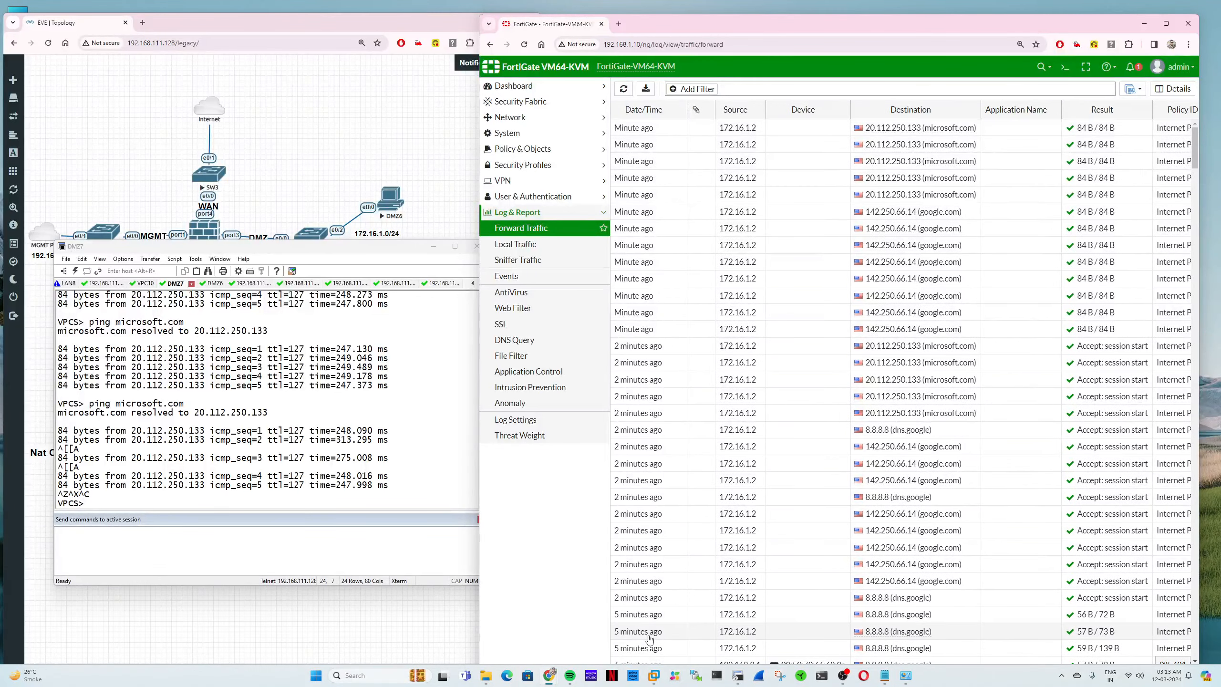
pyautogui.click(521, 227)
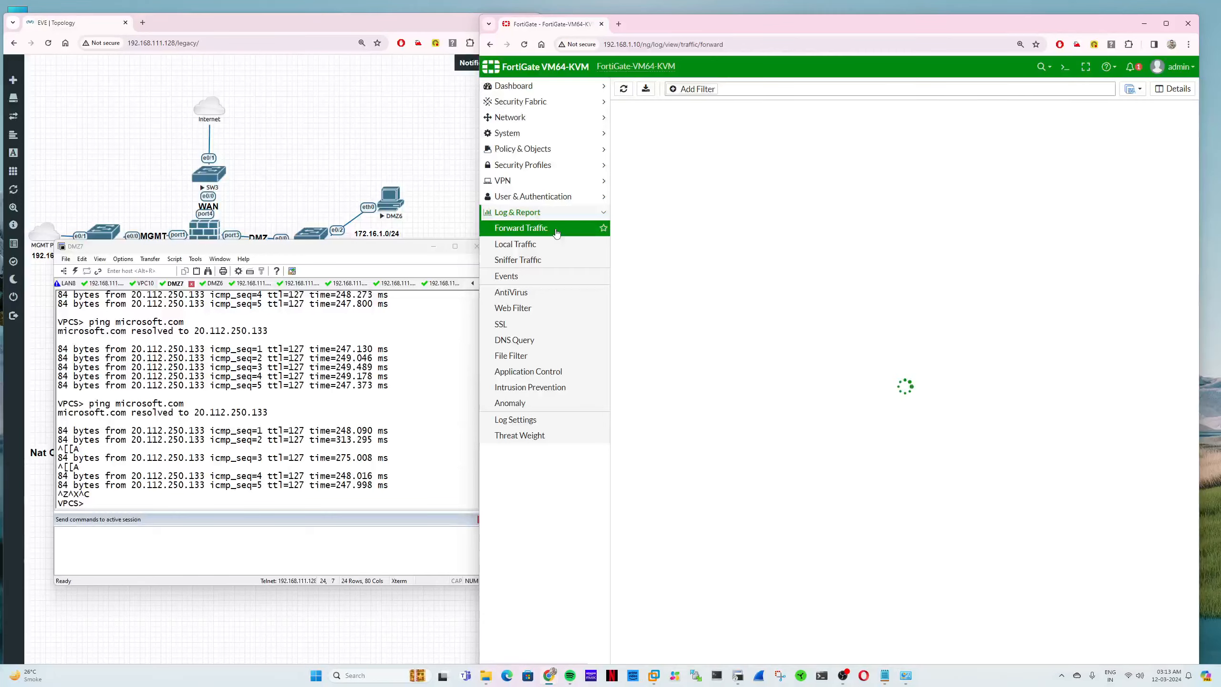
# Step: Repeat the microsoft.com ping from DMZ7, interrupt it and ping youtube.com from the same host
pyautogui.click(257, 440)
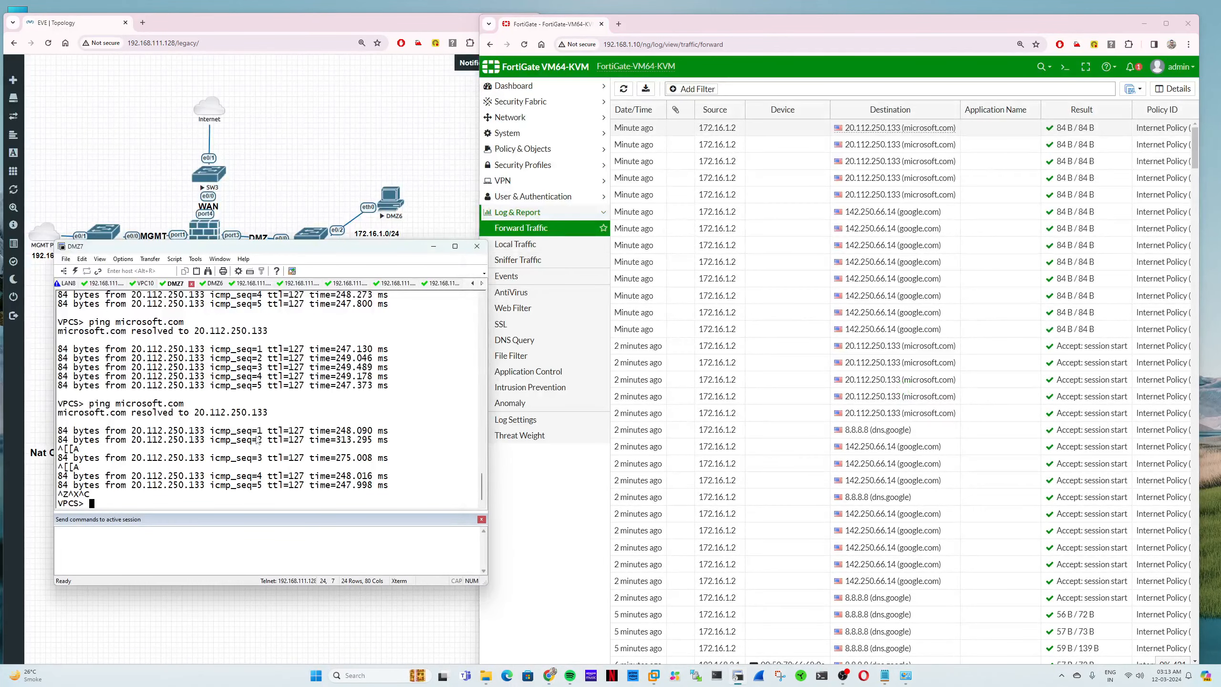
pyautogui.press('Up')
pyautogui.press('Return')
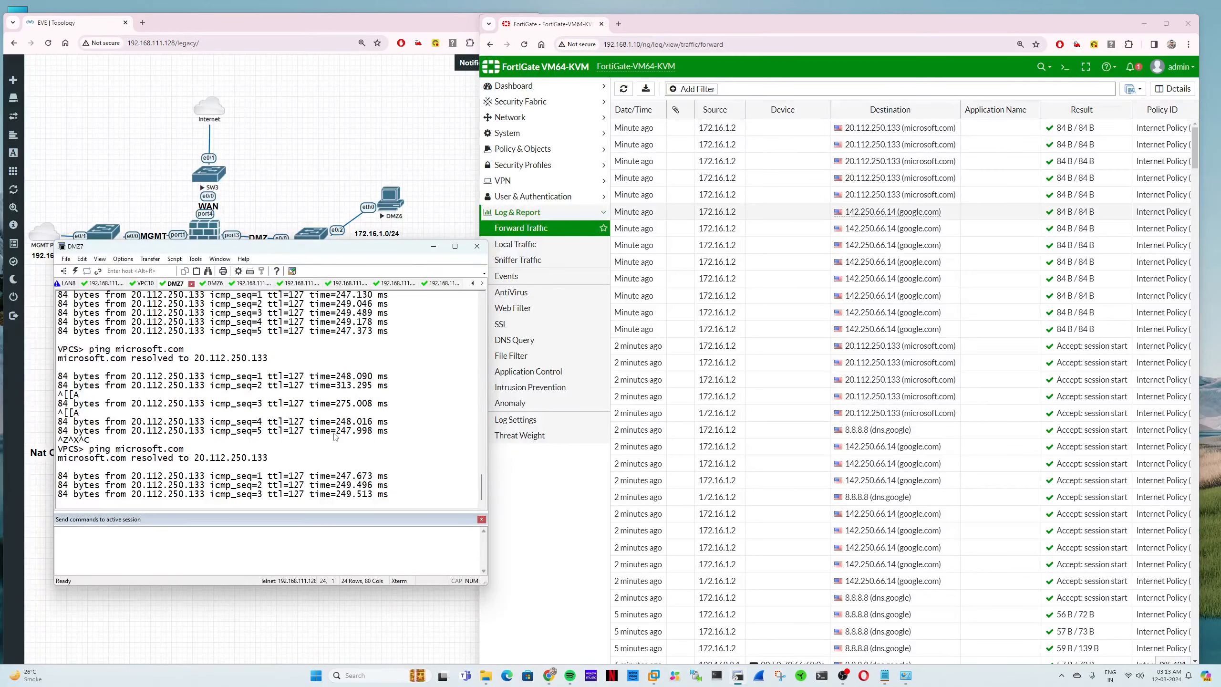
pyautogui.hotkey('ctrl', 'z')
pyautogui.hotkey('ctrl', 'x')
pyautogui.hotkey('ctrl', 'c')
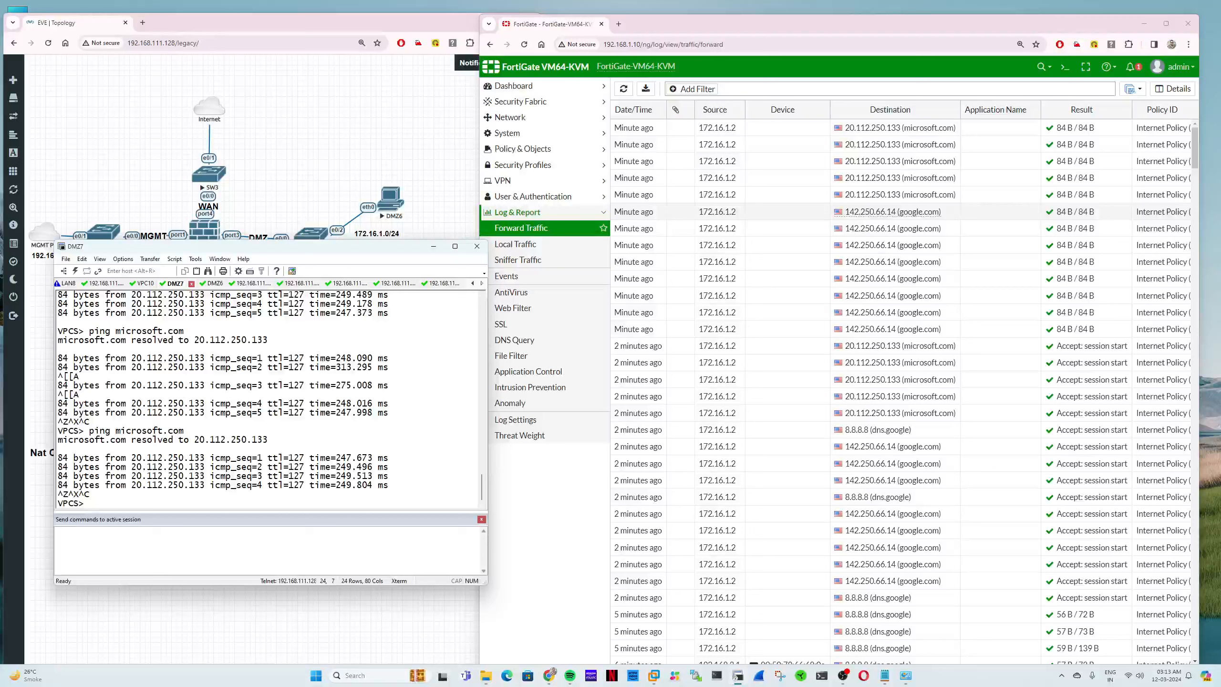
pyautogui.write('ping youtube.com')
pyautogui.press('Return')
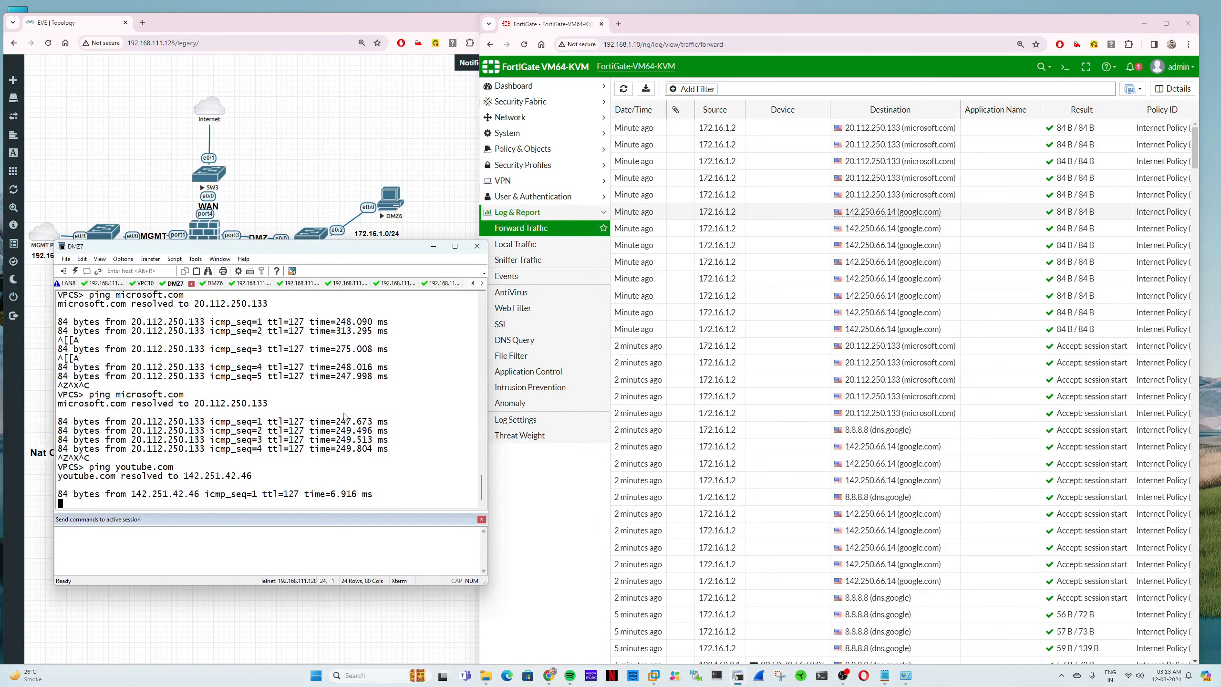
# Step: Reload the Forward Traffic log, check the NAT IP and policy of the newest 8.8.8.8 entry, and refresh the list
pyautogui.click(569, 237)
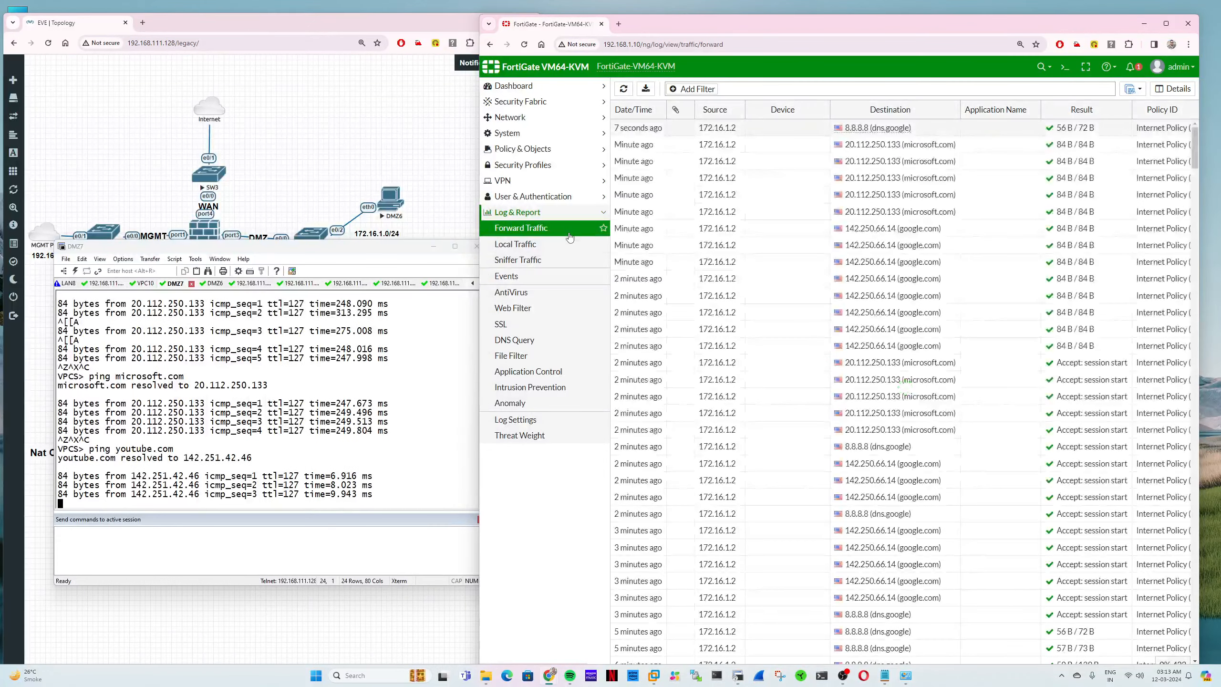
pyautogui.doubleClick(656, 130)
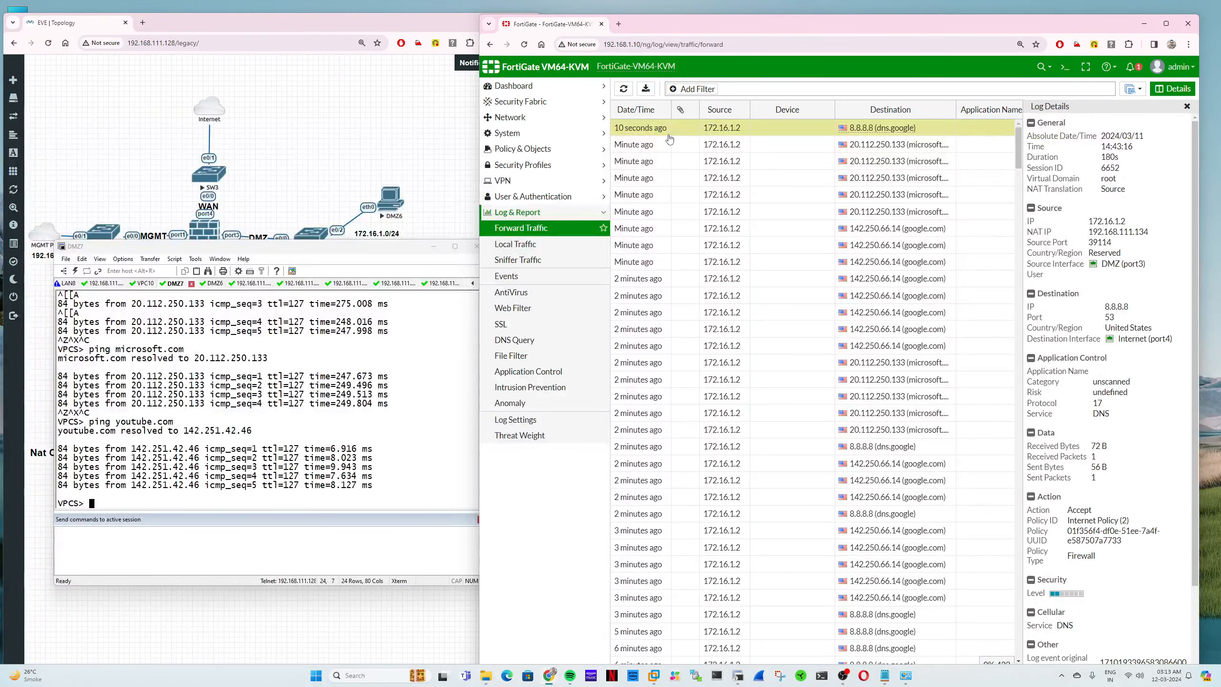
pyautogui.click(1186, 106)
pyautogui.click(624, 90)
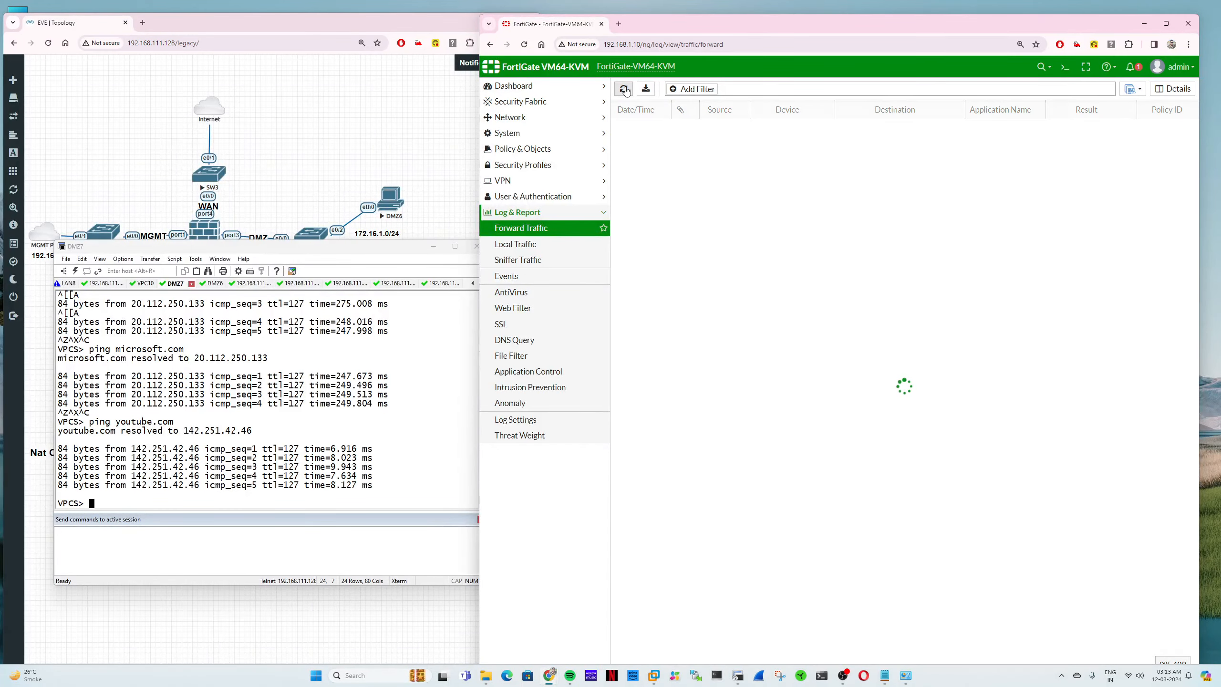
# Step: Ping 8.8.8.8 from the DMZ7 console
pyautogui.click(340, 499)
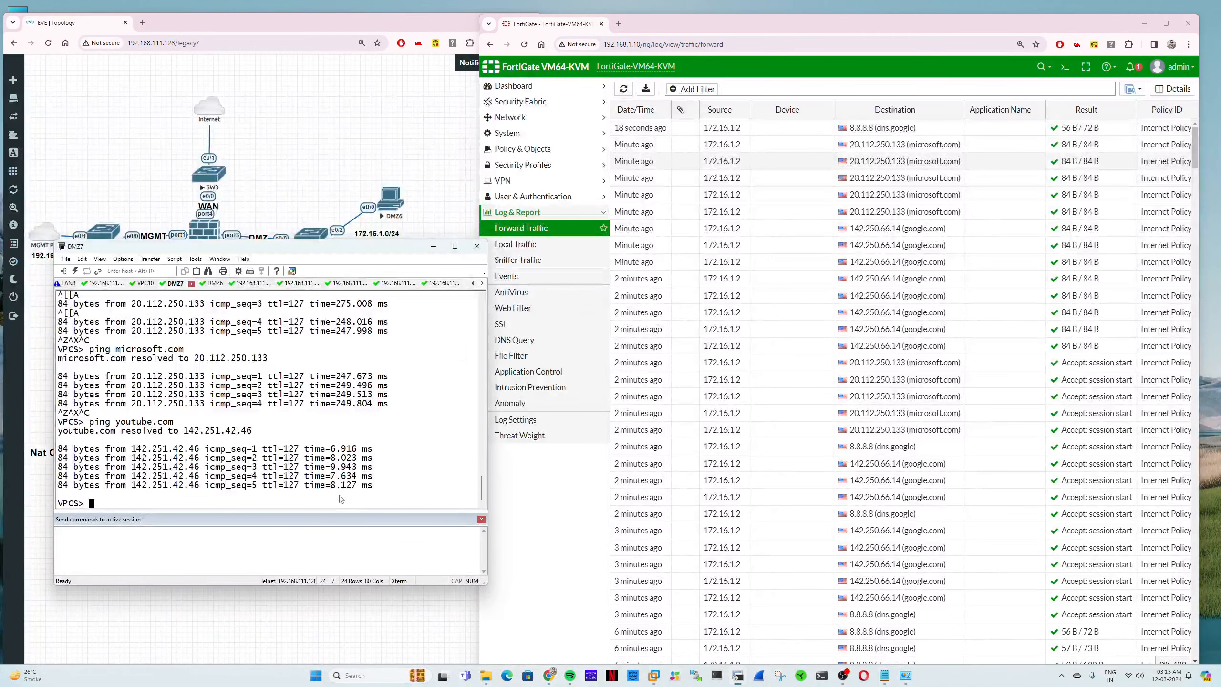
pyautogui.write('ping 8.8.8.8')
pyautogui.press('Return')
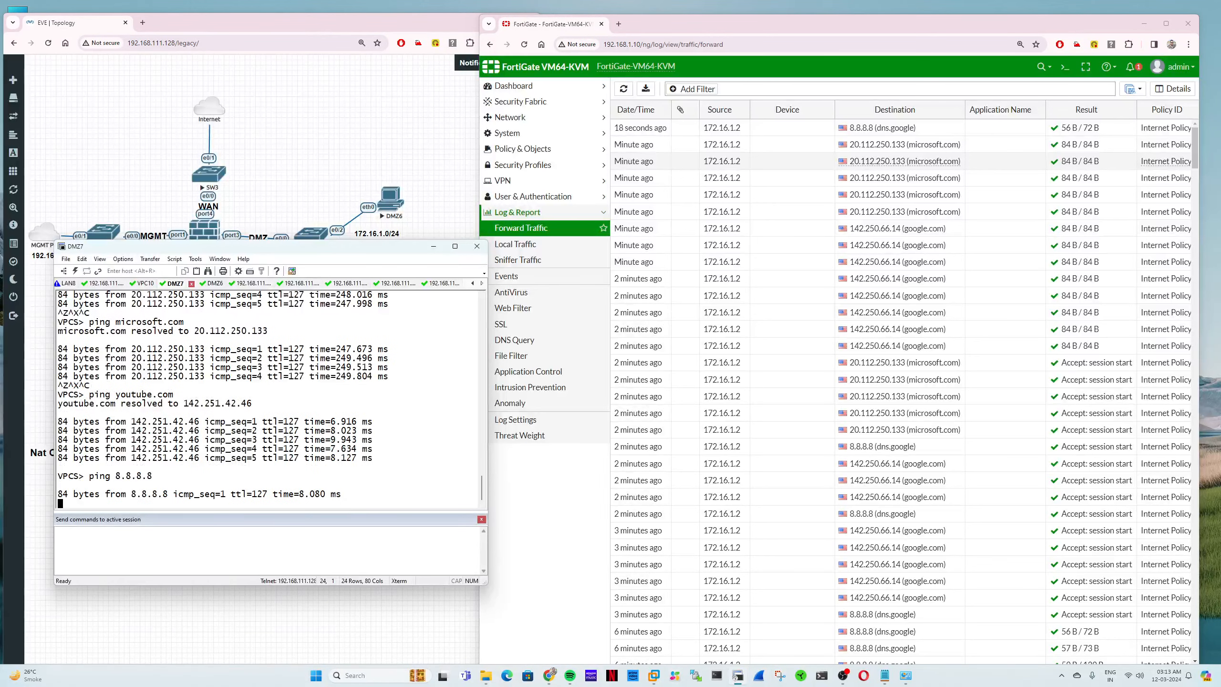
# Step: Refresh the Forward Traffic log, check the NAT IP of the newest microsoft.com entry and close its details
pyautogui.click(623, 88)
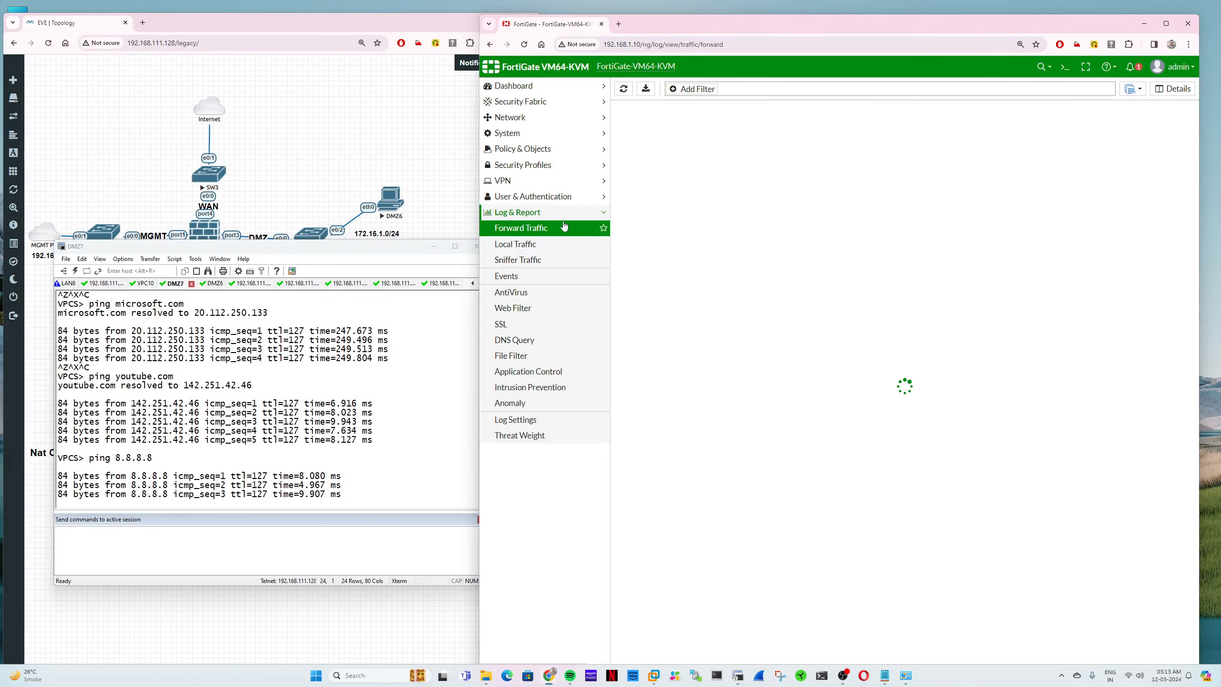
pyautogui.click(623, 89)
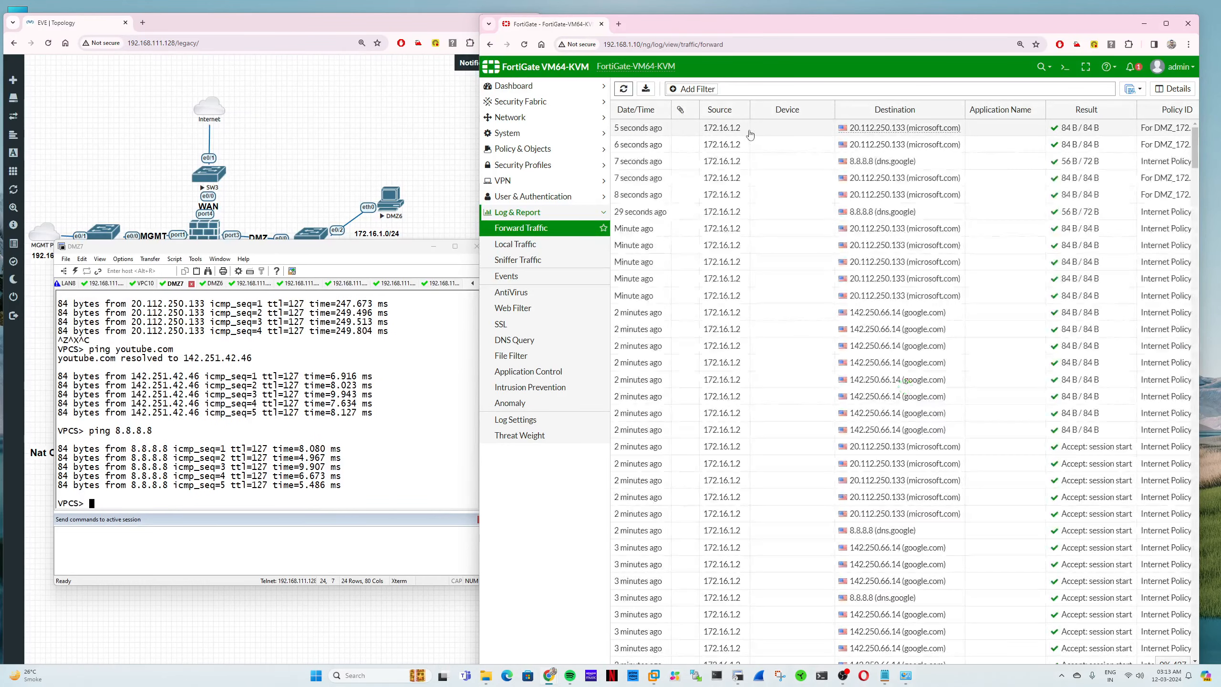
pyautogui.doubleClick(657, 129)
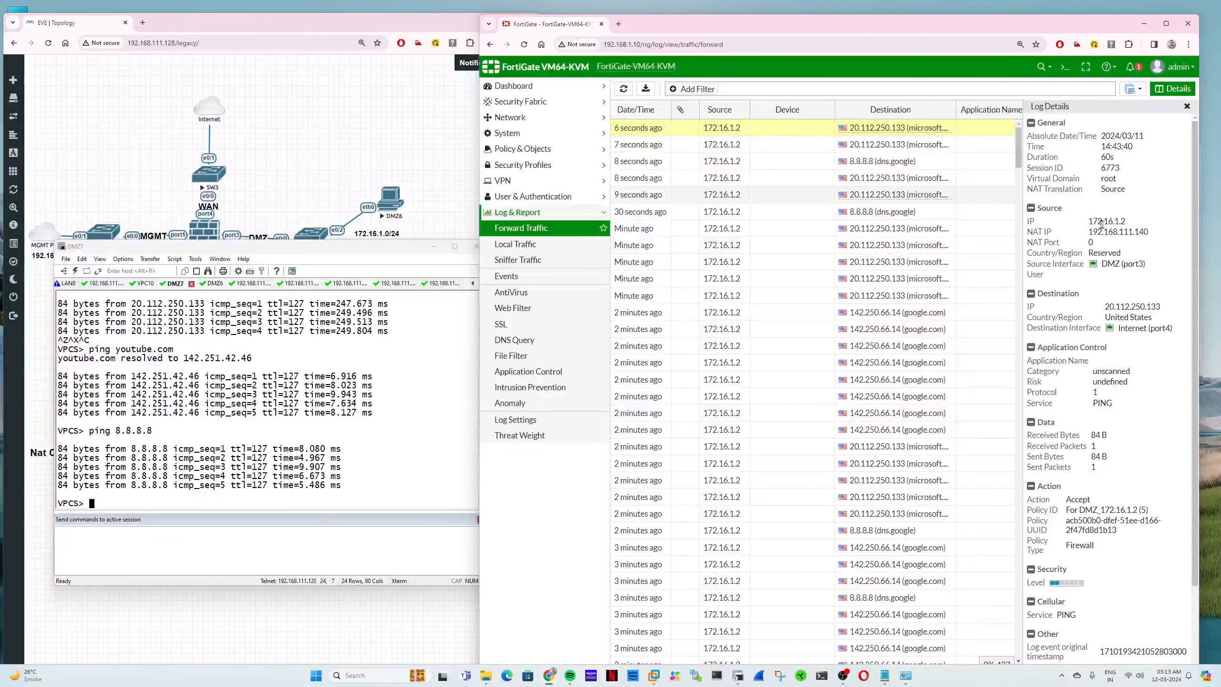
pyautogui.doubleClick(1116, 232)
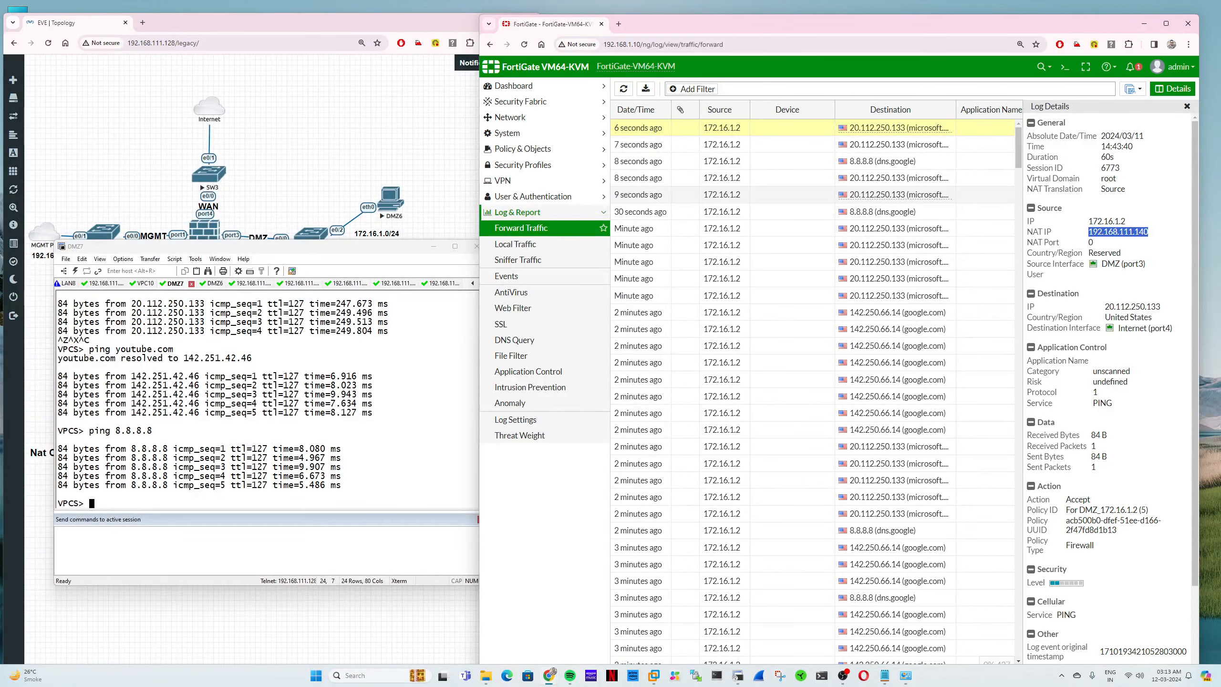
pyautogui.click(1186, 107)
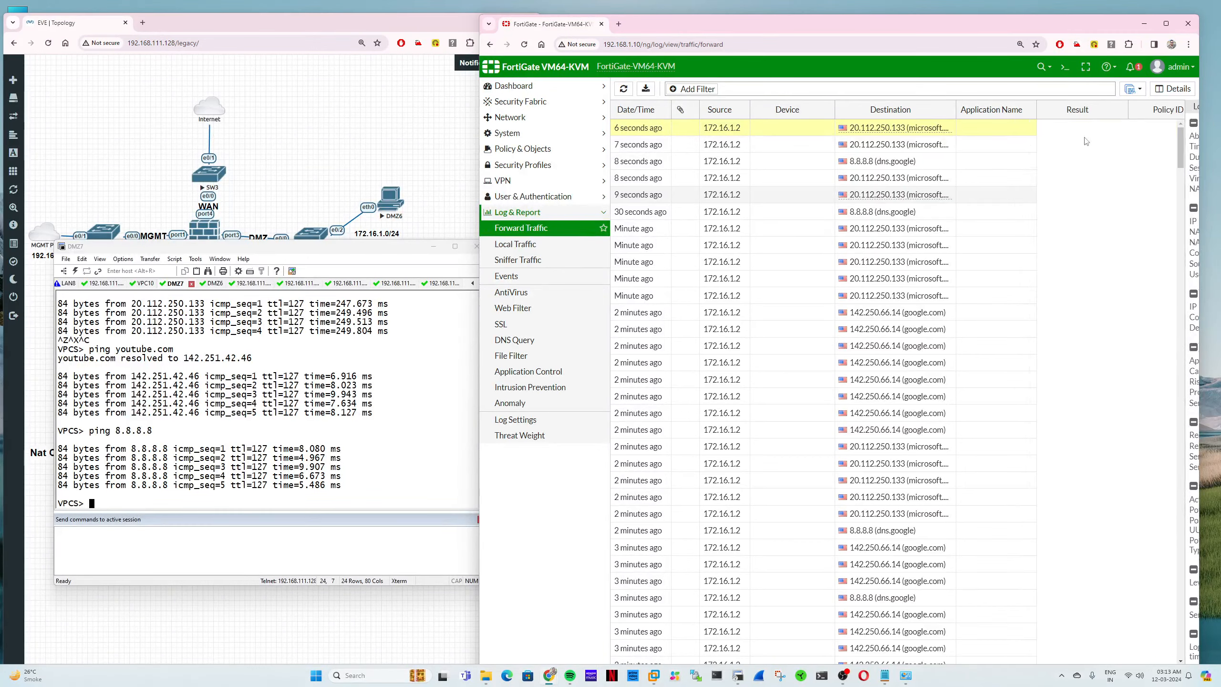
# Step: View the details of the 8.8.8.8 entry logged under Internet Policy, close them and compare the nearby microsoft.com entries
pyautogui.doubleClick(686, 218)
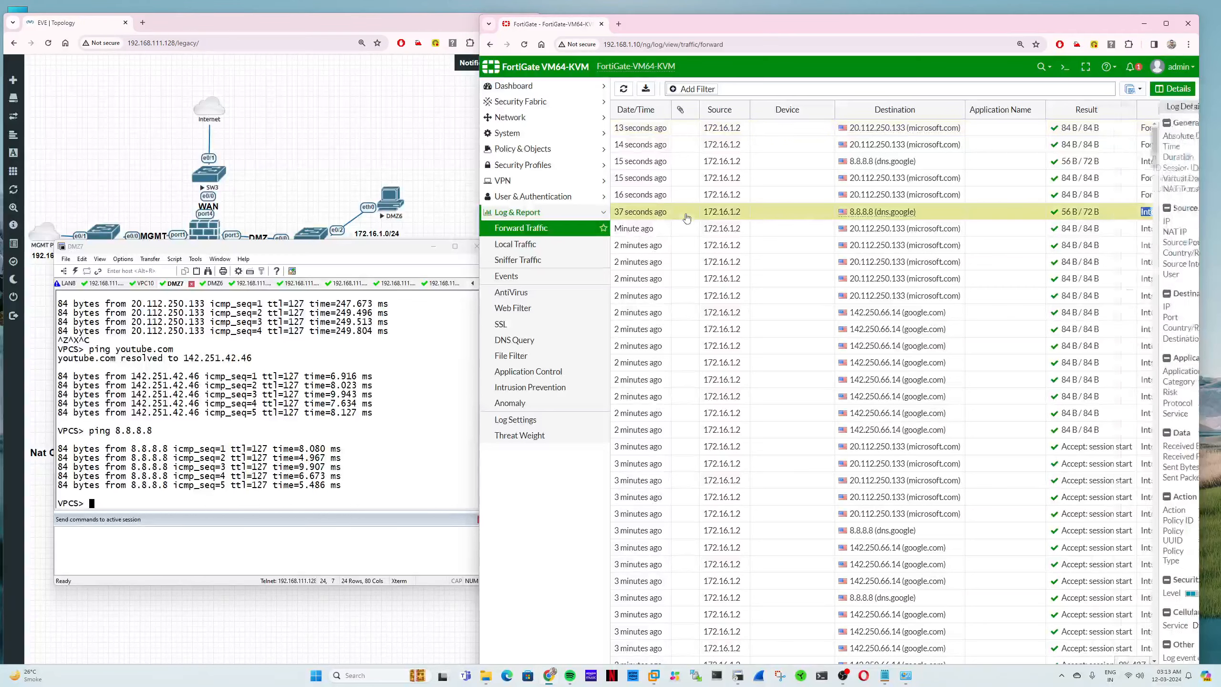
pyautogui.click(1186, 106)
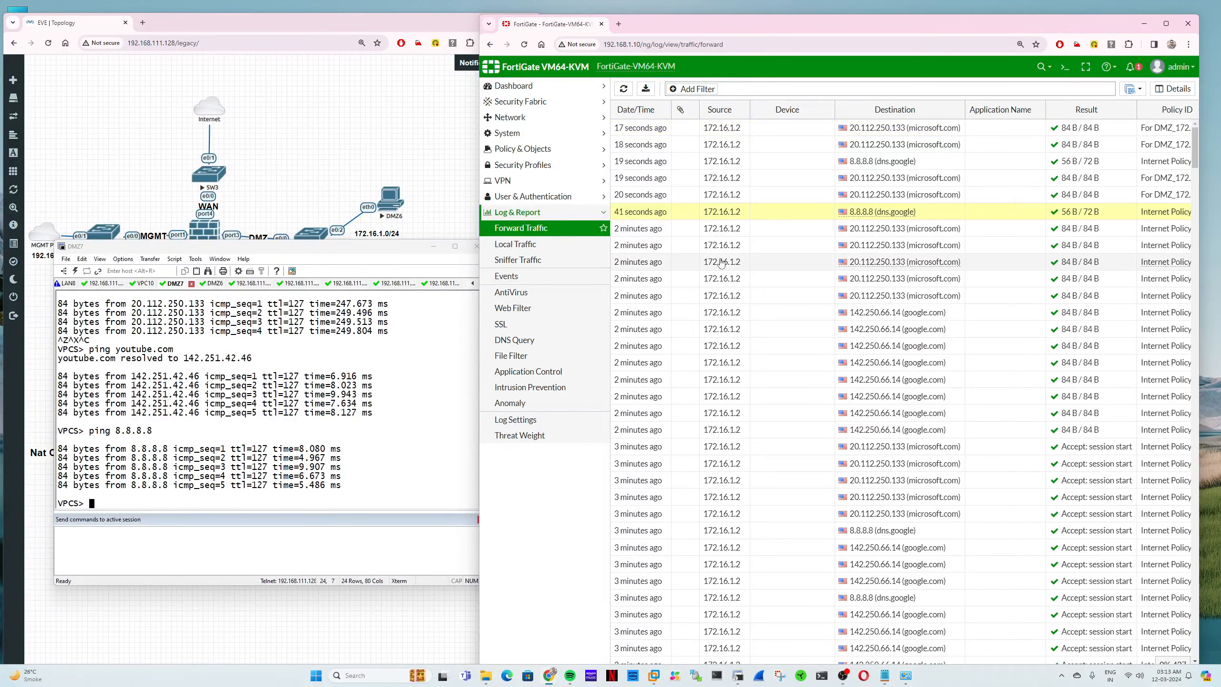
pyautogui.click(683, 196)
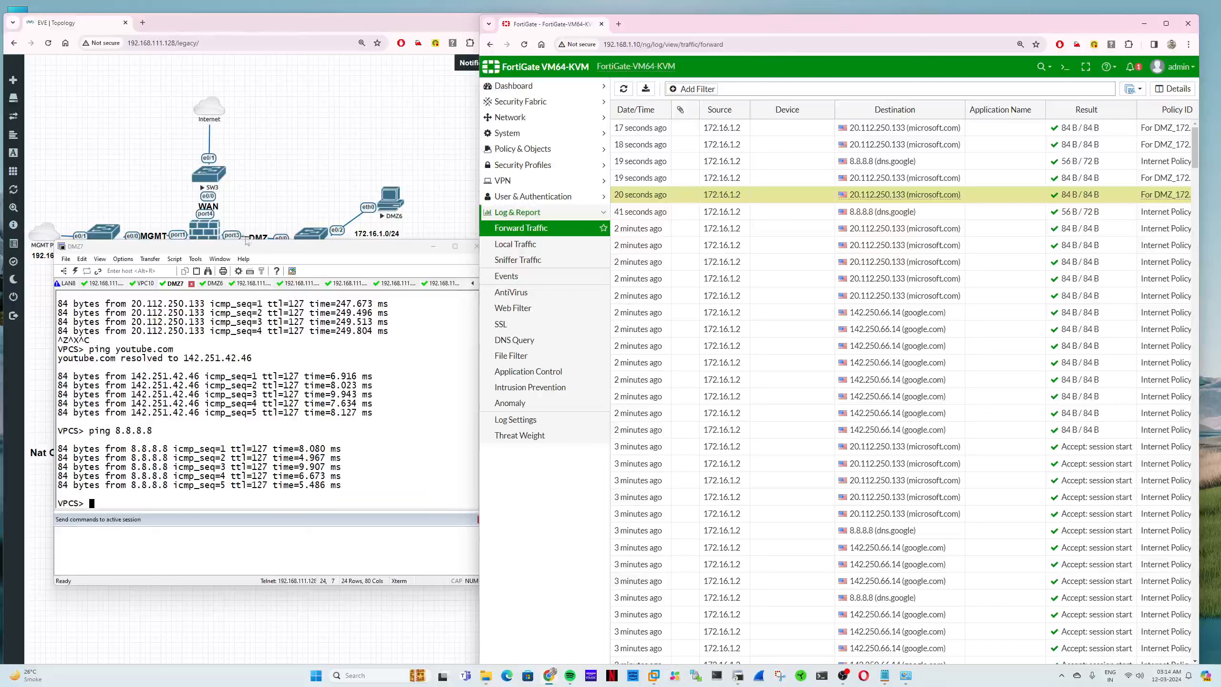
pyautogui.click(683, 185)
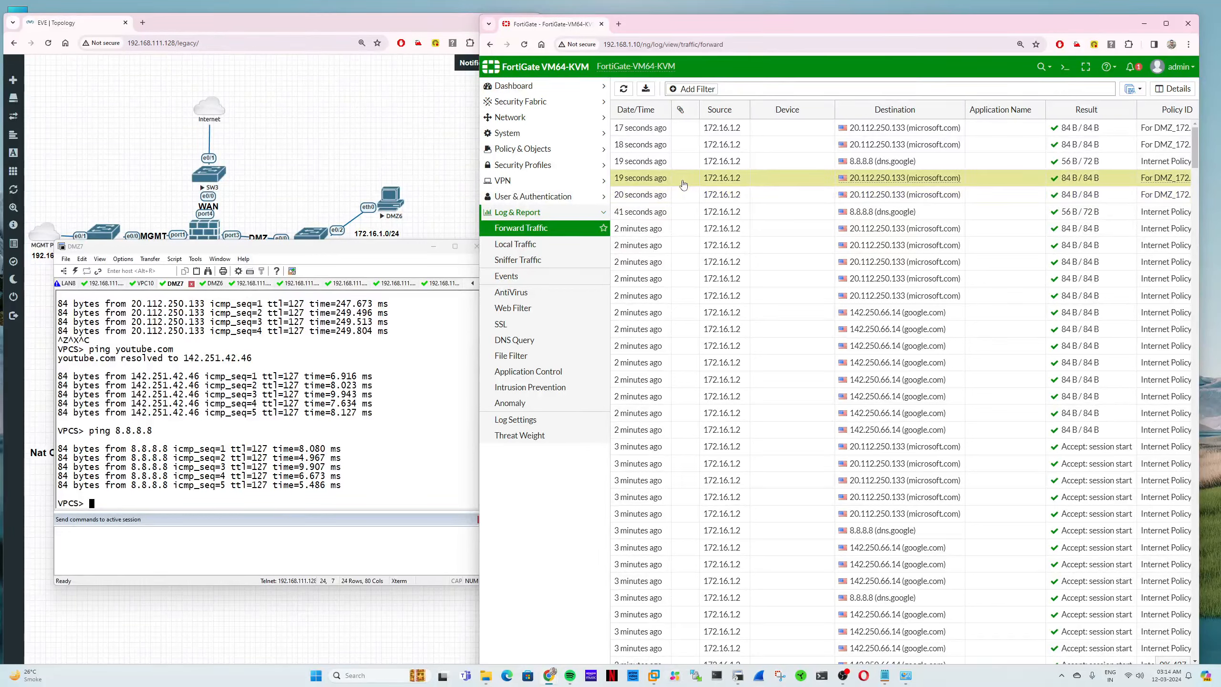
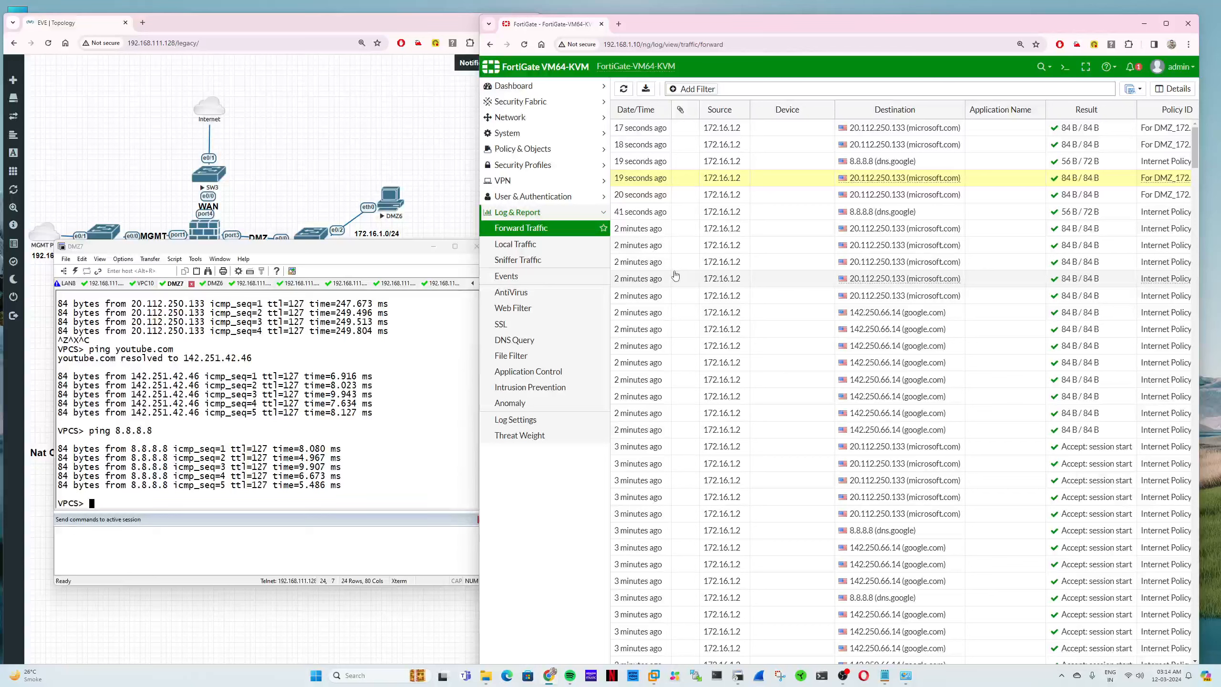
# Step: Reopen the newest microsoft.com log entry, check its policy ID and NAT IP, and close the details
pyautogui.doubleClick(681, 128)
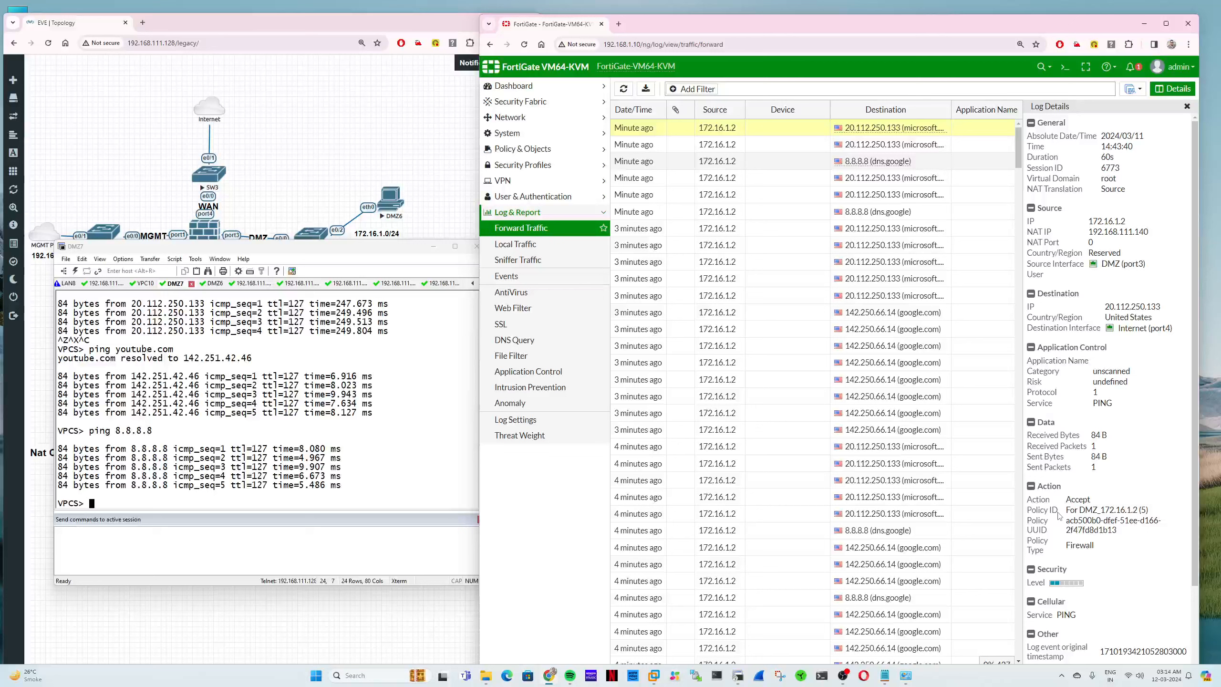
pyautogui.moveTo(1065, 510); pyautogui.dragTo(1154, 514)
pyautogui.click(1155, 513)
pyautogui.doubleClick(1118, 231)
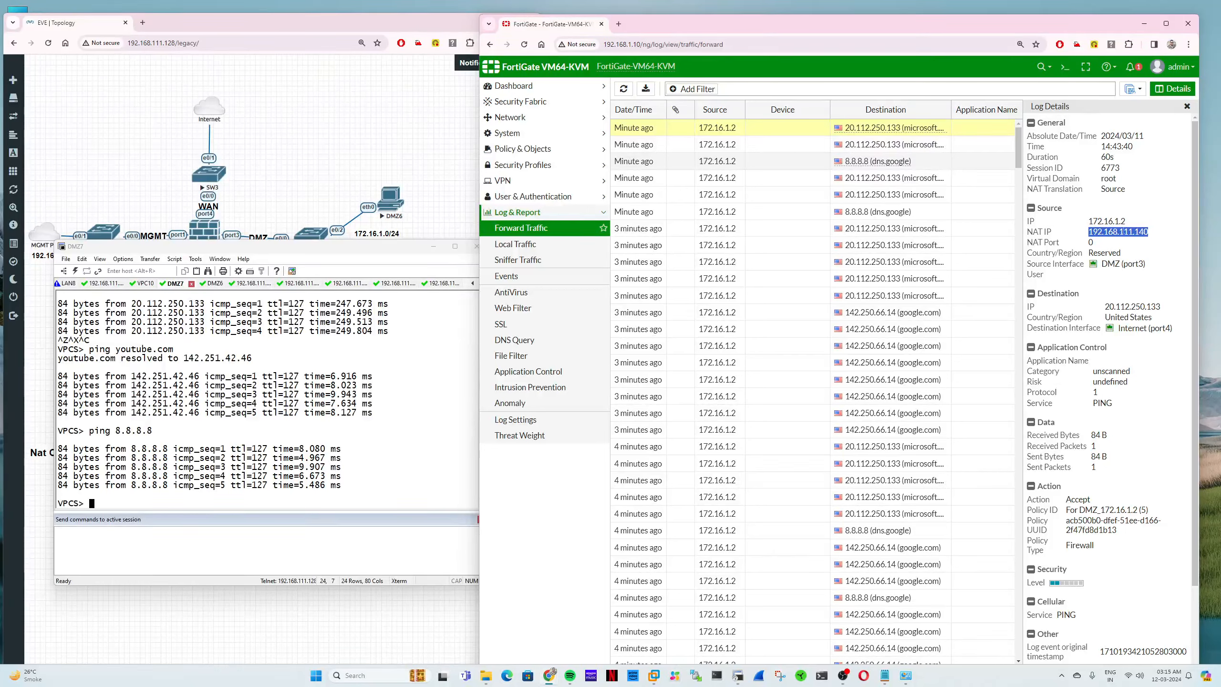
pyautogui.click(1185, 107)
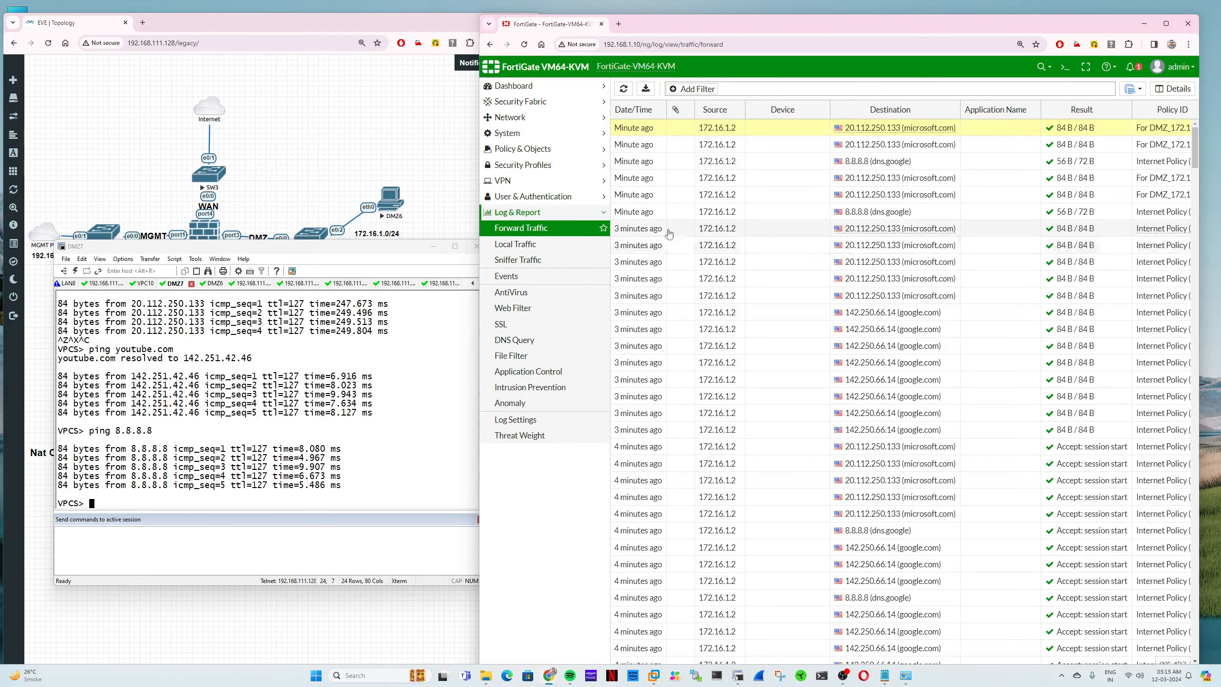
# Step: Open the For DMZ_172.16.1.2 firewall policy and examine the type and external IP range of its DMZ_POOL
pyautogui.click(524, 150)
pyautogui.click(522, 164)
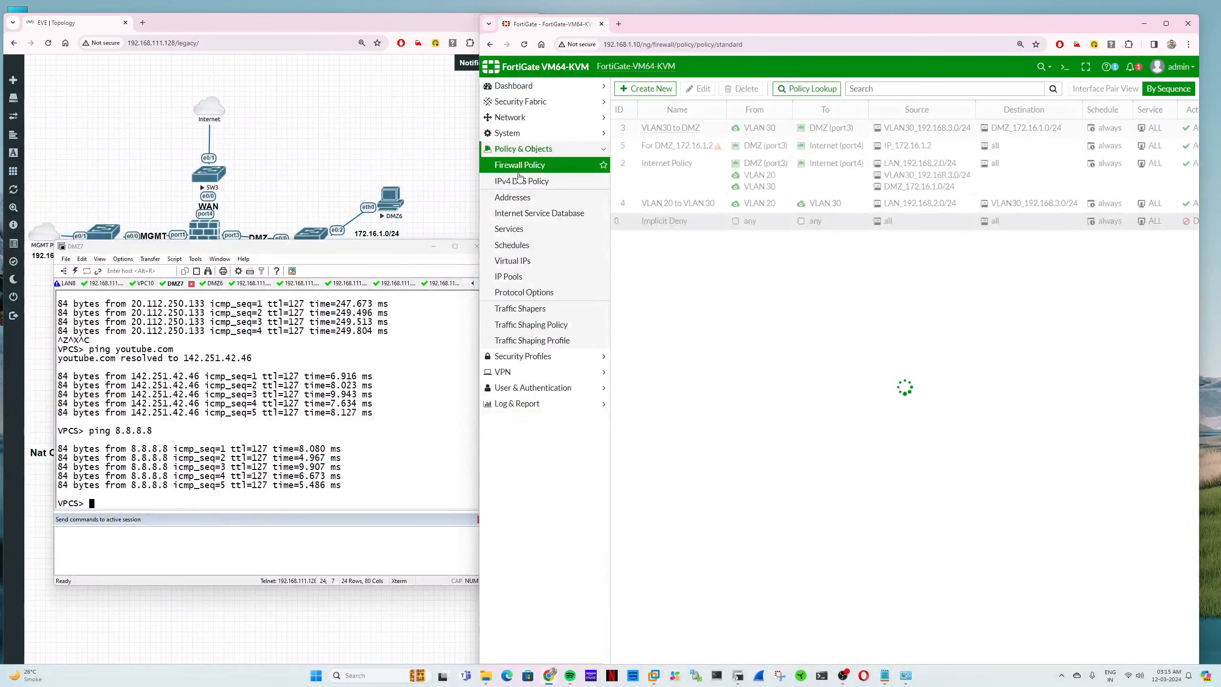
pyautogui.moveTo(853, 680)
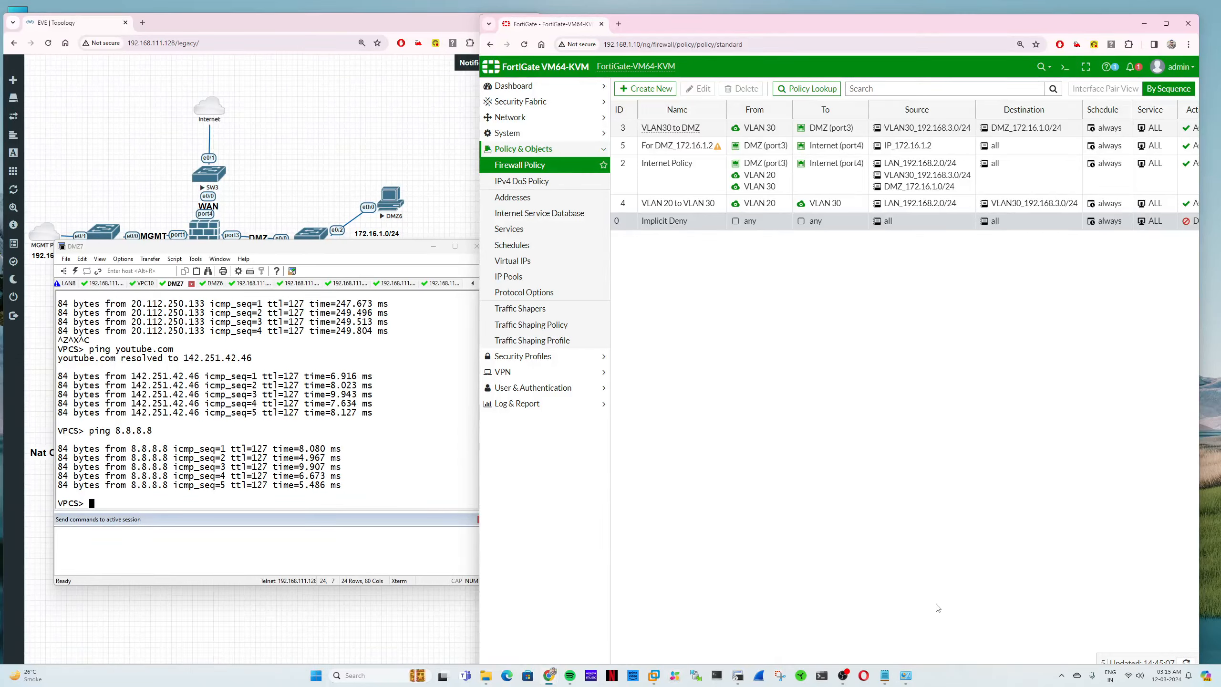
pyautogui.doubleClick(674, 151)
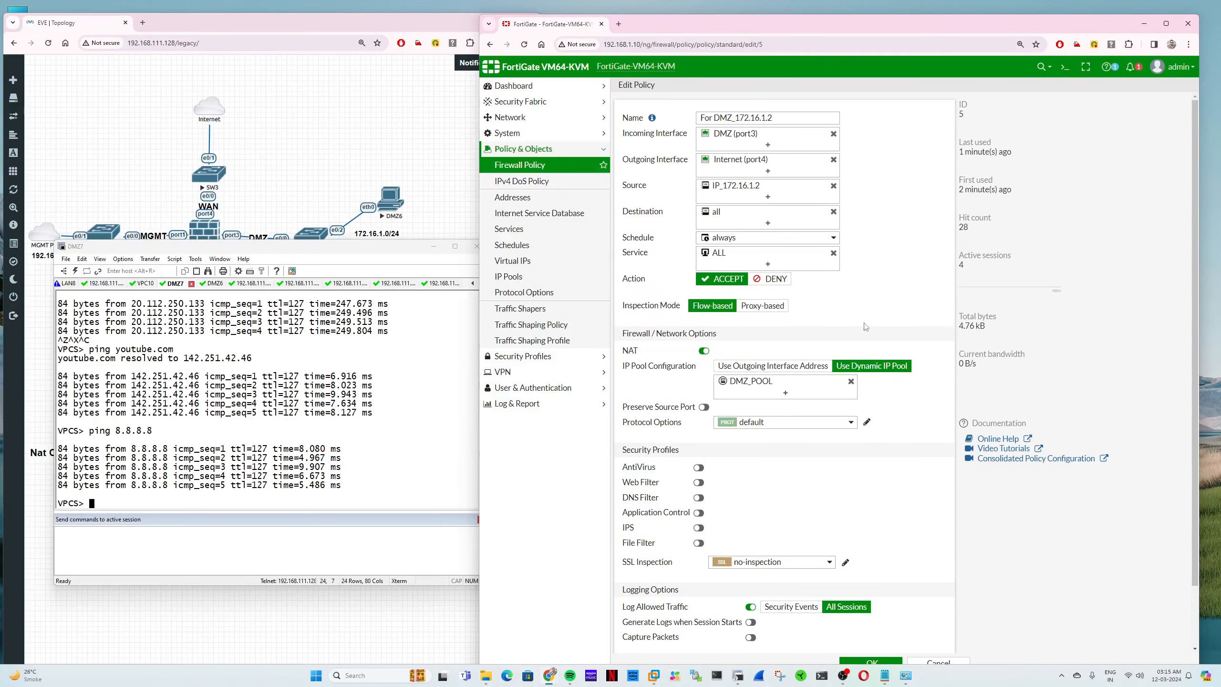
pyautogui.click(799, 388)
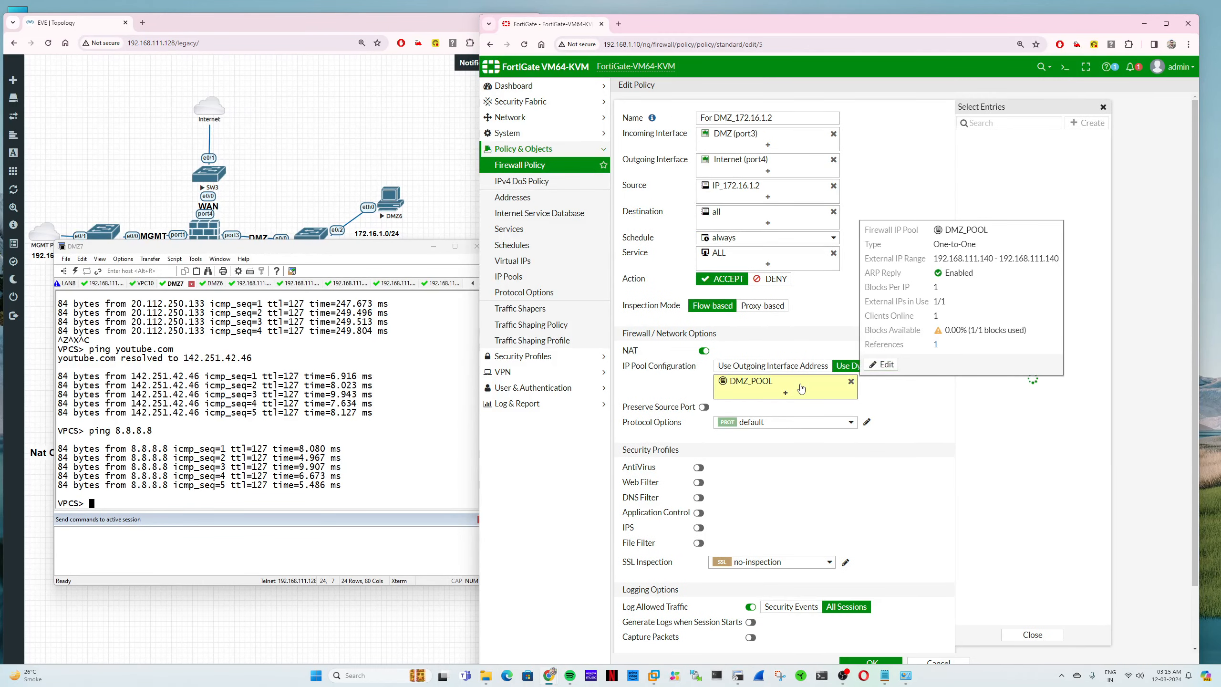
# Step: Open the policy's source address IP_172.16.1.2, check its type and netmask, and close it without changes
pyautogui.click(755, 193)
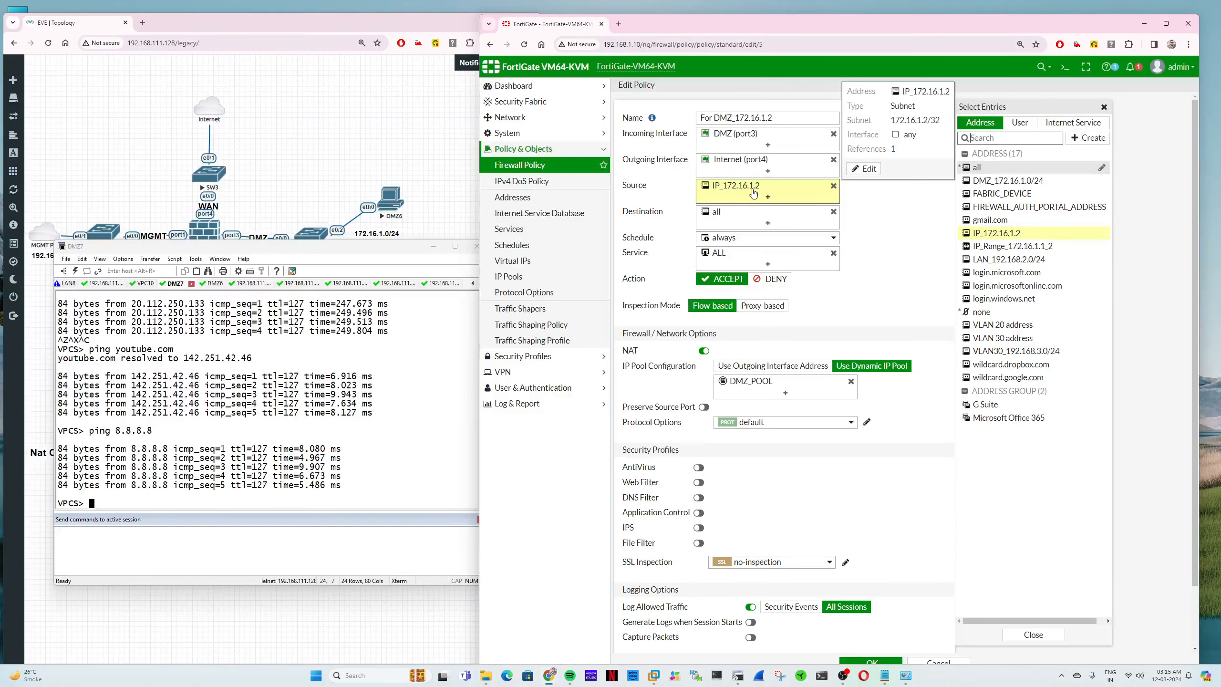
pyautogui.click(1102, 233)
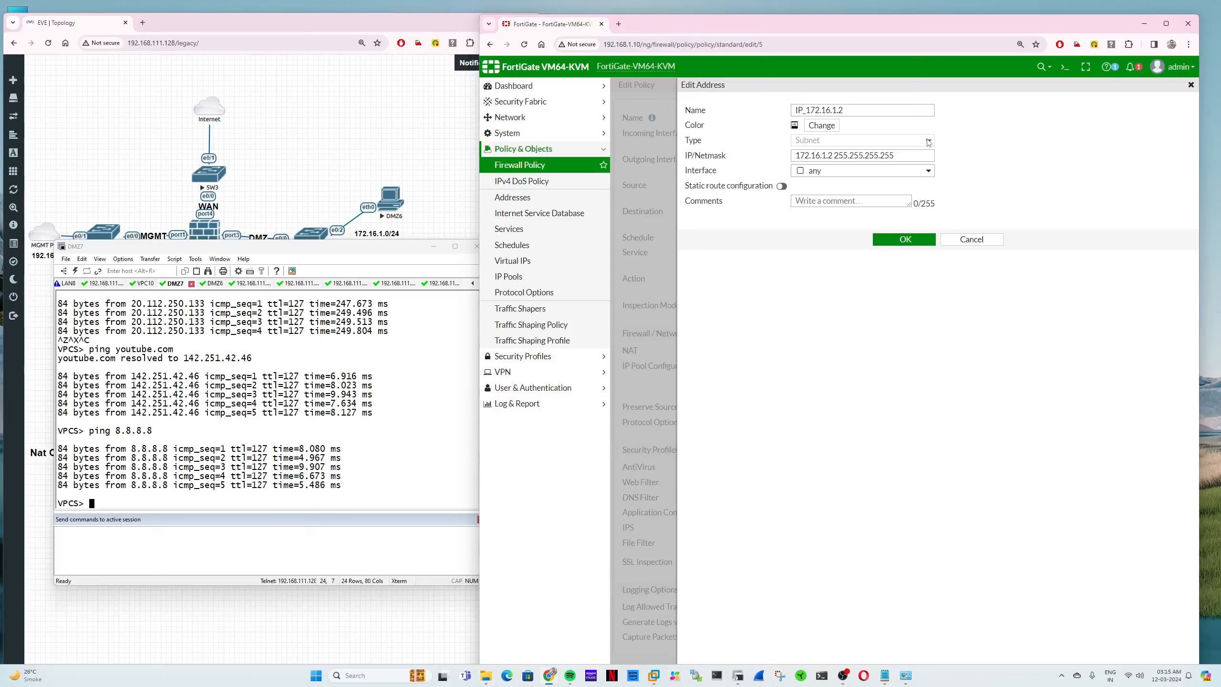
pyautogui.click(972, 239)
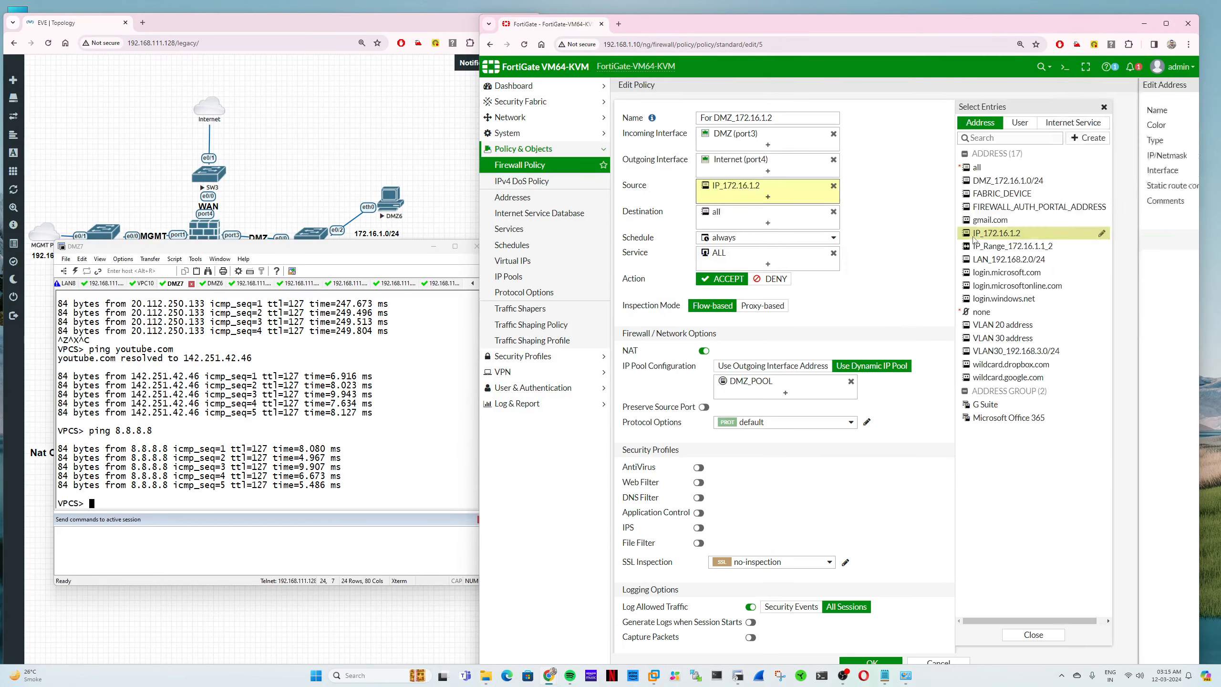
# Step: Replace the policy's source IP_172.16.1.2 with the existing IP_Range_172.16.1.1_2 address and check its range
pyautogui.click(1082, 138)
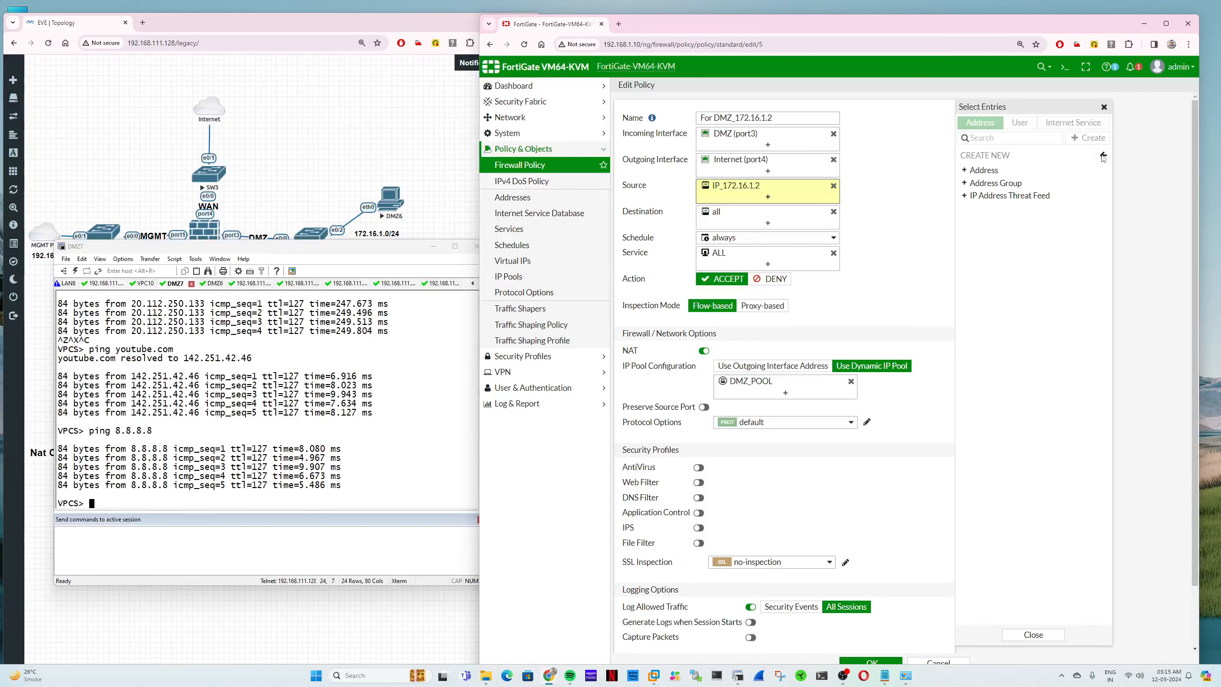
pyautogui.click(1102, 155)
pyautogui.click(1009, 250)
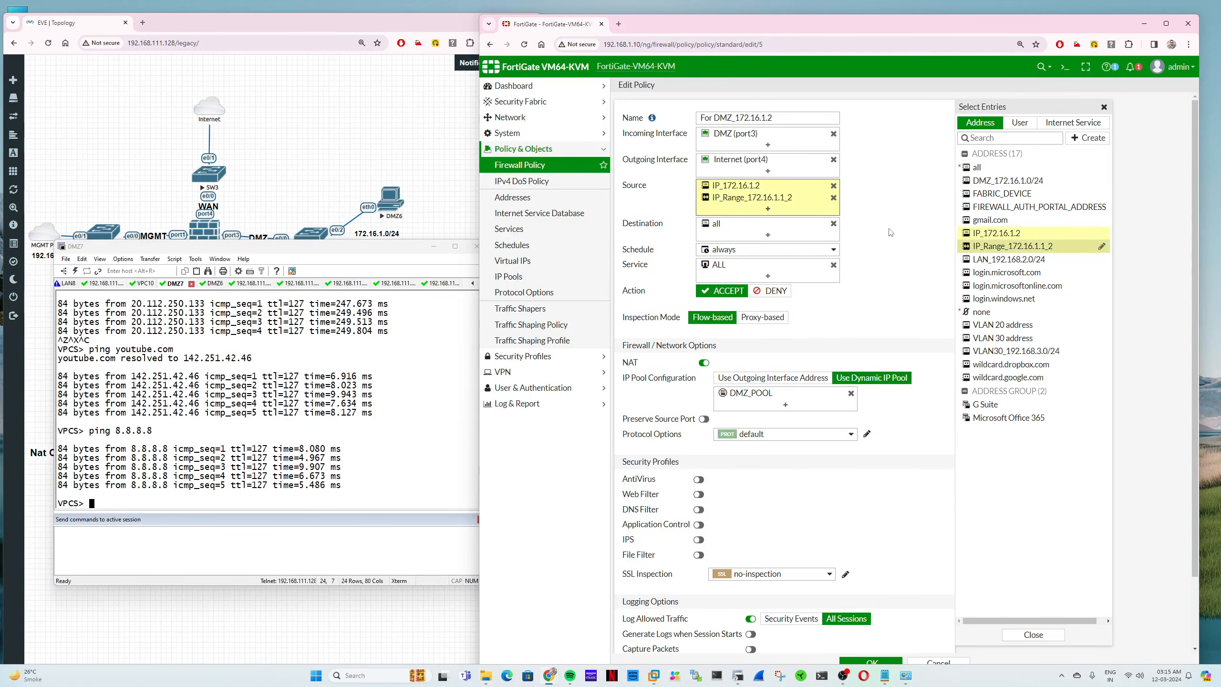
pyautogui.click(833, 186)
pyautogui.moveTo(1010, 248)
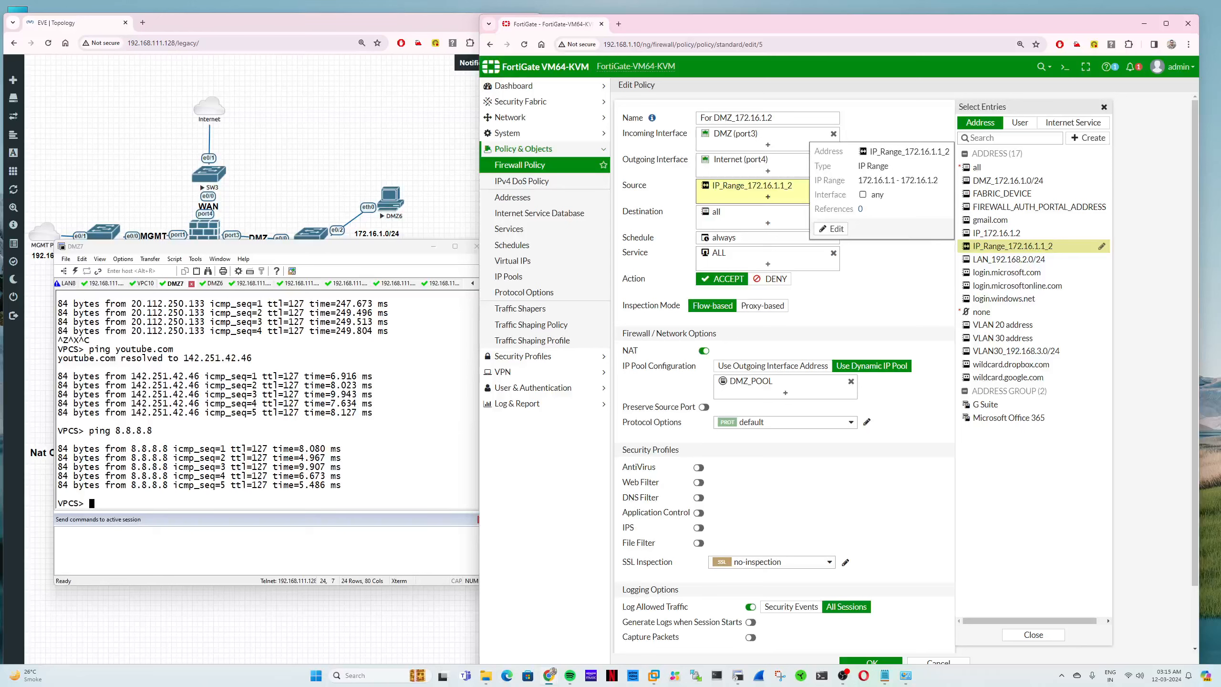
pyautogui.click(900, 258)
# Step: Clear the policy's source and begin a new address of type IP Range covering 172.16.1.1-172.16.1.2
pyautogui.click(834, 192)
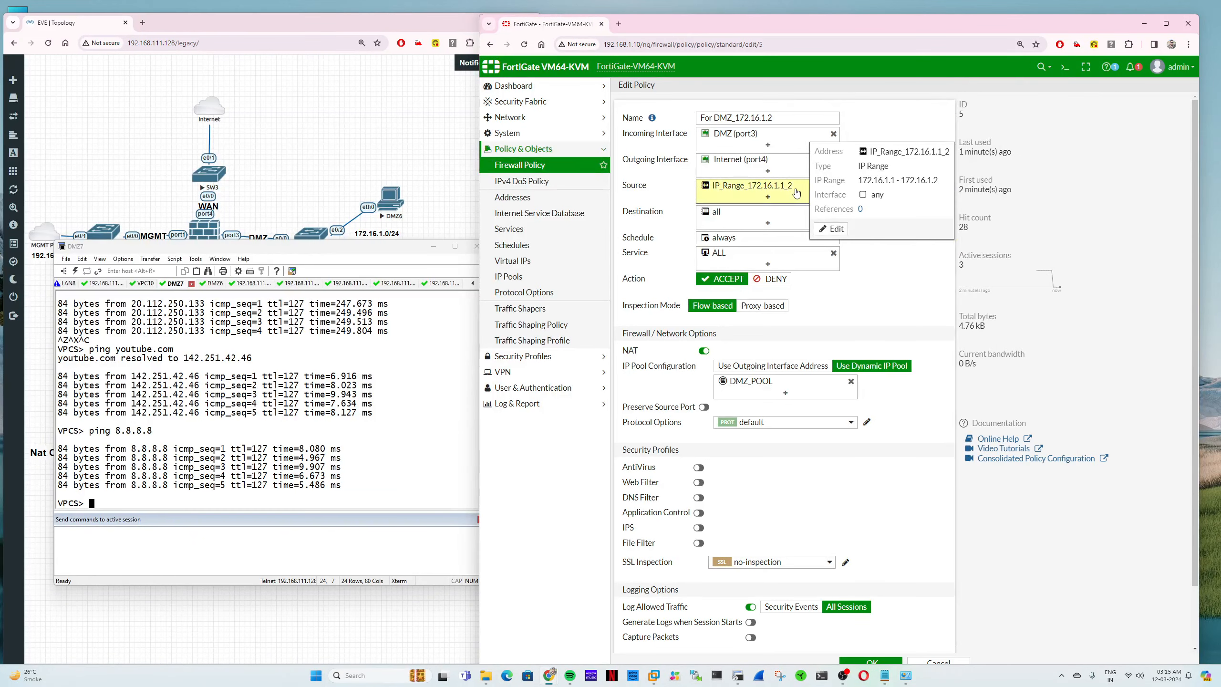
pyautogui.click(833, 185)
pyautogui.click(1098, 140)
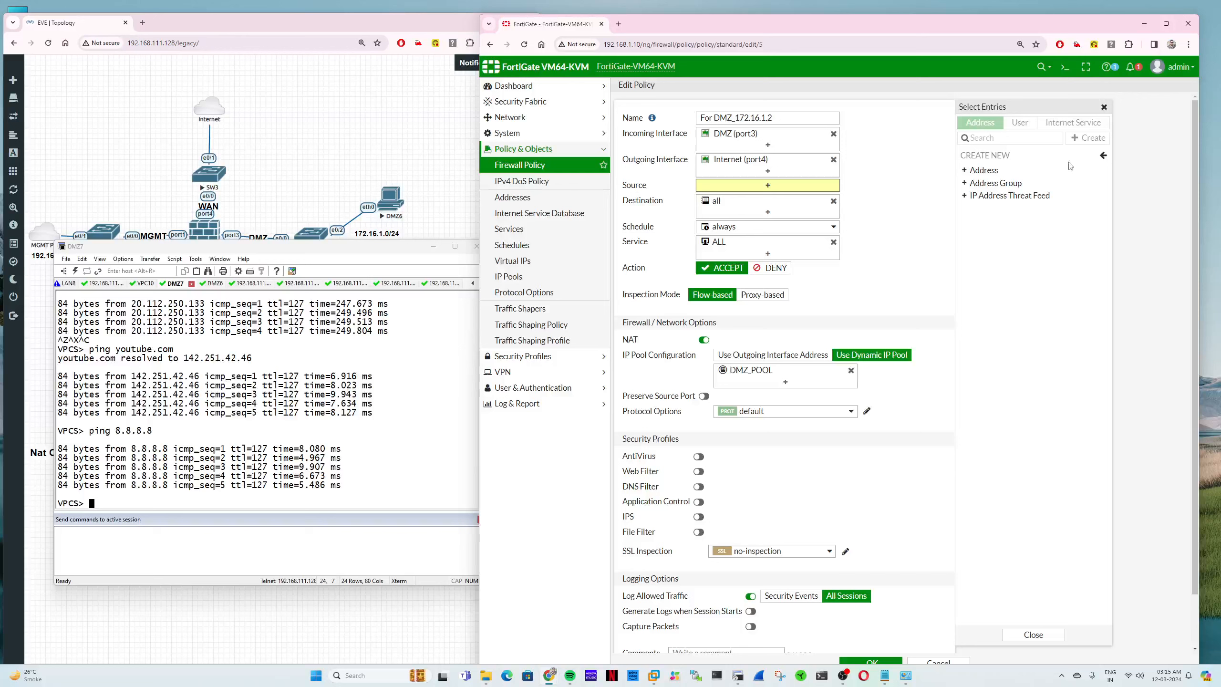
pyautogui.click(981, 165)
pyautogui.click(836, 112)
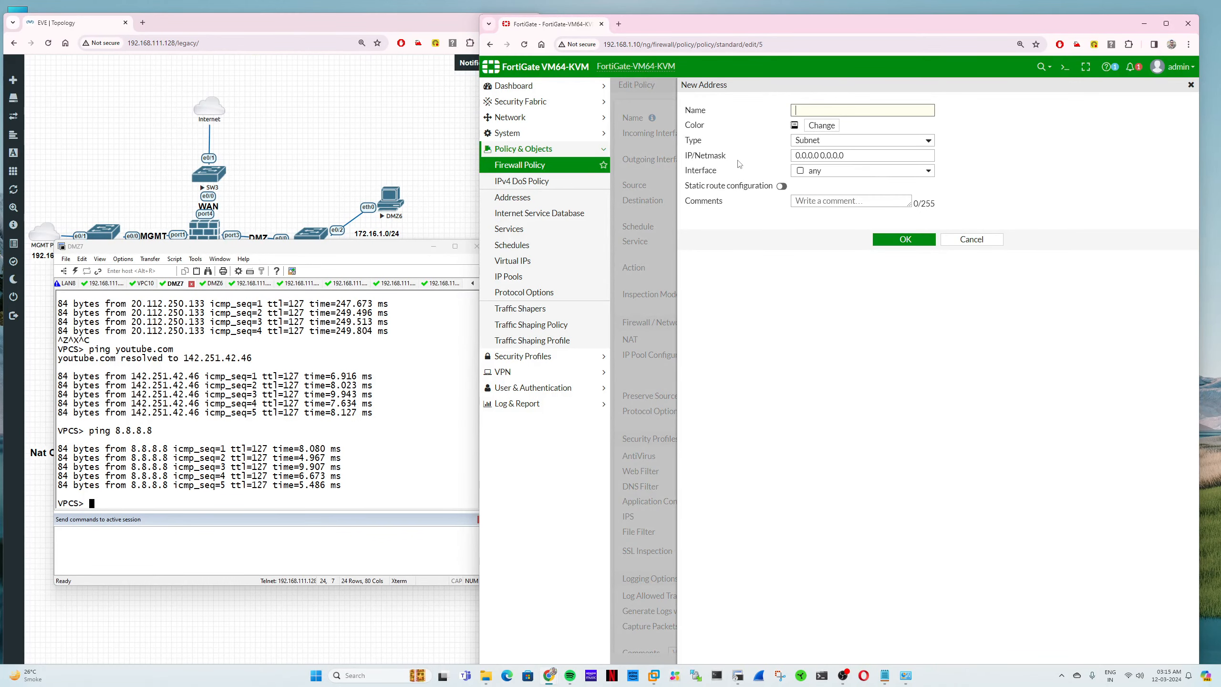
pyautogui.click(831, 139)
pyautogui.click(833, 169)
pyautogui.click(834, 170)
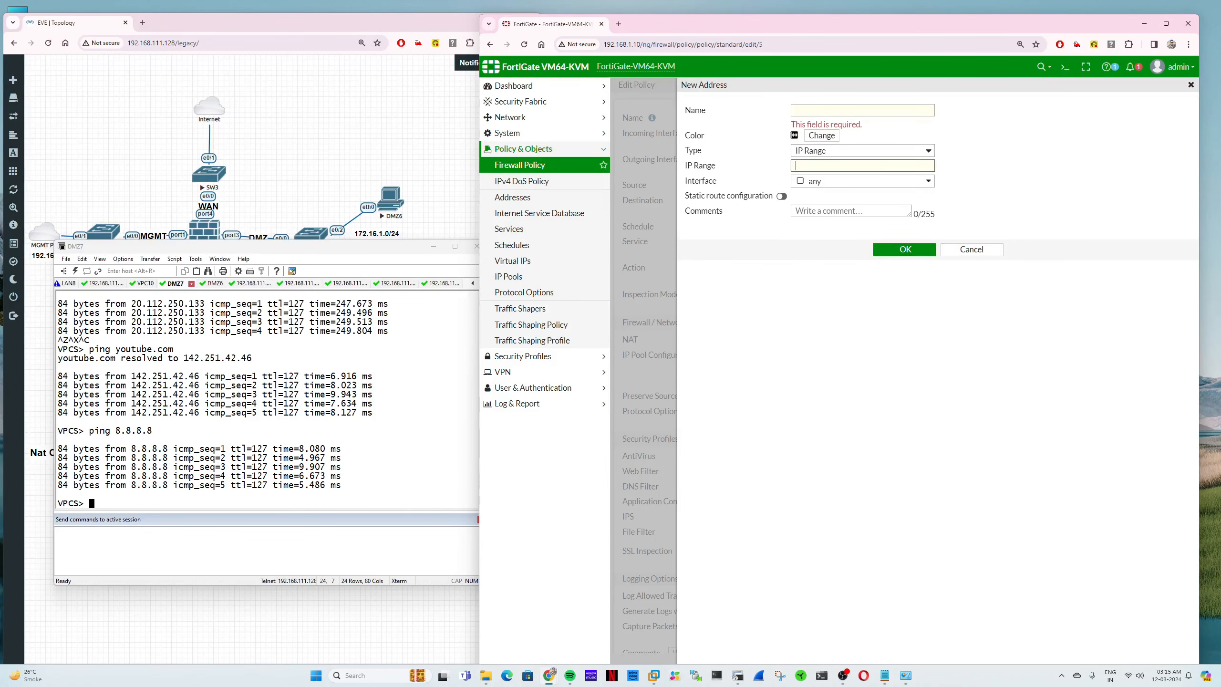
pyautogui.write('172.16.1.1-172.16.1.2')
pyautogui.press('Return')
# Step: Name the new address IP_range_172.16.1.1_172.16.1.2 and save it as the policy's source
pyautogui.write('Ip')
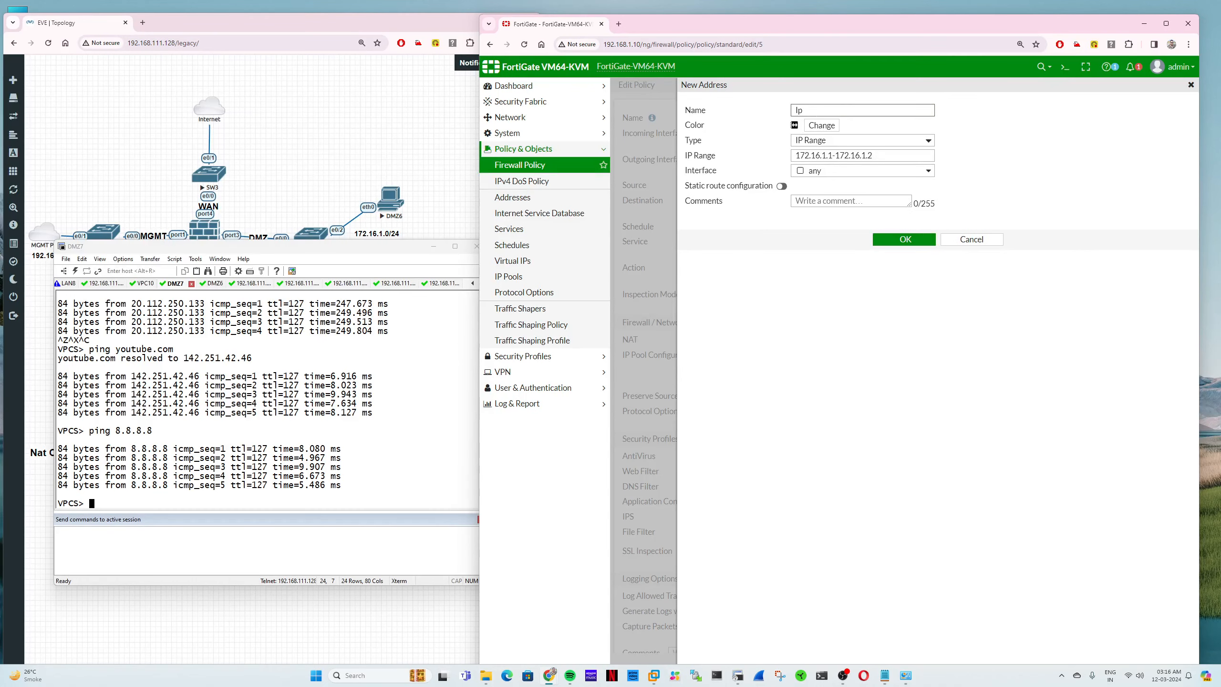
pyautogui.press('BackSpace')
pyautogui.write('P_ran')
pyautogui.write('ge')
pyautogui.write('_172.16.1.')
pyautogui.write('1')
pyautogui.write('_172')
pyautogui.write('.161')
pyautogui.write('1.2')
pyautogui.moveTo(906, 110); pyautogui.dragTo(797, 110)
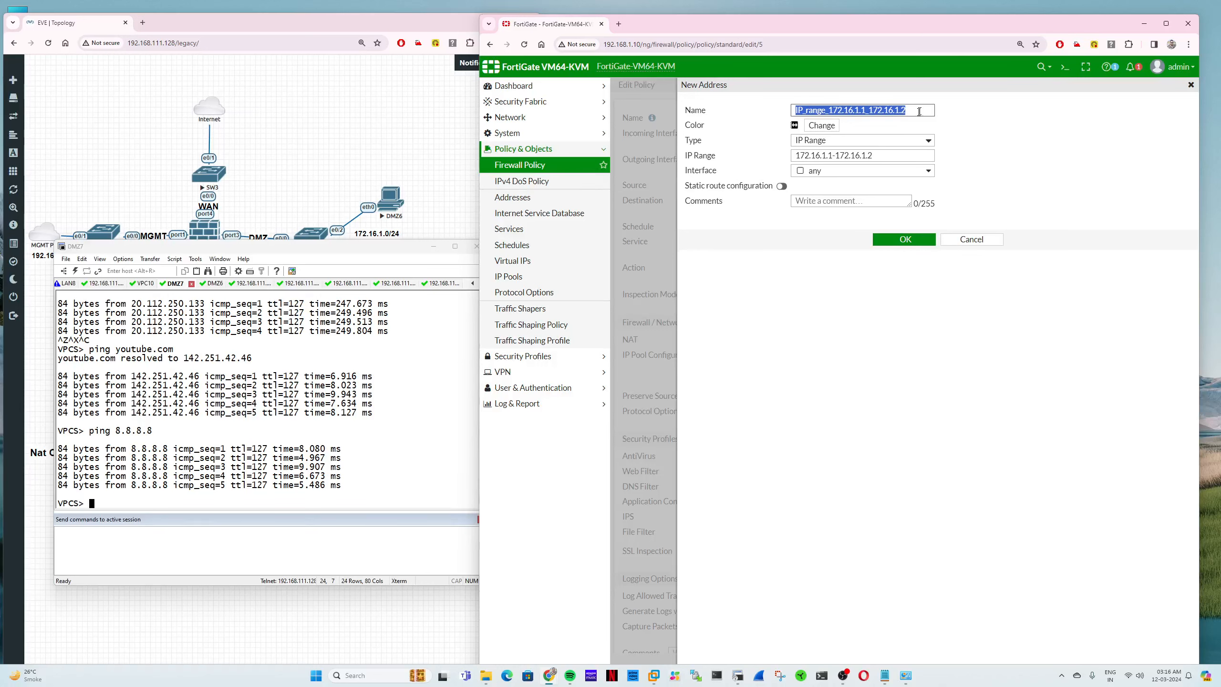
pyautogui.moveTo(876, 156); pyautogui.dragTo(778, 161)
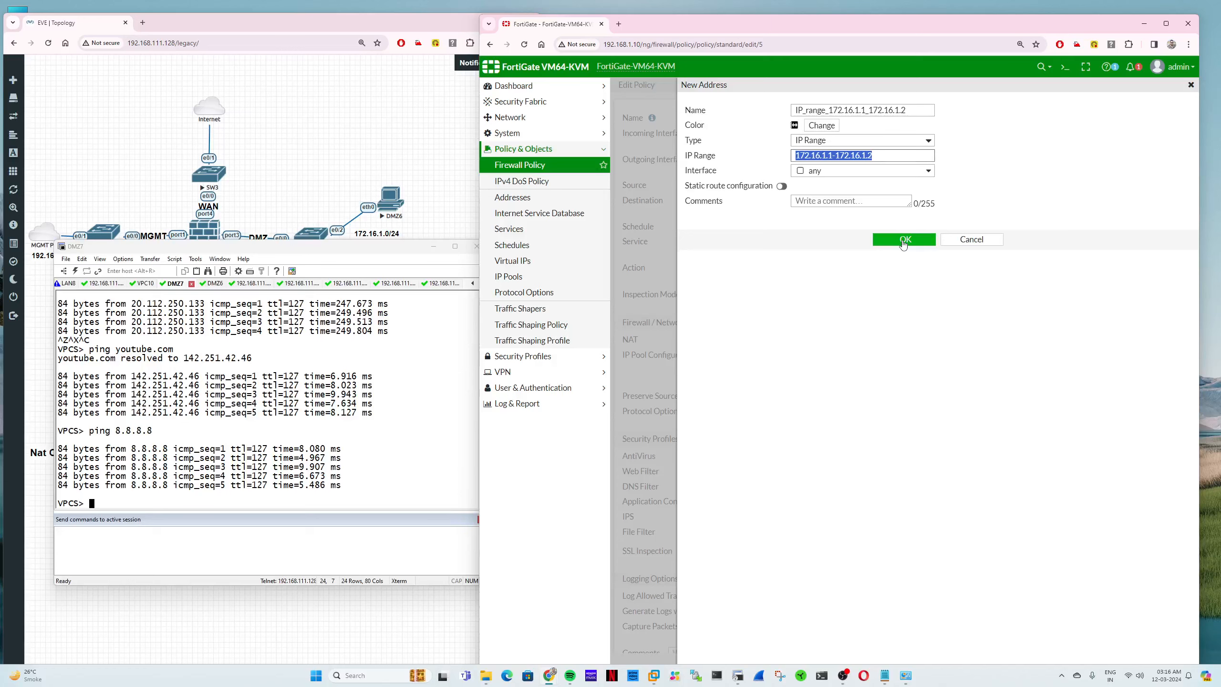
pyautogui.click(903, 240)
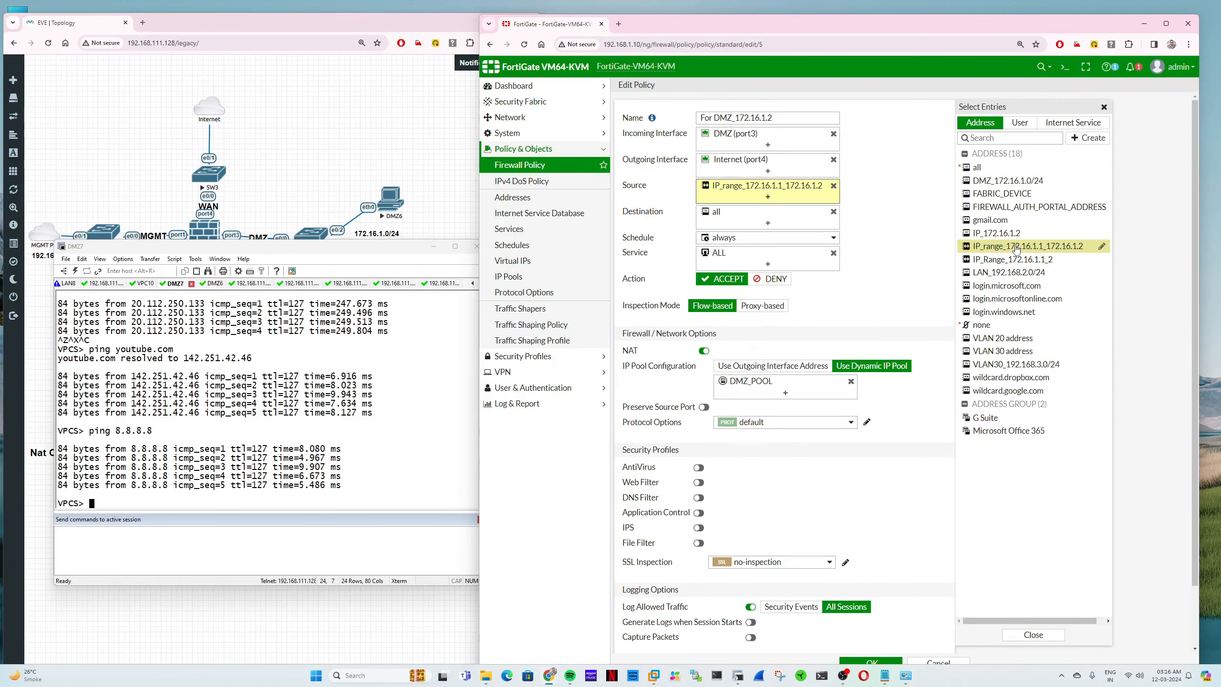
# Step: Compare the source range with DMZ_POOL's external IP range and save the For DMZ_172.16.1.2 policy
pyautogui.moveTo(755, 189)
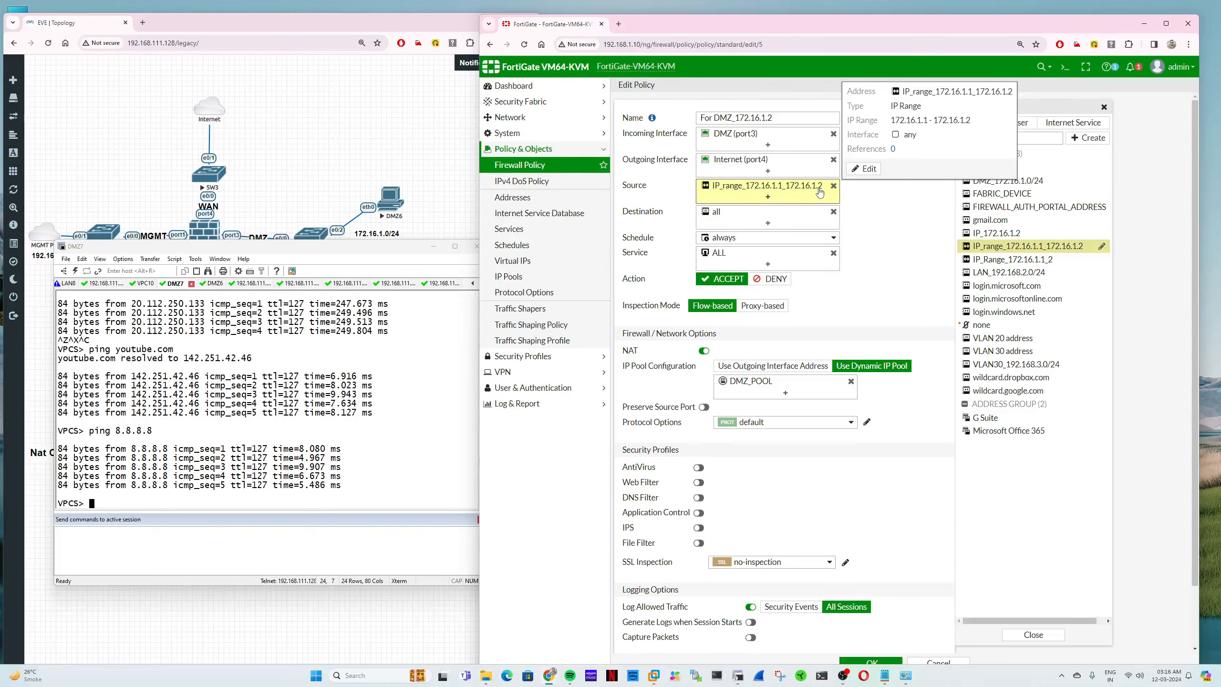
pyautogui.click(843, 389)
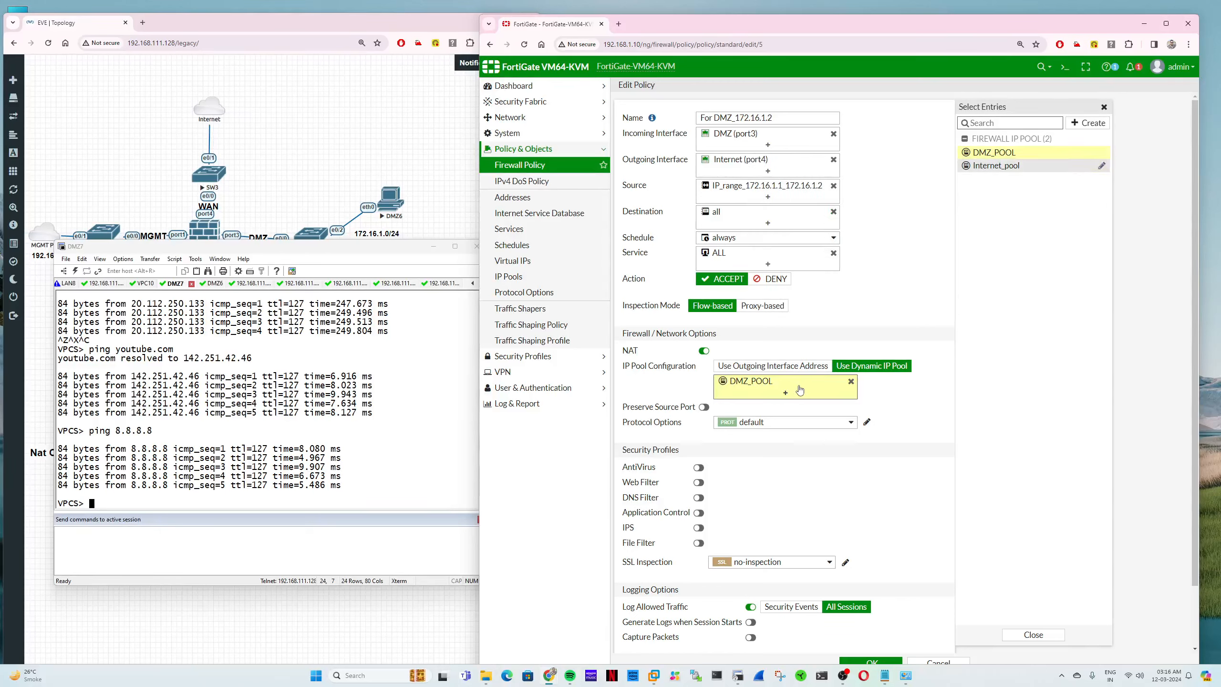
pyautogui.moveTo(800, 390)
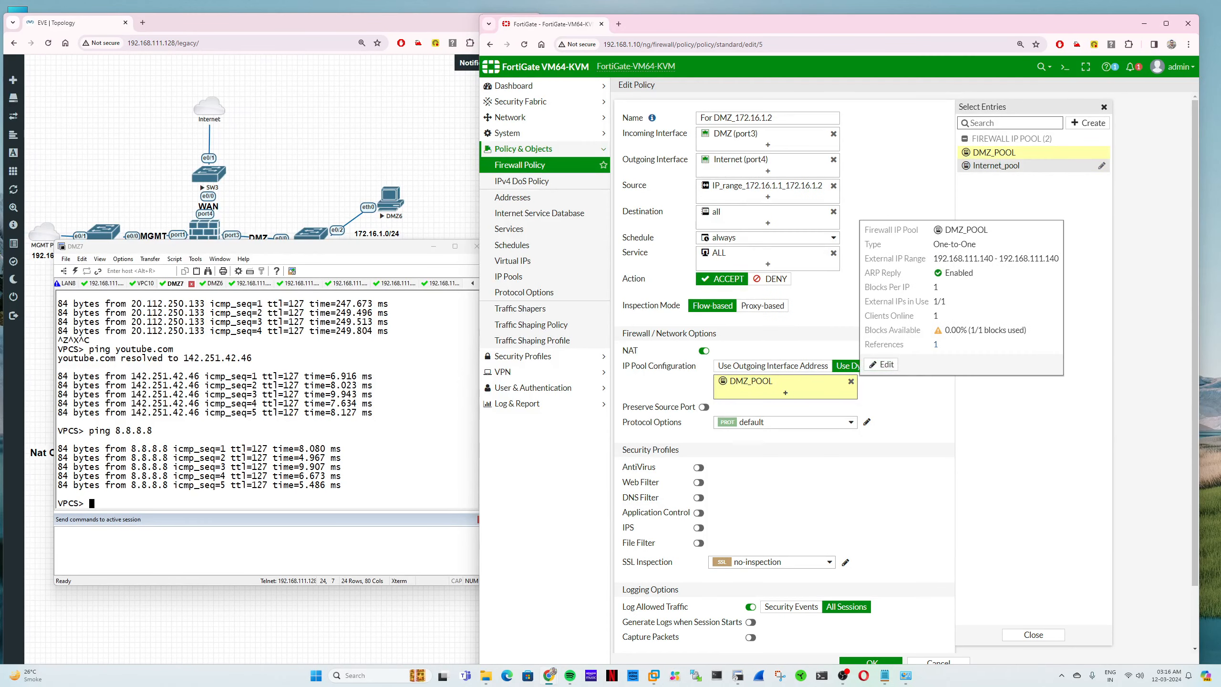
pyautogui.moveTo(795, 190)
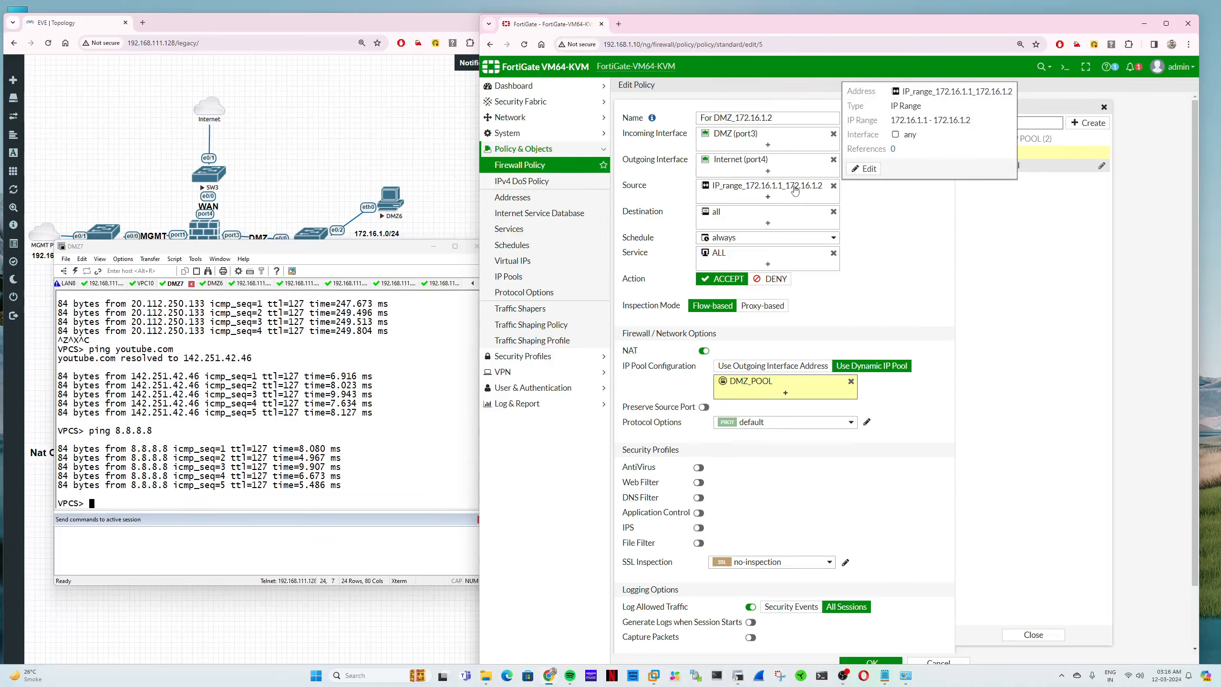
pyautogui.click(873, 662)
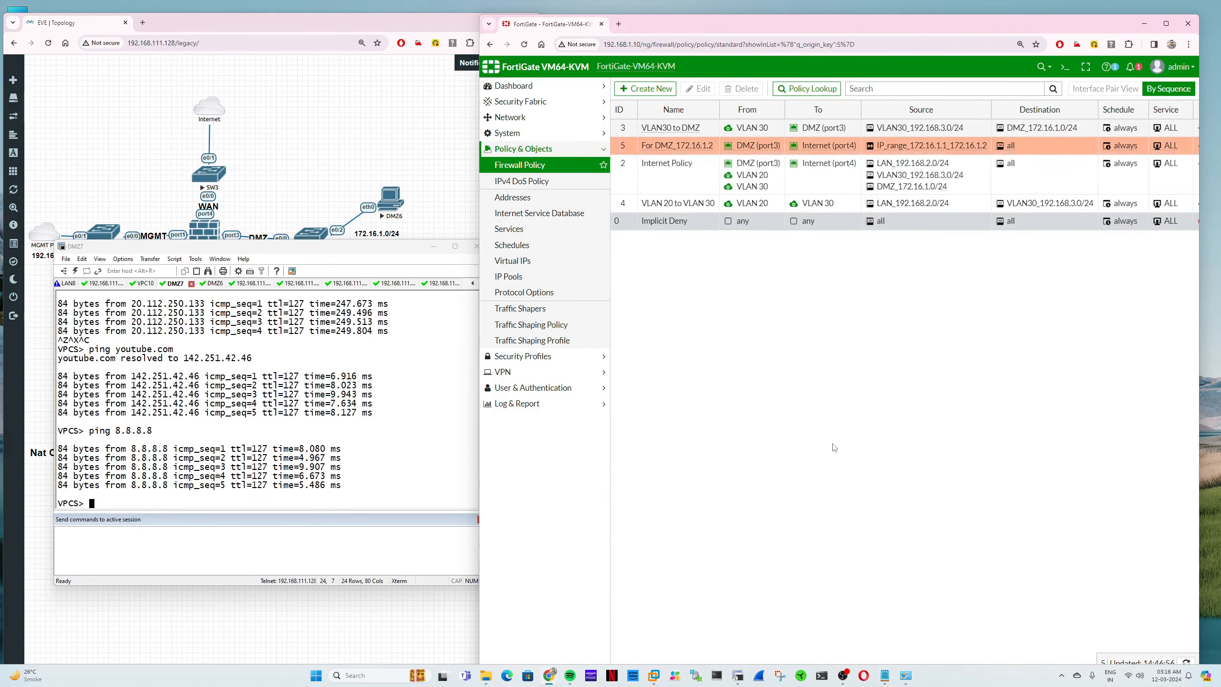
# Step: Move the terminal window below the DMZ hosts in the topology and ping 8.8.8.8 from DMZ7
pyautogui.click(241, 419)
pyautogui.moveTo(210, 252); pyautogui.dragTo(267, 336)
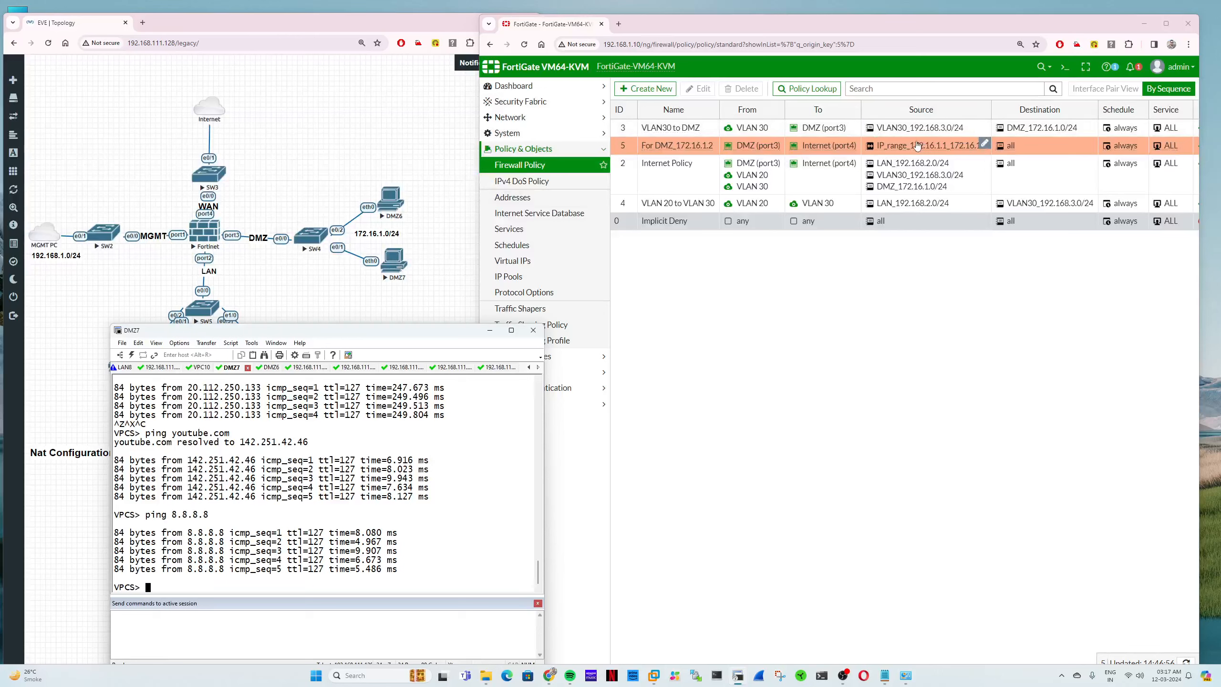
pyautogui.moveTo(928, 147)
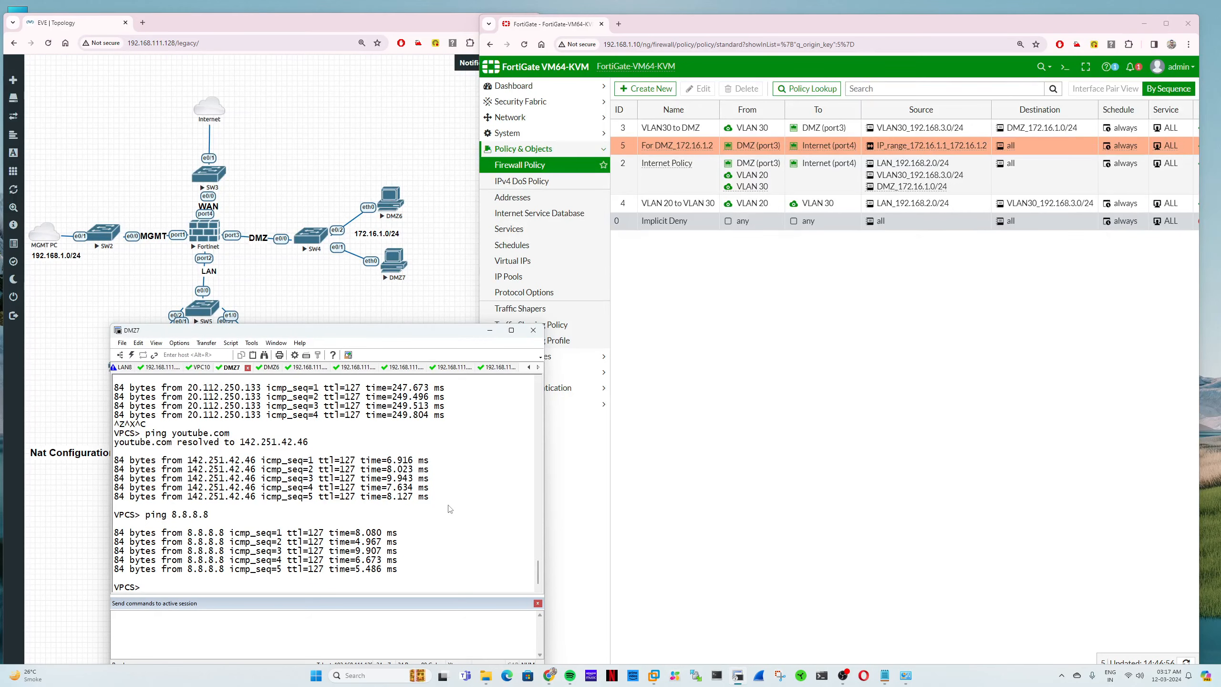
pyautogui.press('Up')
pyautogui.press('Return')
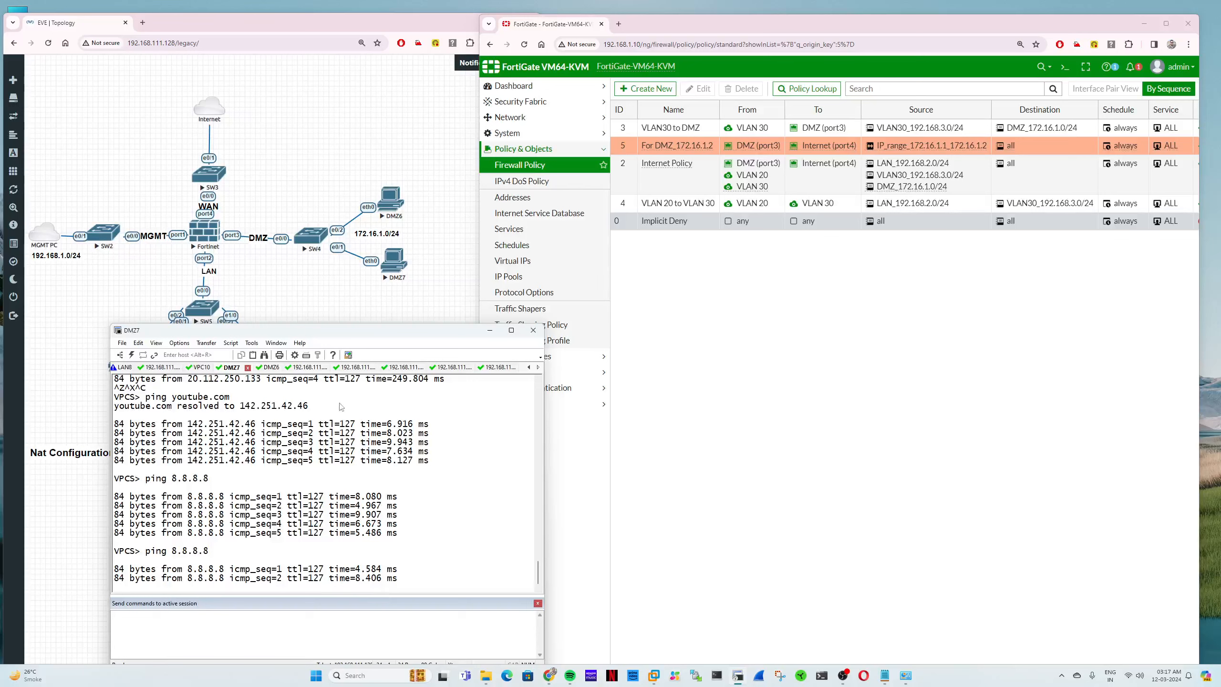
# Step: Switch to the DMZ6 session and repeat the ping to facebook.com
pyautogui.click(272, 367)
pyautogui.press('Up')
pyautogui.press('Return')
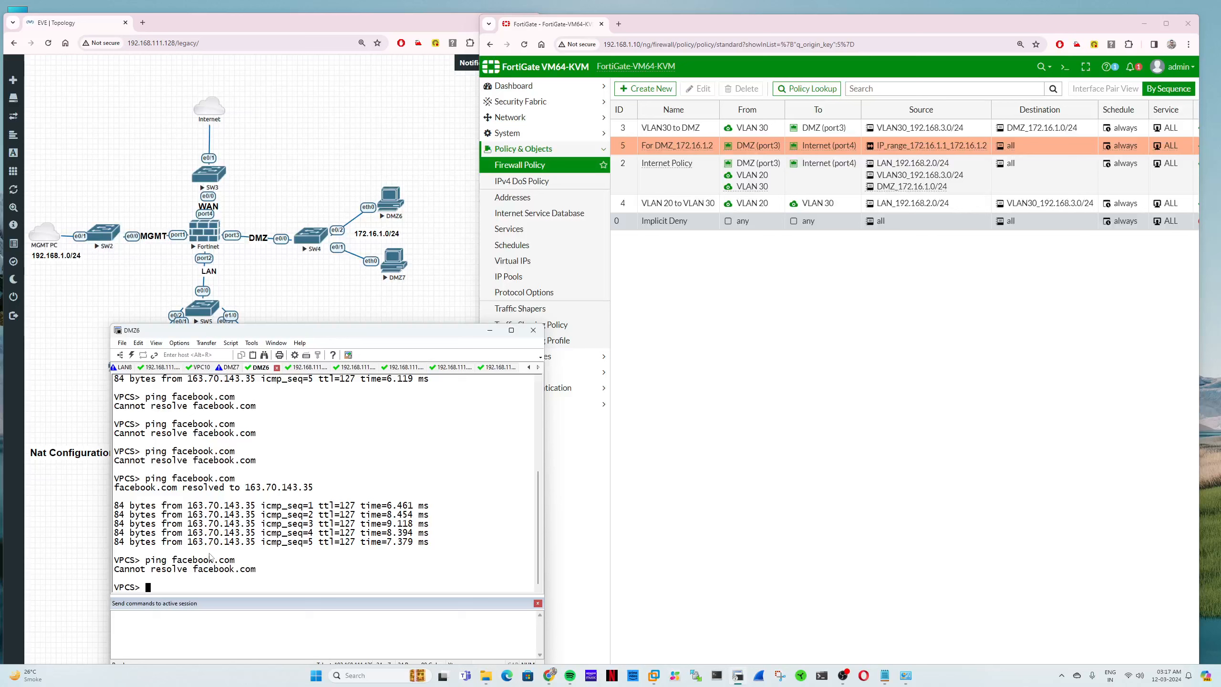
# Step: Set DMZ6's DNS server to 8.8.8.8 and ping google.com
pyautogui.write('ip dns 8.8')
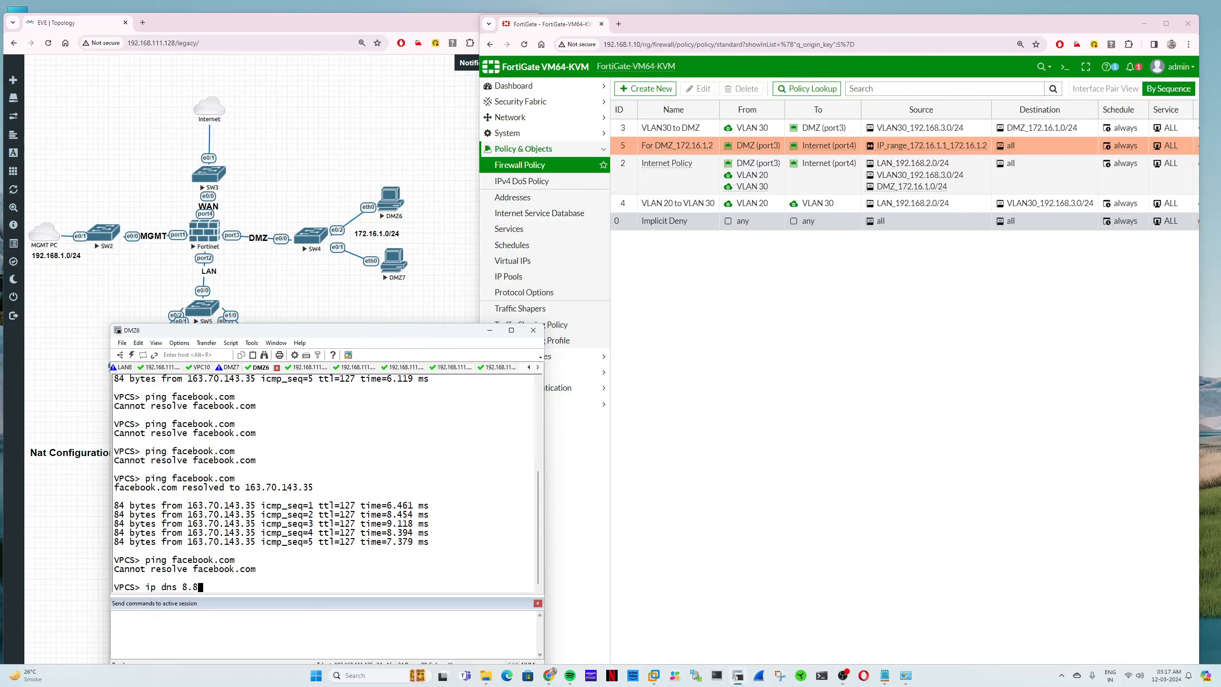
pyautogui.write('.8.8')
pyautogui.press('Return')
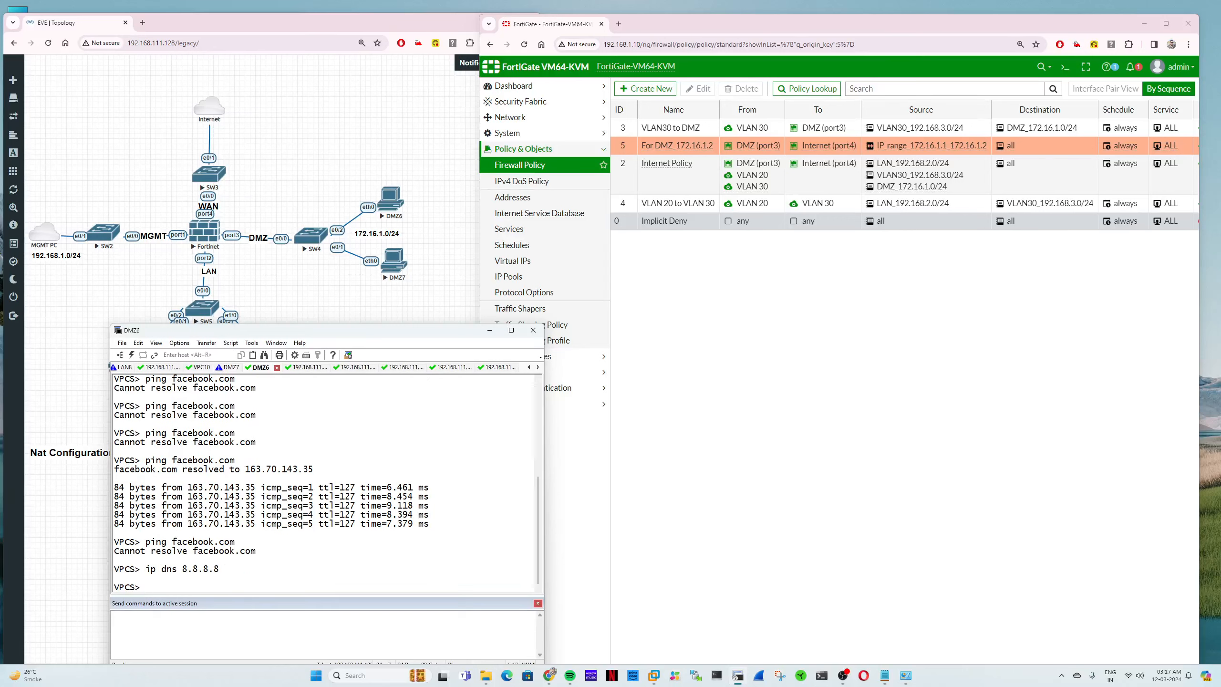
pyautogui.write('ping google.com')
pyautogui.press('Return')
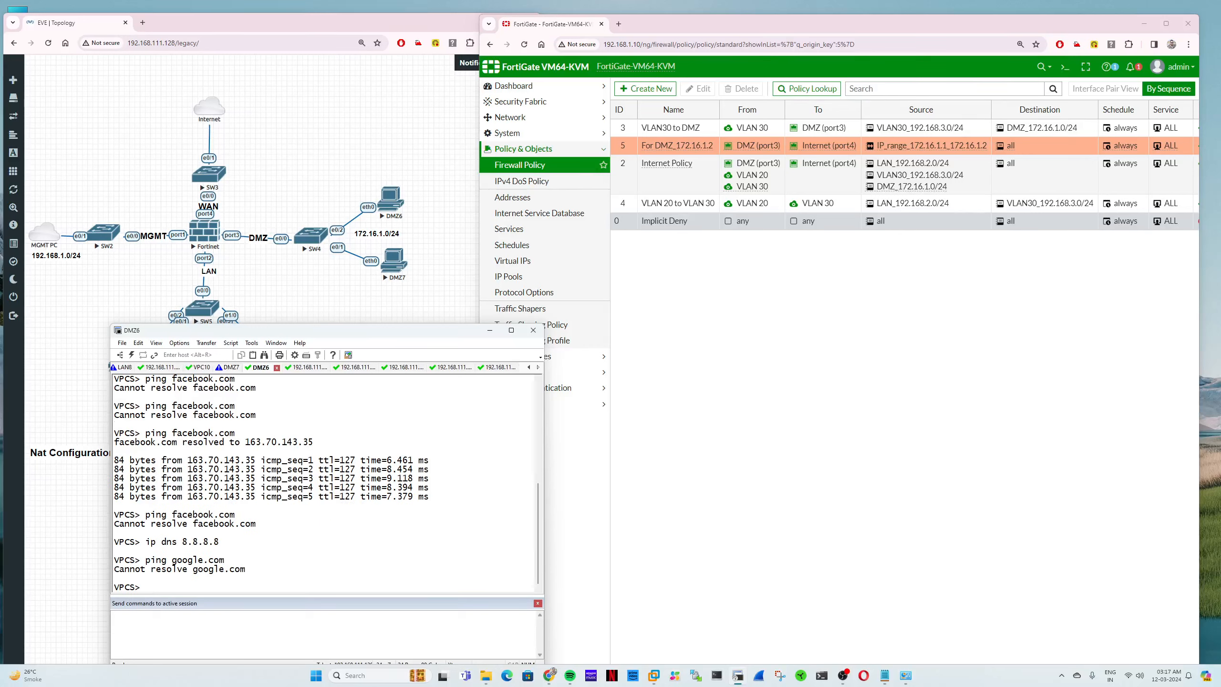
# Step: Ping 8.8.8.8 directly from DMZ6 and interrupt the ping
pyautogui.write('ping 8.8.8.8')
pyautogui.press('Return')
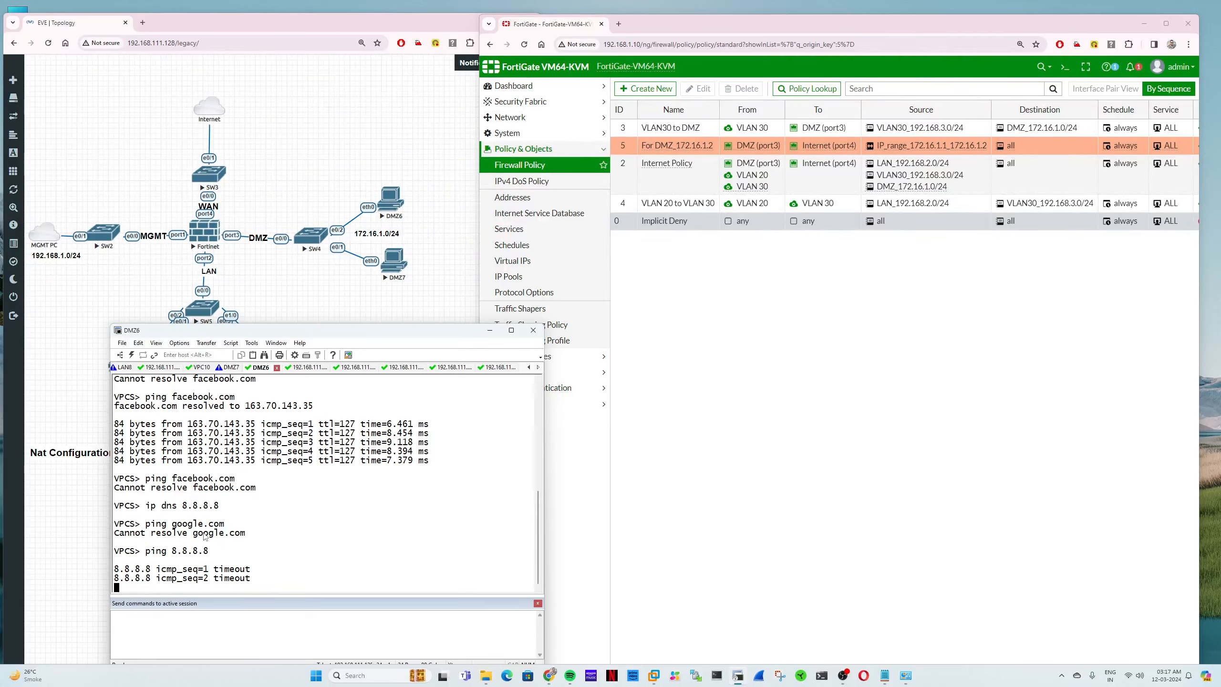
pyautogui.hotkey('ctrl', 'c')
pyautogui.hotkey('ctrl', 'c')
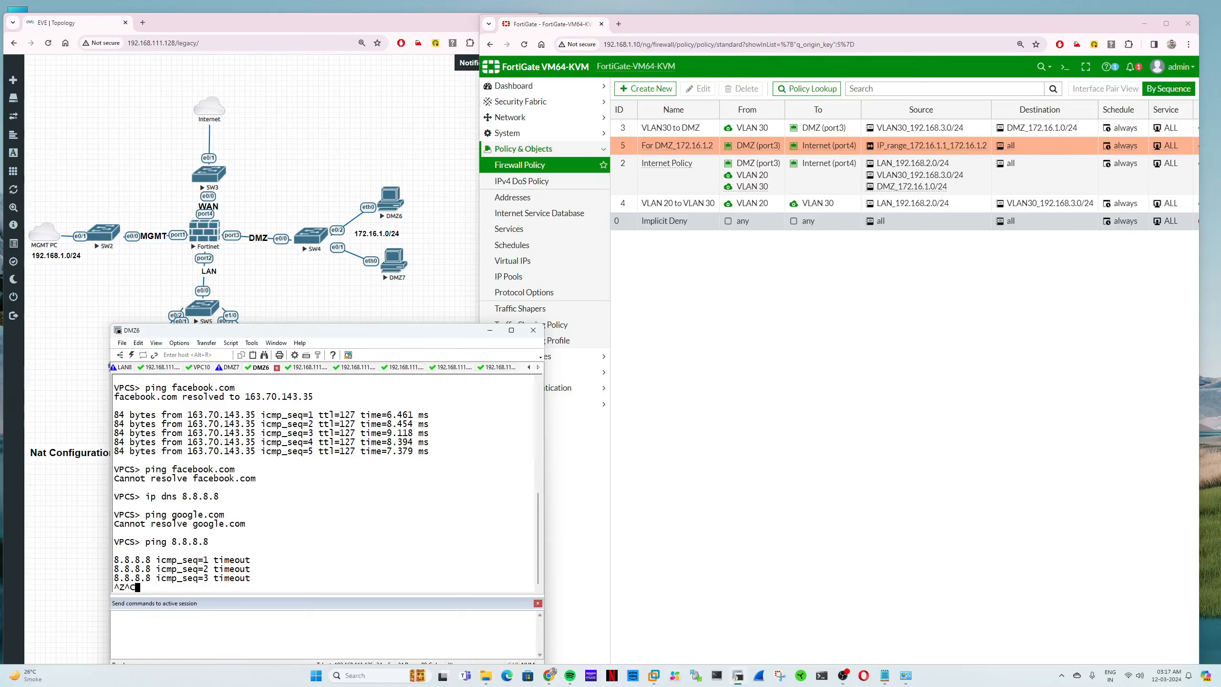
# Step: Repeat the 8.8.8.8 ping from DMZ7 for comparison, interrupt it and return to the DMZ6 session
pyautogui.click(232, 367)
pyautogui.press('Up')
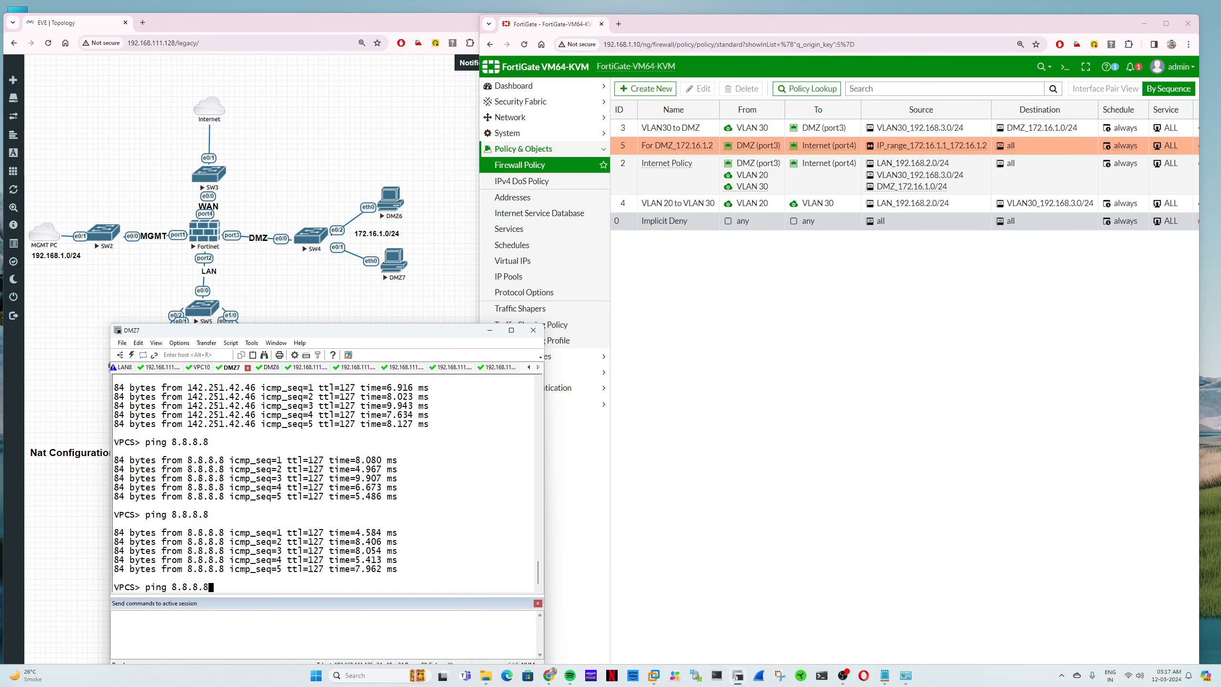
pyautogui.press('Return')
pyautogui.hotkey('ctrl', 'z')
pyautogui.hotkey('ctrl', 'x')
pyautogui.hotkey('ctrl', 'c')
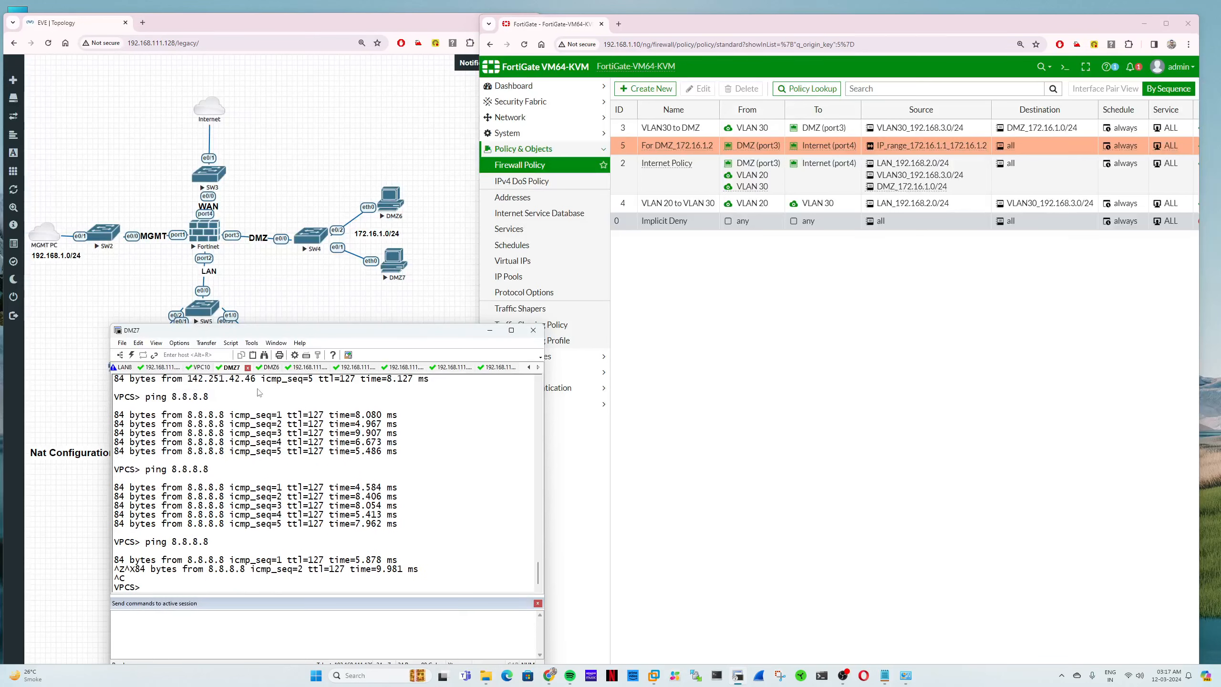
pyautogui.click(269, 368)
# Step: Show the Forward Traffic log in FortiGate and check the NAT IP of a recent 172.16.1.2 entry to 8.8.8.8
pyautogui.click(708, 403)
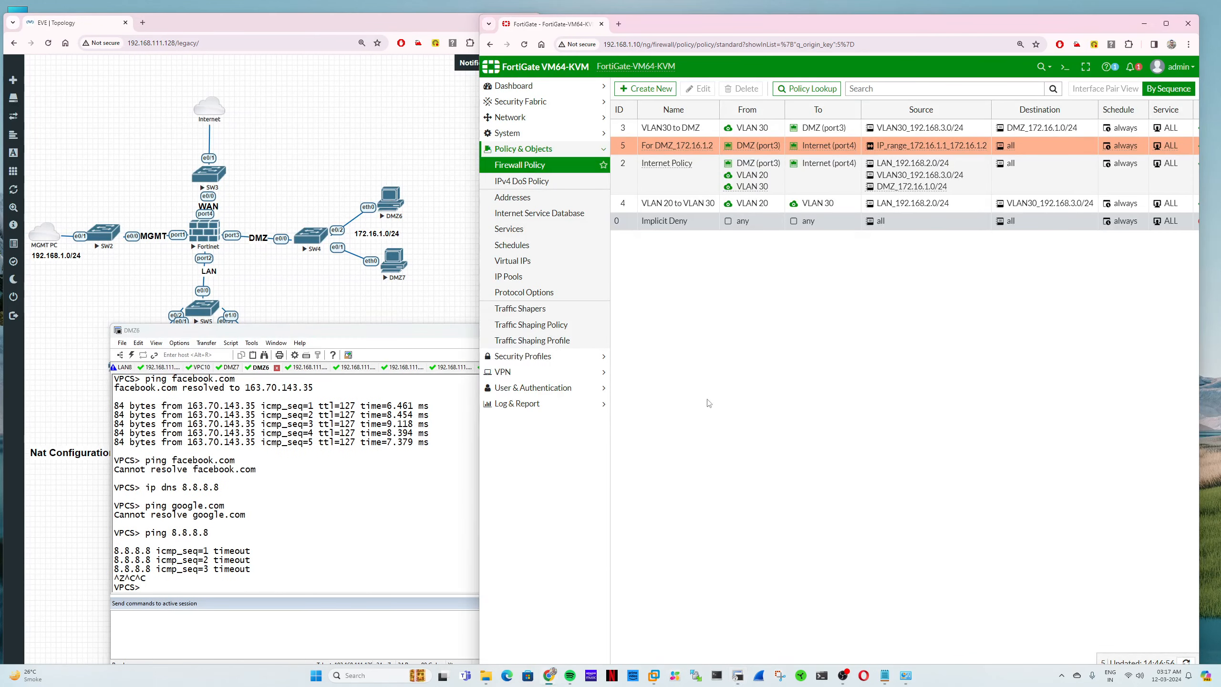
pyautogui.click(550, 403)
pyautogui.click(525, 228)
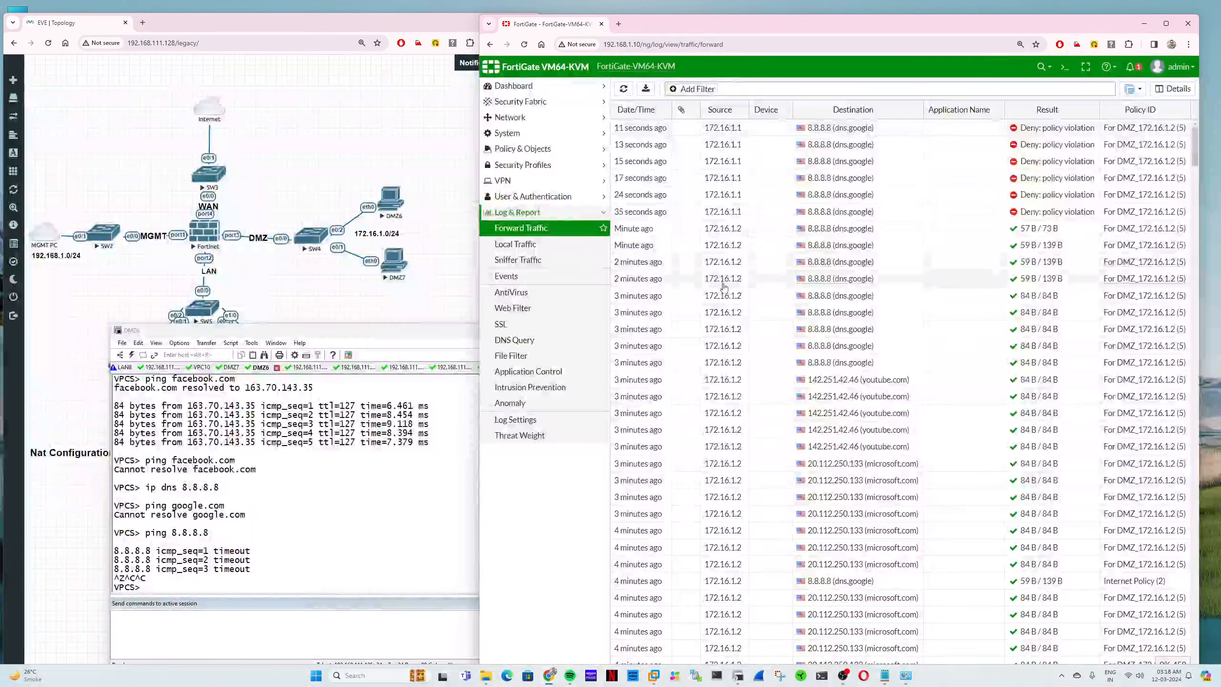
pyautogui.doubleClick(731, 264)
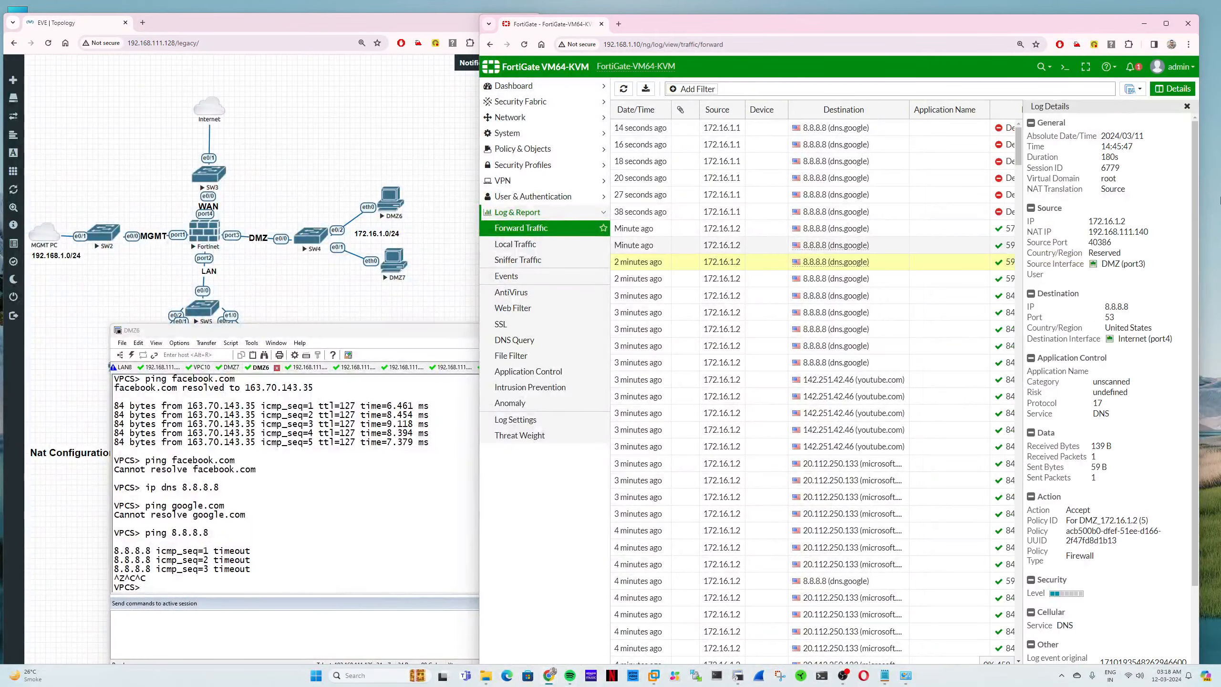
pyautogui.doubleClick(1117, 232)
pyautogui.moveTo(1028, 234); pyautogui.dragTo(1151, 235)
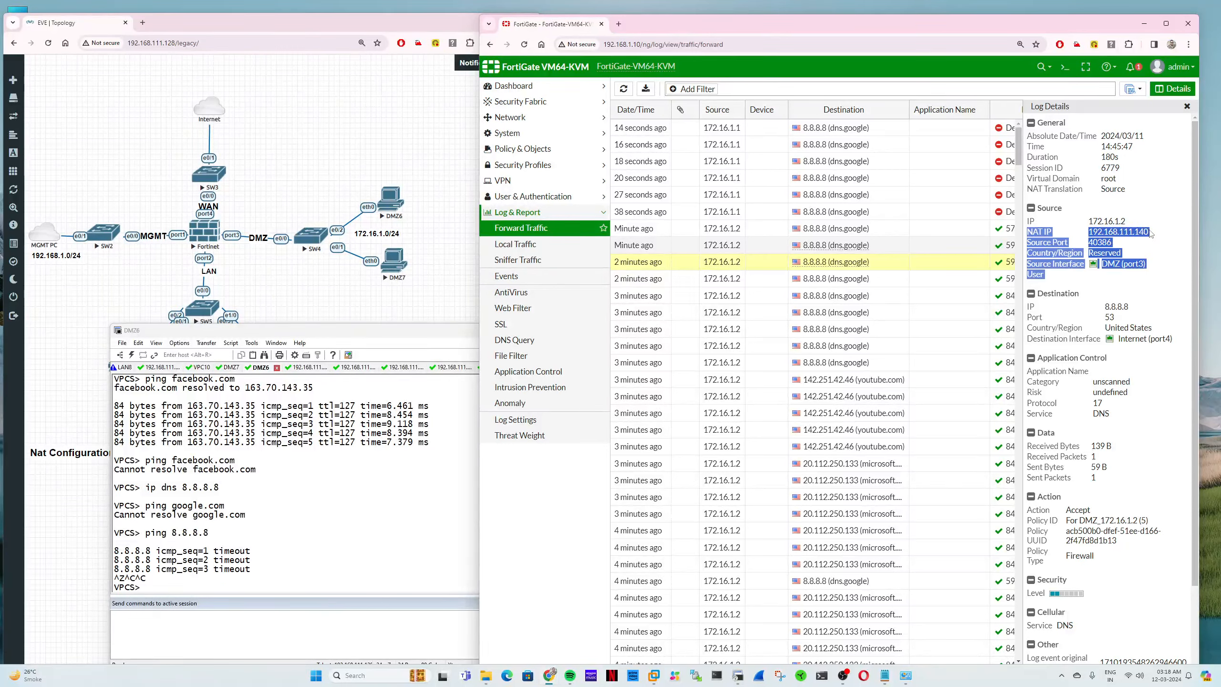
pyautogui.click(1148, 231)
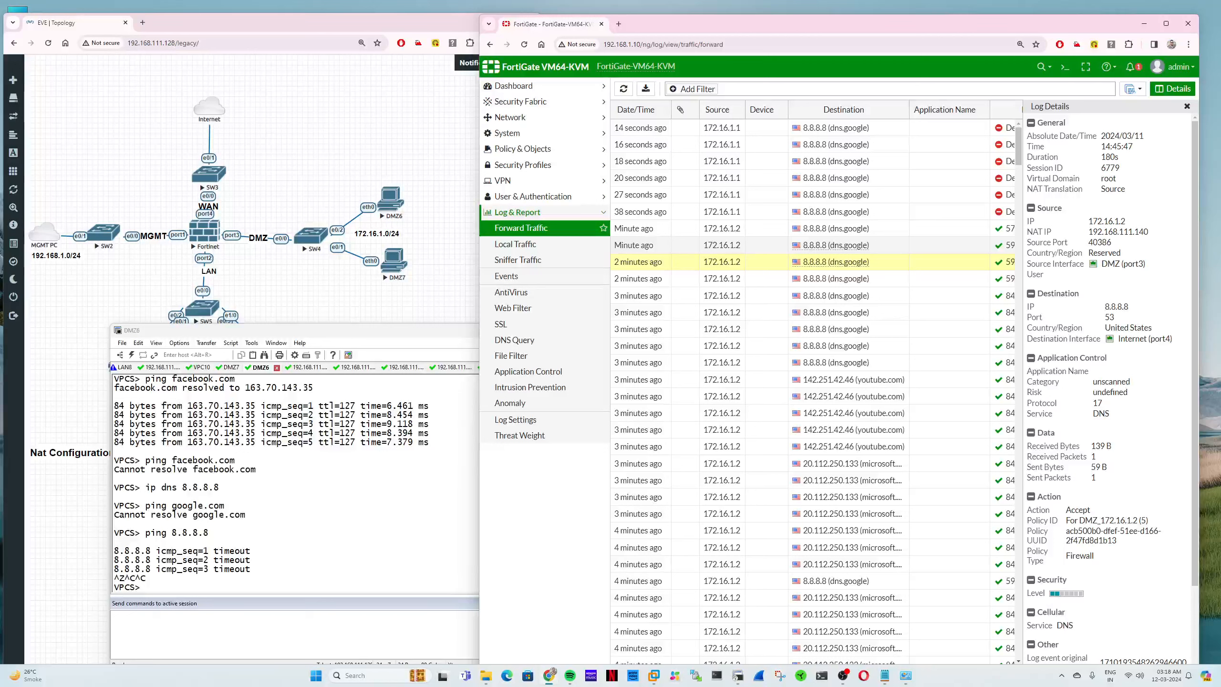
# Step: Check the policy ID in the accepted 172.16.1.2 entry's log details
pyautogui.moveTo(1064, 523); pyautogui.dragTo(1152, 520)
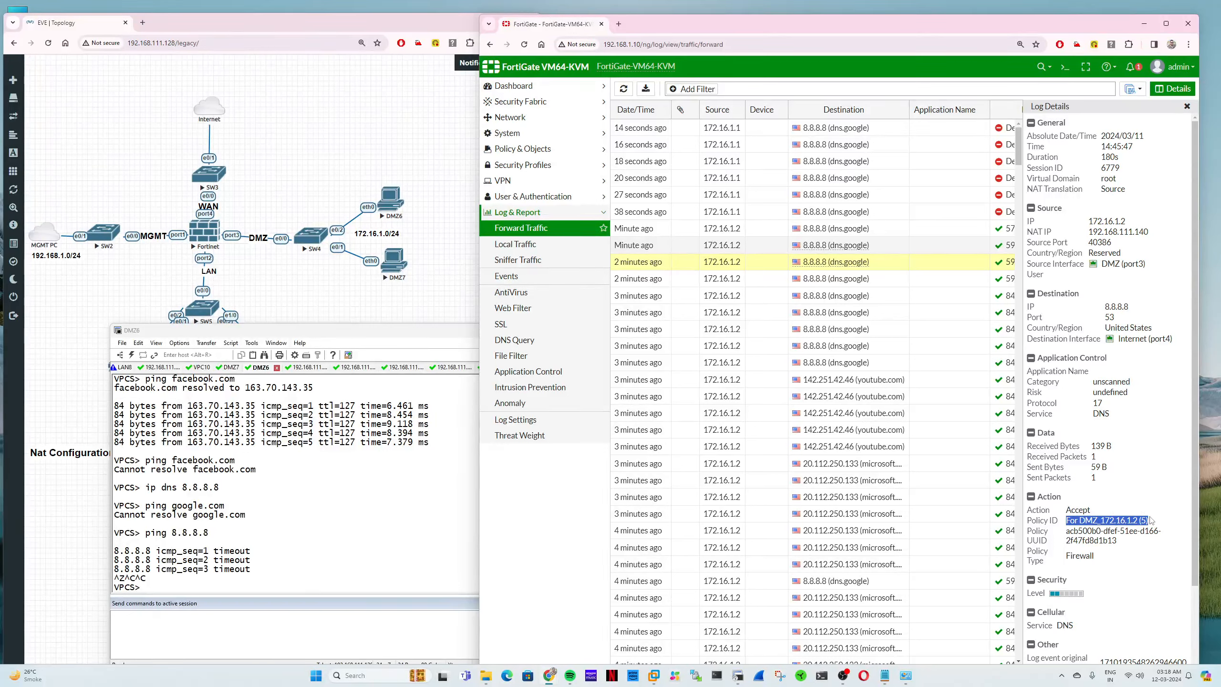
pyautogui.doubleClick(1099, 521)
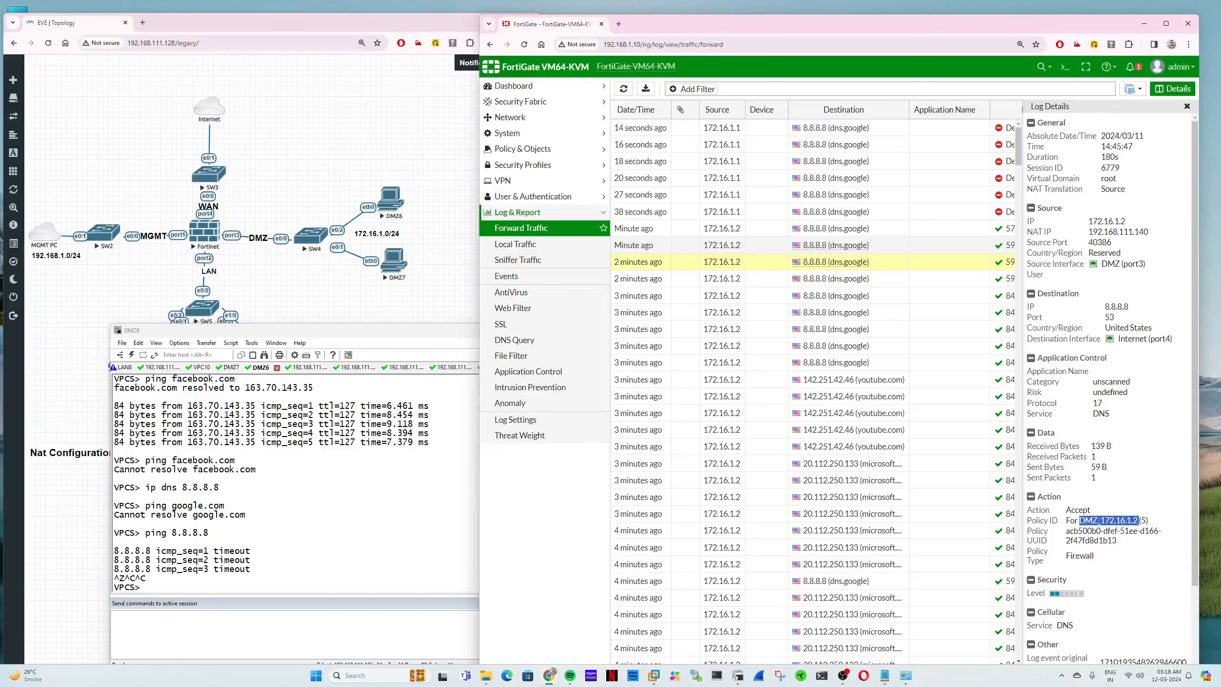
pyautogui.click(1187, 107)
# Step: Inspect the source, action and policy ID in the log details of a denied 172.16.1.1 entry to 8.8.8.8
pyautogui.click(724, 194)
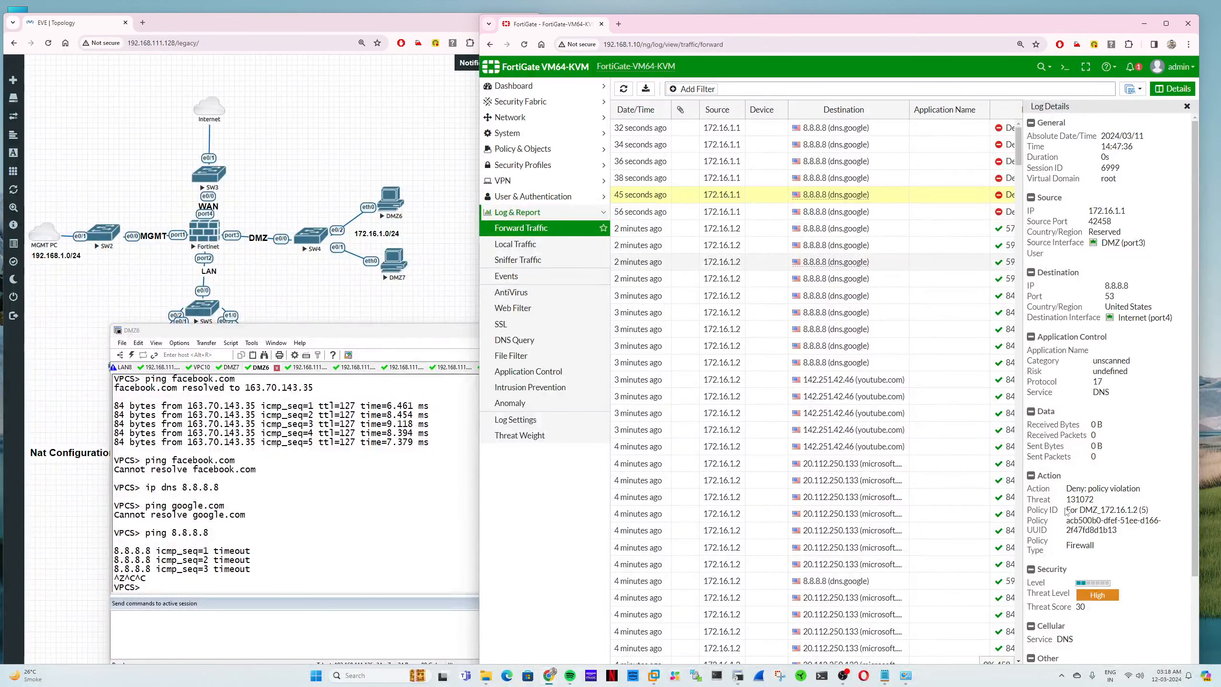
pyautogui.moveTo(1066, 509); pyautogui.dragTo(1153, 513)
pyautogui.moveTo(1066, 489); pyautogui.dragTo(1140, 489)
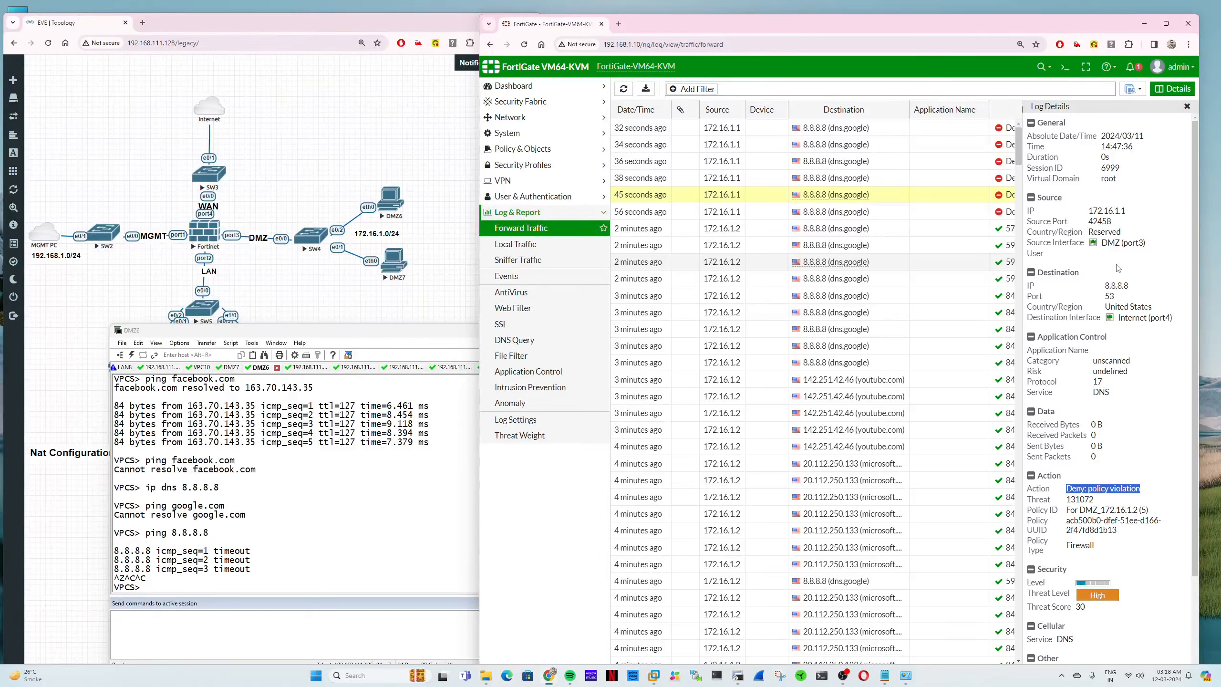
pyautogui.moveTo(1089, 212); pyautogui.dragTo(1144, 248)
pyautogui.click(1119, 220)
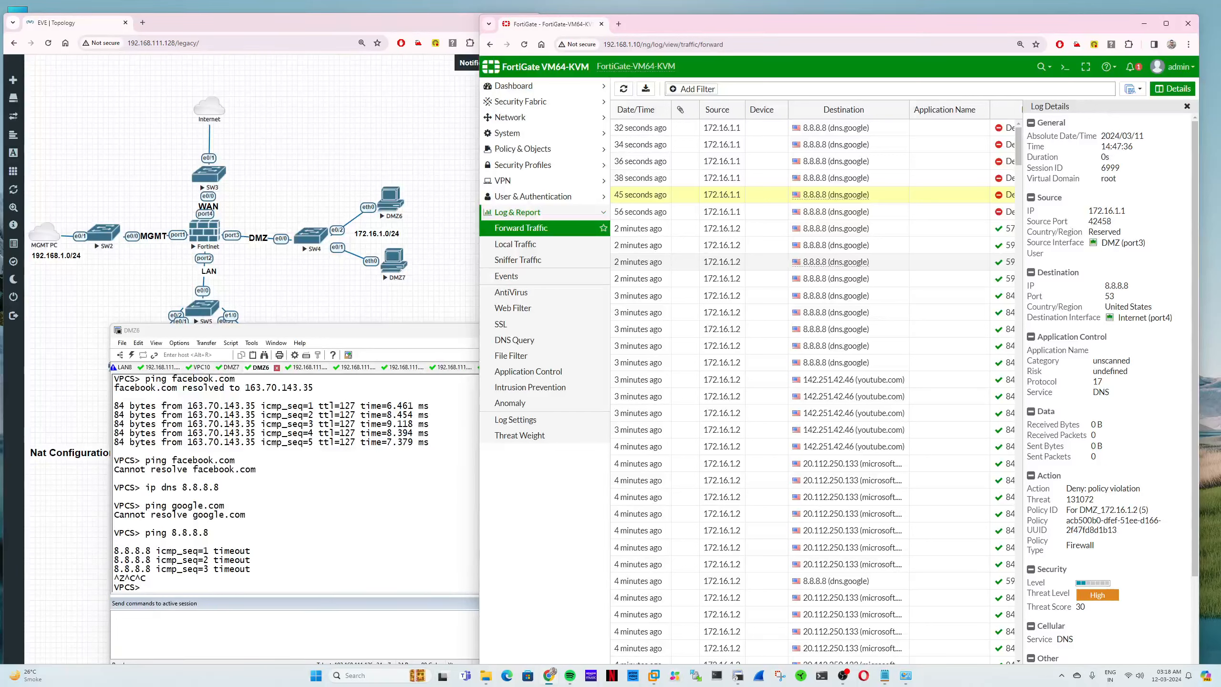
# Step: Check the issue flagged on firewall policy For DMZ_172.16.1.2, open the policy for editing and review its source range
pyautogui.click(523, 149)
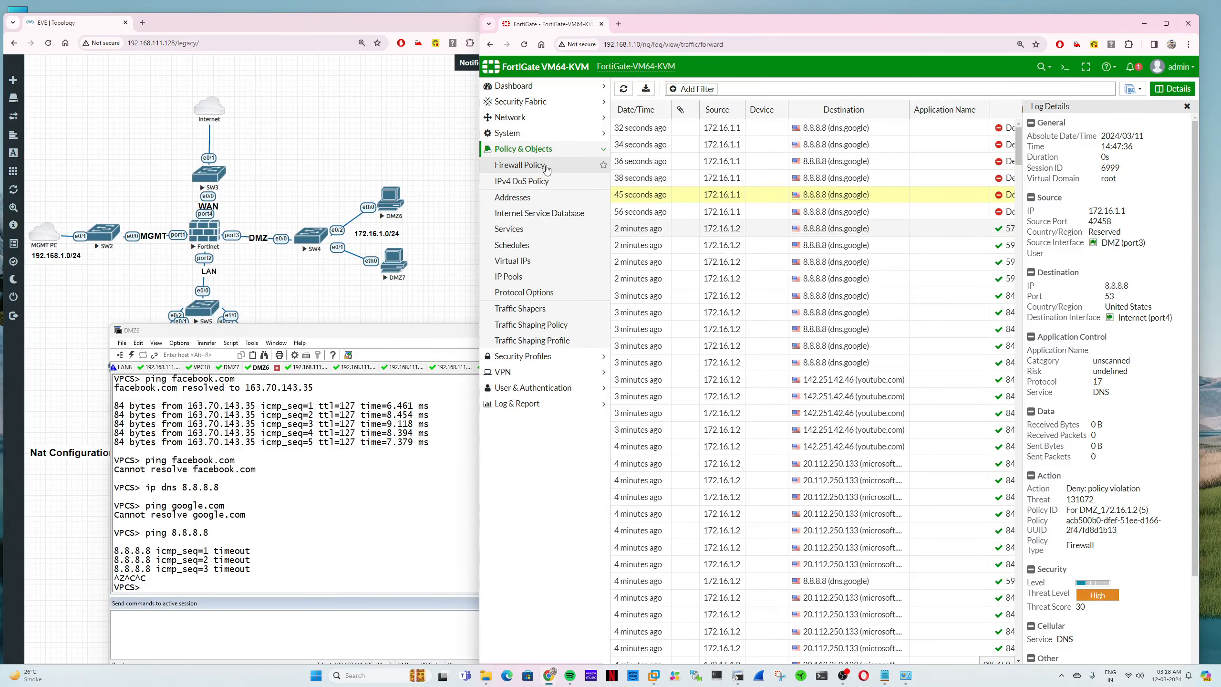
pyautogui.click(547, 167)
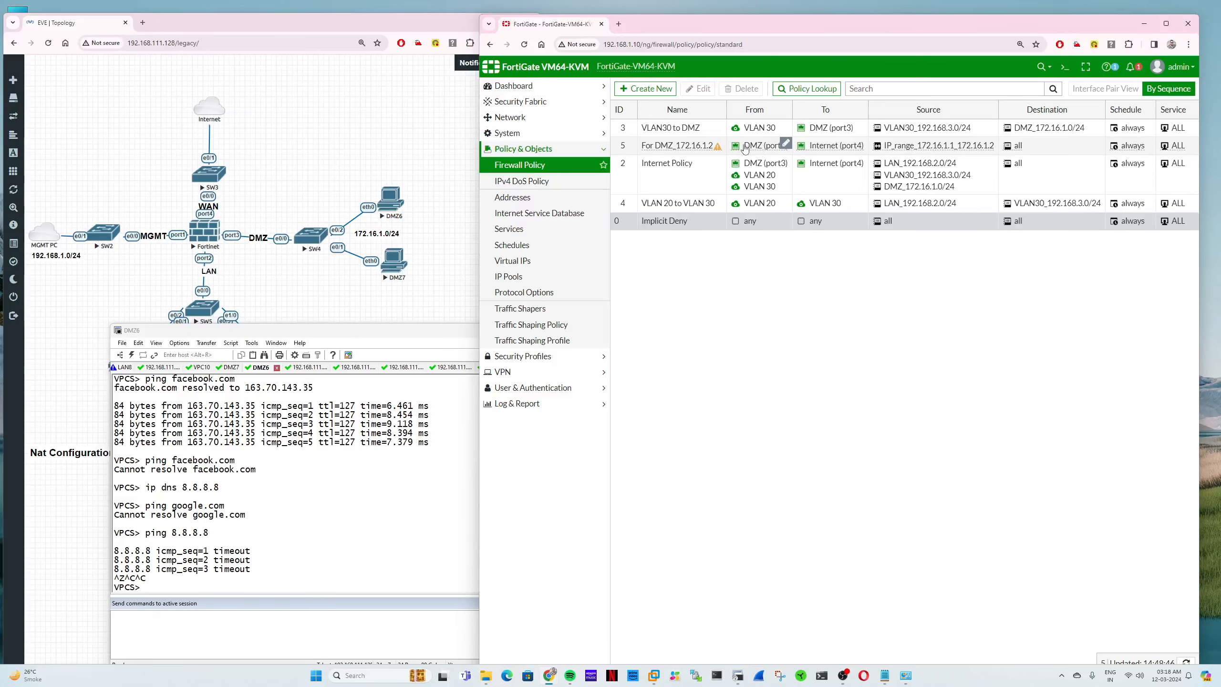
pyautogui.moveTo(732, 169)
pyautogui.moveTo(969, 149)
pyautogui.moveTo(708, 151)
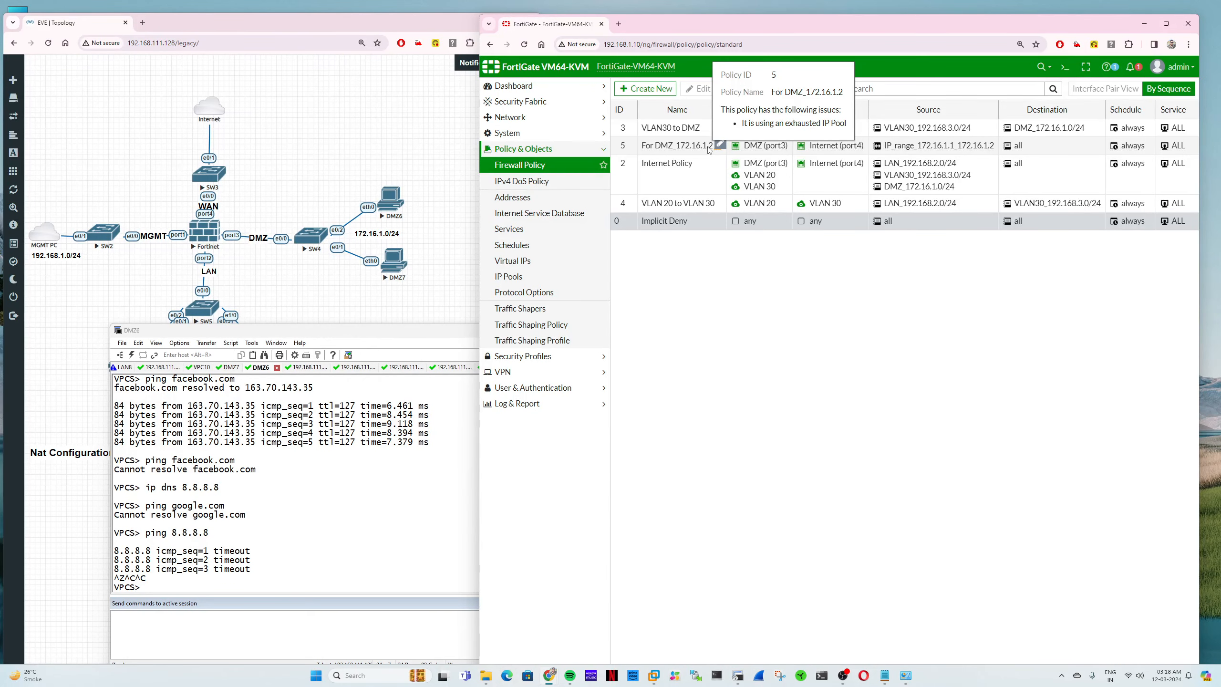
pyautogui.doubleClick(709, 151)
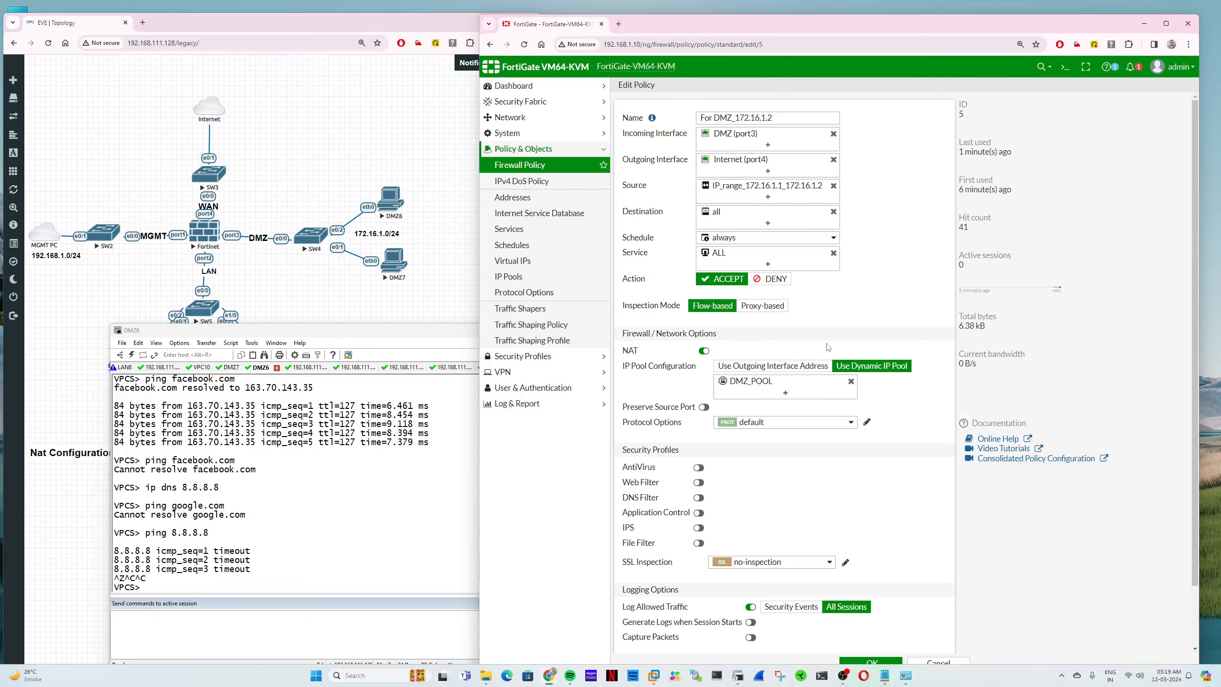
pyautogui.moveTo(809, 190)
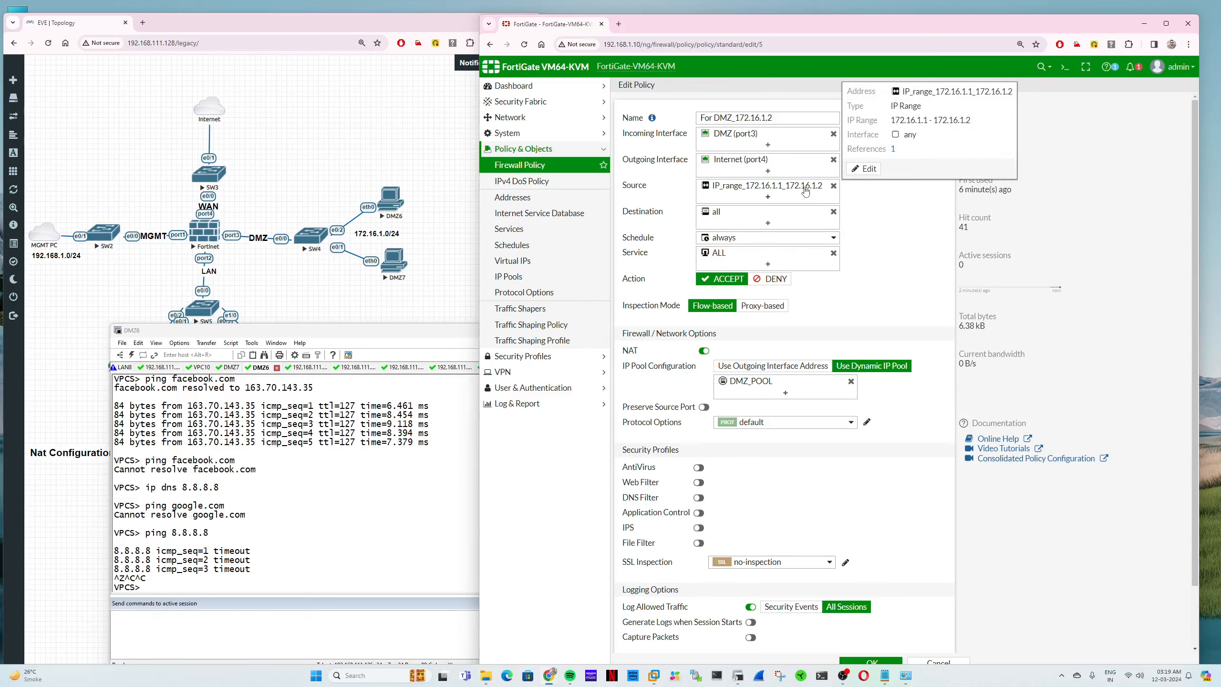
# Step: Set DMZ_POOL's external IP range to 192.168.111.140-192.168.111.141, then save the pool and the policy
pyautogui.click(801, 388)
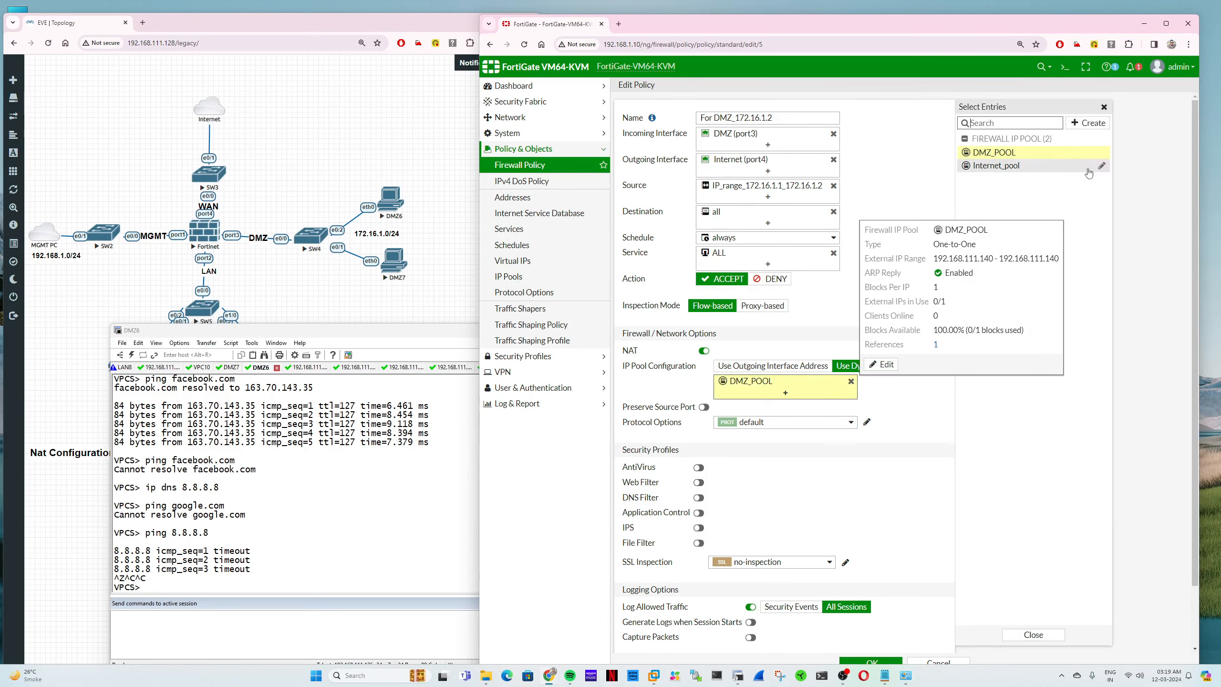
pyautogui.click(1101, 152)
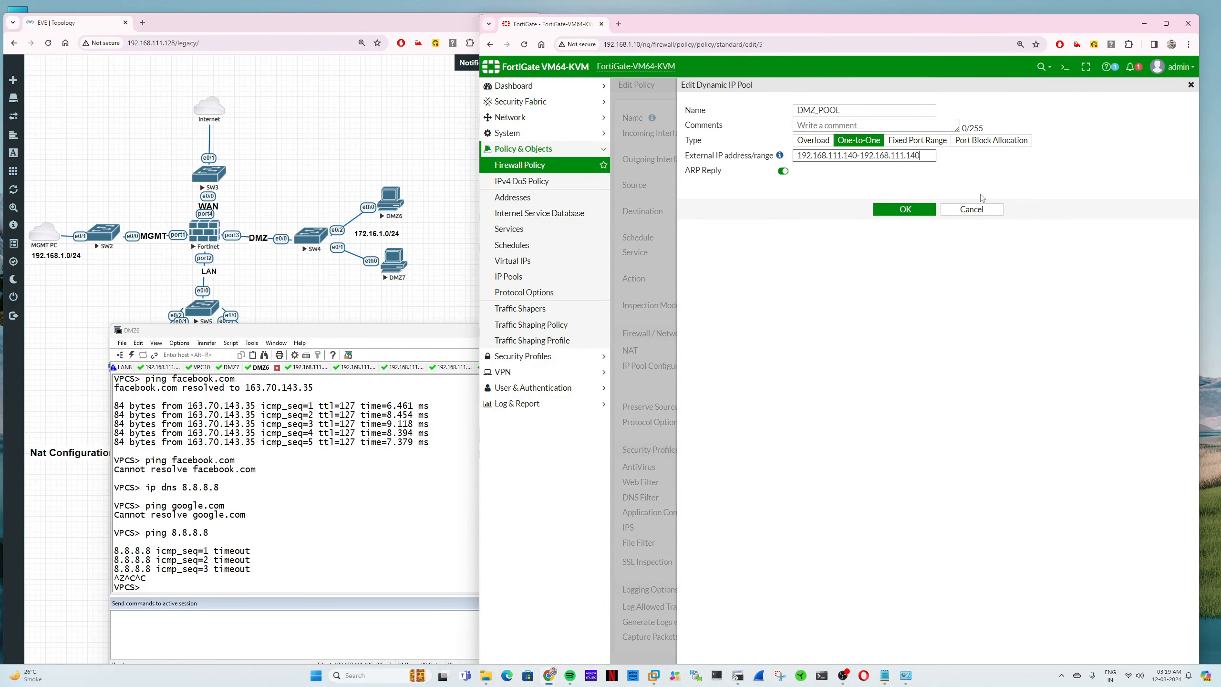
pyautogui.press('BackSpace')
pyautogui.write('1')
pyautogui.click(841, 109)
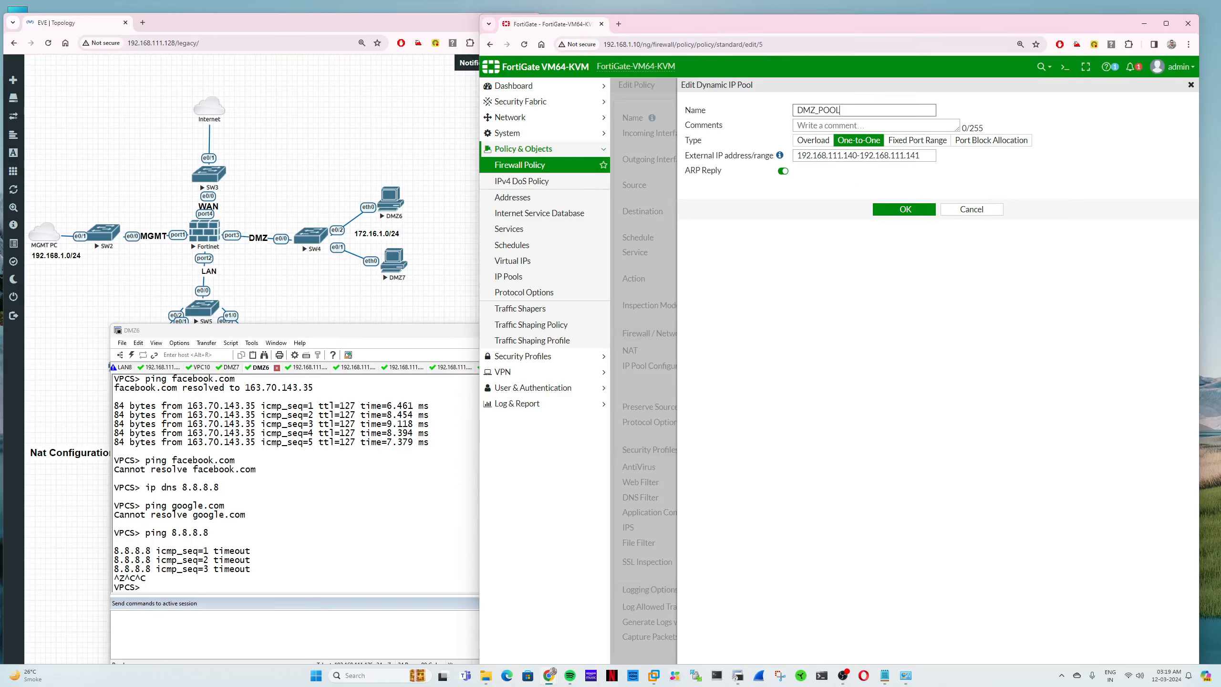
pyautogui.click(904, 209)
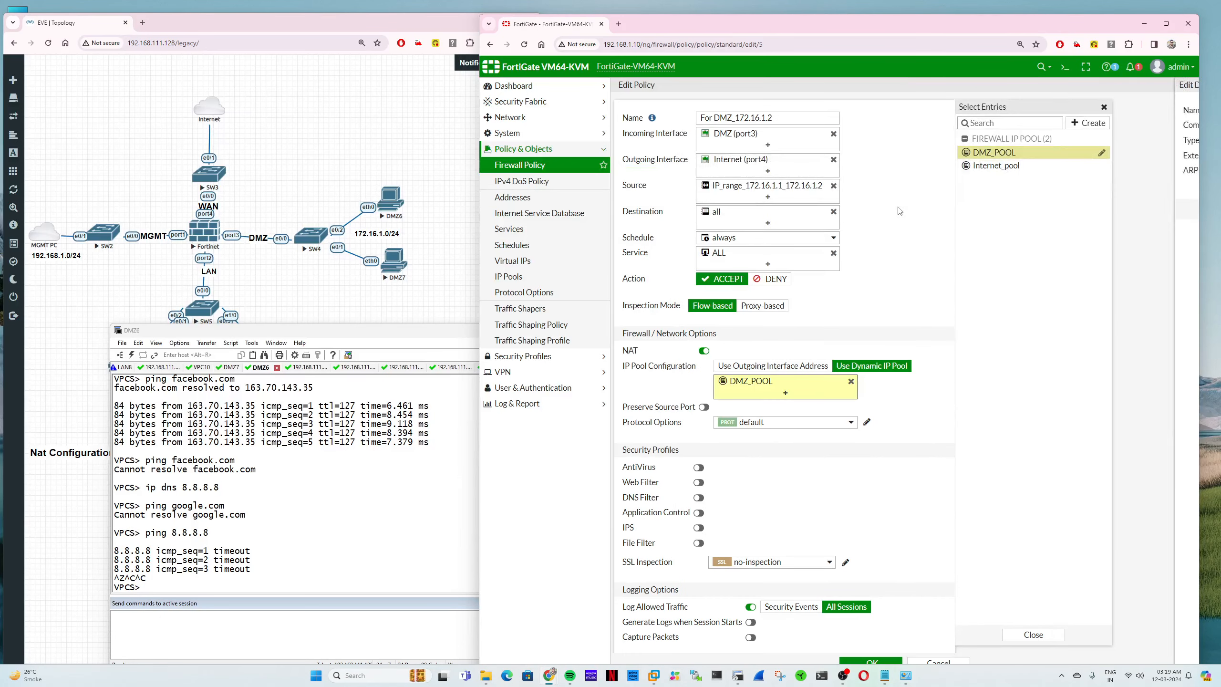
pyautogui.click(892, 665)
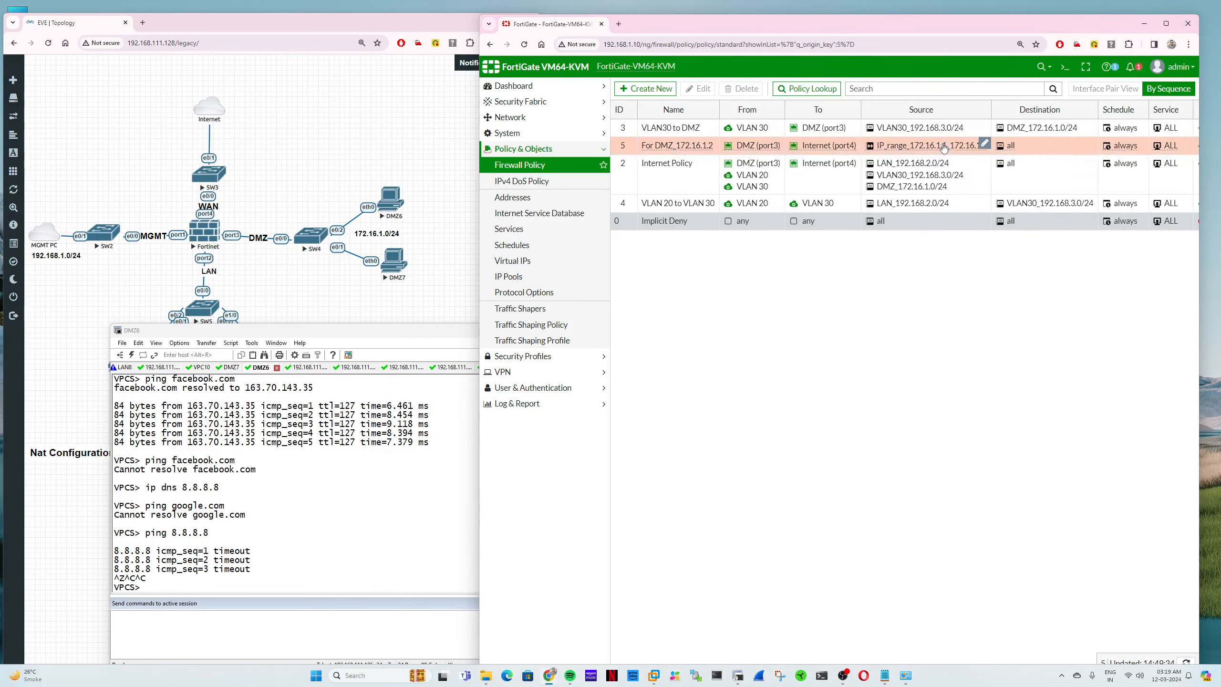
# Step: Review the source range of For DMZ_172.16.1.2 in the policy list and ping 8.8.8.8 from DMZ6 again
pyautogui.moveTo(928, 148)
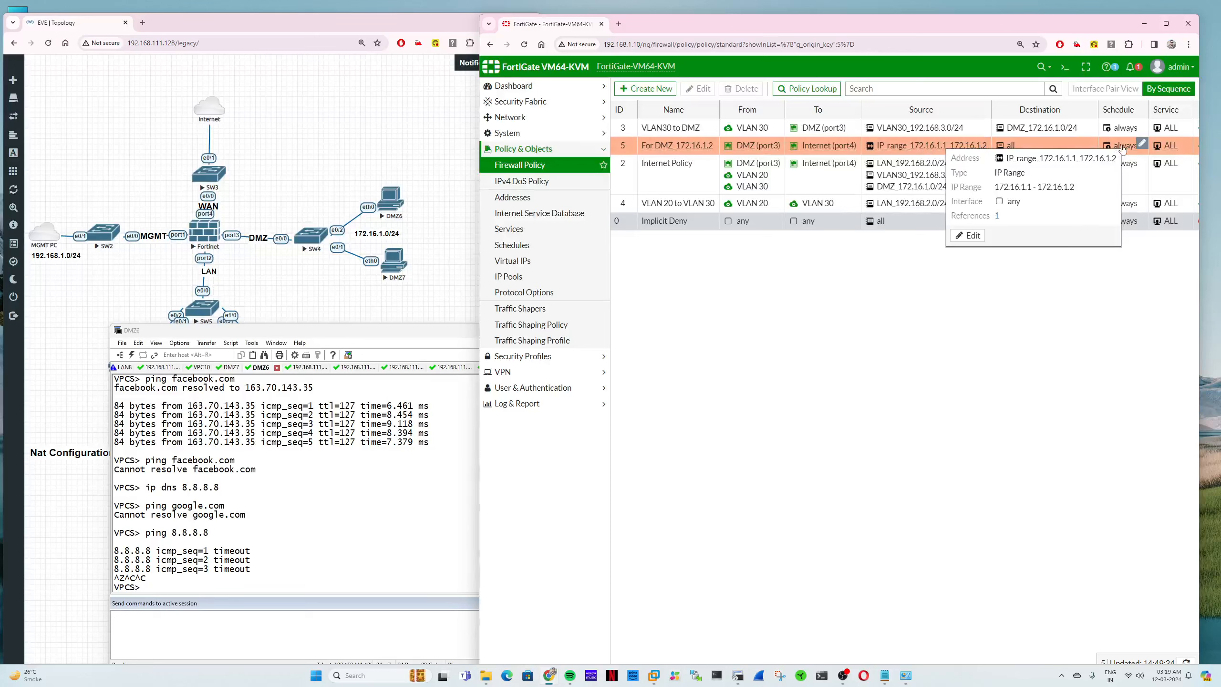
pyautogui.moveTo(1120, 149)
pyautogui.click(229, 544)
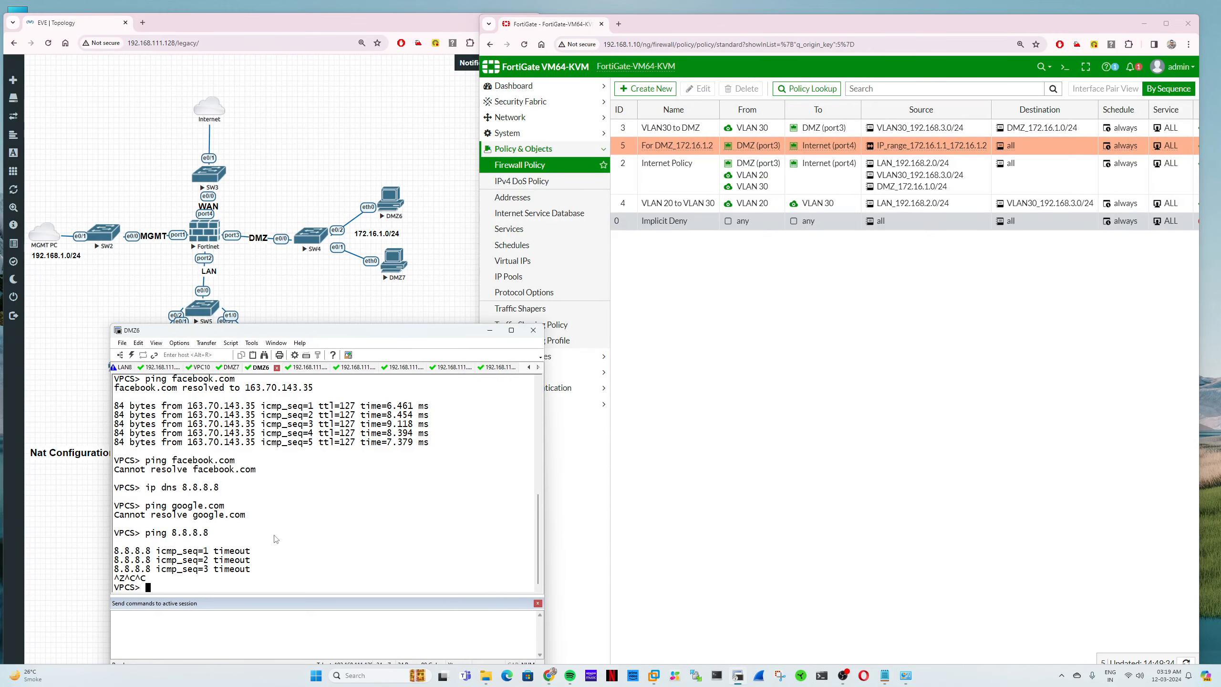
pyautogui.press('Up')
pyautogui.press('Return')
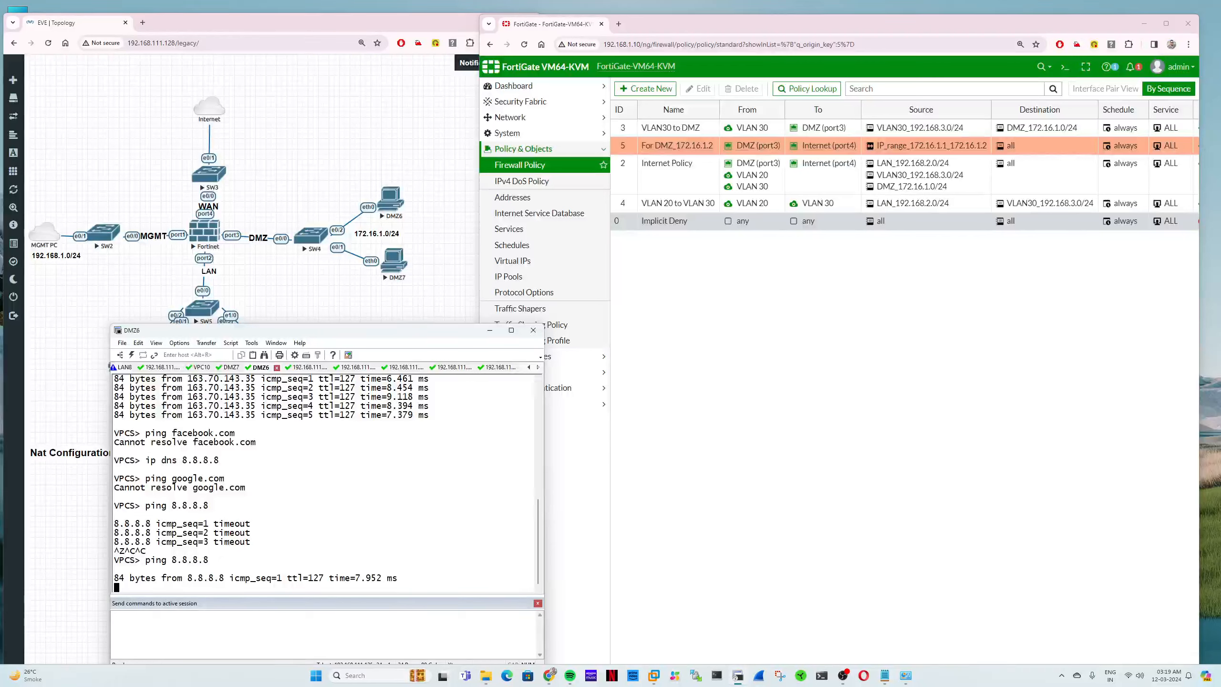
# Step: Switch to the DMZ7 session and ping 8.8.8.8 again
pyautogui.click(229, 367)
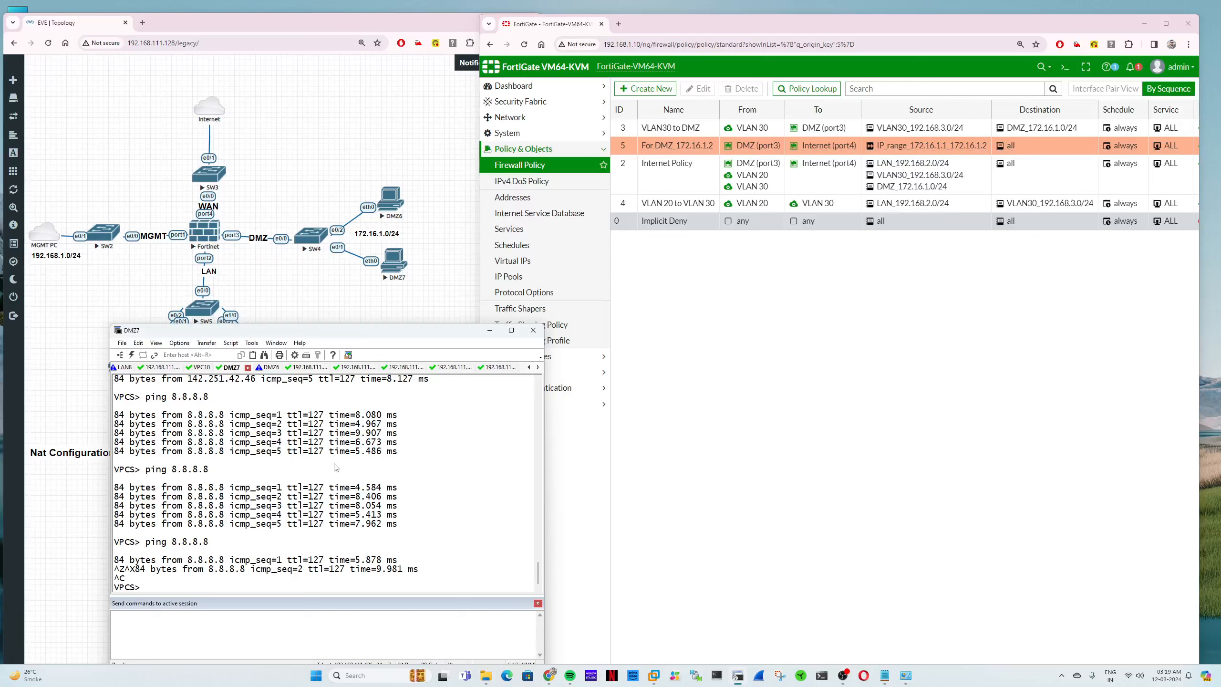
pyautogui.press('Up')
pyautogui.press('Return')
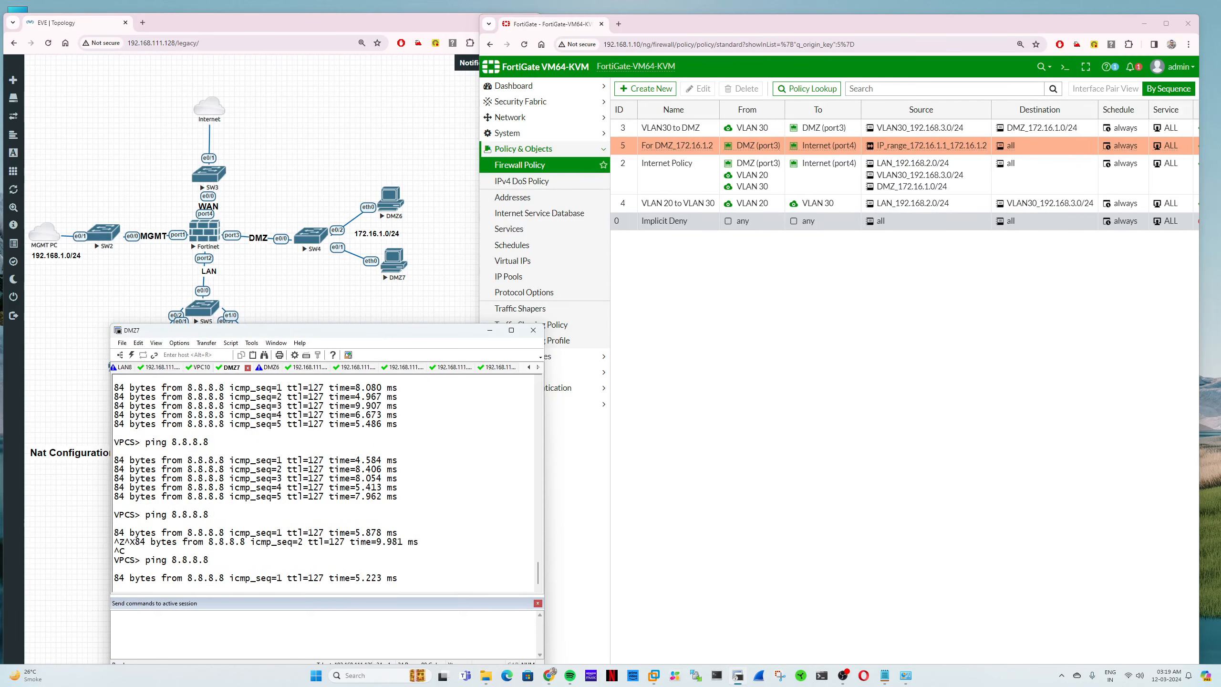
# Step: Recall the earlier microsoft.com ping in the DMZ7 session and run it
pyautogui.press('Up')
pyautogui.press('Up')
pyautogui.press('Up')
pyautogui.press('Up')
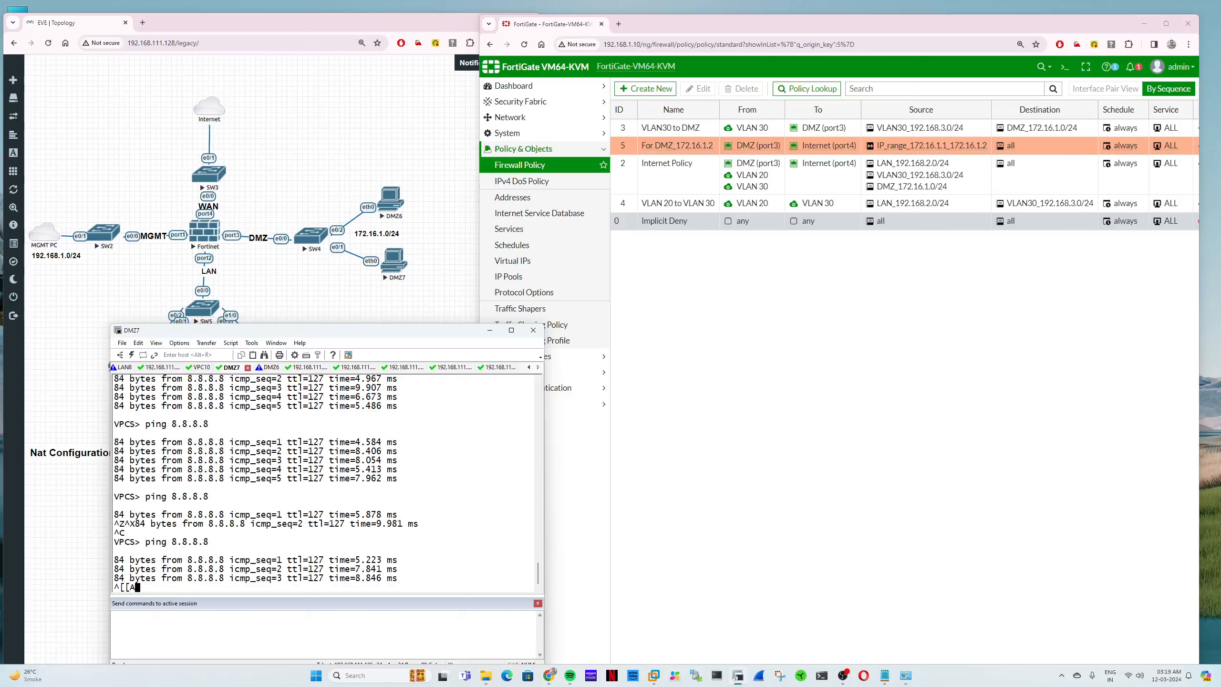
pyautogui.press('Up')
pyautogui.press('Up')
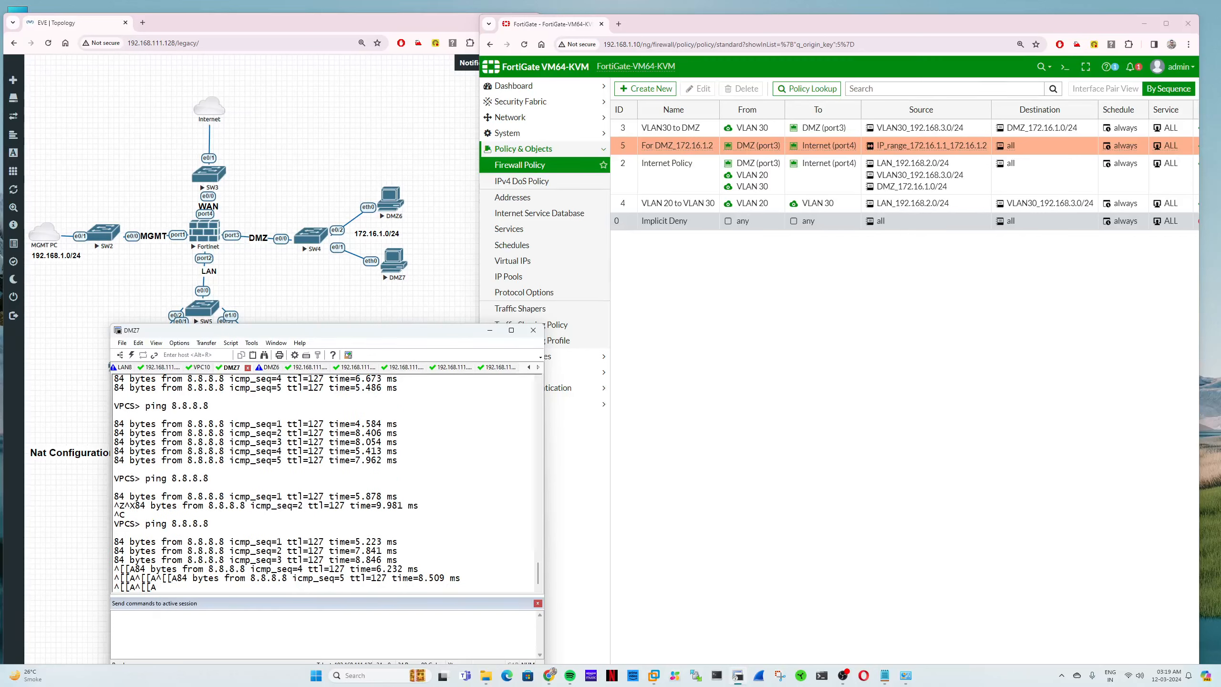
pyautogui.press('Return')
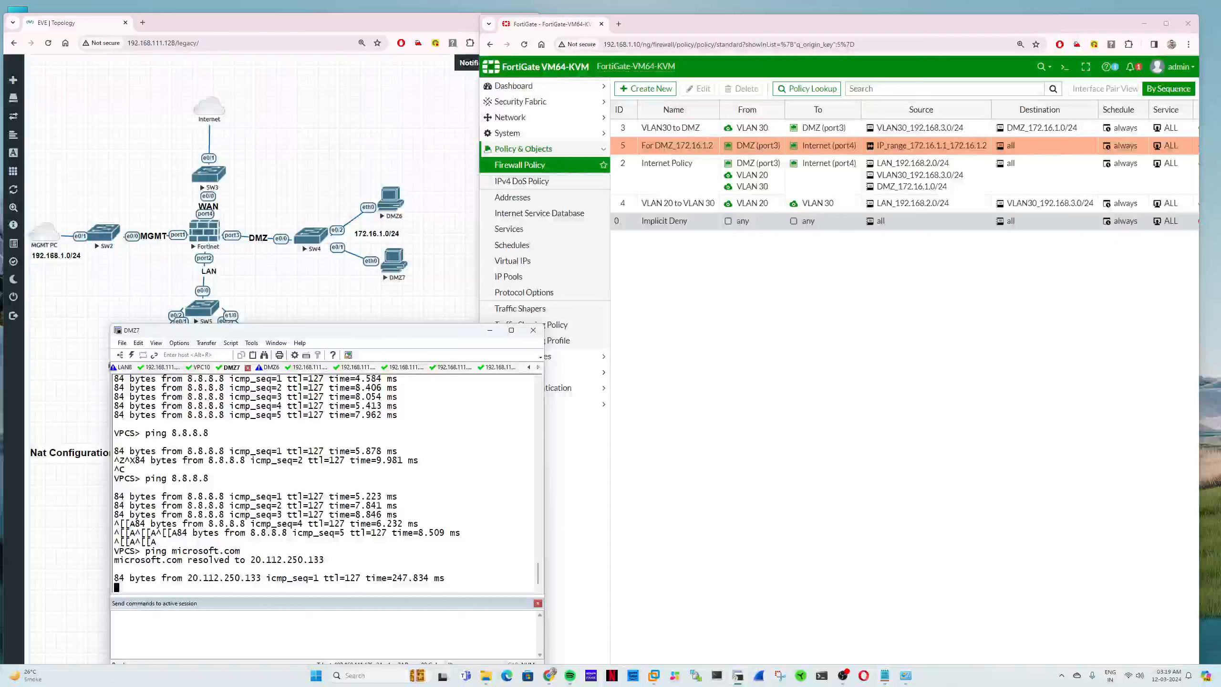
# Step: Return to the DMZ6 session and ping google.com
pyautogui.click(201, 367)
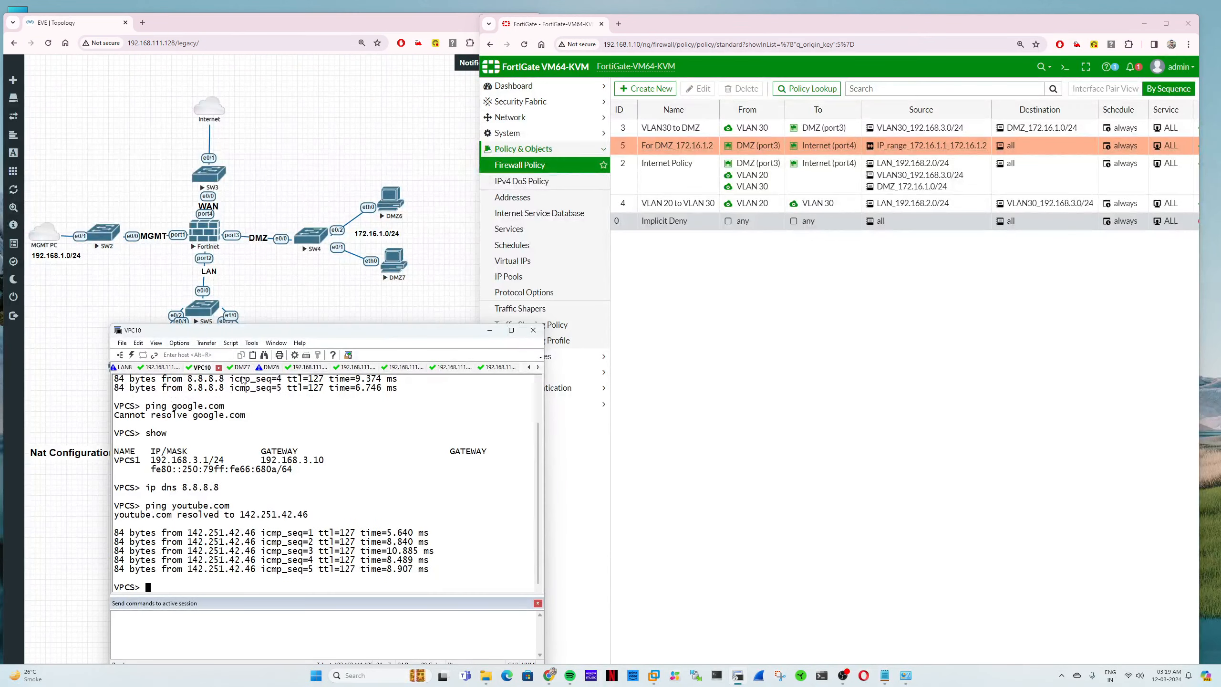
pyautogui.click(263, 367)
pyautogui.press('Up')
pyautogui.press('Up')
pyautogui.press('Up')
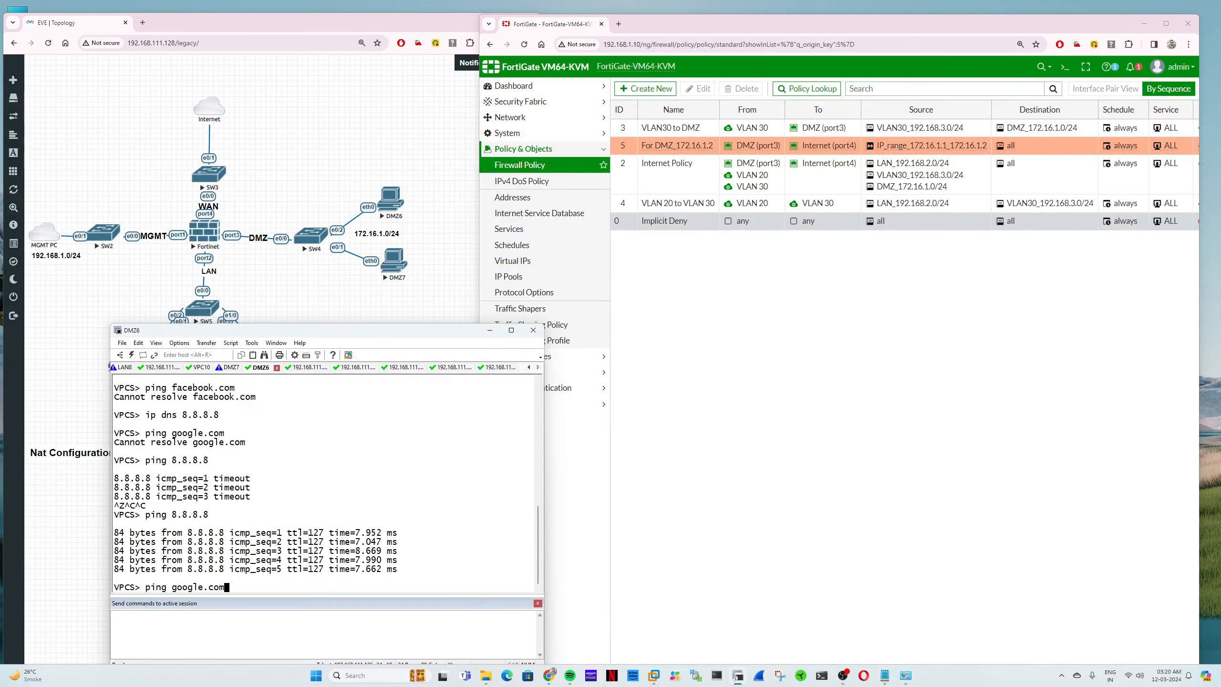
pyautogui.press('Return')
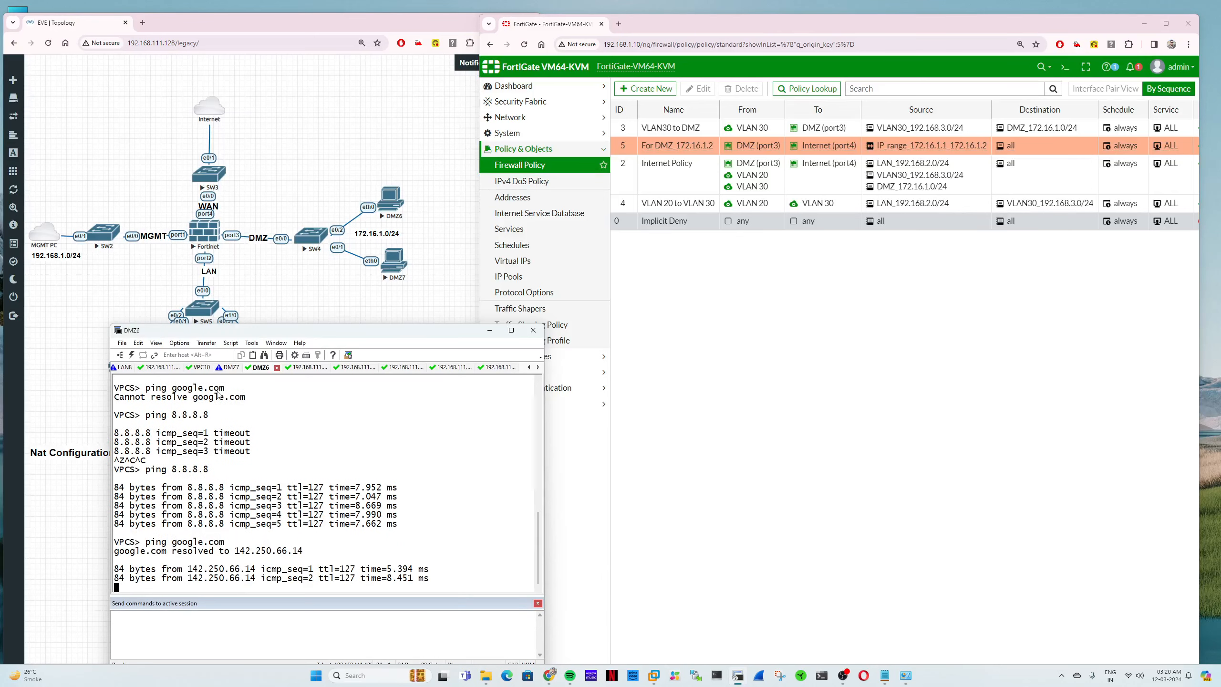
# Step: Compare the ping results in the DMZ7 and DMZ6 sessions
pyautogui.click(227, 367)
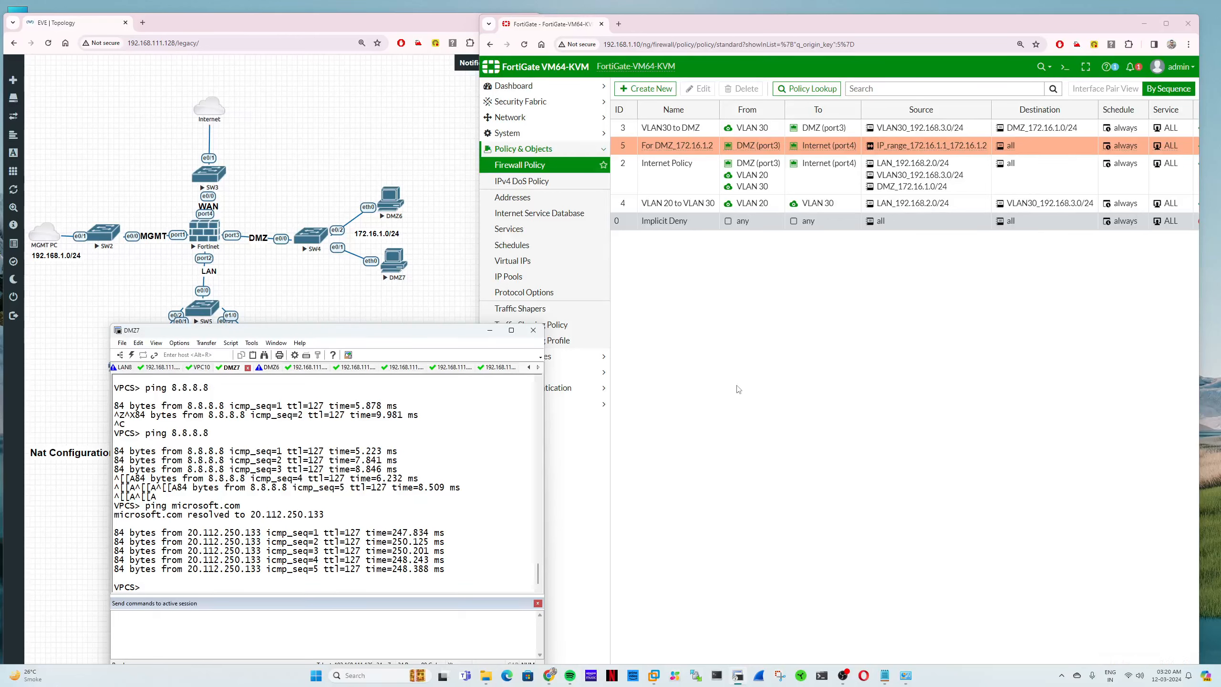
pyautogui.click(271, 367)
pyautogui.click(234, 368)
# Step: Show the Forward Traffic log in FortiGate, close the log details and refresh the entries
pyautogui.click(704, 425)
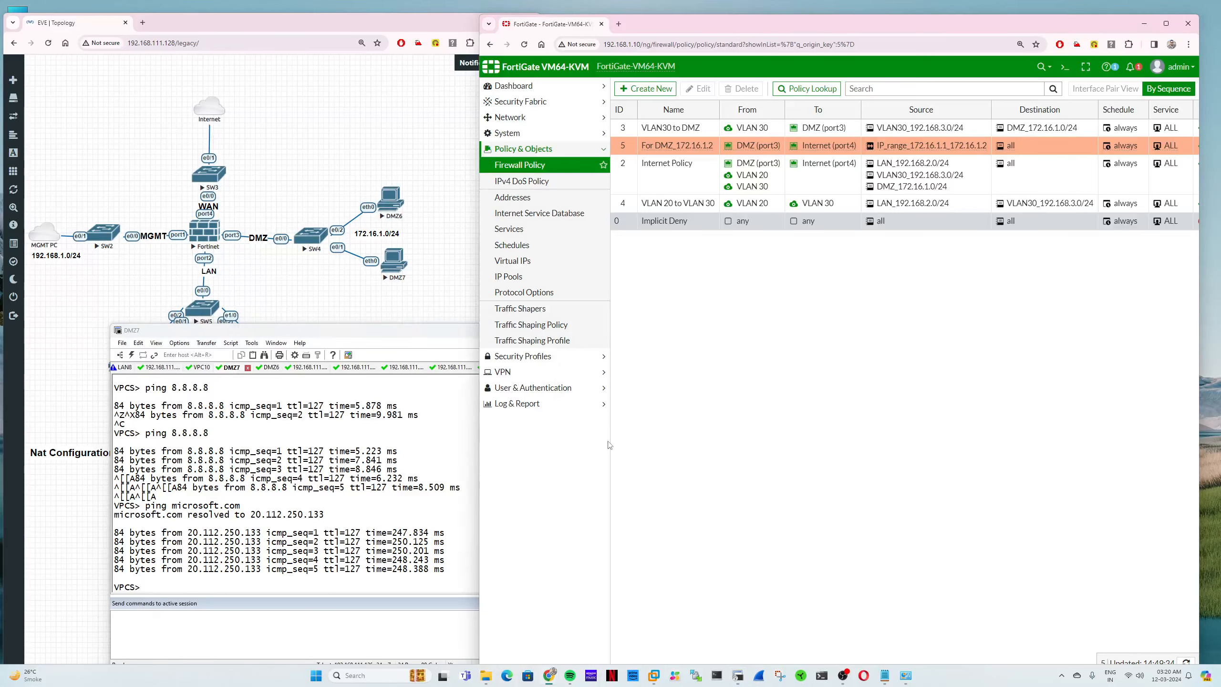
pyautogui.click(554, 409)
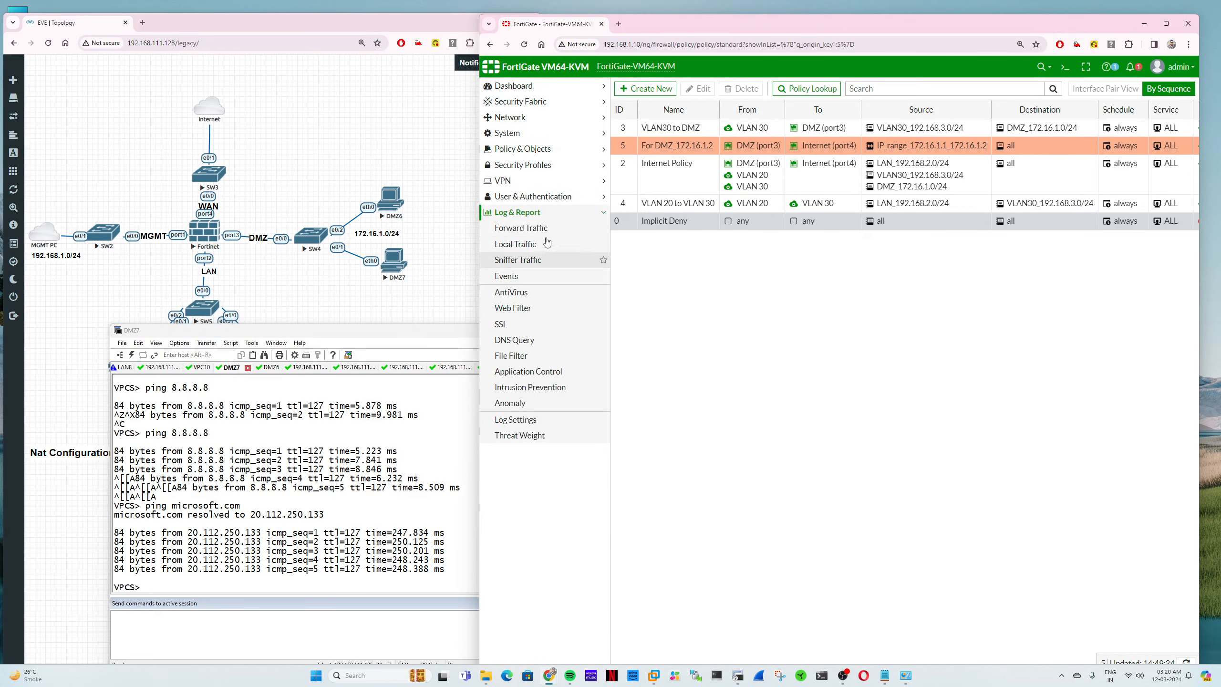
pyautogui.click(546, 229)
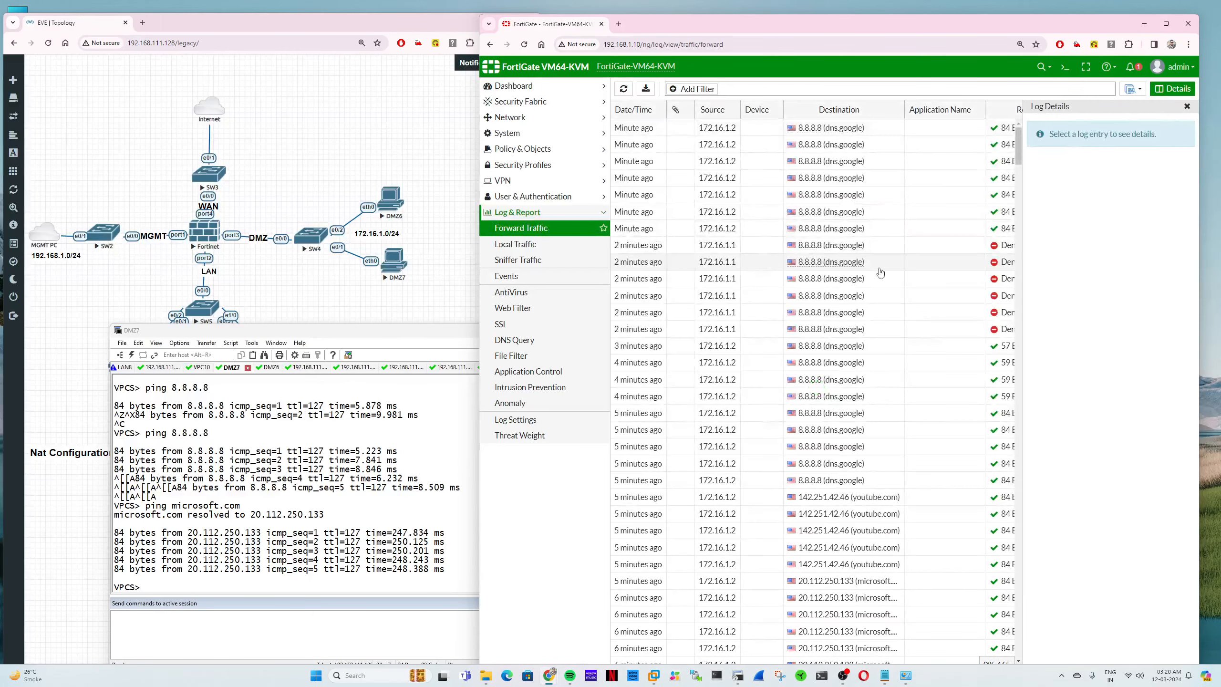
pyautogui.click(1186, 107)
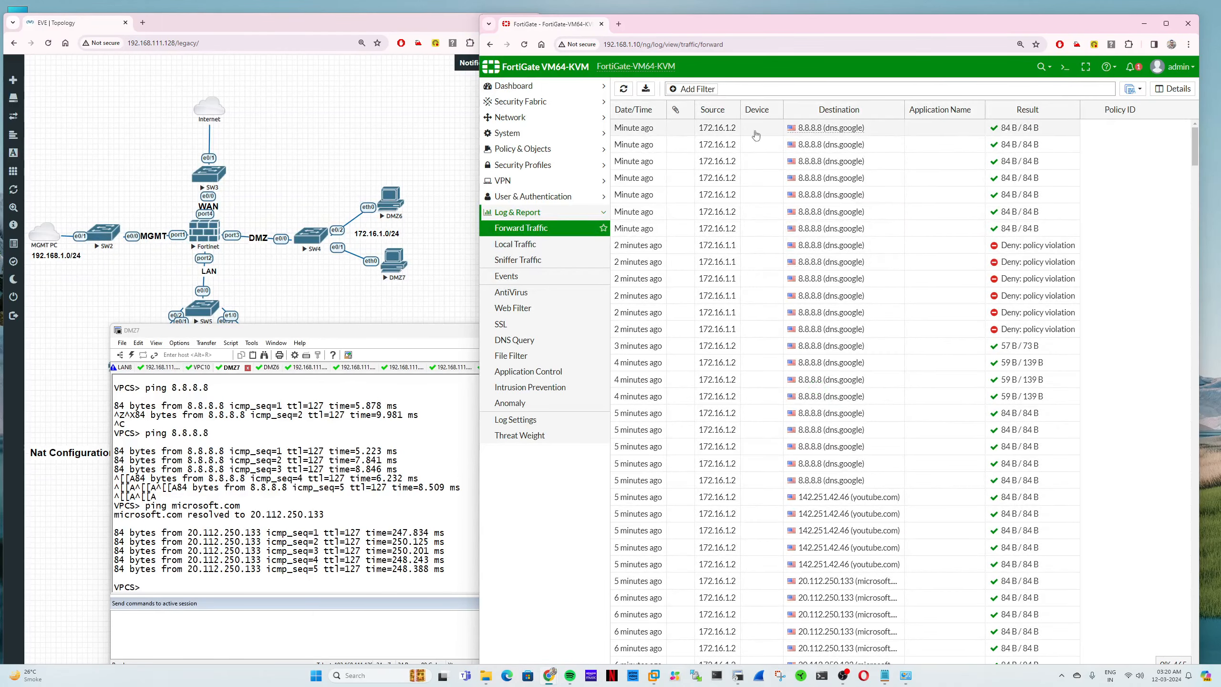
pyautogui.click(627, 93)
pyautogui.click(628, 95)
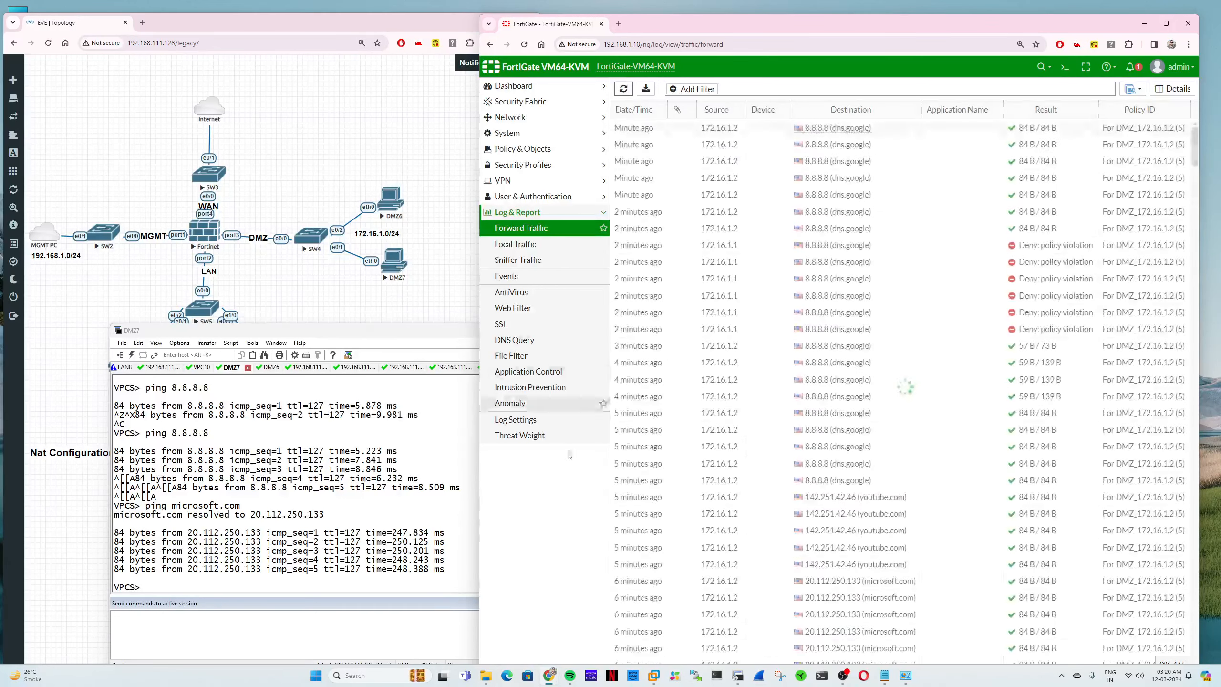
# Step: Ping microsoft.com from DMZ7 once more to generate fresh traffic
pyautogui.click(324, 516)
pyautogui.press('Up')
pyautogui.press('Return')
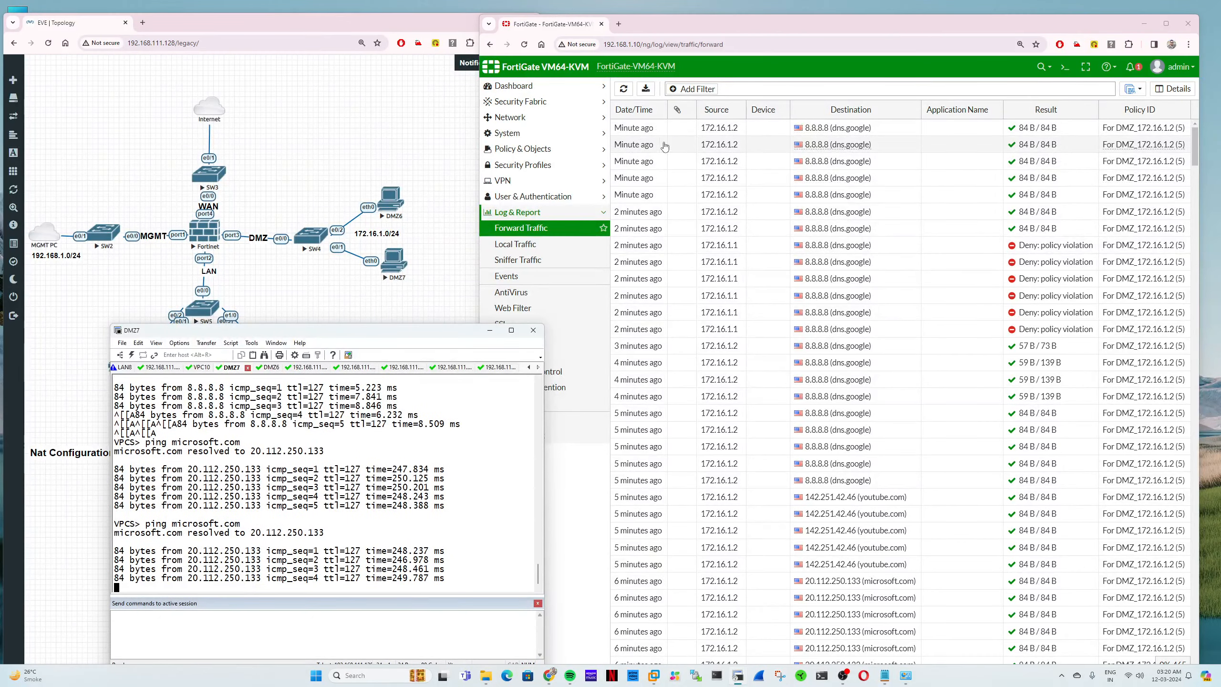
# Step: Check the NAT IP in the details of the newest 172.16.1.2 log entry to 8.8.8.8 and close them
pyautogui.click(683, 127)
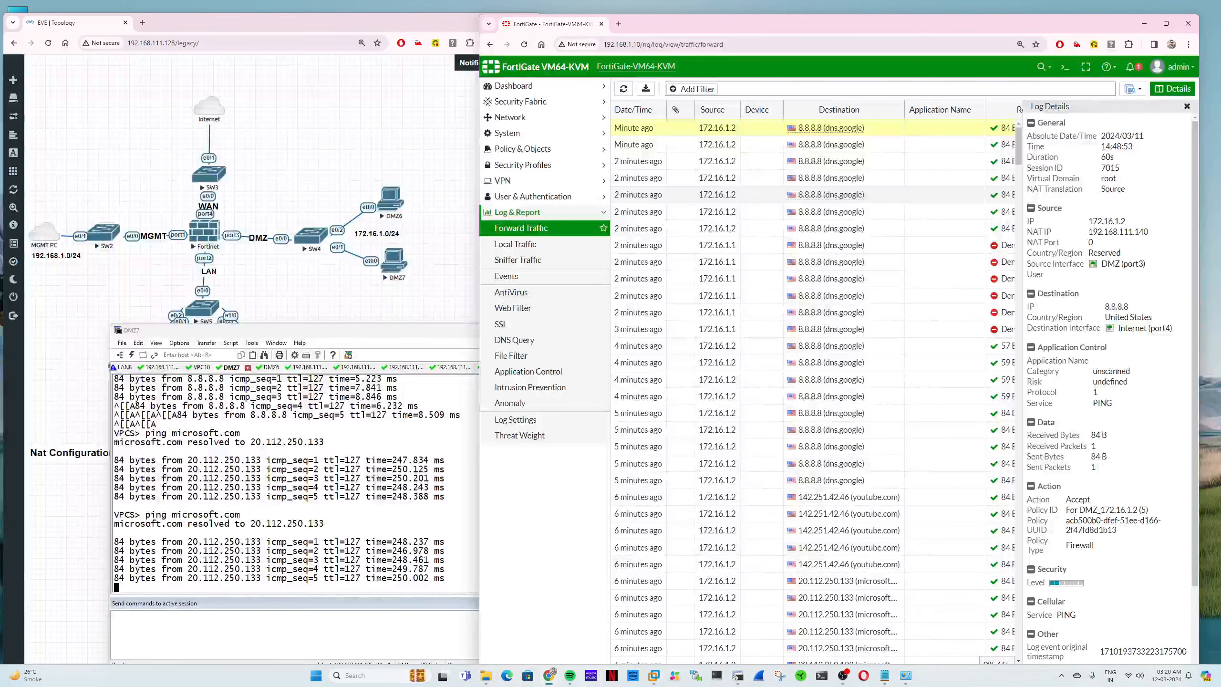
pyautogui.click(1186, 107)
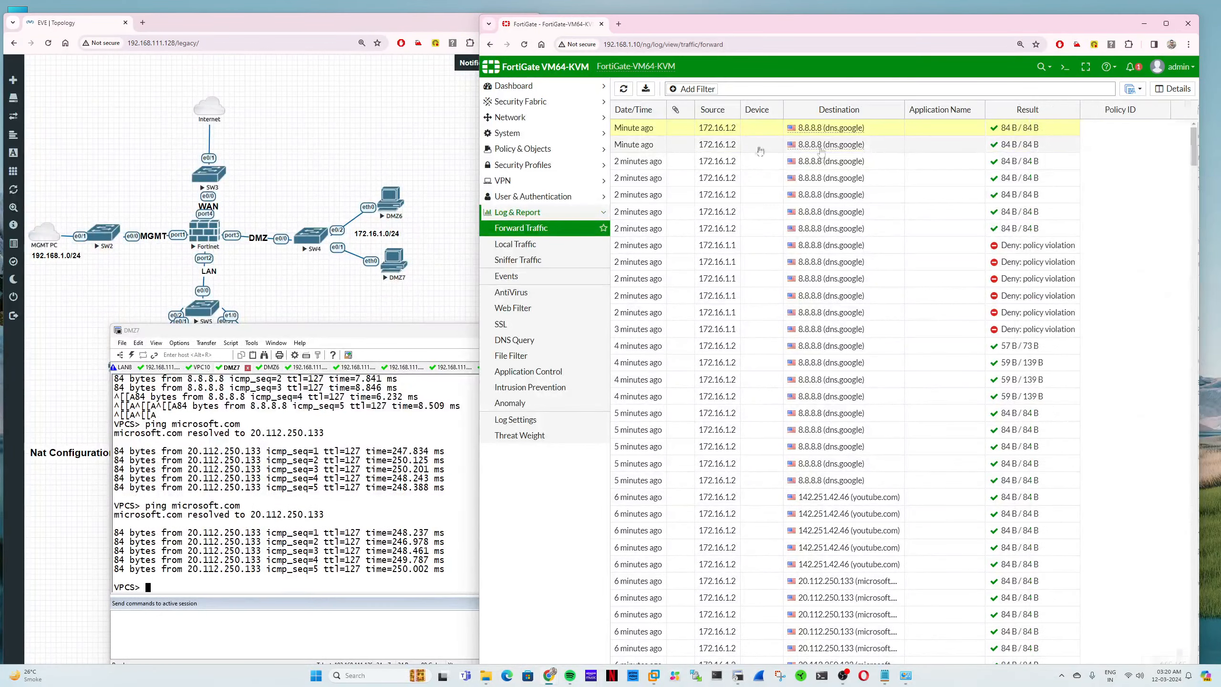
# Step: Refresh the Forward Traffic log and ping google.com from DMZ6 again to generate fresh traffic
pyautogui.click(624, 89)
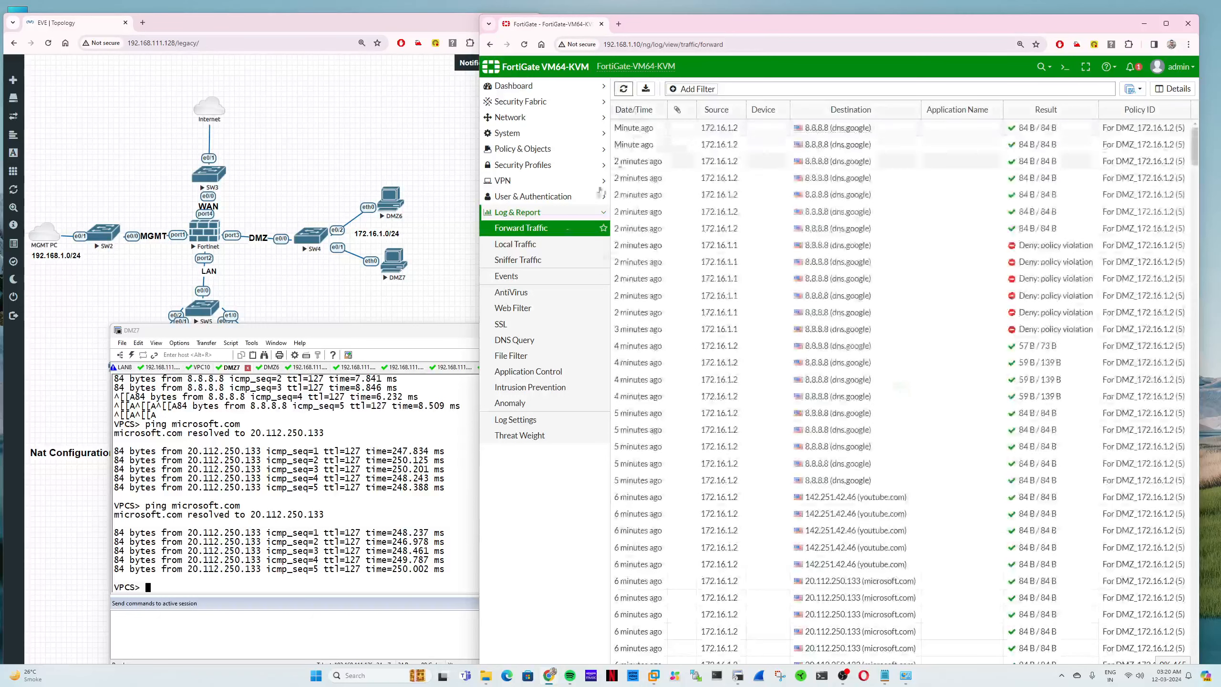
pyautogui.click(262, 367)
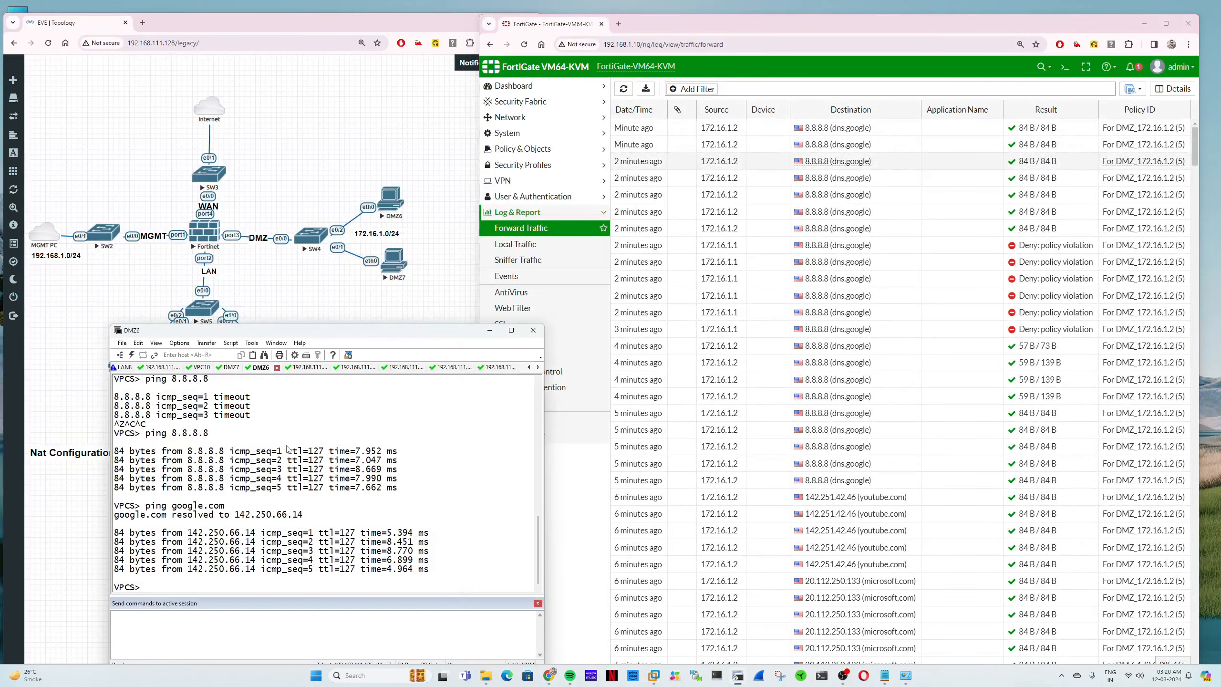
pyautogui.press('Up')
pyautogui.press('Return')
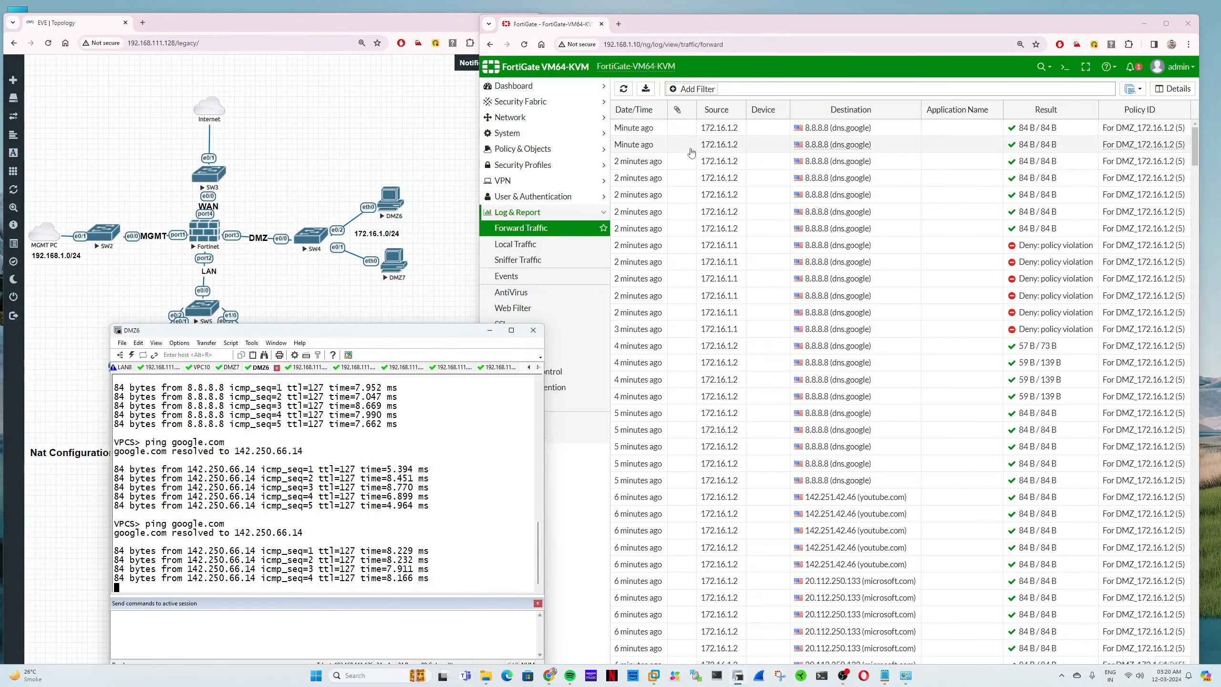
# Step: Refresh the Forward Traffic log, look through its entries for DMZ6 traffic and reload the log page
pyautogui.click(625, 91)
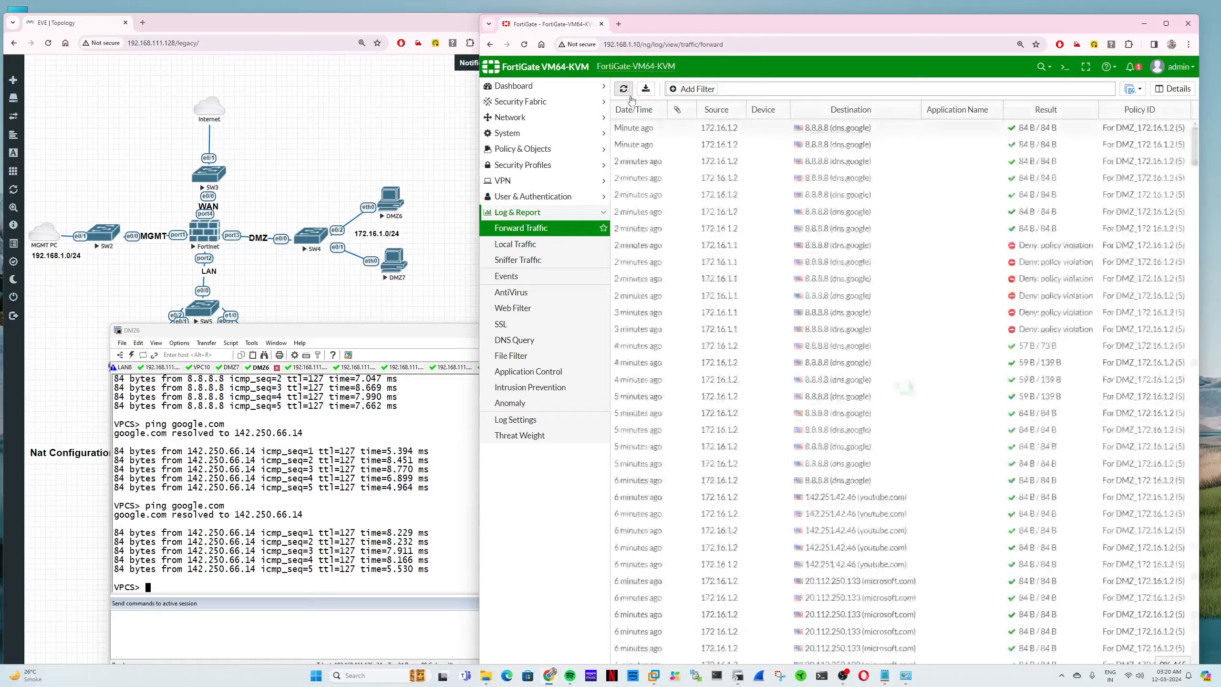
pyautogui.scroll(-2, 742, 295)
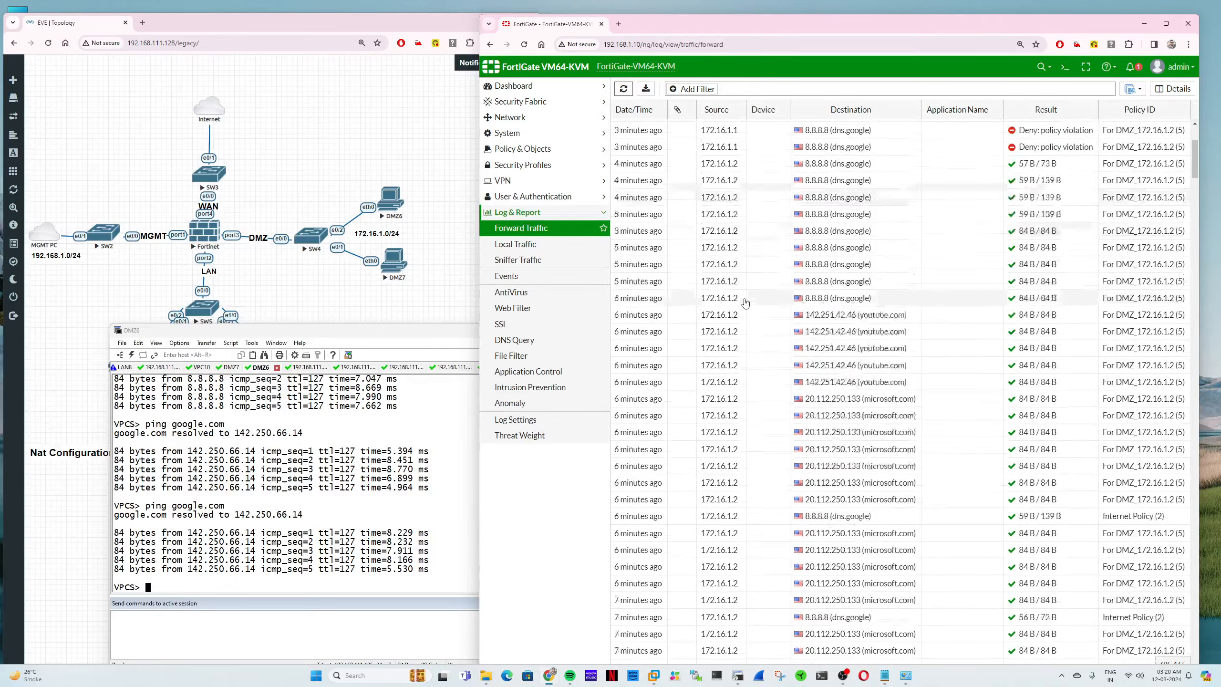
pyautogui.scroll(2, 744, 302)
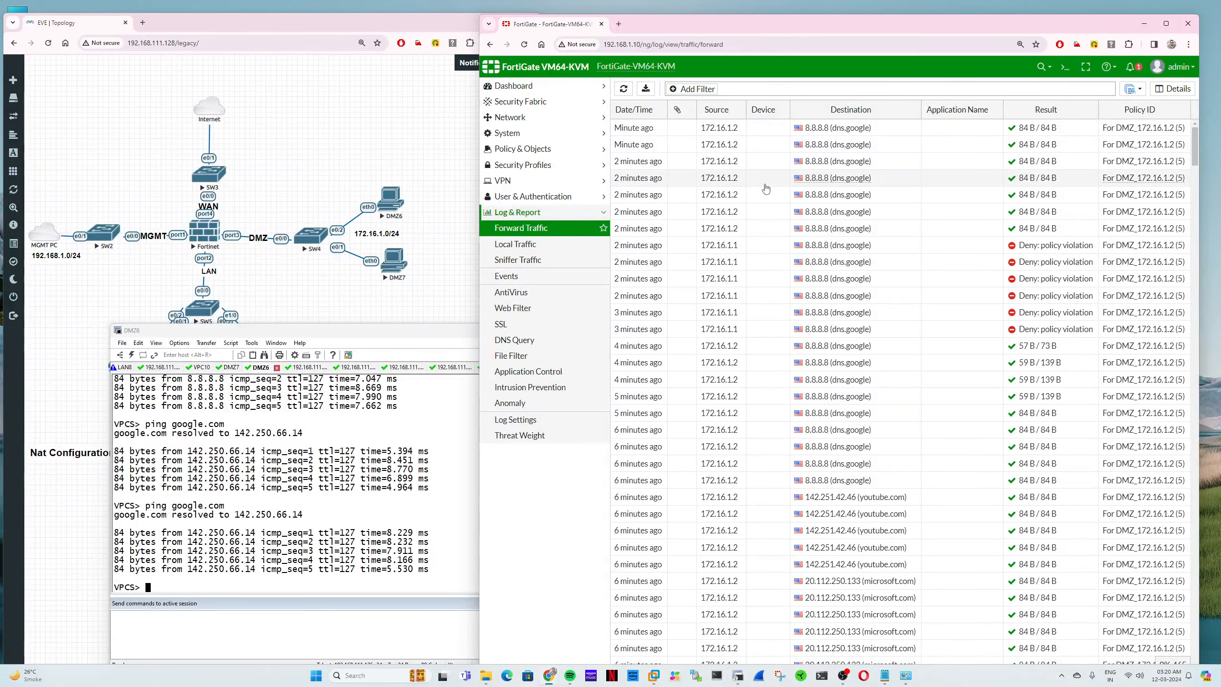
pyautogui.click(624, 89)
pyautogui.click(567, 244)
pyautogui.click(567, 228)
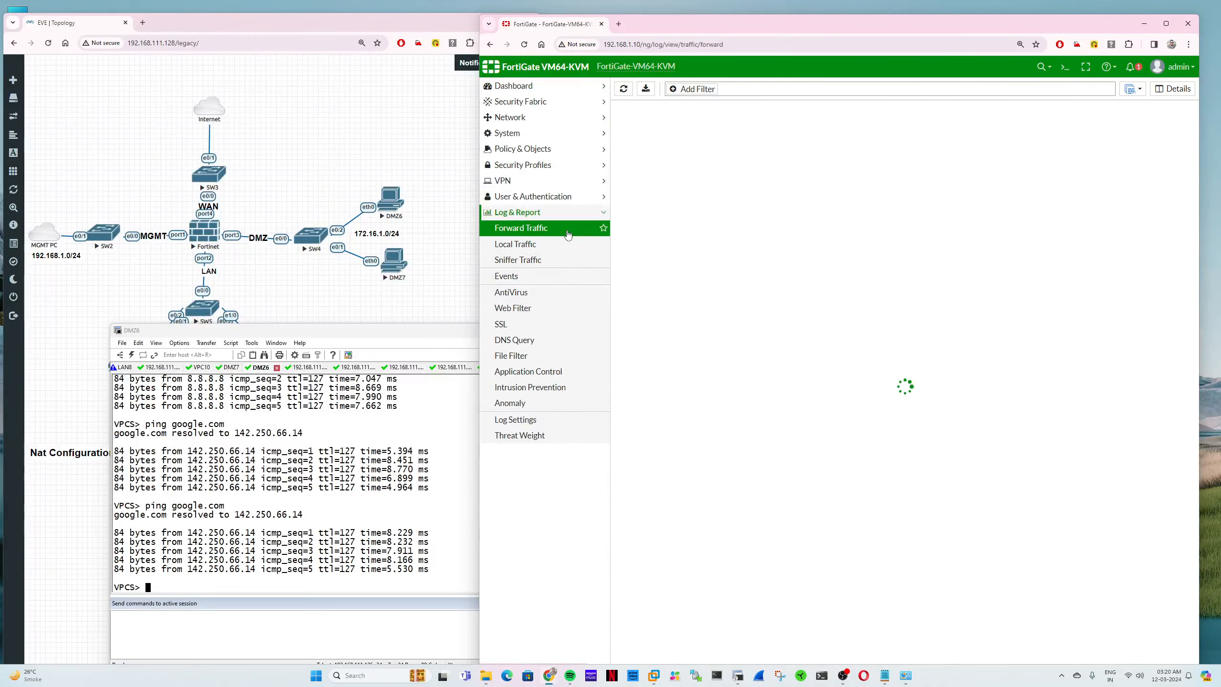
# Step: Check the NAT IP in the details of the newest 172.16.1.1 log entry to 8.8.8.8 and close them
pyautogui.doubleClick(662, 136)
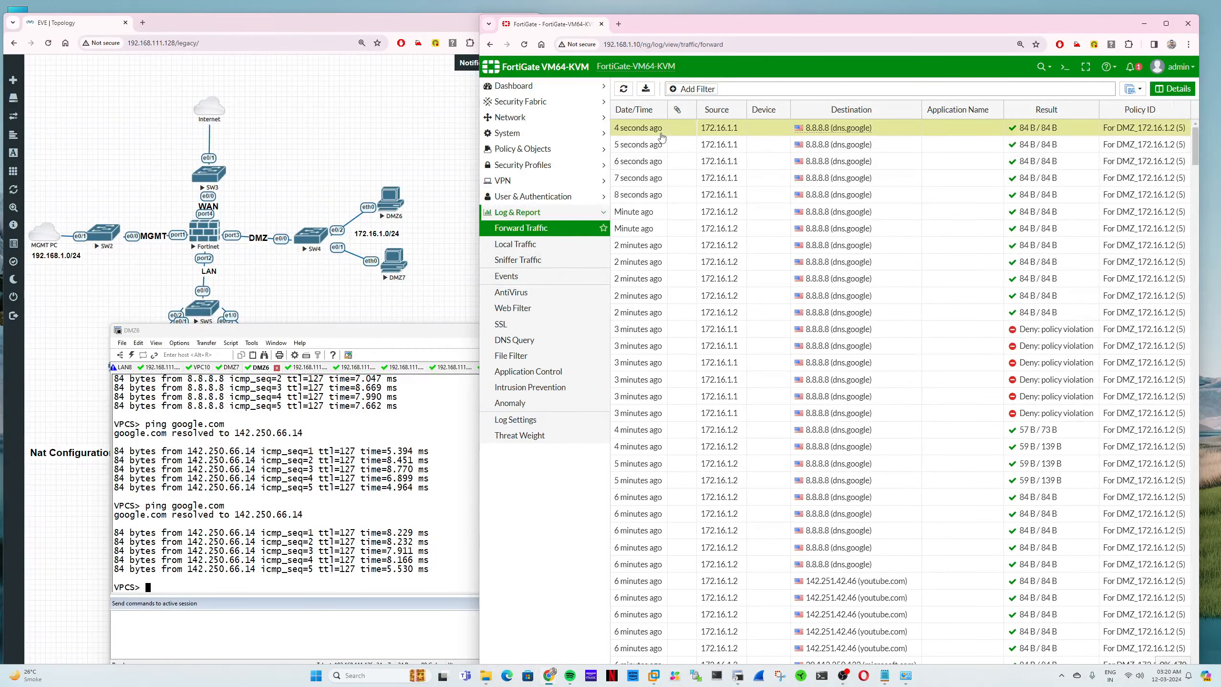
pyautogui.doubleClick(1118, 231)
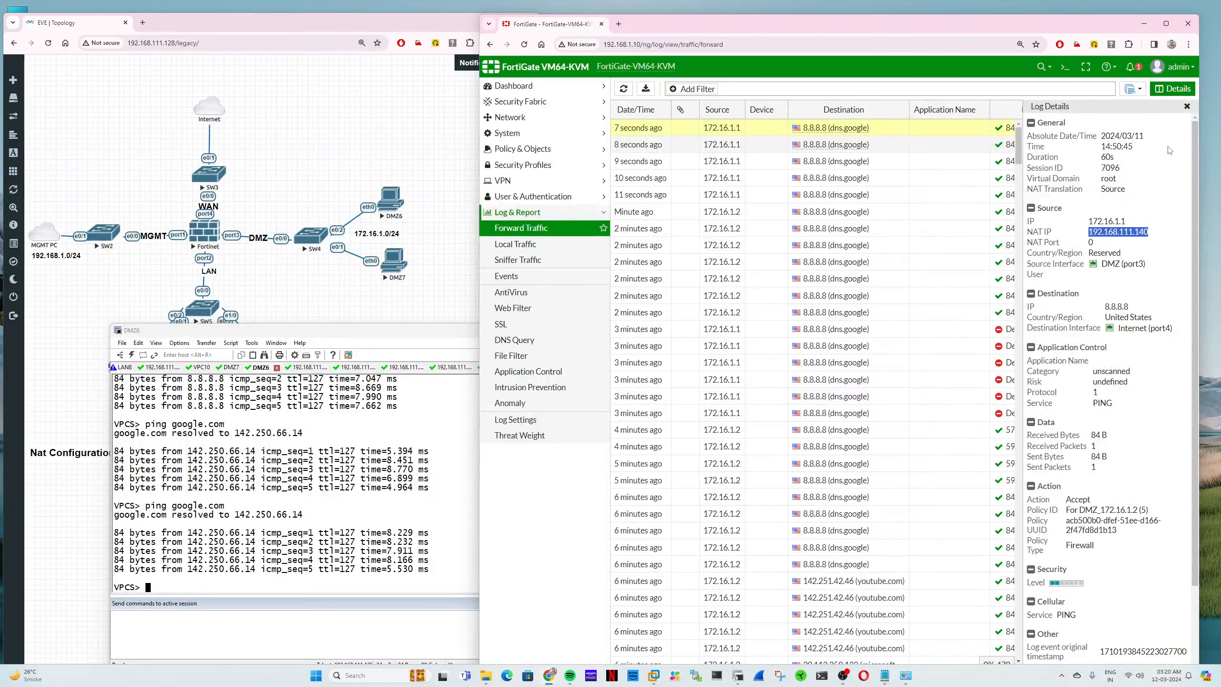
pyautogui.click(1185, 106)
# Step: Check the source NAT details of the newest and an older allowed 172.16.1.2 entry to 8.8.8.8 and close them
pyautogui.doubleClick(729, 212)
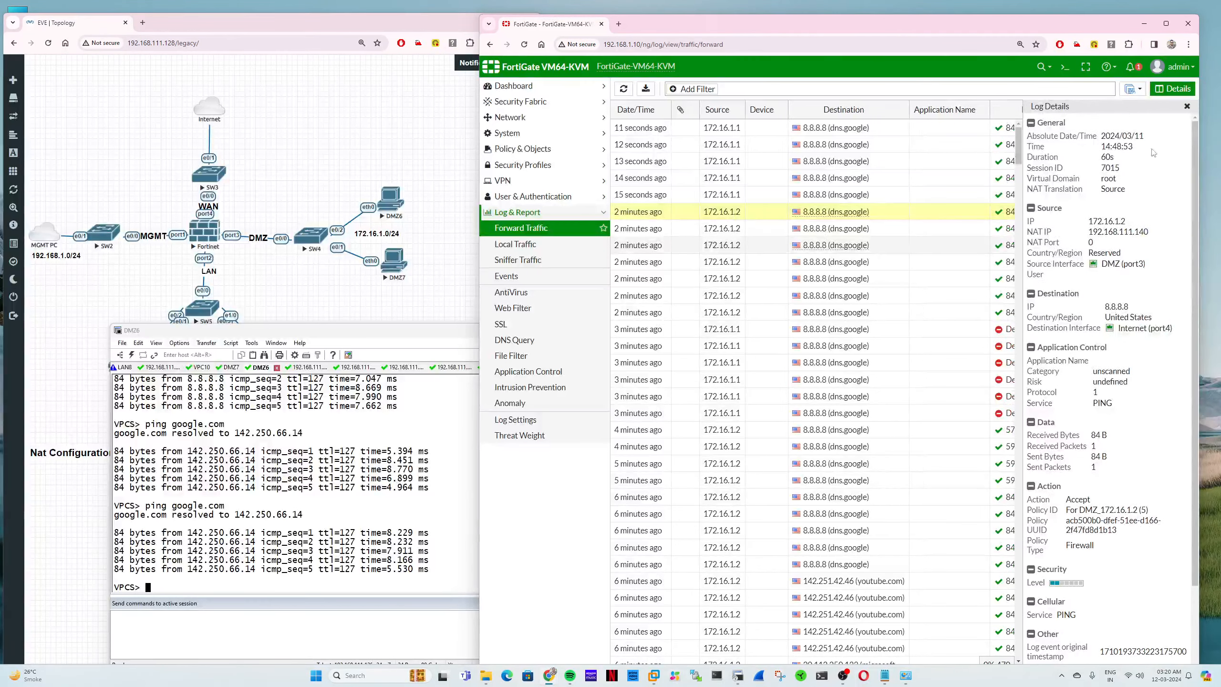
pyautogui.click(1186, 106)
pyautogui.doubleClick(736, 312)
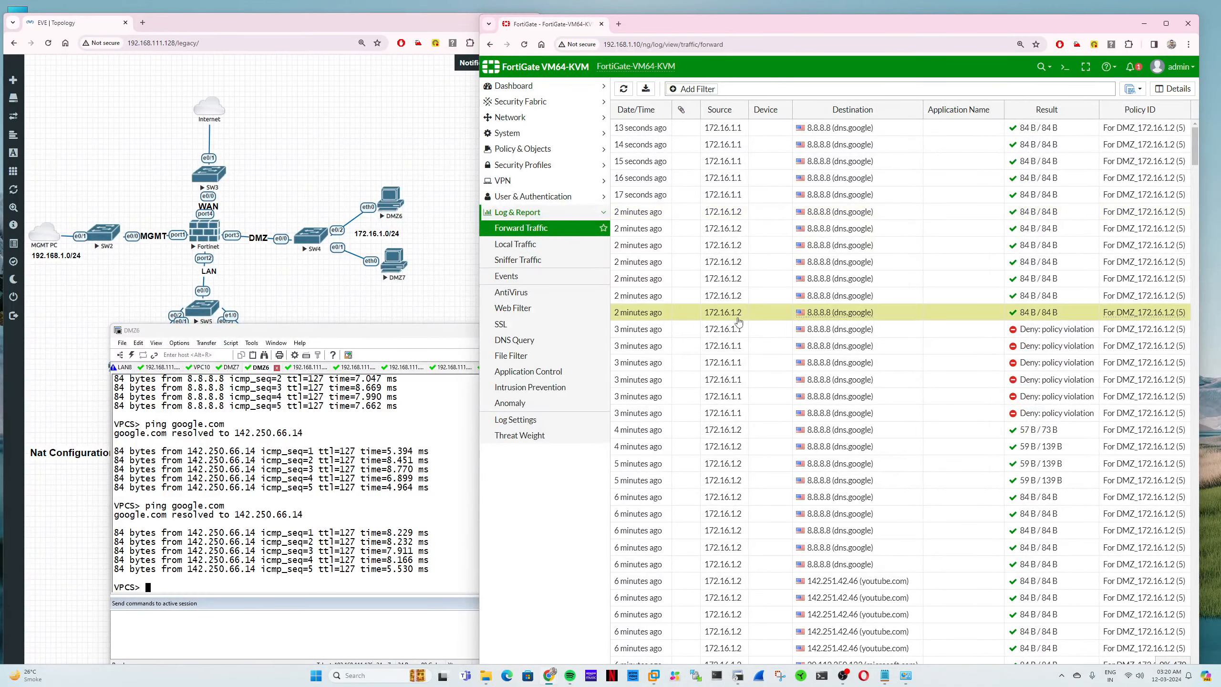
pyautogui.click(1186, 107)
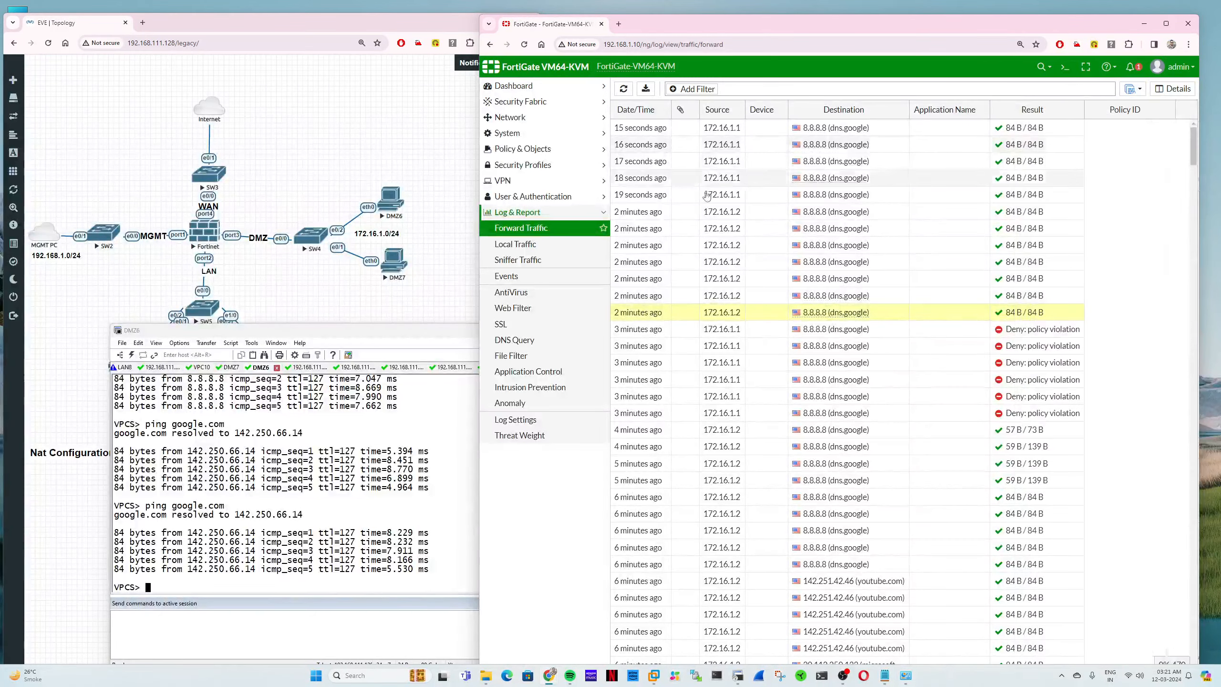
# Step: Check the matching policy in the newest 172.16.1.2 entry's details and compare it with the newest 172.16.1.1 entry
pyautogui.doubleClick(937, 211)
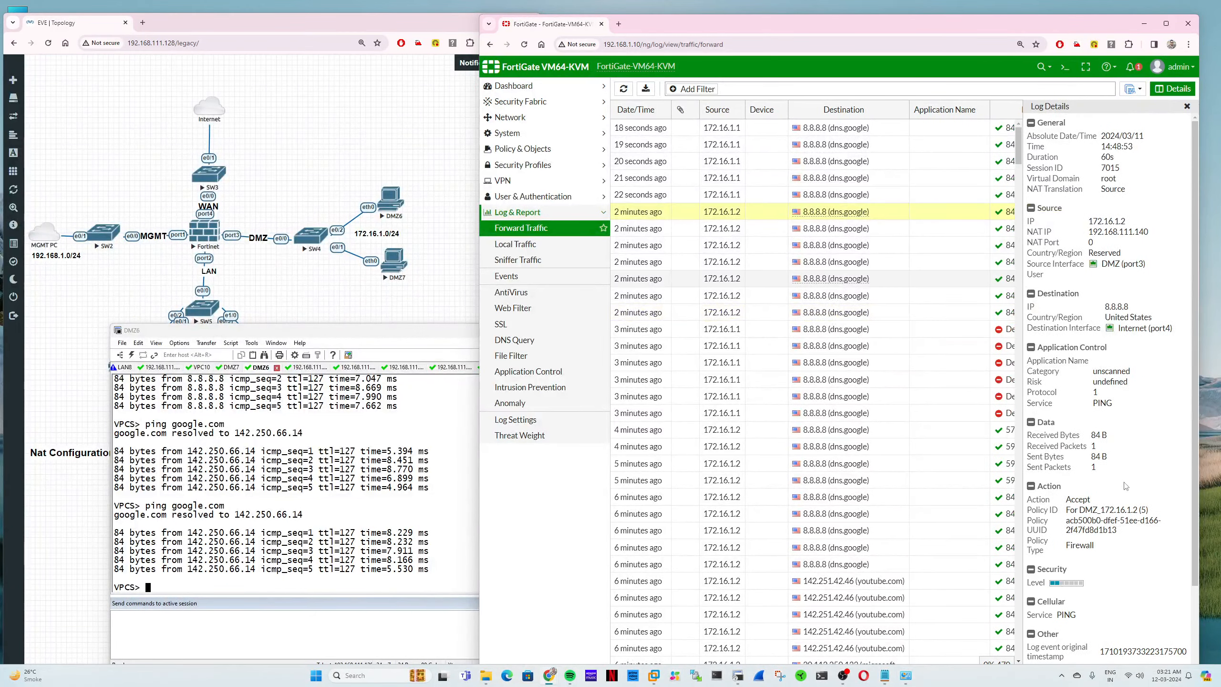
pyautogui.tripleClick(1105, 510)
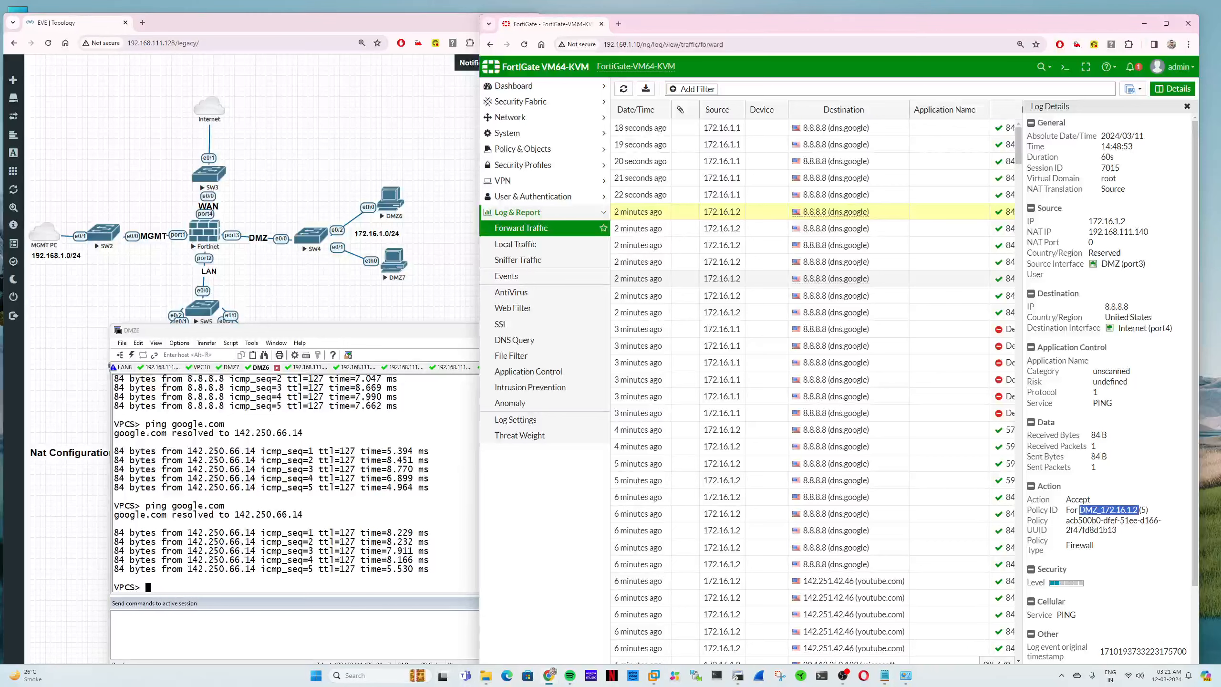
pyautogui.click(1186, 106)
pyautogui.doubleClick(721, 128)
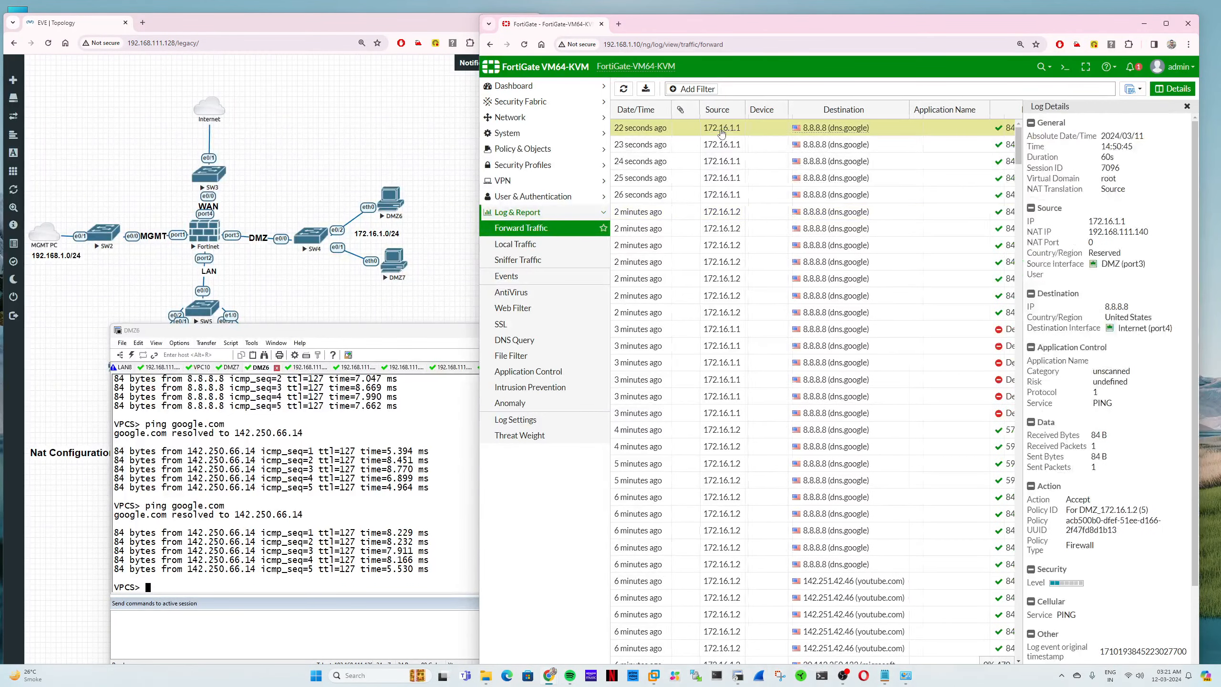
pyautogui.click(1186, 106)
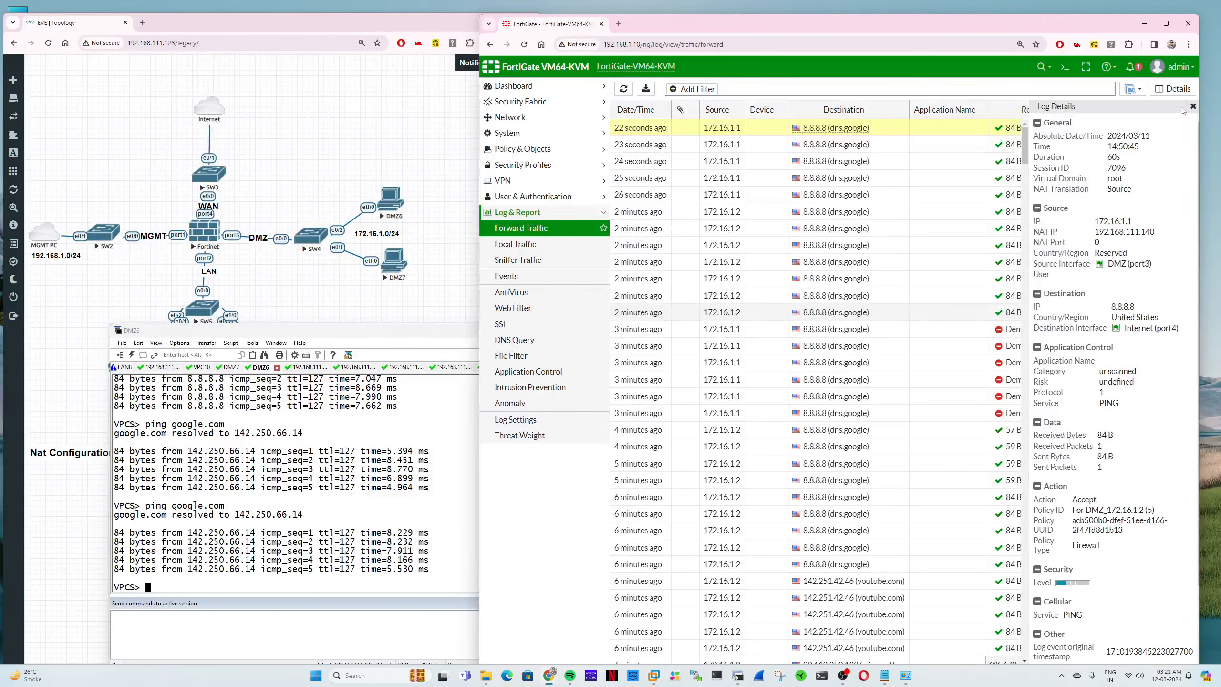
# Step: Refresh the Forward Traffic log and check the details of the newest 172.16.1.1 entry to google.com
pyautogui.click(622, 89)
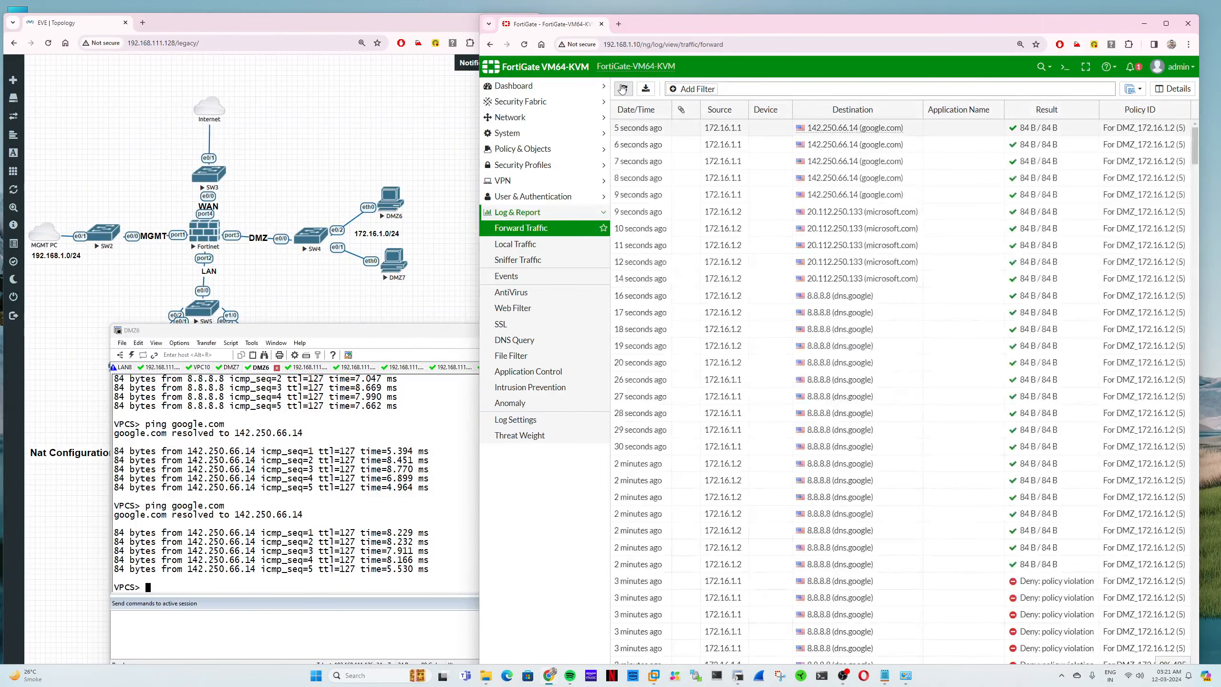
pyautogui.click(622, 89)
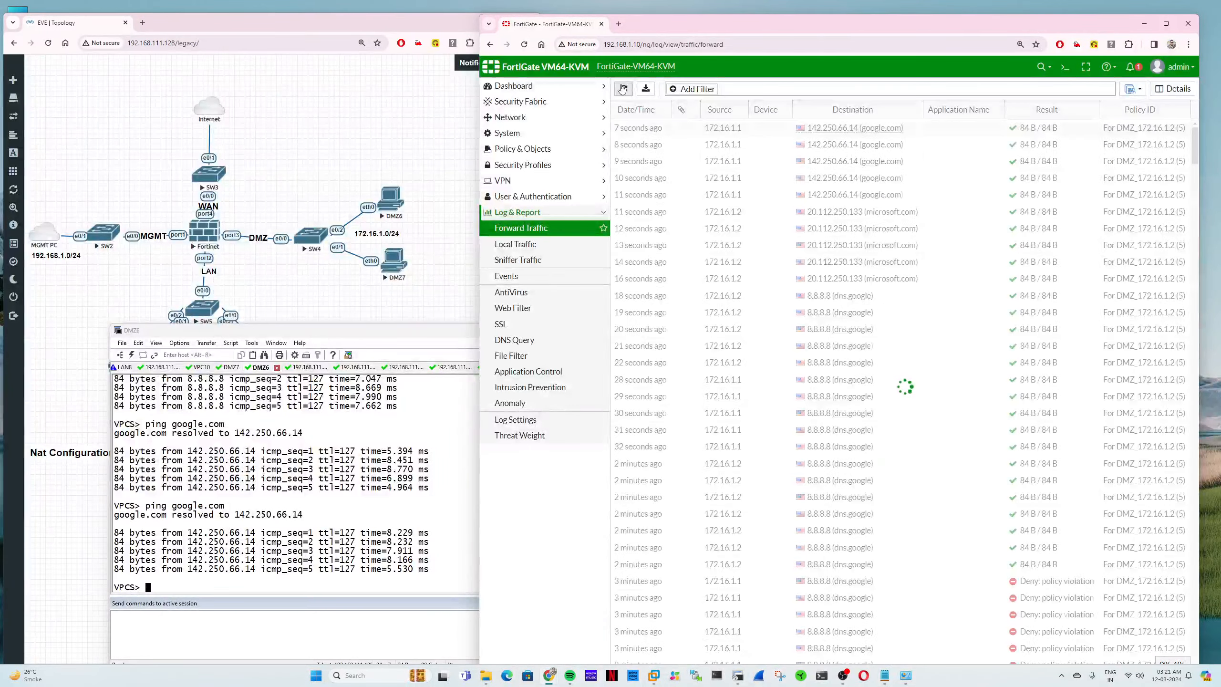
pyautogui.click(623, 89)
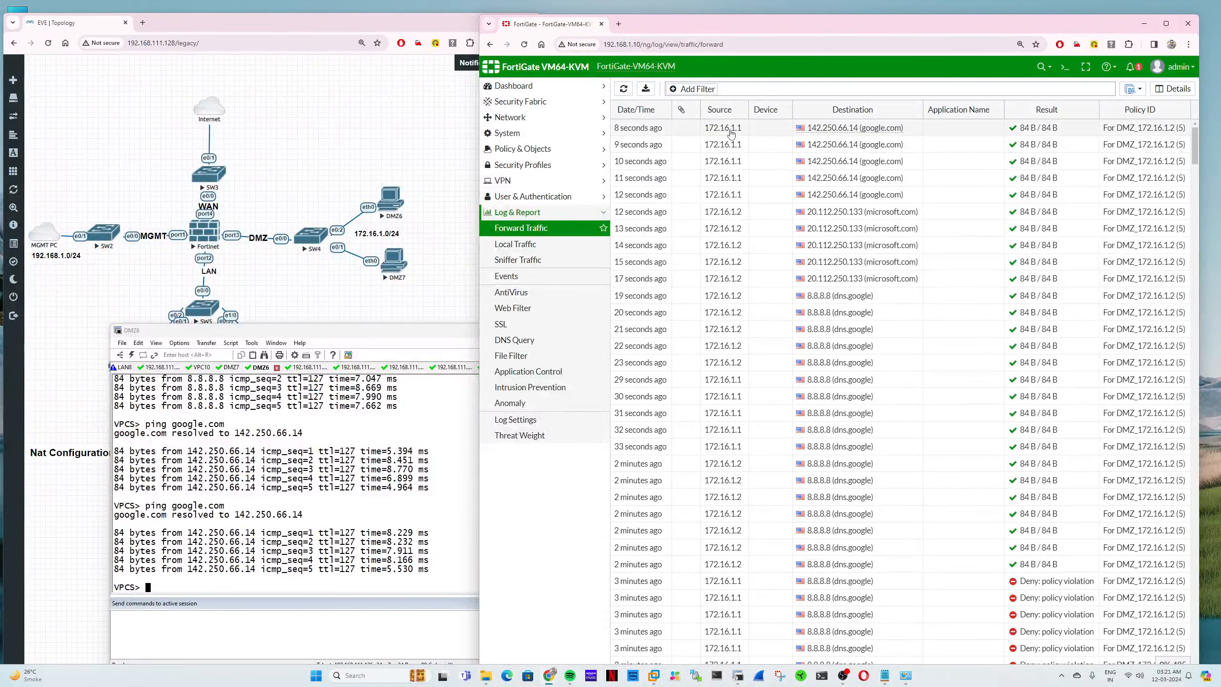
pyautogui.doubleClick(722, 127)
pyautogui.click(1186, 106)
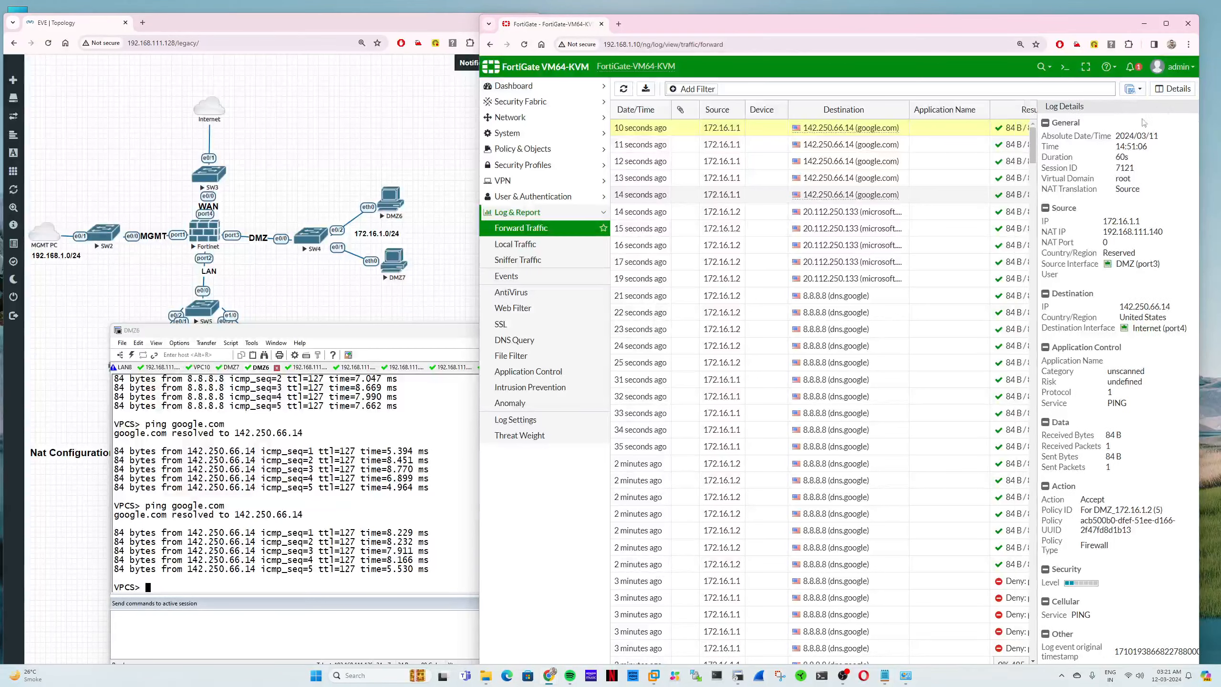
# Step: Compare the NAT IPs of the 172.16.1.2 entry to microsoft.com and the 172.16.1.1 entry to google.com
pyautogui.doubleClick(736, 212)
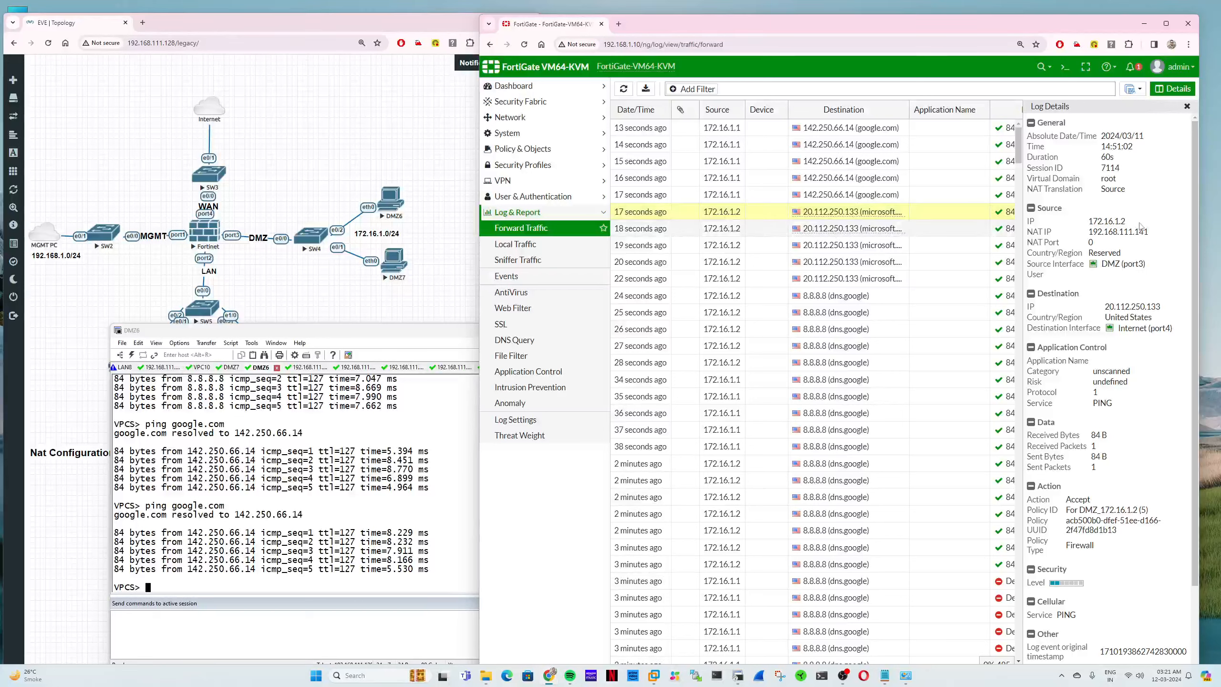
pyautogui.doubleClick(718, 194)
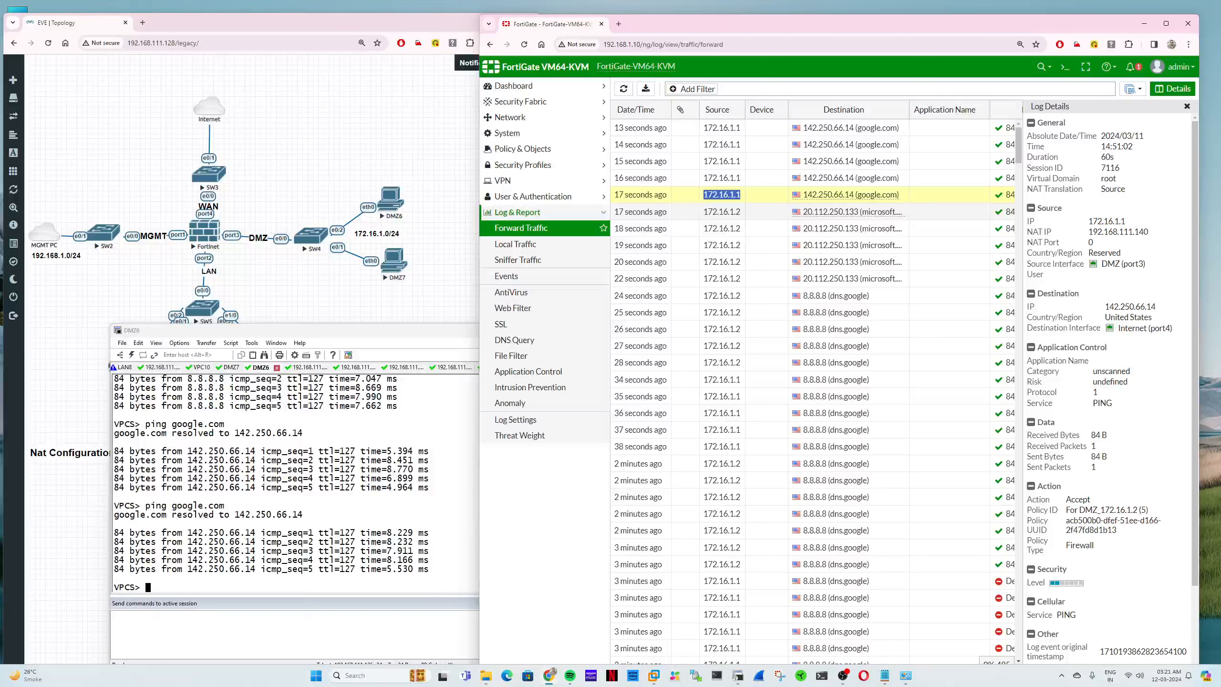
pyautogui.doubleClick(1122, 232)
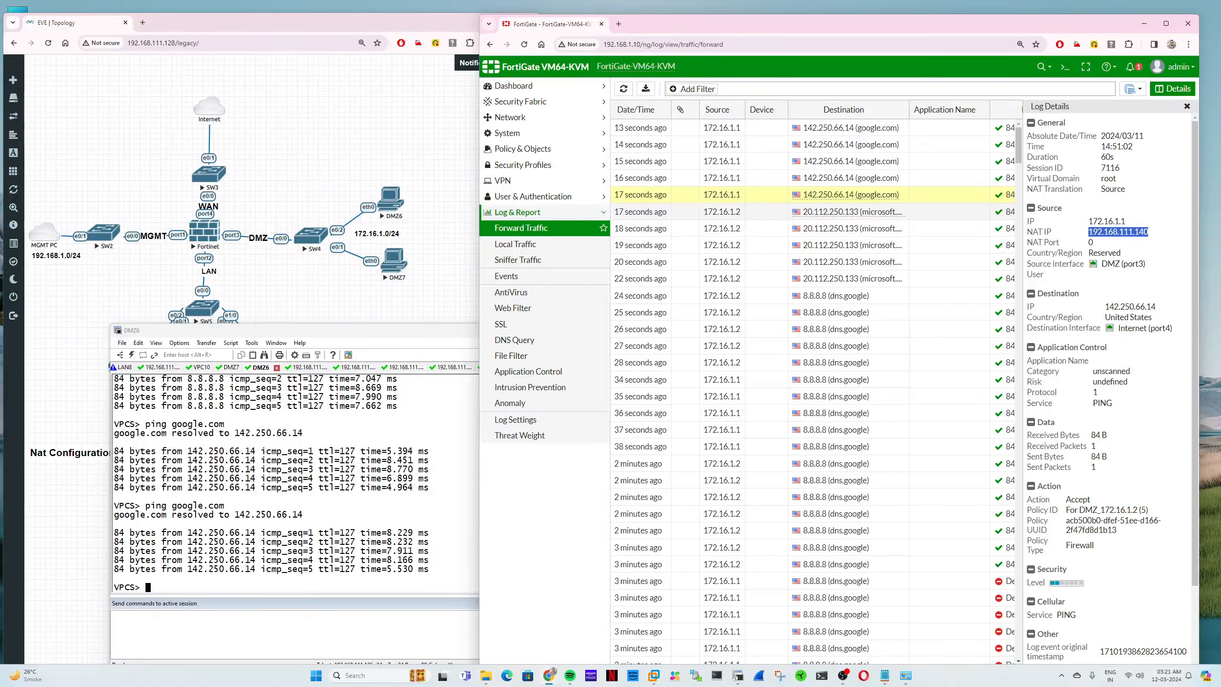
# Step: Review the DMZ7 session's ping results and return to FortiGate to show the Firewall Policy list
pyautogui.click(230, 367)
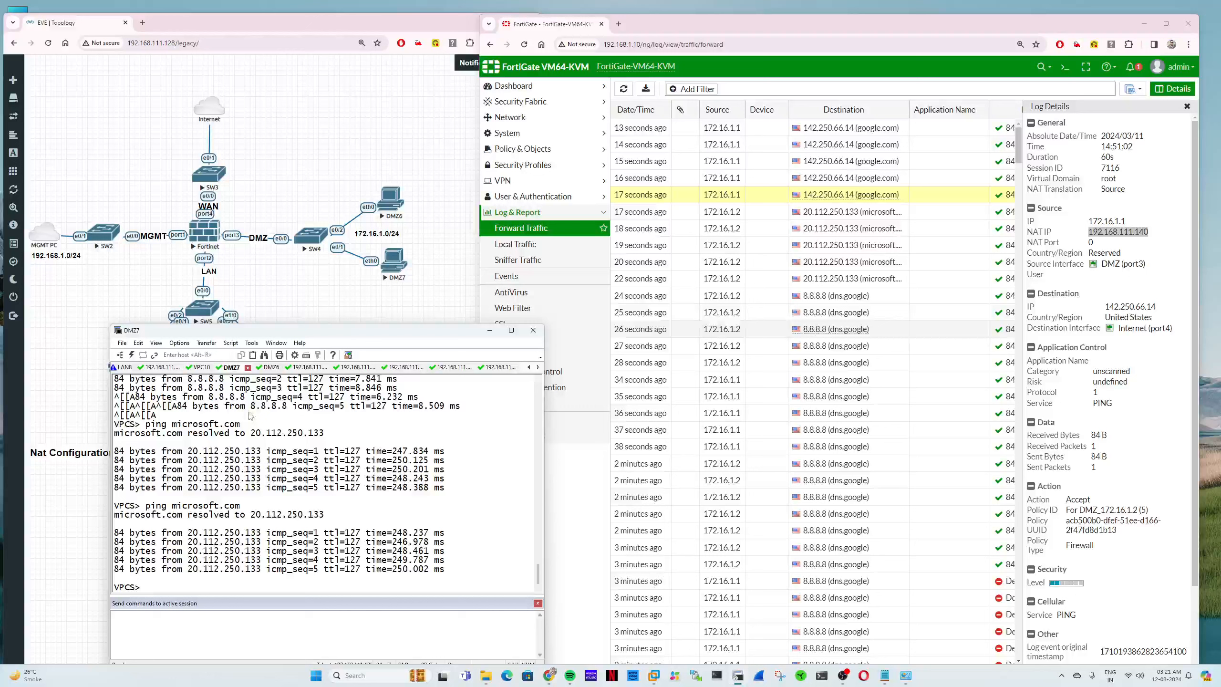
pyautogui.click(767, 313)
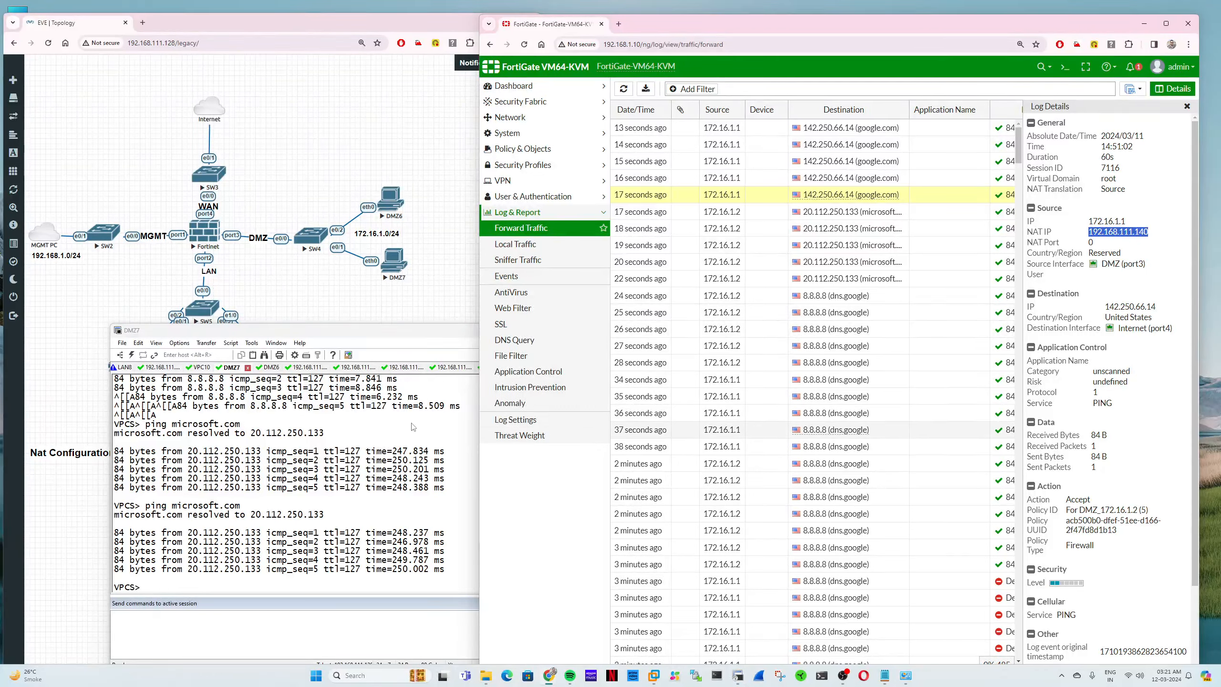
pyautogui.moveTo(802, 202)
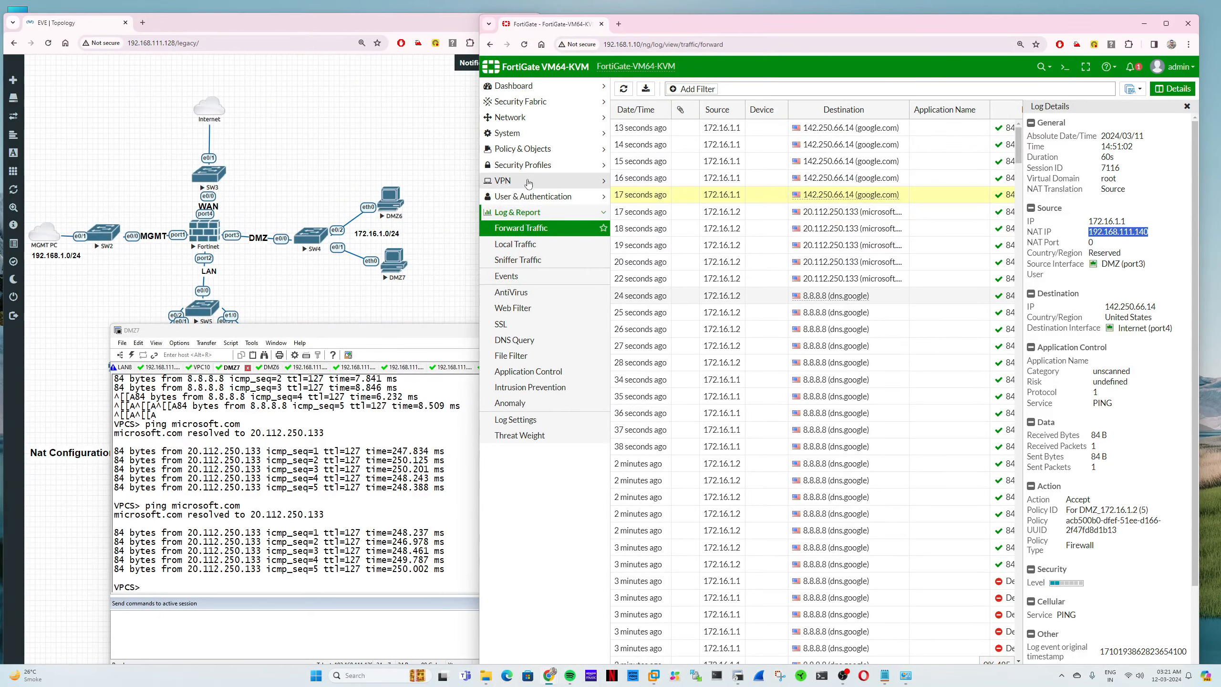
pyautogui.click(524, 149)
pyautogui.click(520, 164)
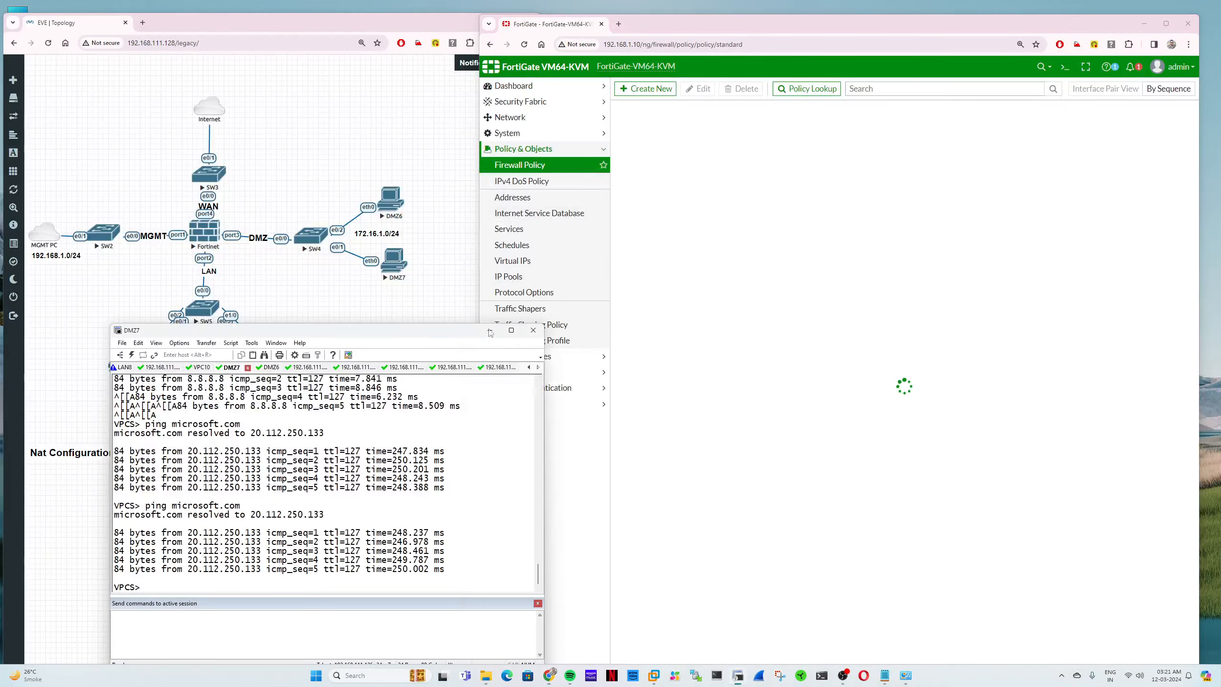
pyautogui.click(339, 414)
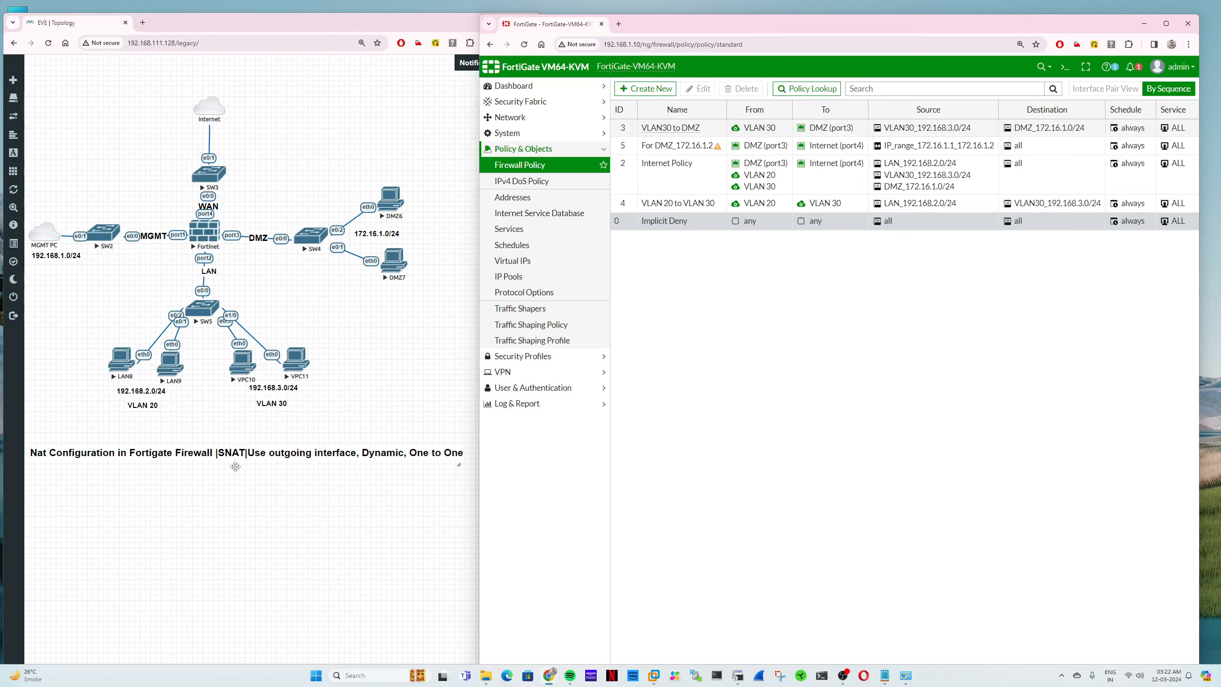
pyautogui.click(842, 674)
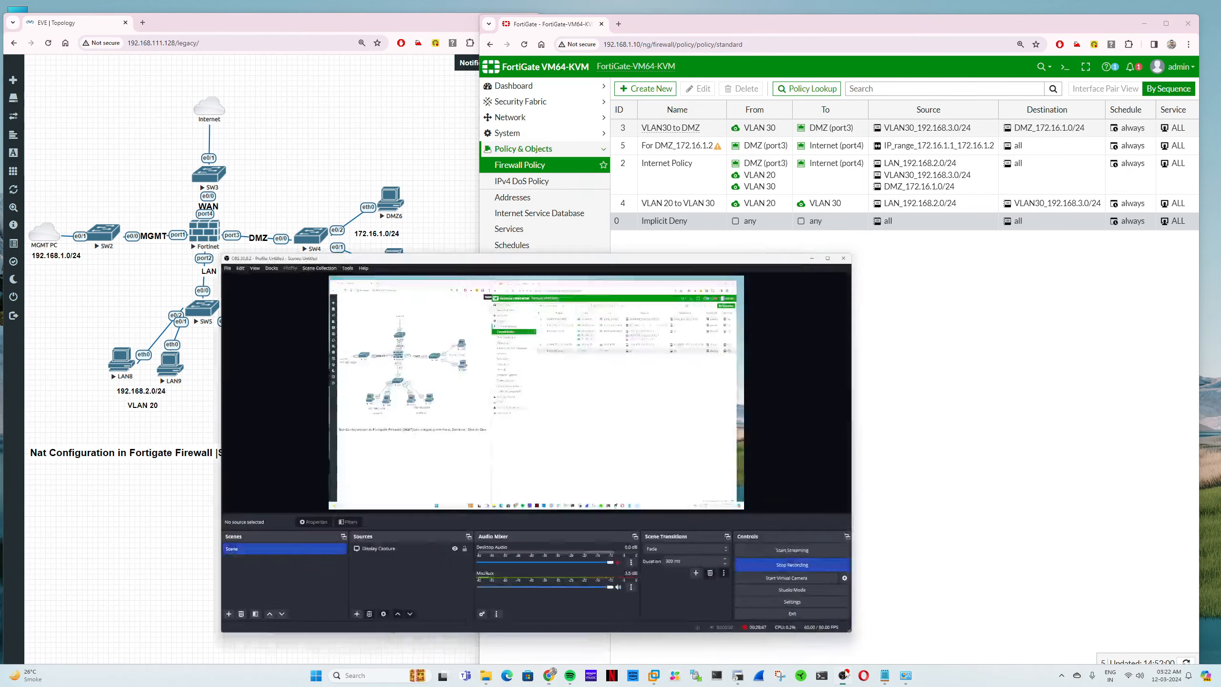